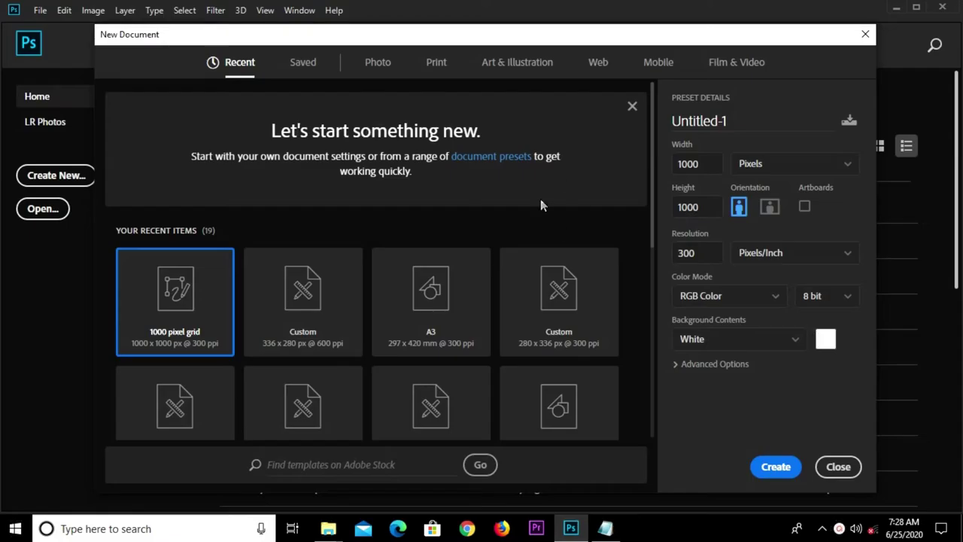
Step: Create a 1000 × 1000 px, 300 ppi document and unlock its background as Layer 0
{"action": "left_click", "coordinate": [485, 65]}
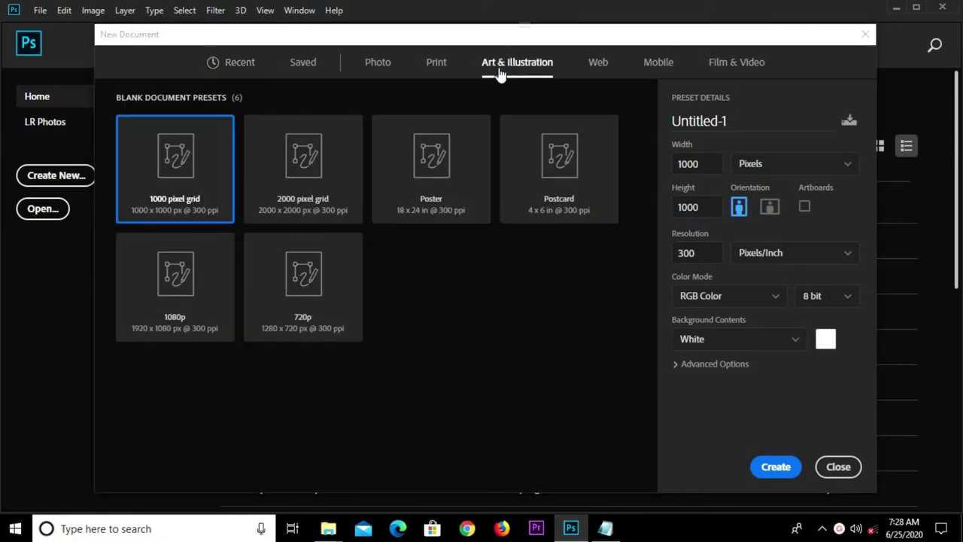
{"action": "double_click", "coordinate": [710, 260]}
{"action": "left_click", "coordinate": [772, 468]}
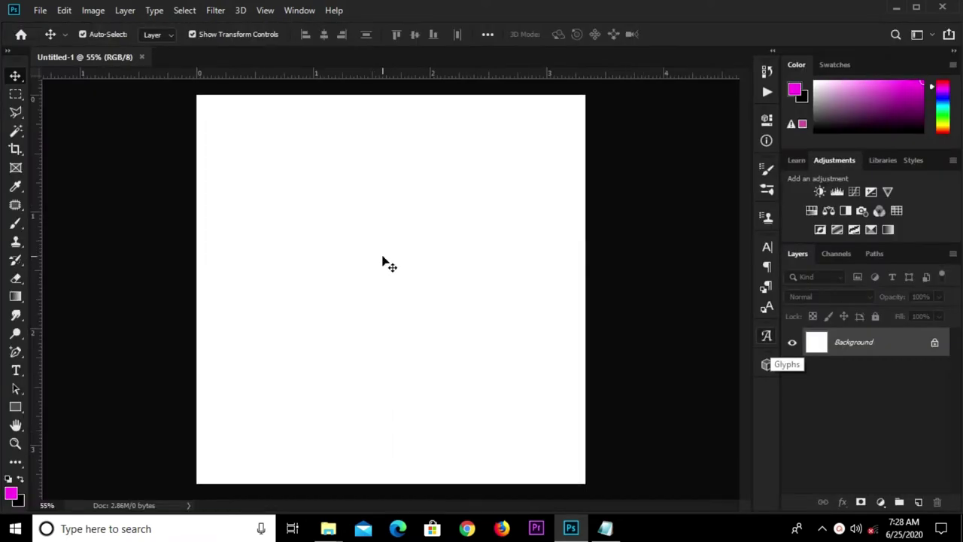
{"action": "double_click", "coordinate": [836, 343]}
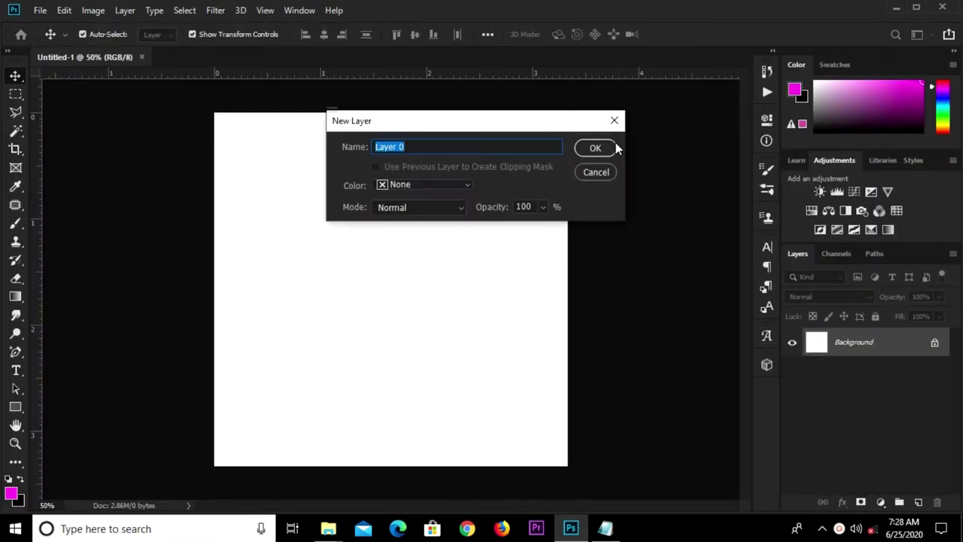
{"action": "left_click", "coordinate": [601, 149]}
Step: Copy the colour code 79026c from the women's conference notes
{"action": "left_click", "coordinate": [605, 528]}
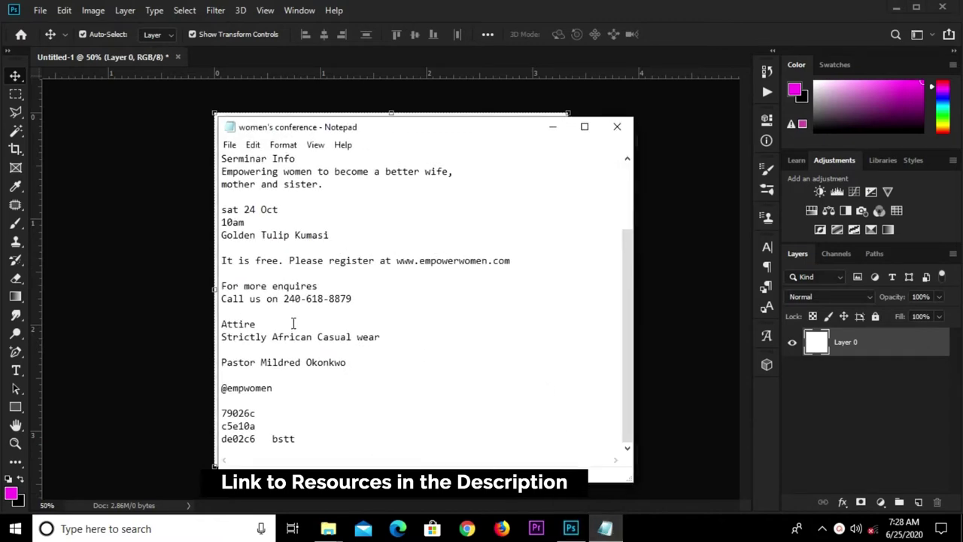
{"action": "left_click_drag", "start_coordinate": [222, 414], "coordinate": [264, 412]}
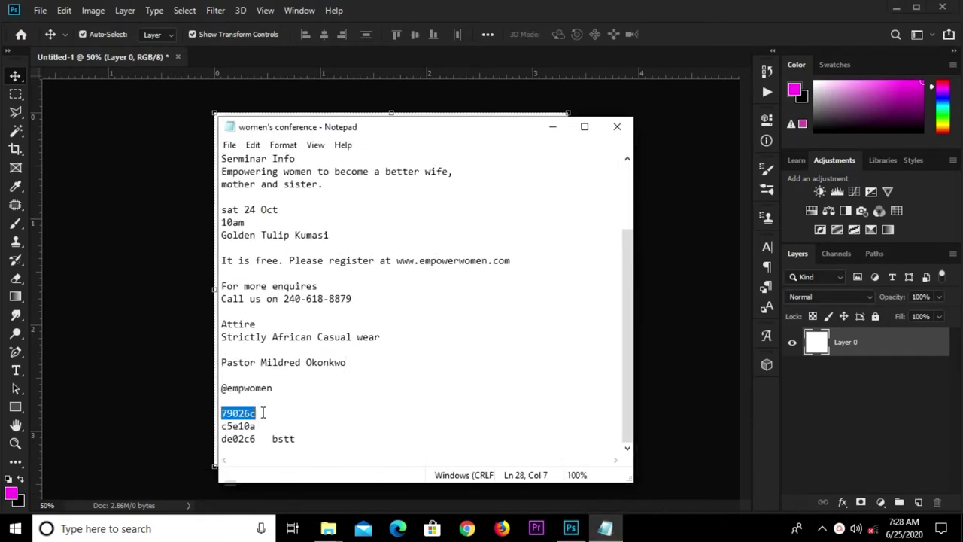
{"action": "right_click", "coordinate": [239, 418]}
{"action": "left_click", "coordinate": [260, 246]}
{"action": "left_click", "coordinate": [552, 126]}
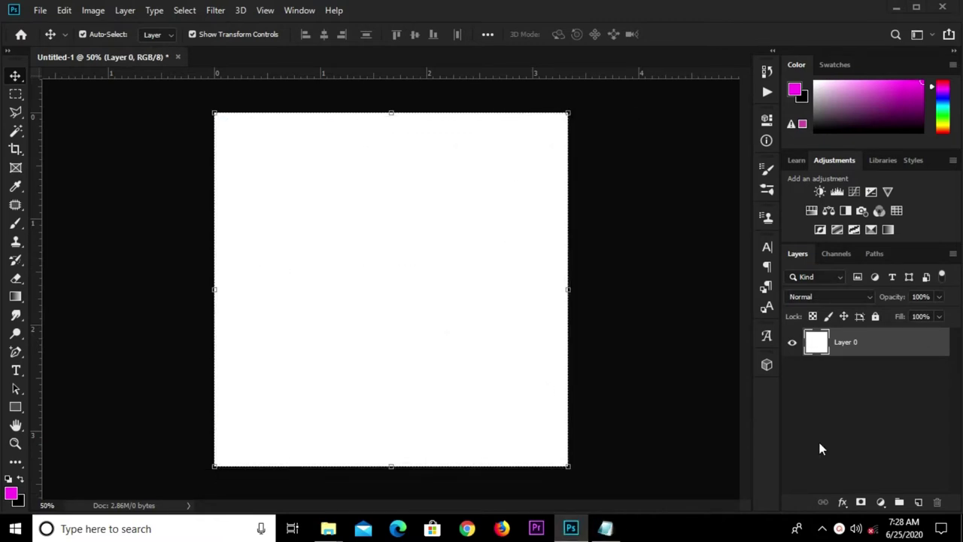
Step: Add a Solid Color fill layer in purple 79026c
{"action": "left_click", "coordinate": [880, 502]}
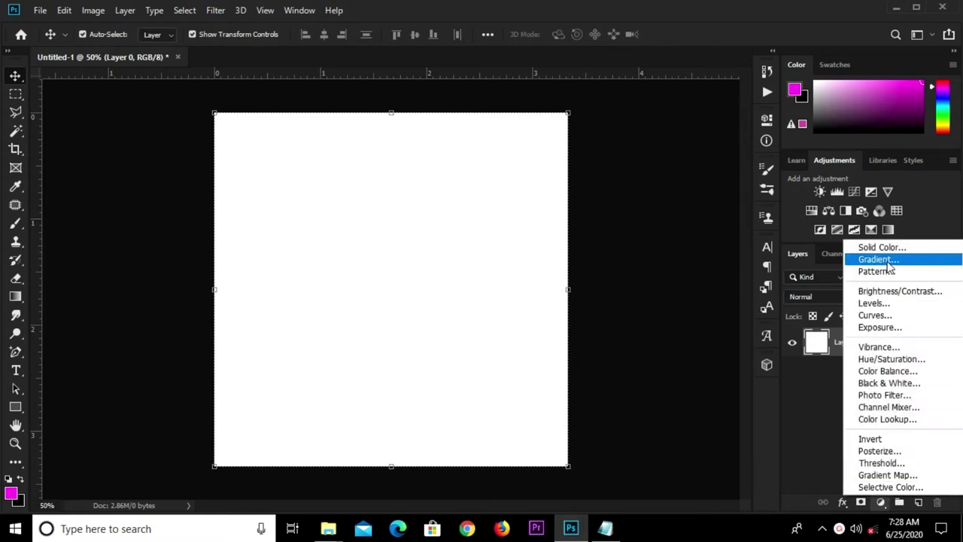
{"action": "left_click", "coordinate": [883, 251]}
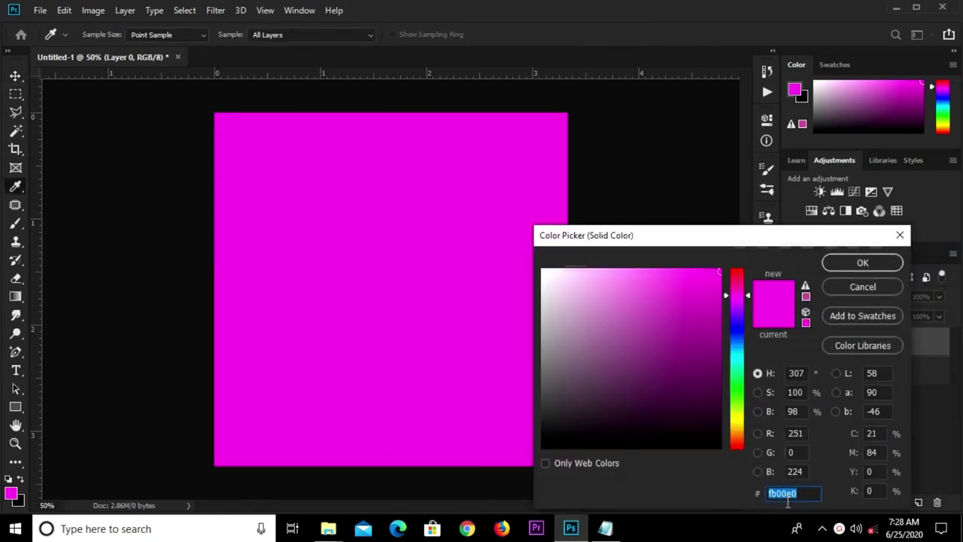
{"action": "key", "text": "ctrl+v"}
{"action": "left_click", "coordinate": [835, 264]}
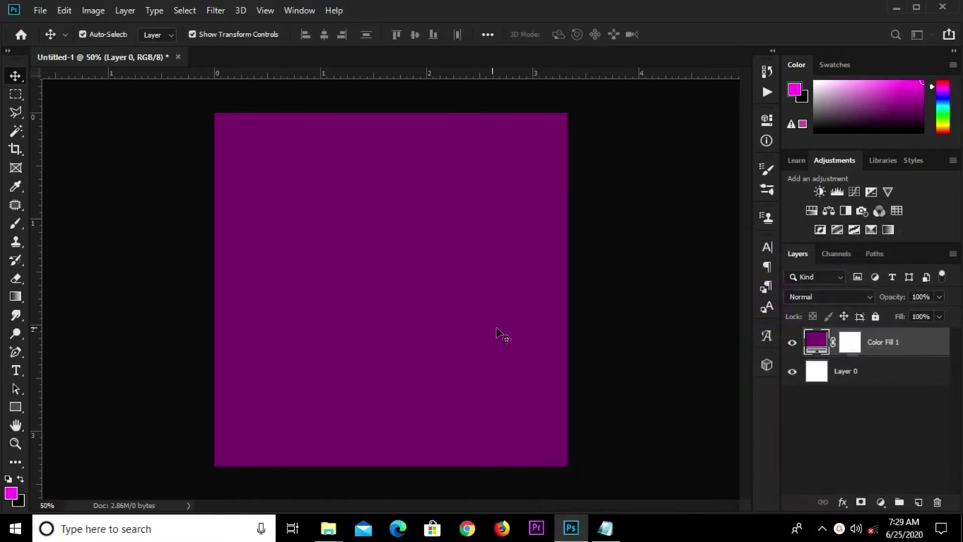
{"action": "key", "text": "ctrl+0"}
Step: Add an empty layer above the purple fill and make it active
{"action": "key", "text": "ctrl+plus"}
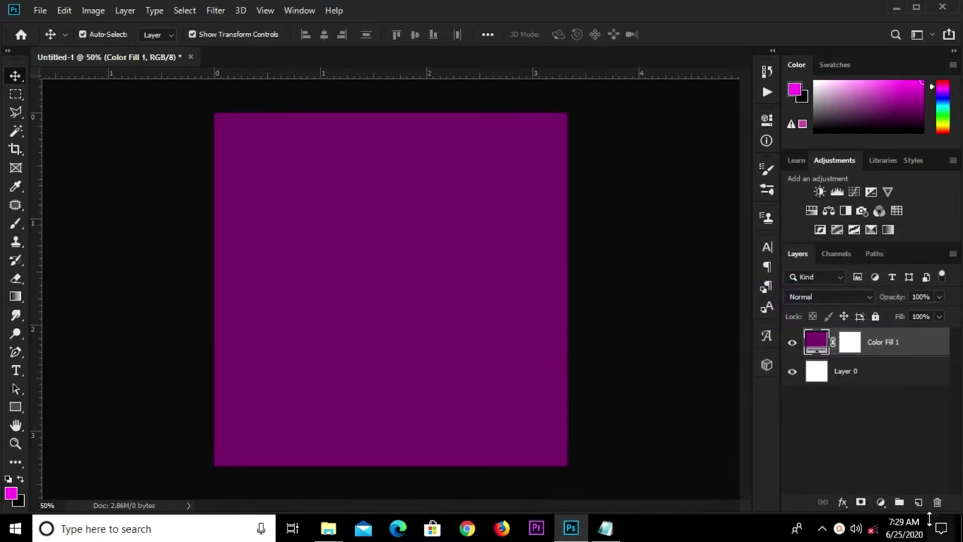
{"action": "left_click", "coordinate": [917, 502]}
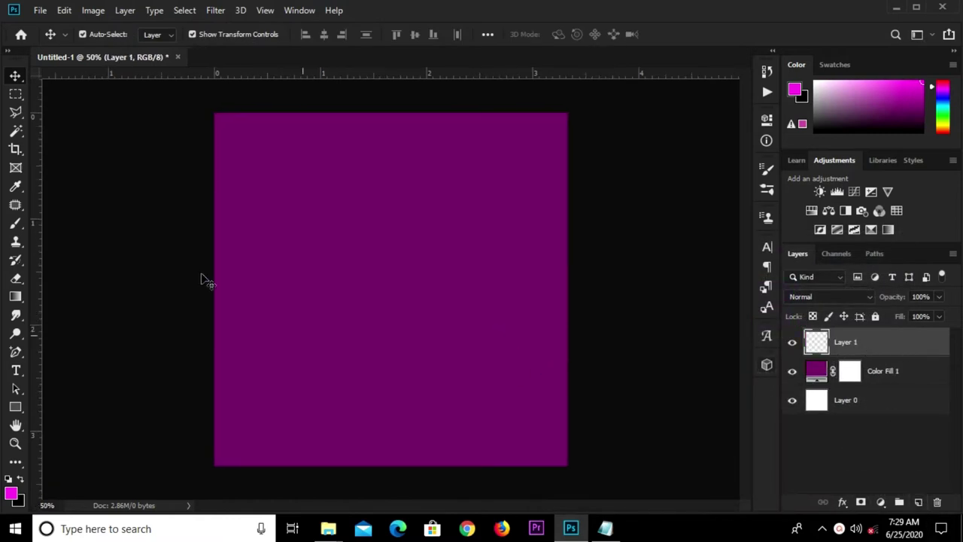
{"action": "right_click", "coordinate": [15, 224]}
Step: Select the Brush Tool with a textured tip at about 250 px
{"action": "left_click", "coordinate": [71, 228]}
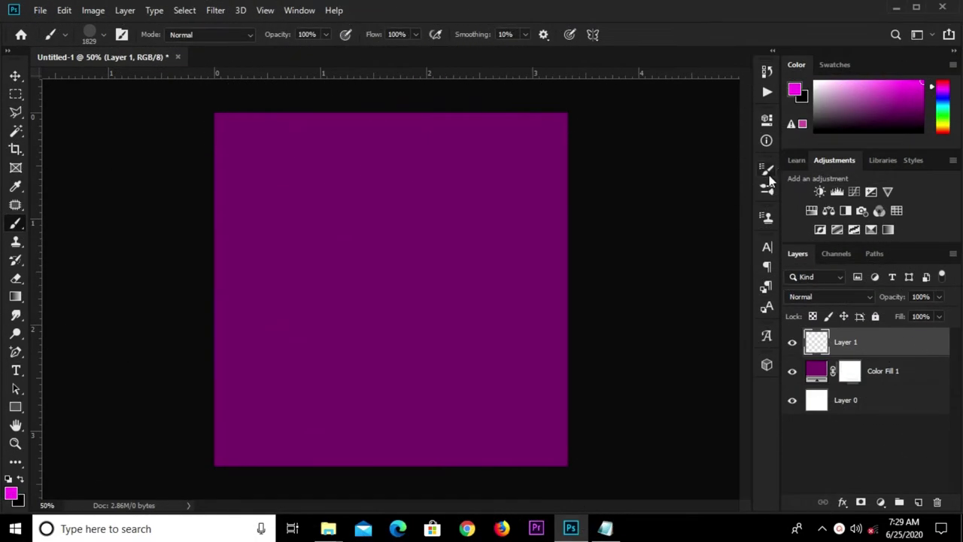
{"action": "left_click", "coordinate": [767, 172]}
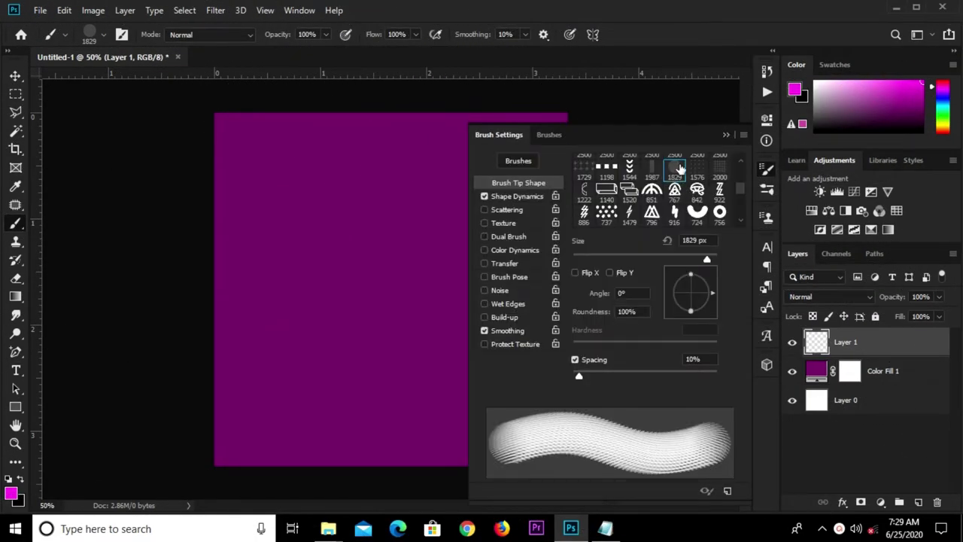
{"action": "left_click", "coordinate": [726, 134]}
{"action": "key", "text": "bracketleft"}
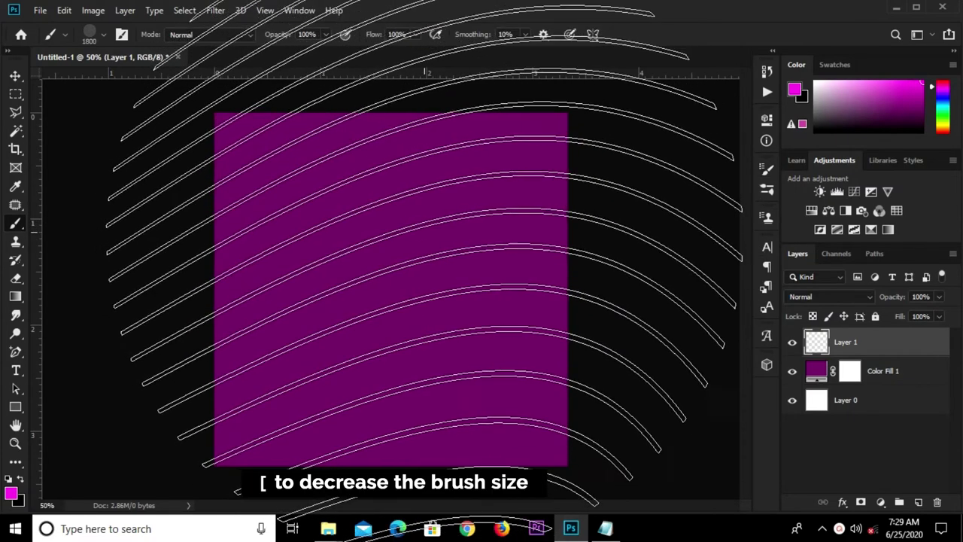
{"action": "key", "text": "bracketleft"}
{"action": "key", "text": "bracketleft"}
{"action": "key", "text": "bracketleft"}
{"action": "key", "text": "bracketleft"}
{"action": "key", "text": "bracketleft"}
{"action": "key", "text": "bracketleft"}
{"action": "key", "text": "bracketleft"}
{"action": "key", "text": "bracketleft"}
{"action": "key", "text": "bracketleft"}
{"action": "key", "text": "bracketleft"}
{"action": "key", "text": "bracketleft"}
{"action": "key", "text": "bracketleft"}
Step: Set the foreground to white and paint a band across the canvas bottom
{"action": "left_click", "coordinate": [11, 494]}
{"action": "left_click", "coordinate": [553, 276]}
{"action": "left_click", "coordinate": [542, 270]}
{"action": "left_click", "coordinate": [840, 264]}
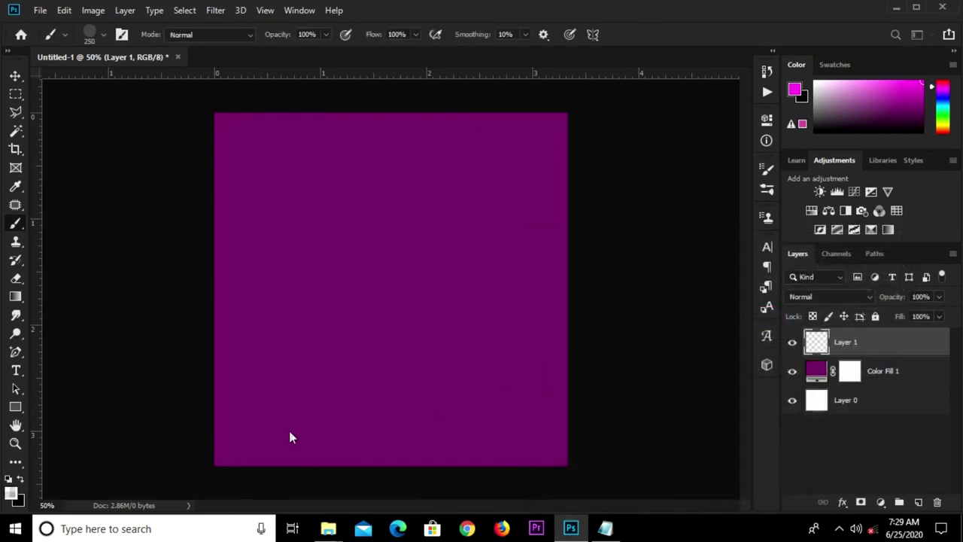
{"action": "left_click_drag", "start_coordinate": [189, 429], "coordinate": [617, 444]}
{"action": "mouse_move", "coordinate": [358, 451]}
{"action": "left_mouse_down"}
{"action": "mouse_move", "coordinate": [577, 447]}
{"action": "mouse_move", "coordinate": [103, 459]}
{"action": "mouse_move", "coordinate": [642, 454]}
{"action": "left_mouse_up"}
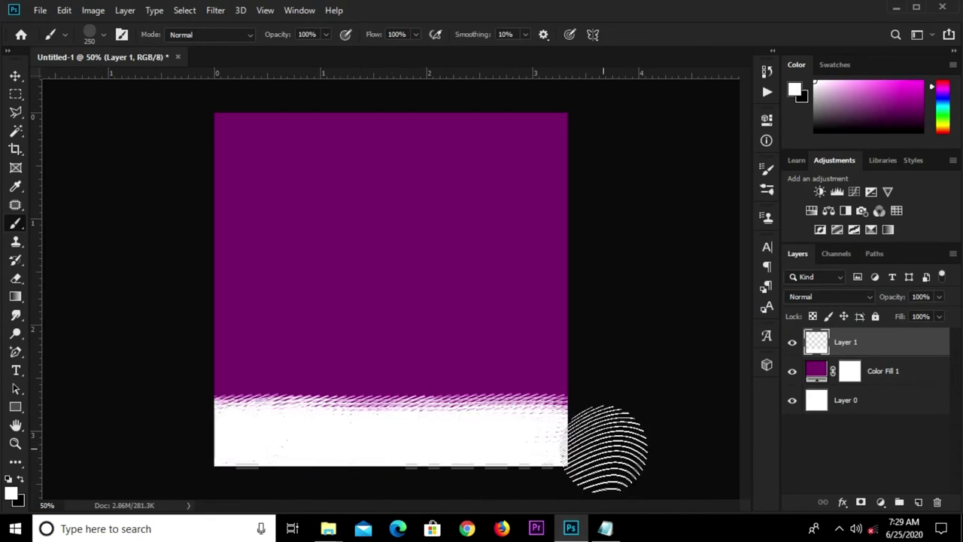
Step: Stretch the white band upward to 118%
{"action": "key", "text": "v"}
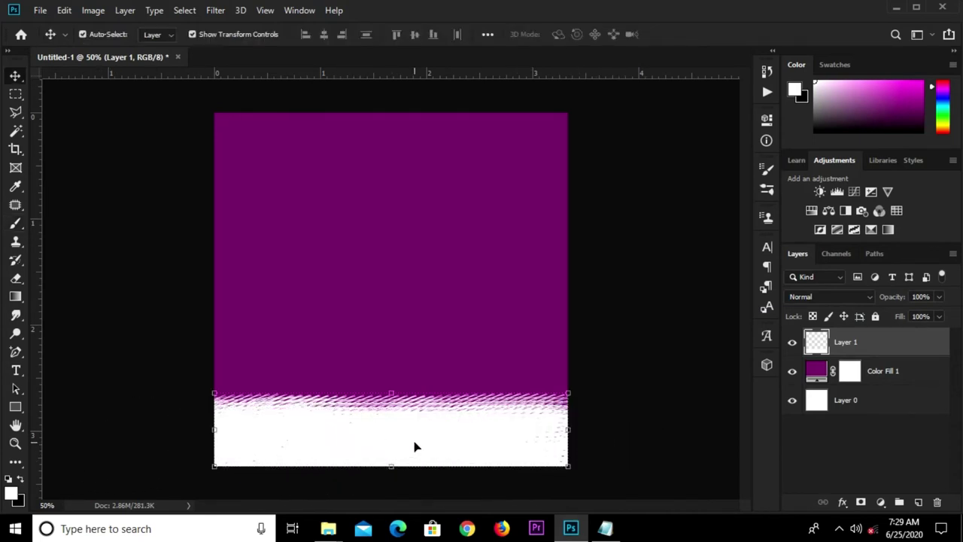
{"action": "left_click_drag", "start_coordinate": [389, 393], "coordinate": [391, 380]}
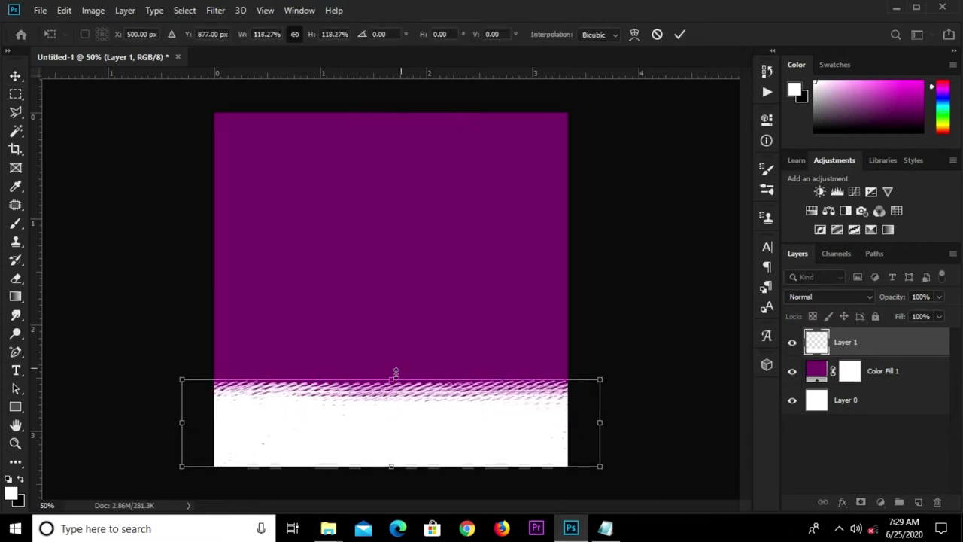
{"action": "key", "text": "Return"}
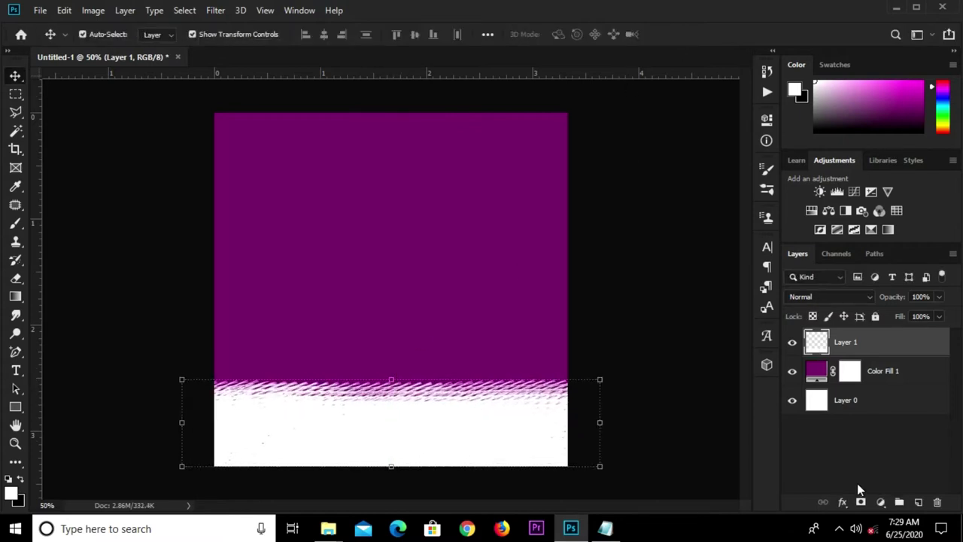
Step: Add a layer mask and fade the band upward with a Foreground to Transparent gradient
{"action": "left_click", "coordinate": [861, 502]}
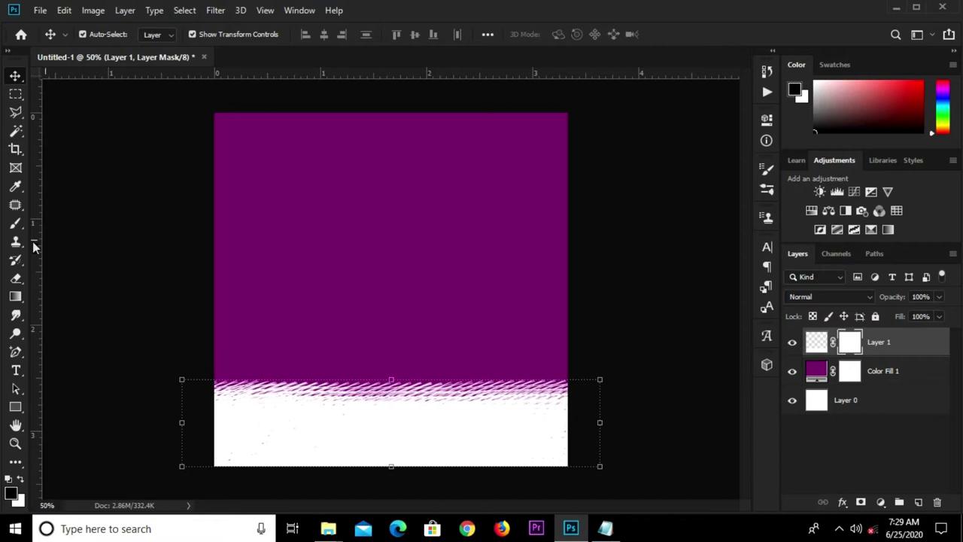
{"action": "right_click", "coordinate": [15, 296]}
{"action": "left_click", "coordinate": [61, 293]}
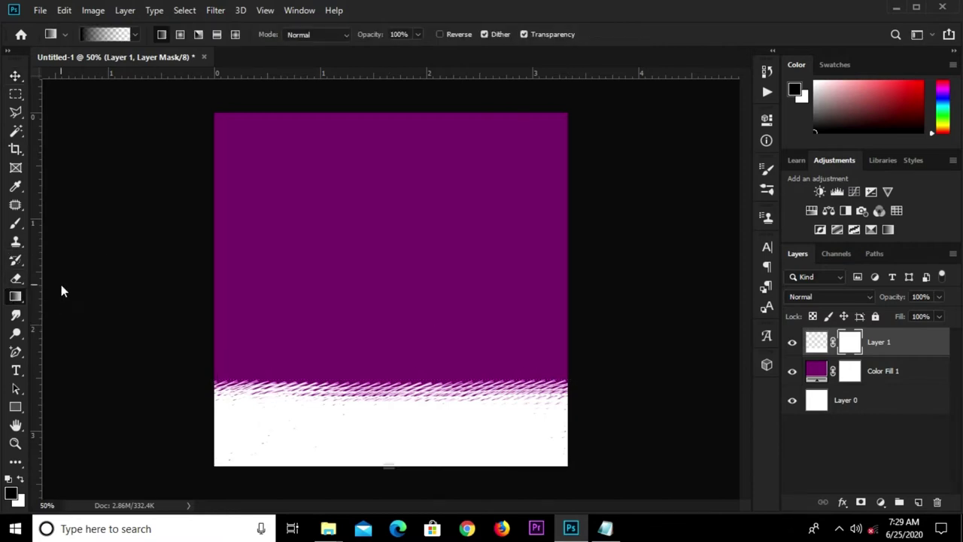
{"action": "left_click", "coordinate": [108, 39]}
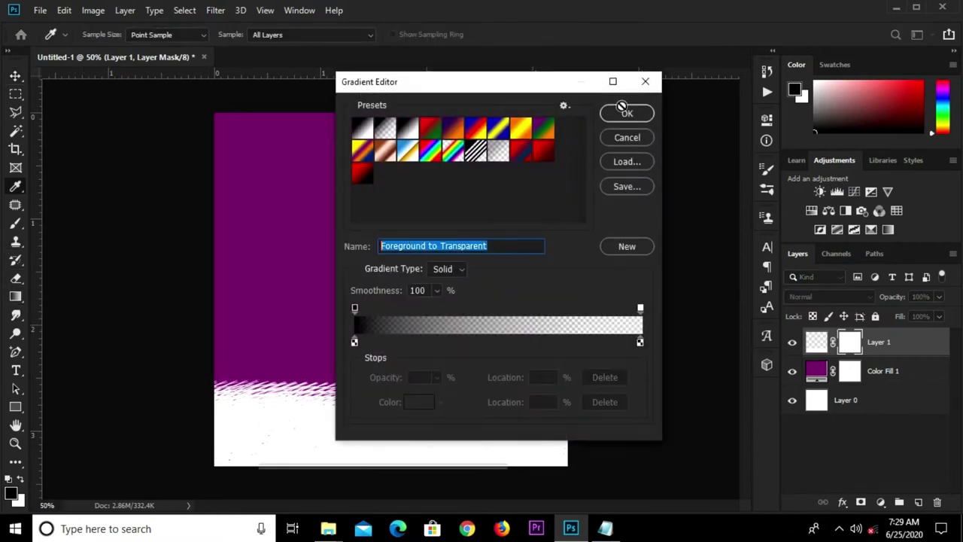
{"action": "left_click", "coordinate": [629, 113]}
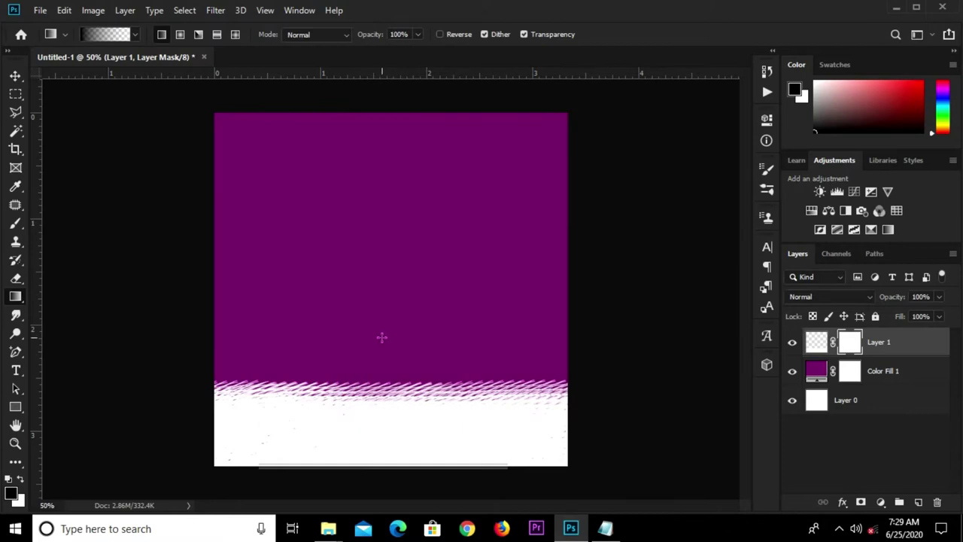
{"action": "left_click_drag", "start_coordinate": [391, 306], "coordinate": [388, 436]}
{"action": "left_click_drag", "start_coordinate": [386, 328], "coordinate": [387, 436]}
{"action": "left_click_drag", "start_coordinate": [370, 343], "coordinate": [370, 447]}
{"action": "left_click_drag", "start_coordinate": [384, 389], "coordinate": [389, 344]}
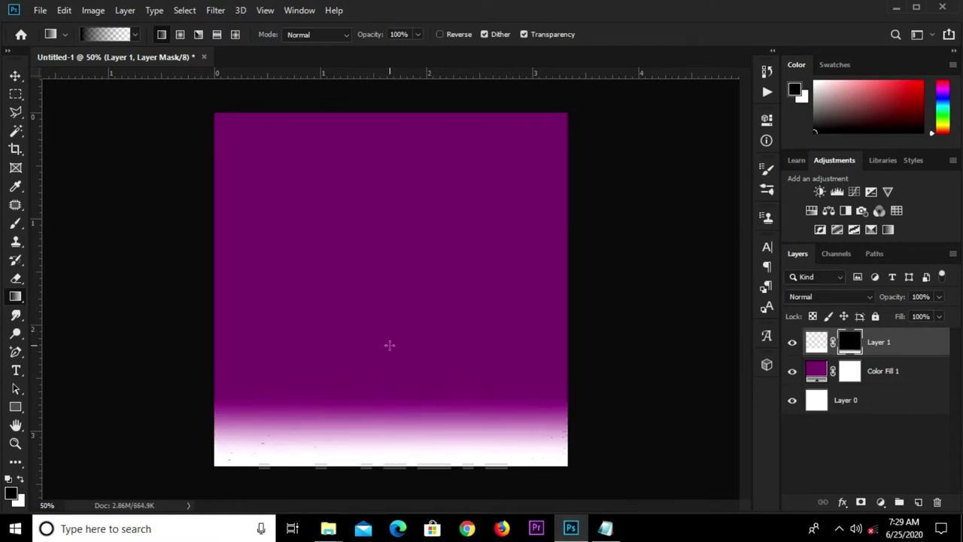
Step: Enlarge the faded white band further, to about 155%
{"action": "key", "text": "v"}
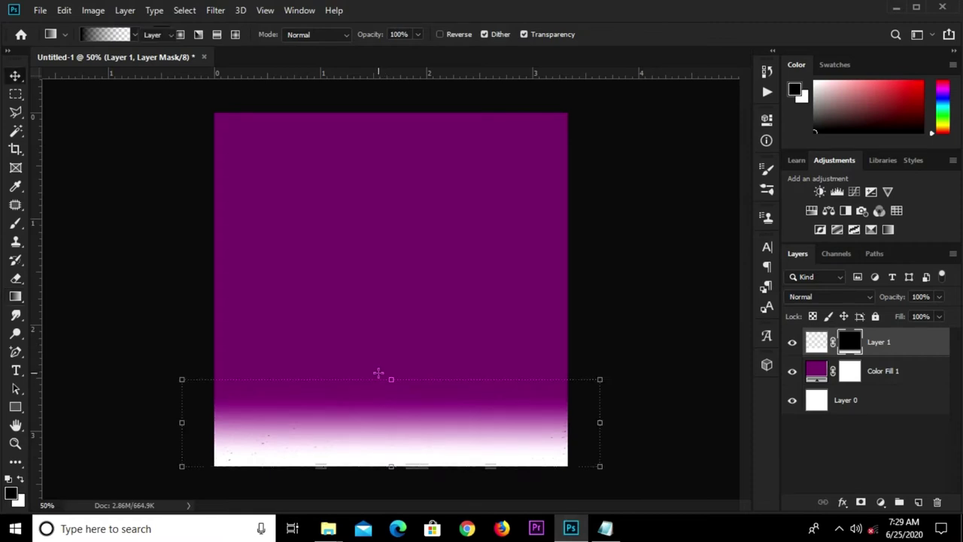
{"action": "left_click_drag", "start_coordinate": [389, 378], "coordinate": [389, 343]}
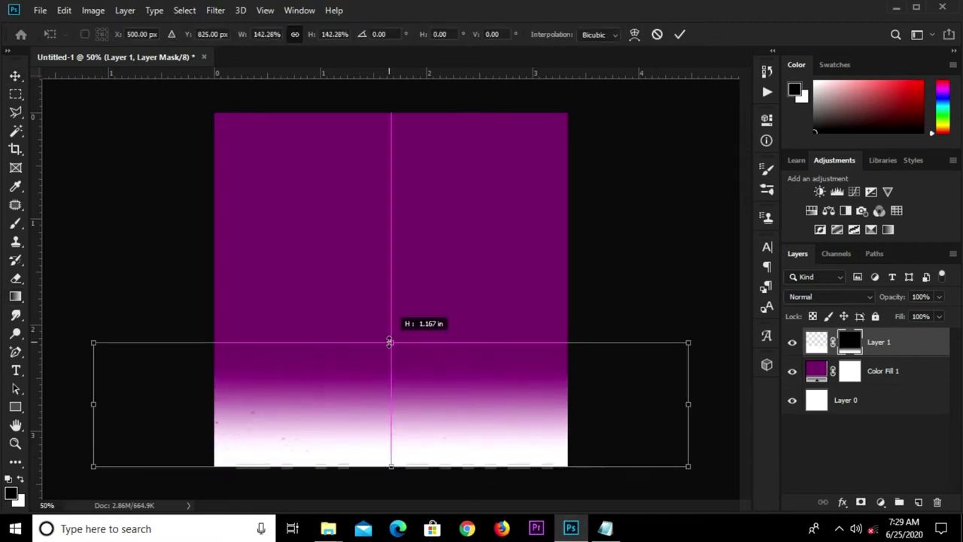
{"action": "left_click_drag", "start_coordinate": [391, 464], "coordinate": [396, 425]}
{"action": "left_click", "coordinate": [679, 34]}
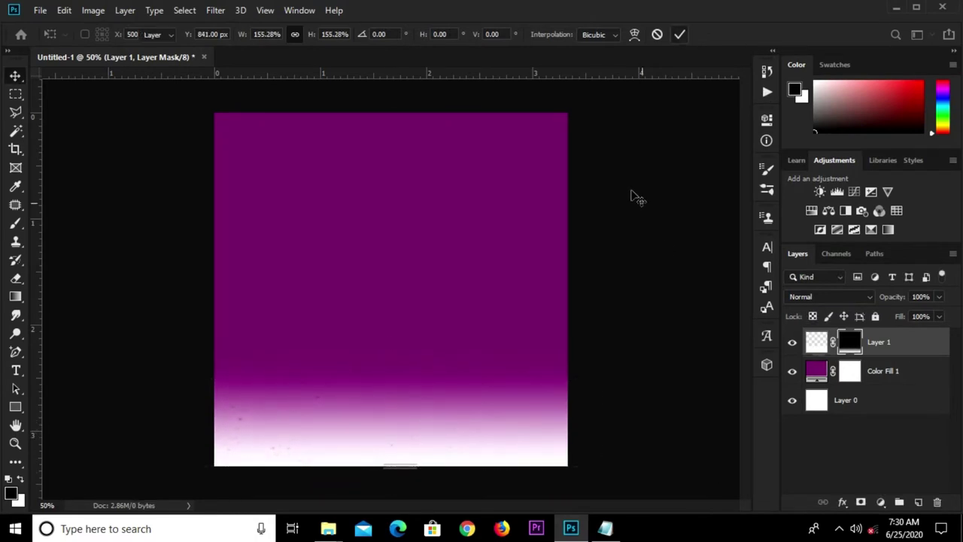
{"action": "left_click", "coordinate": [411, 392]}
{"action": "left_click_drag", "start_coordinate": [393, 340], "coordinate": [391, 332]}
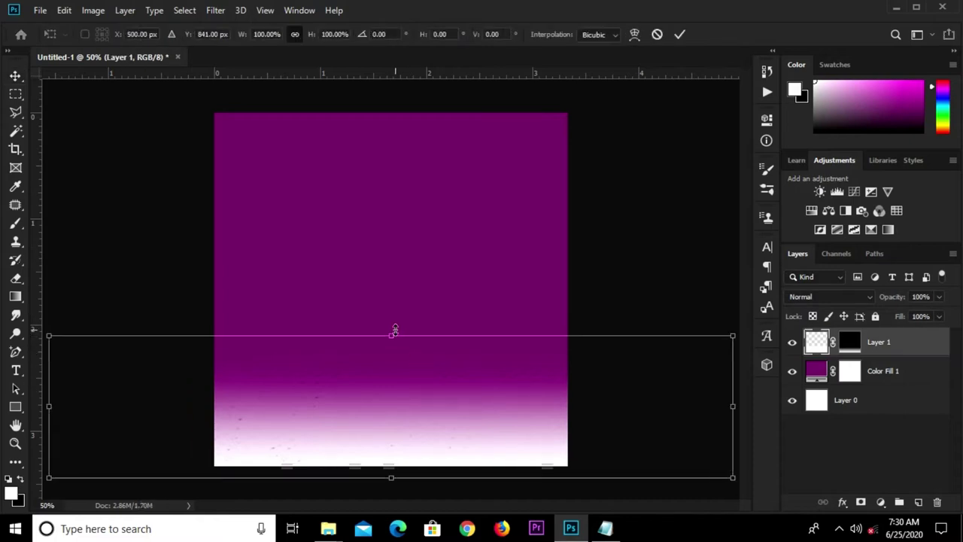
{"action": "key", "text": "Return"}
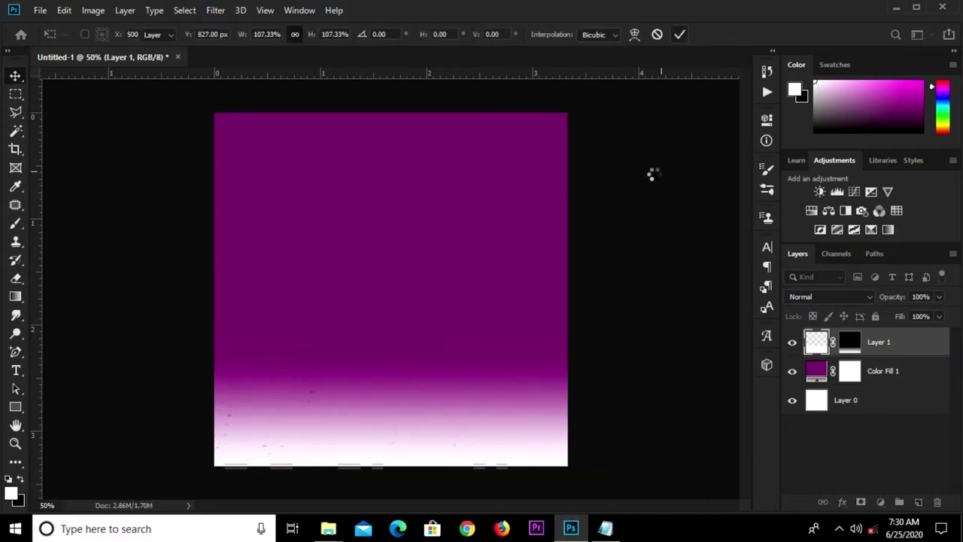
Step: Draw a white rectangle on the left side of the canvas
{"action": "right_click", "coordinate": [14, 406]}
{"action": "left_click", "coordinate": [49, 404]}
{"action": "mouse_move", "coordinate": [240, 225]}
{"action": "left_mouse_down"}
{"action": "mouse_move", "coordinate": [304, 397]}
{"action": "mouse_move", "coordinate": [359, 417]}
{"action": "left_mouse_up"}
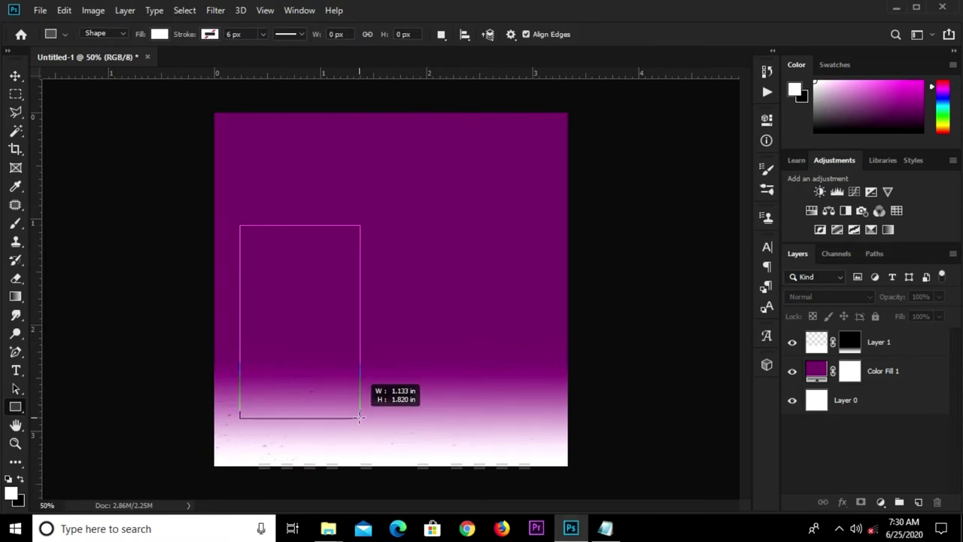
{"action": "left_click_drag", "start_coordinate": [359, 418], "coordinate": [364, 417]}
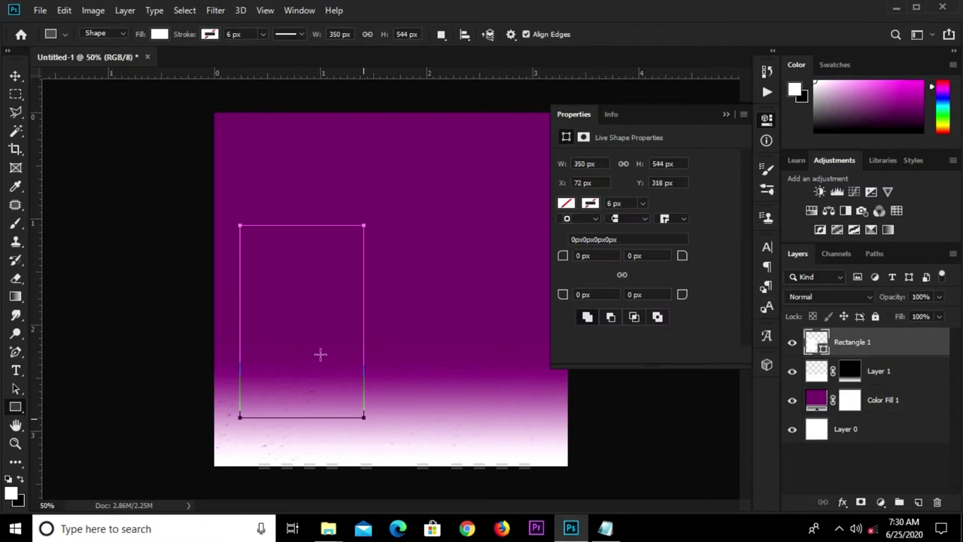
Step: Reposition and resize the rectangle to about 394 × 594 px
{"action": "key", "text": "v"}
{"action": "left_click_drag", "start_coordinate": [311, 342], "coordinate": [307, 335]}
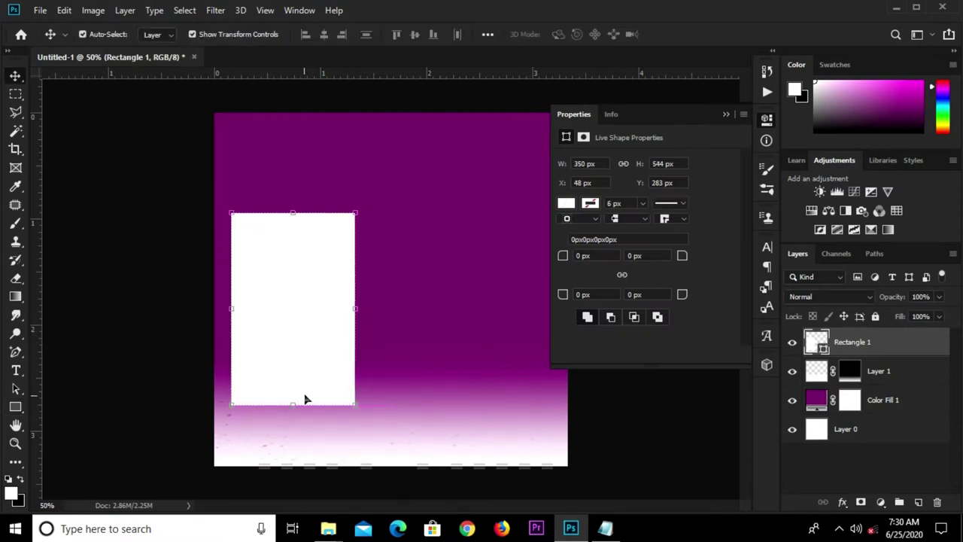
{"action": "left_click_drag", "start_coordinate": [291, 399], "coordinate": [293, 413]}
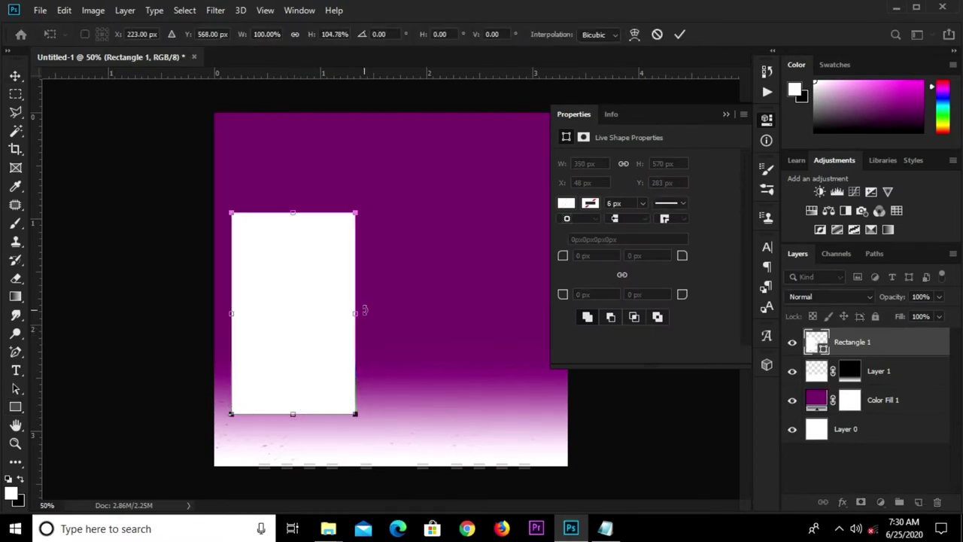
{"action": "left_click_drag", "start_coordinate": [360, 316], "coordinate": [367, 316]}
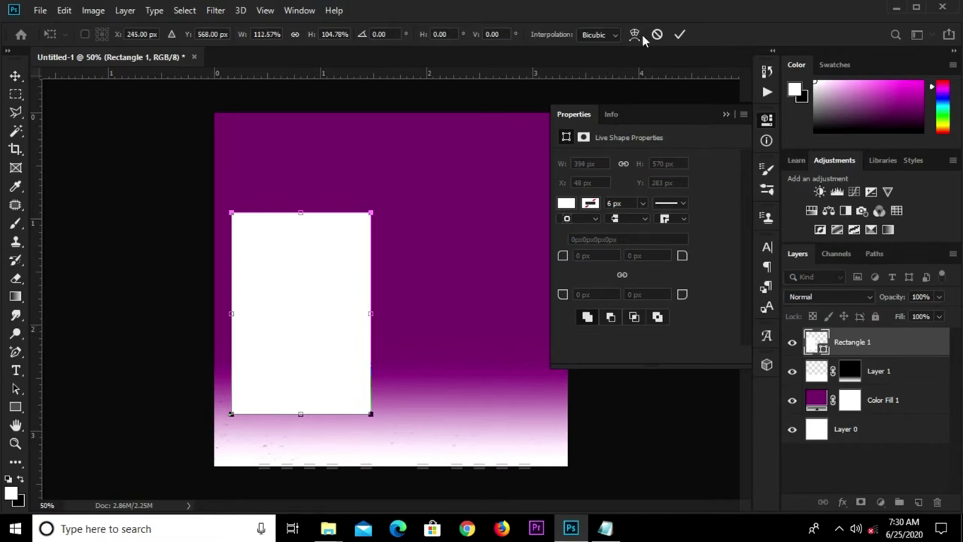
{"action": "left_click", "coordinate": [680, 35]}
{"action": "left_click_drag", "start_coordinate": [301, 213], "coordinate": [302, 204]}
{"action": "left_click", "coordinate": [679, 35]}
{"action": "left_click", "coordinate": [578, 258]}
{"action": "type", "text": "100"}
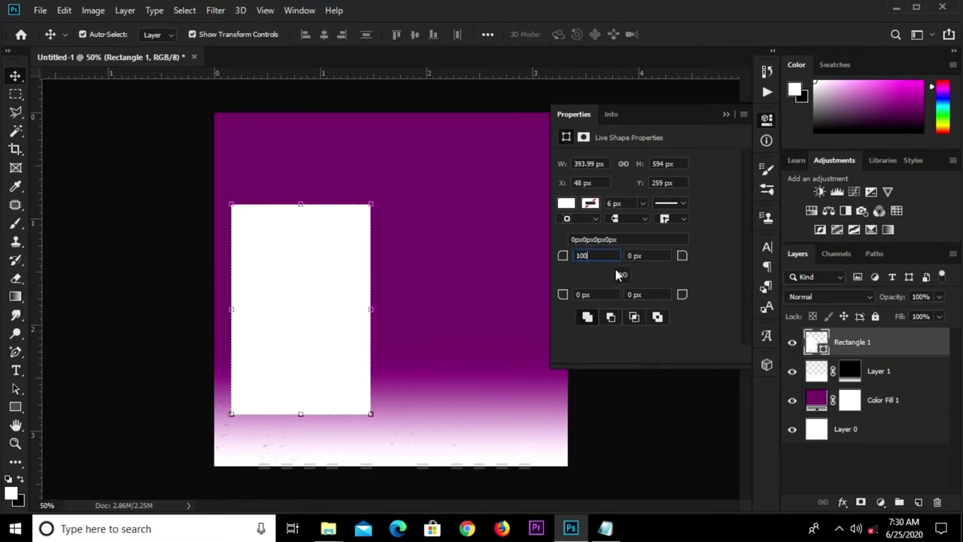
Step: Round the rectangle's top-left and bottom-right corners at 100 px
{"action": "left_click", "coordinate": [632, 295]}
{"action": "type", "text": "100"}
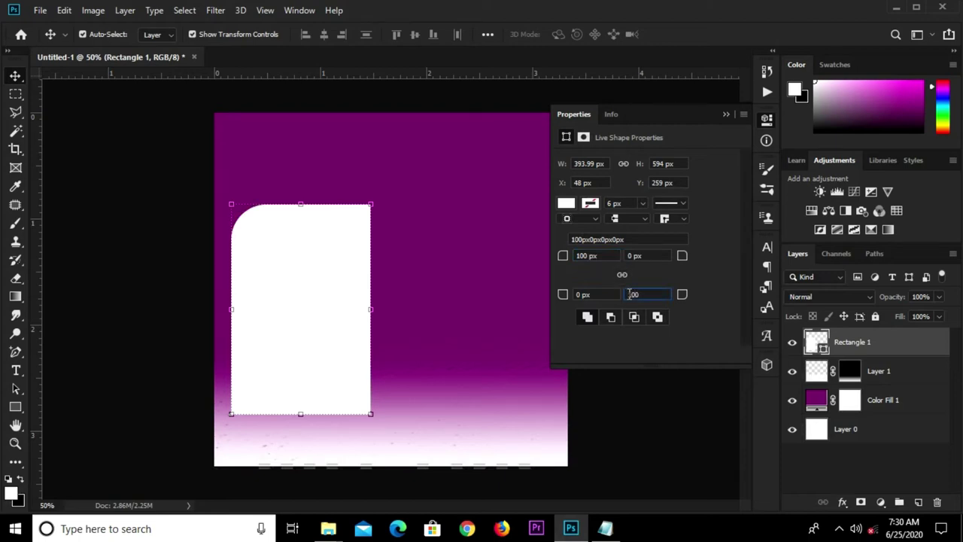
{"action": "key", "text": "Return"}
{"action": "left_click", "coordinate": [139, 249]}
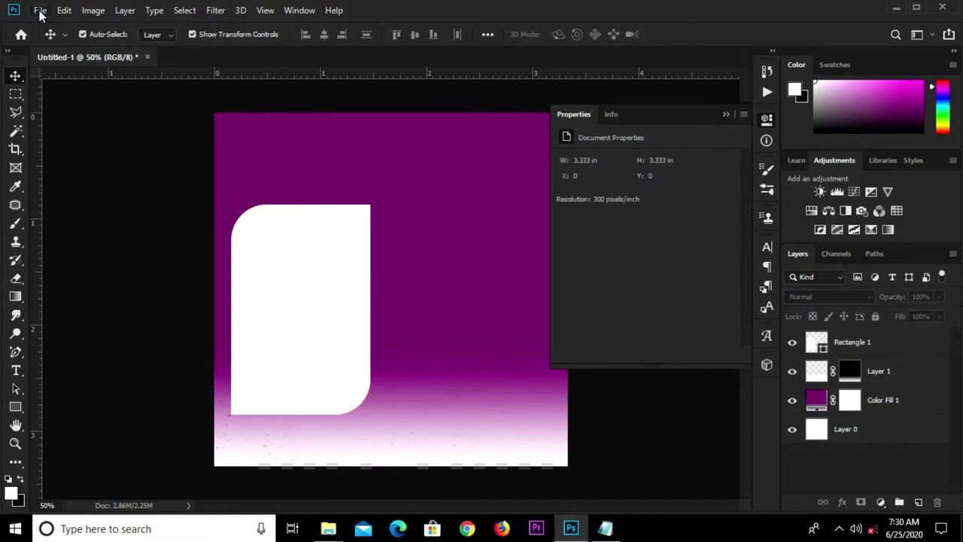
Step: Place the speaker photo into the flyer as an embedded image
{"action": "left_click", "coordinate": [40, 10]}
{"action": "left_click", "coordinate": [79, 276]}
{"action": "left_click", "coordinate": [337, 105]}
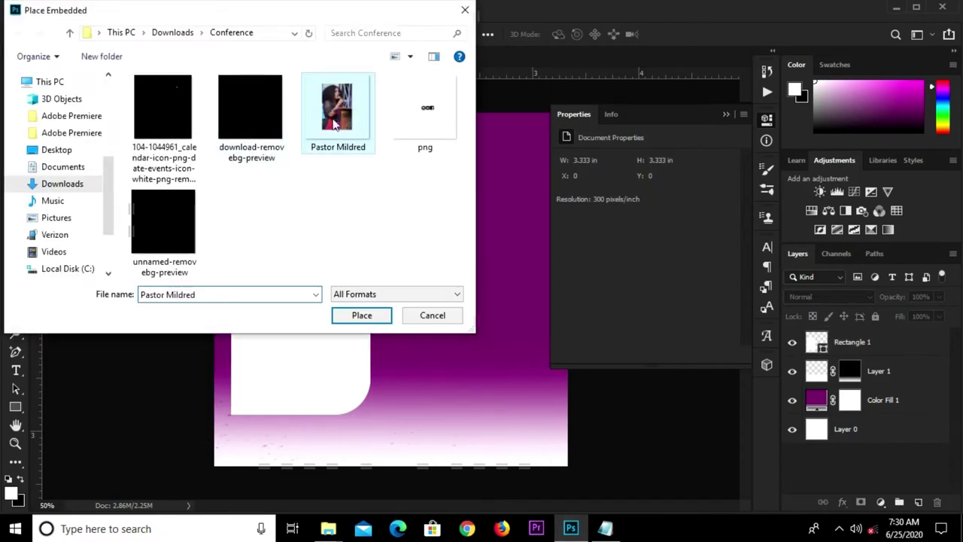
{"action": "left_click", "coordinate": [361, 315]}
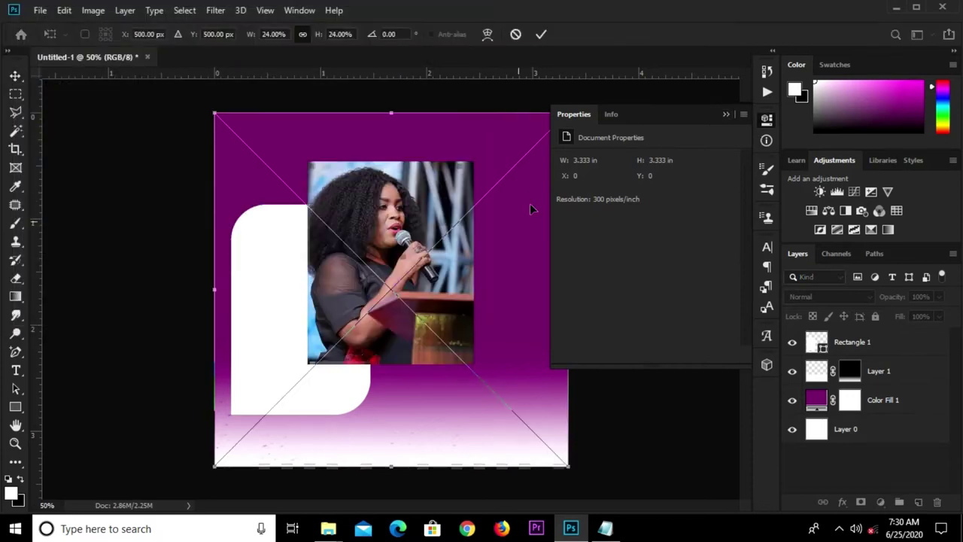
{"action": "key", "text": "Return"}
Step: Move the photo over the rectangle and convert it to a Smart Object
{"action": "left_click", "coordinate": [726, 113]}
{"action": "left_click_drag", "start_coordinate": [404, 277], "coordinate": [316, 296]}
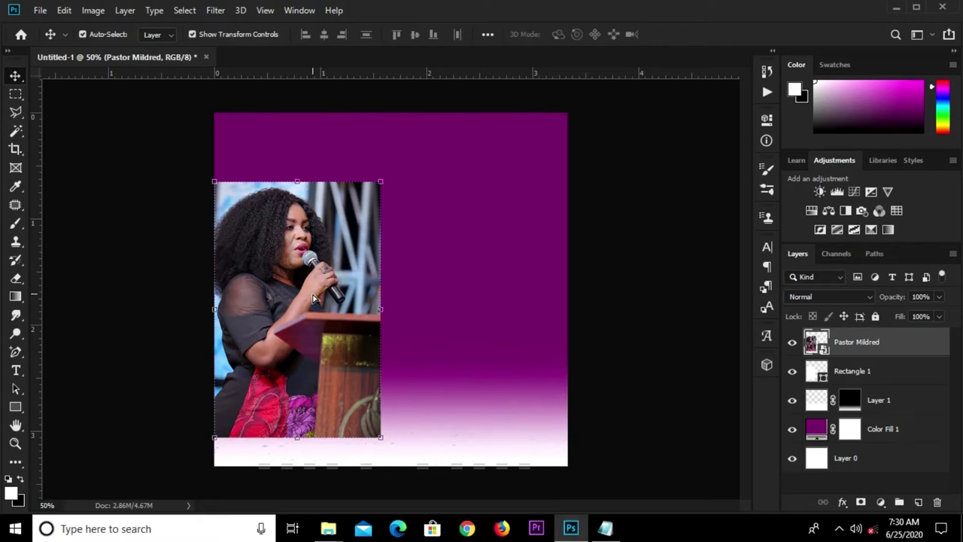
{"action": "key", "text": "ctrl+plus"}
{"action": "key", "text": "ctrl+t"}
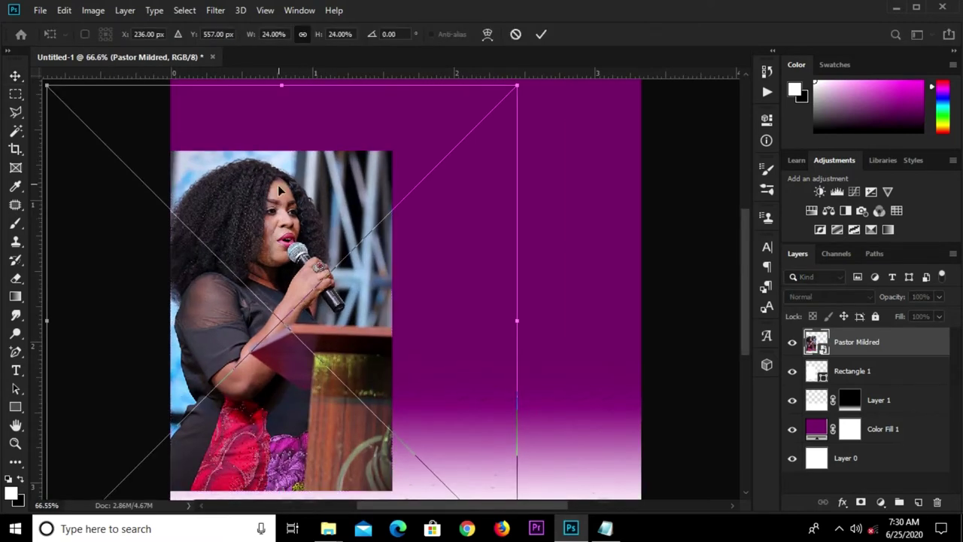
{"action": "left_click", "coordinate": [541, 34]}
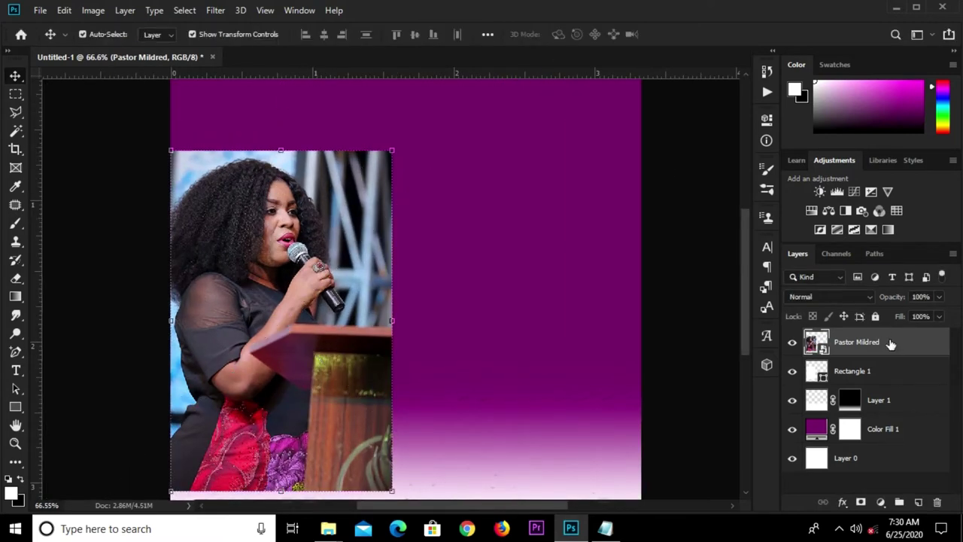
{"action": "right_click", "coordinate": [888, 342]}
{"action": "left_click", "coordinate": [752, 147]}
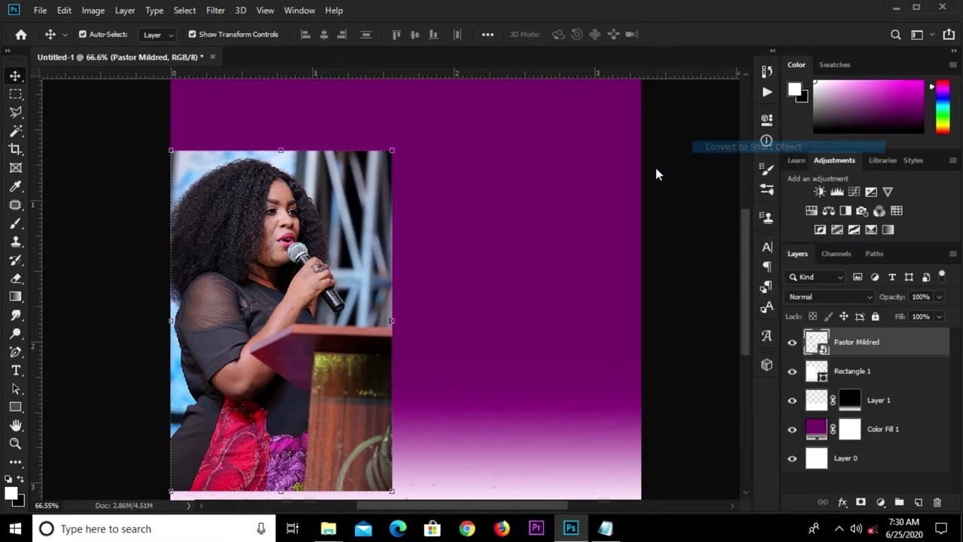
Step: Scale the photo to 91.15% and clip it to the rounded rectangle
{"action": "left_click_drag", "start_coordinate": [281, 150], "coordinate": [280, 188]}
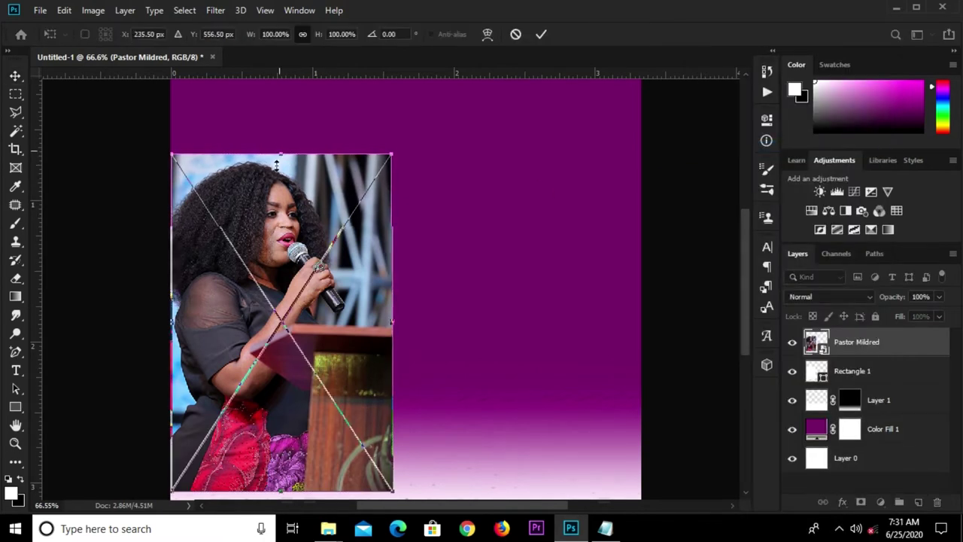
{"action": "left_click_drag", "start_coordinate": [280, 188], "coordinate": [280, 181]}
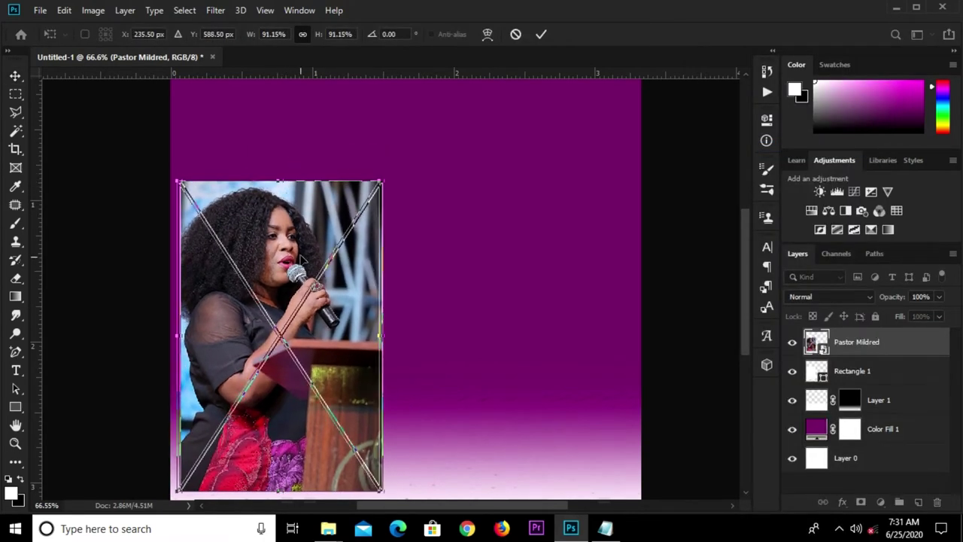
{"action": "left_click_drag", "start_coordinate": [299, 269], "coordinate": [305, 252]}
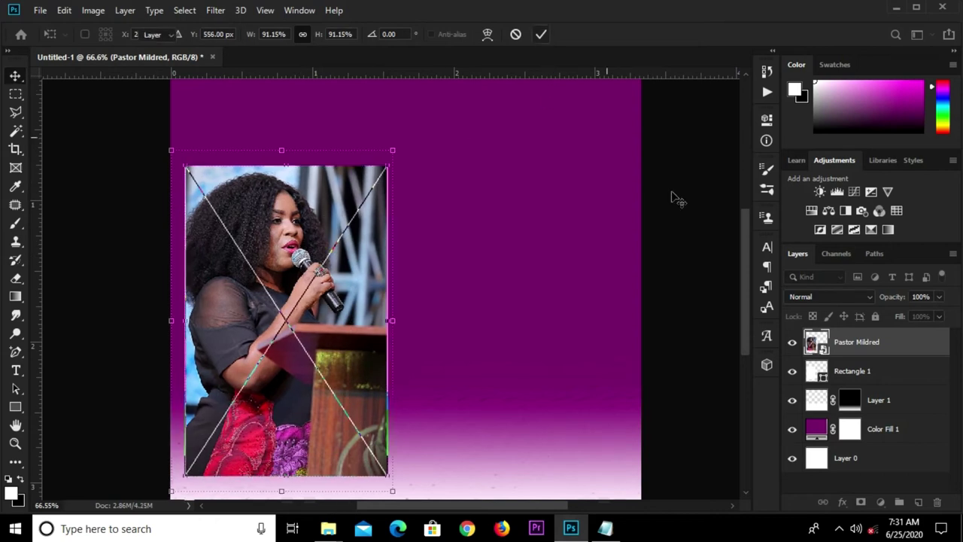
{"action": "key", "text": "Return"}
{"action": "right_click", "coordinate": [853, 342]}
{"action": "left_click", "coordinate": [684, 306]}
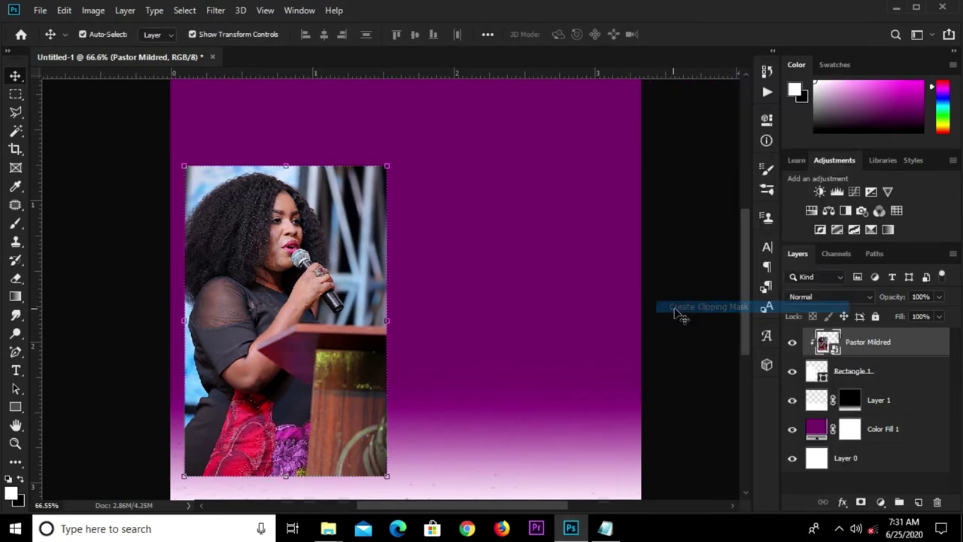
Step: Give Rectangle 1 a white stroke, settling on an 8 px width
{"action": "left_click", "coordinate": [928, 370]}
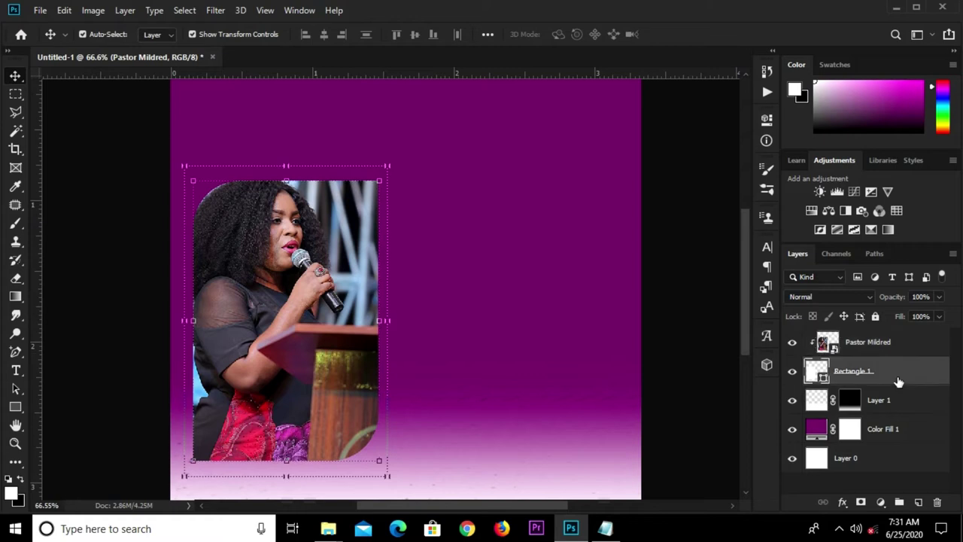
{"action": "left_click", "coordinate": [766, 121]}
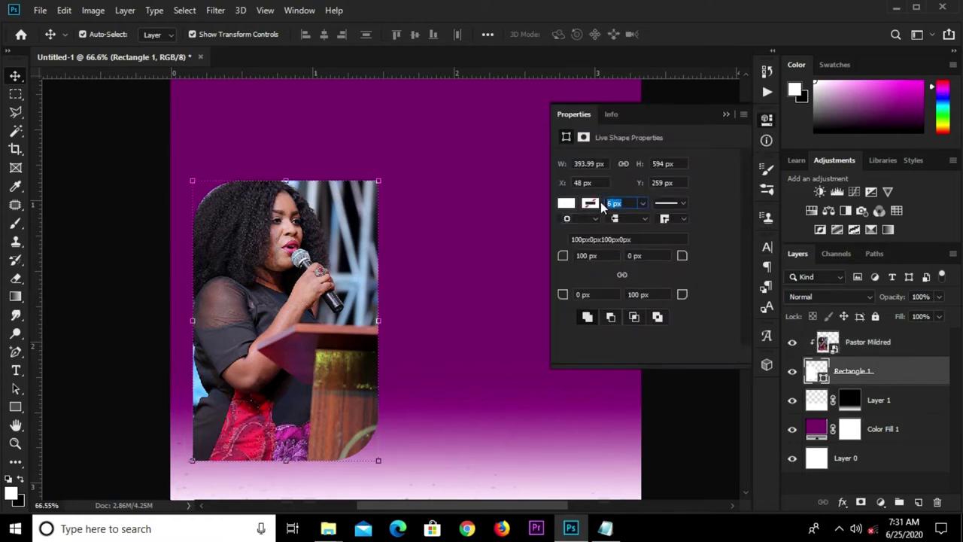
{"action": "type", "text": "10"}
{"action": "left_click", "coordinate": [592, 202]}
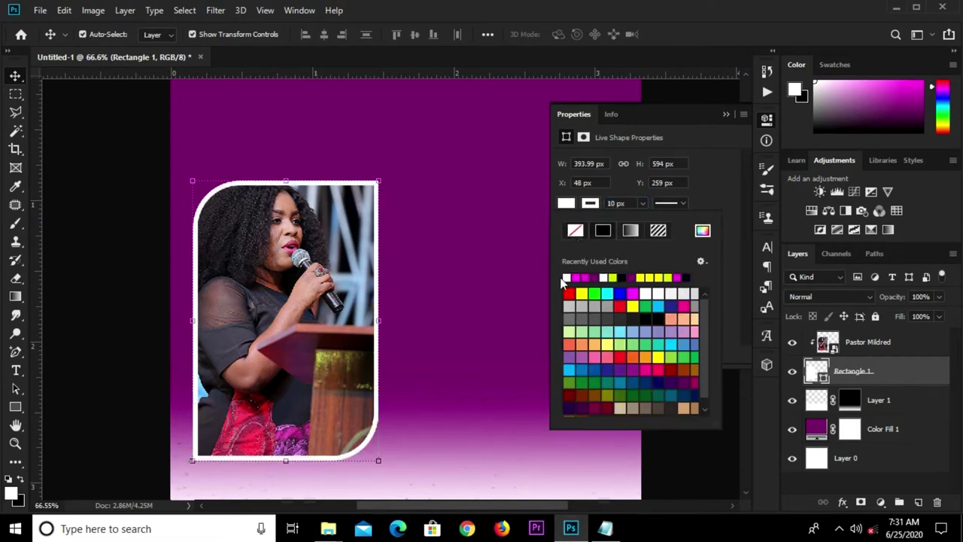
{"action": "left_click", "coordinate": [631, 205]}
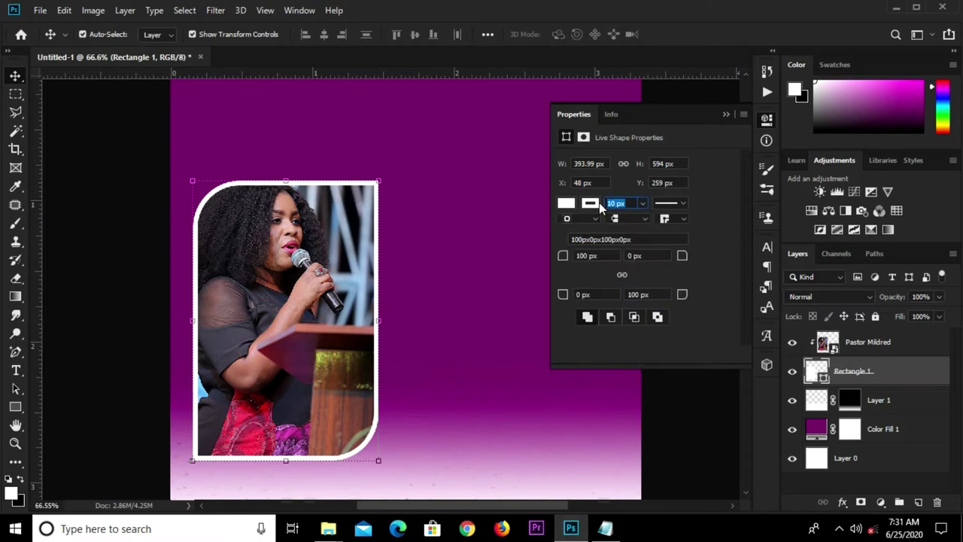
{"action": "type", "text": "8"}
{"action": "key", "text": "Return"}
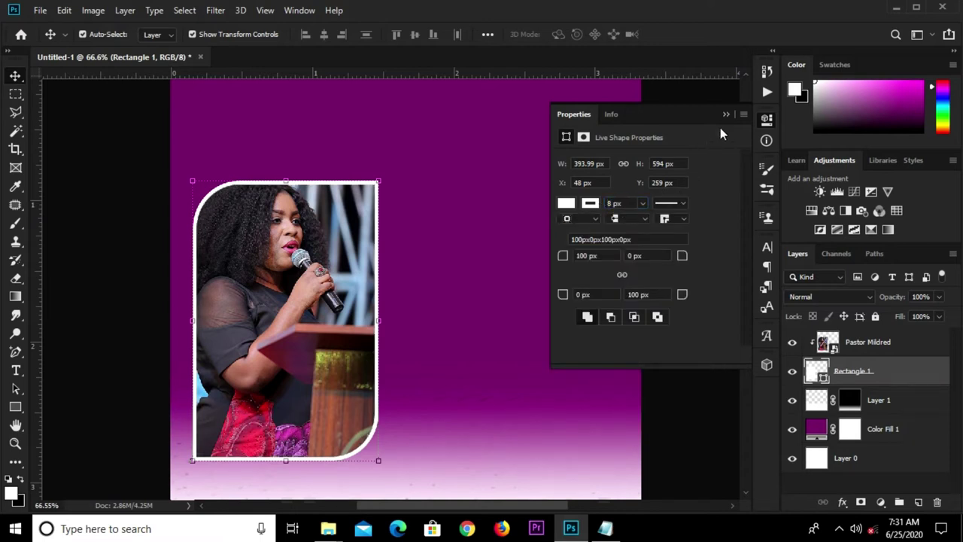
{"action": "left_click", "coordinate": [666, 183]}
{"action": "scroll", "coordinate": [419, 254], "scroll_direction": "down", "scroll_amount": 2}
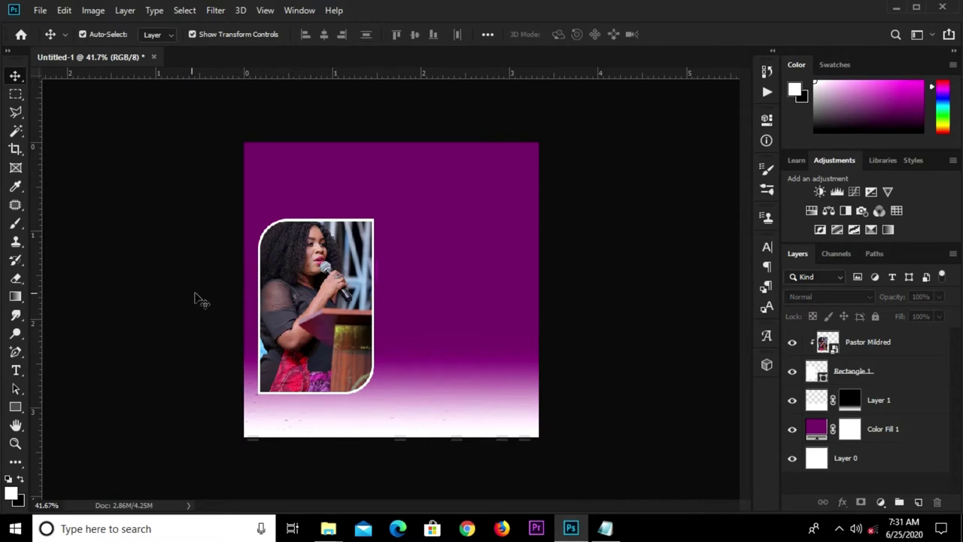
Step: Shift the speaker photo slightly down within its rounded frame
{"action": "scroll", "coordinate": [331, 325], "scroll_direction": "up", "scroll_amount": 1}
{"action": "left_click", "coordinate": [307, 319]}
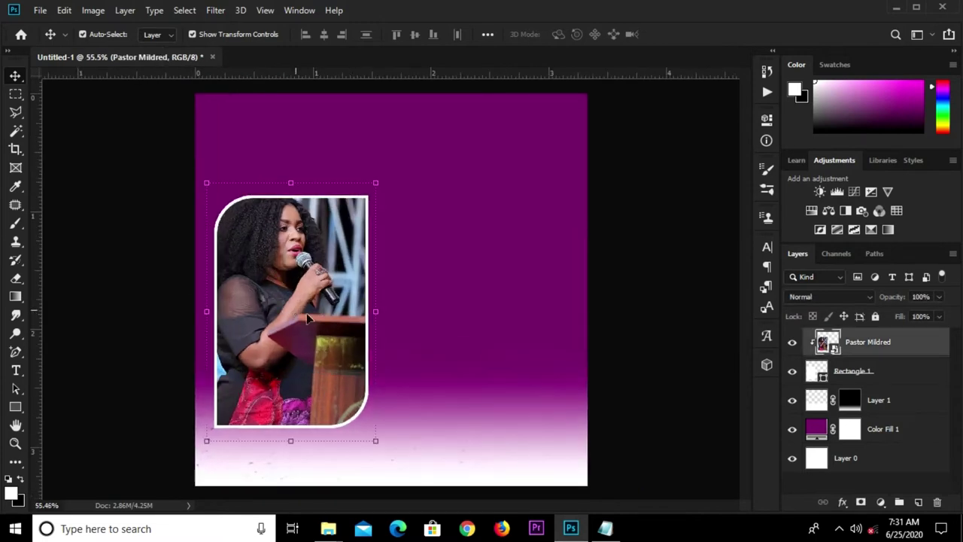
{"action": "left_click_drag", "start_coordinate": [294, 313], "coordinate": [297, 324]}
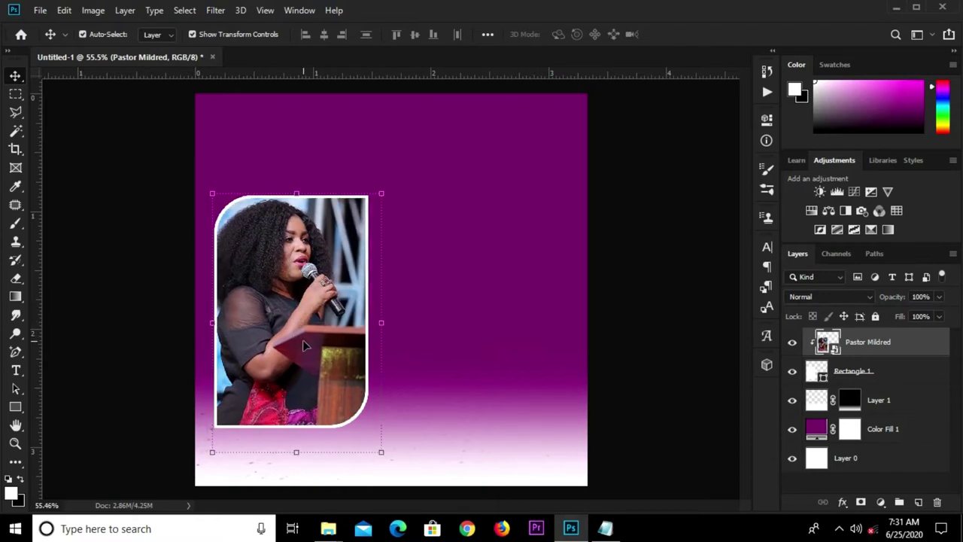
{"action": "left_click", "coordinate": [117, 278]}
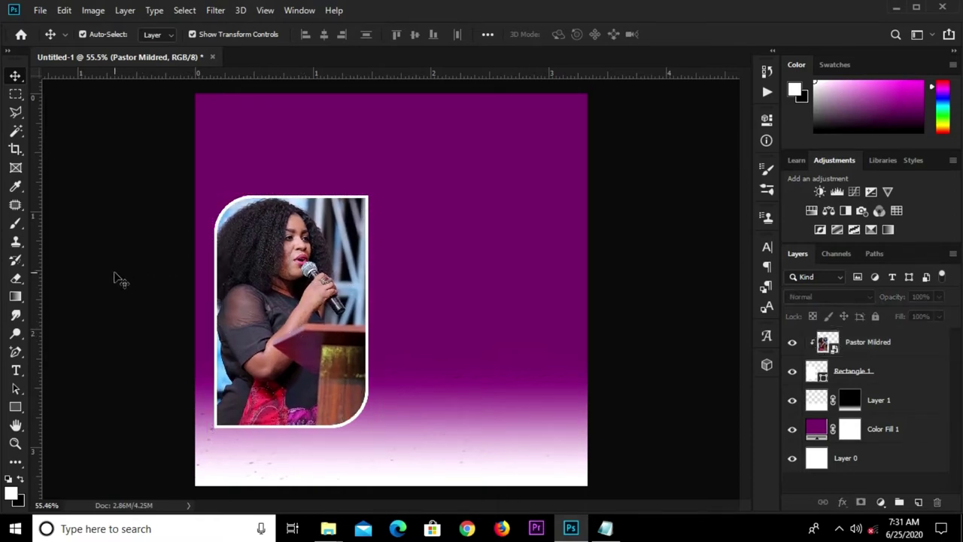
Step: Add four vertical guides at the photo edges, beside it, and near the right edge
{"action": "scroll", "coordinate": [270, 331], "scroll_direction": "up", "scroll_amount": 1, "text": "alt"}
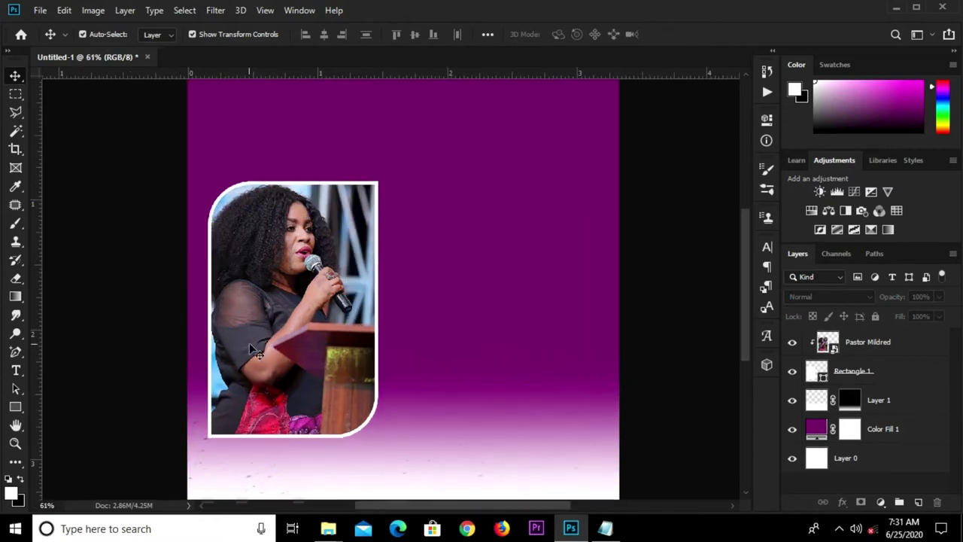
{"action": "mouse_move", "coordinate": [36, 375]}
{"action": "left_mouse_down"}
{"action": "mouse_move", "coordinate": [211, 404]}
{"action": "mouse_move", "coordinate": [210, 437]}
{"action": "left_mouse_up"}
{"action": "mouse_move", "coordinate": [35, 425]}
{"action": "left_mouse_down"}
{"action": "mouse_move", "coordinate": [258, 441]}
{"action": "mouse_move", "coordinate": [419, 469]}
{"action": "mouse_move", "coordinate": [377, 478]}
{"action": "left_mouse_up"}
{"action": "mouse_move", "coordinate": [36, 410]}
{"action": "left_mouse_down"}
{"action": "mouse_move", "coordinate": [311, 421]}
{"action": "mouse_move", "coordinate": [436, 462]}
{"action": "mouse_move", "coordinate": [404, 468]}
{"action": "left_mouse_up"}
{"action": "mouse_move", "coordinate": [43, 412]}
{"action": "left_mouse_down"}
{"action": "mouse_move", "coordinate": [211, 410]}
{"action": "mouse_move", "coordinate": [595, 480]}
{"action": "mouse_move", "coordinate": [604, 489]}
{"action": "mouse_move", "coordinate": [586, 489]}
{"action": "left_mouse_up"}
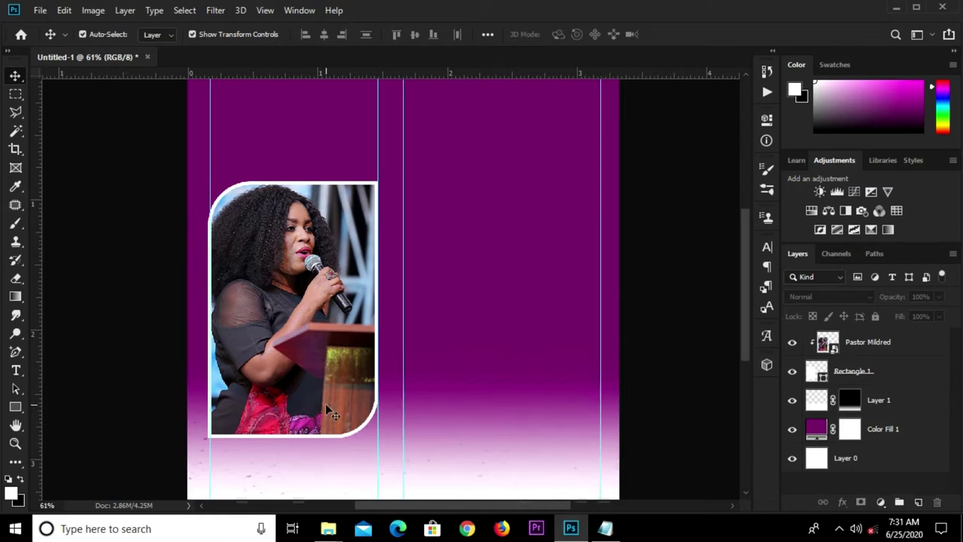
{"action": "scroll", "coordinate": [331, 377], "scroll_direction": "down", "scroll_amount": 1}
{"action": "scroll", "coordinate": [332, 377], "scroll_direction": "up", "scroll_amount": 1}
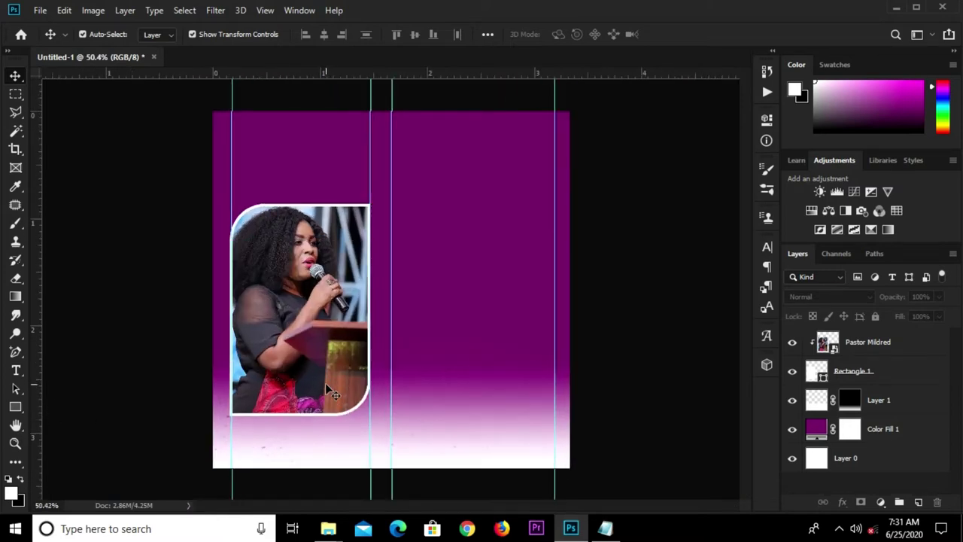
Step: Copy the words 'ministry name' from the conference notes
{"action": "left_click", "coordinate": [605, 528]}
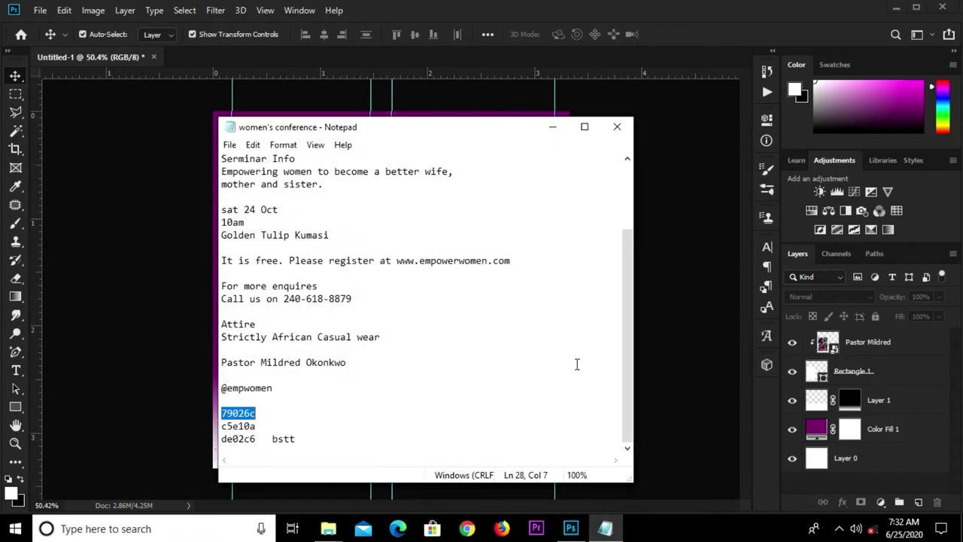
{"action": "scroll", "coordinate": [303, 191], "scroll_direction": "up", "scroll_amount": 3}
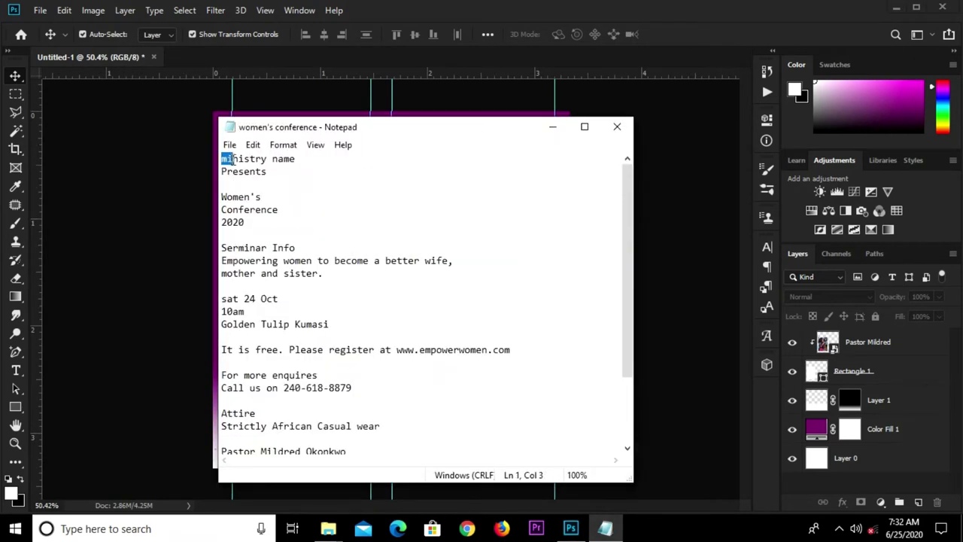
{"action": "left_click_drag", "start_coordinate": [221, 159], "coordinate": [300, 159]}
{"action": "right_click", "coordinate": [273, 160]}
{"action": "left_click", "coordinate": [319, 205]}
{"action": "left_click", "coordinate": [176, 183]}
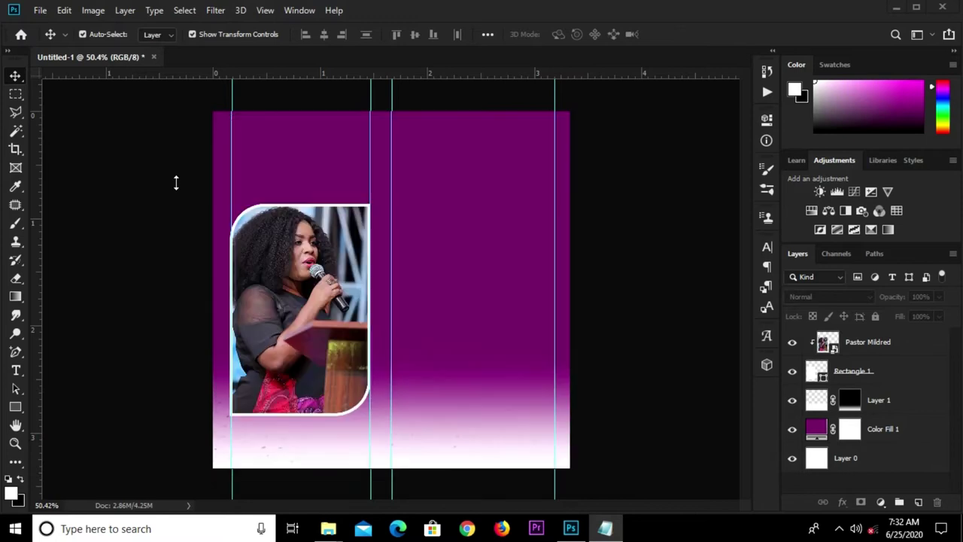
Step: Paste 'ministry name' as text near the top, styled Raleway Bold in all caps
{"action": "left_click", "coordinate": [15, 370]}
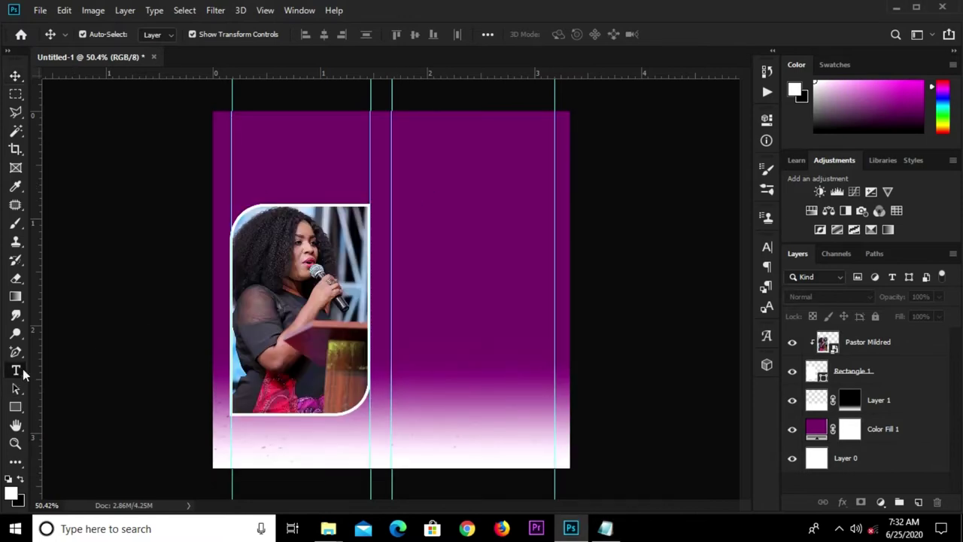
{"action": "left_click", "coordinate": [431, 142]}
{"action": "key", "text": "ctrl+v"}
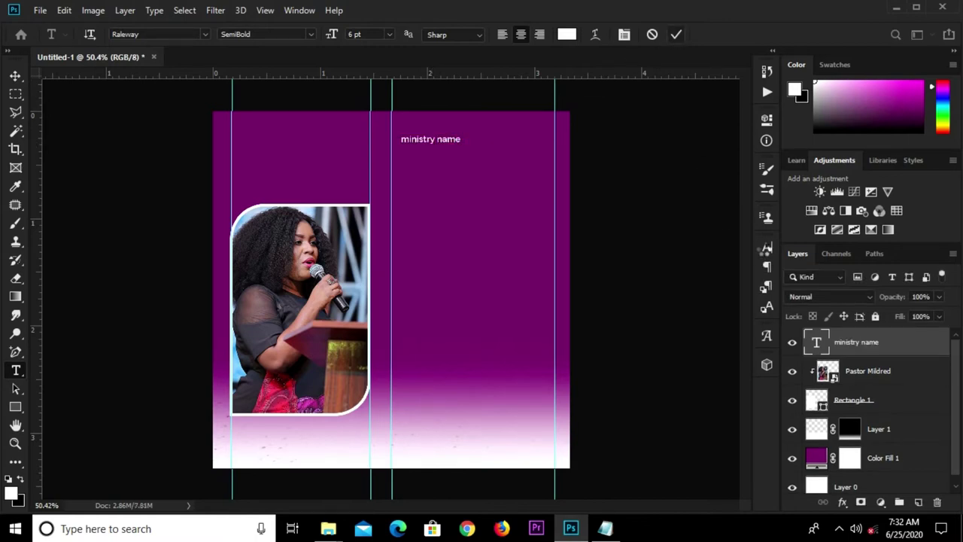
{"action": "left_click", "coordinate": [766, 247]}
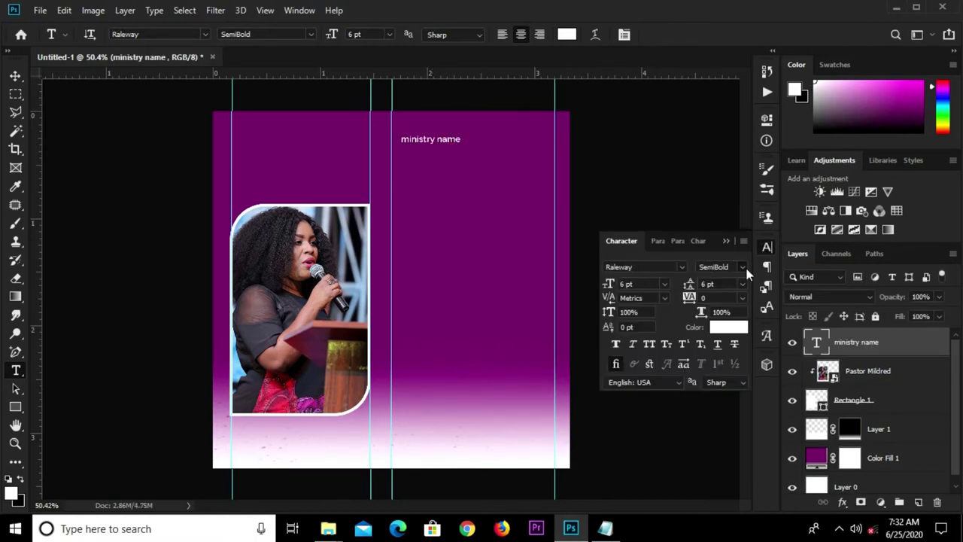
{"action": "left_click", "coordinate": [742, 267]}
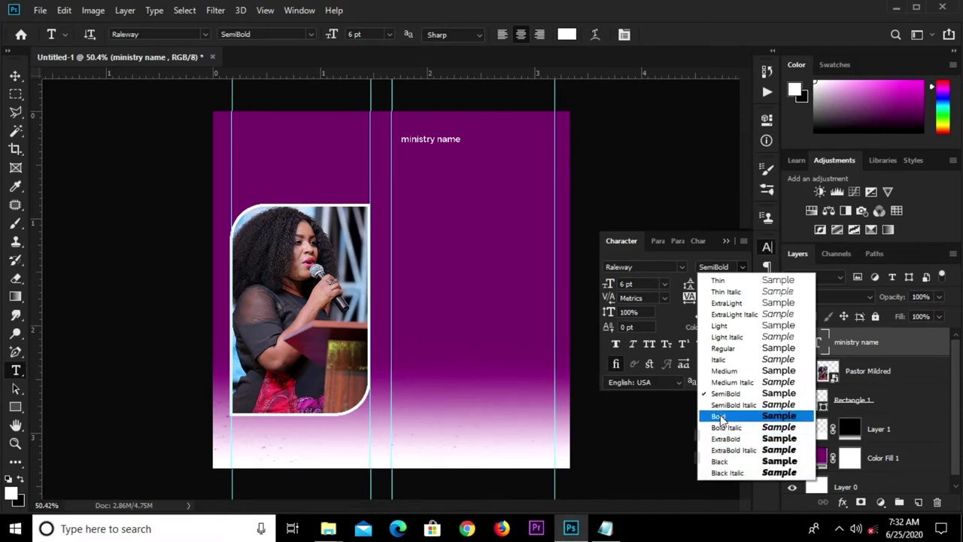
{"action": "left_click", "coordinate": [720, 416]}
{"action": "left_click", "coordinate": [649, 344]}
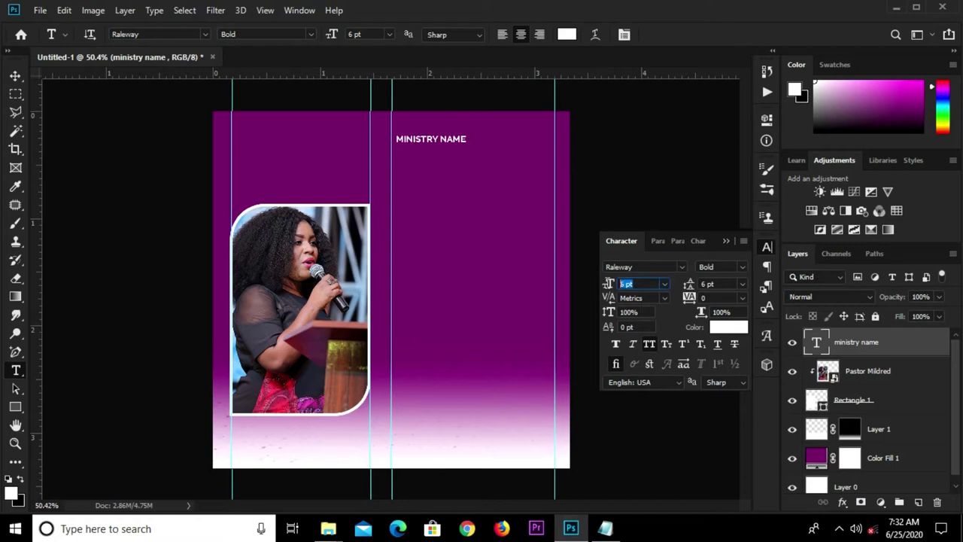
{"action": "left_click", "coordinate": [606, 286]}
{"action": "left_click", "coordinate": [724, 242]}
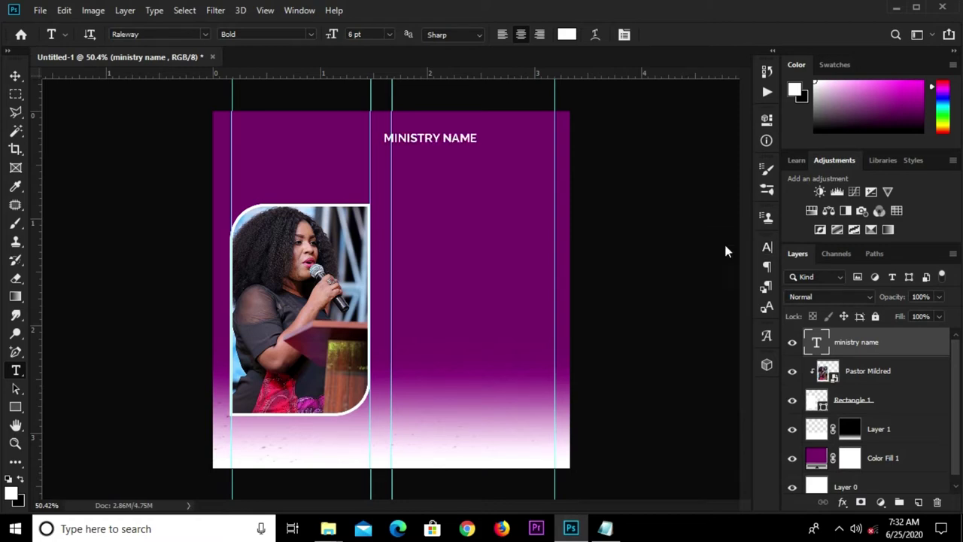
Step: Move MINISTRY NAME to the right column top and add a 'Presents' line below
{"action": "key", "text": "v"}
{"action": "mouse_move", "coordinate": [441, 143]}
{"action": "left_mouse_down"}
{"action": "mouse_move", "coordinate": [478, 135]}
{"action": "mouse_move", "coordinate": [485, 151]}
{"action": "left_mouse_up"}
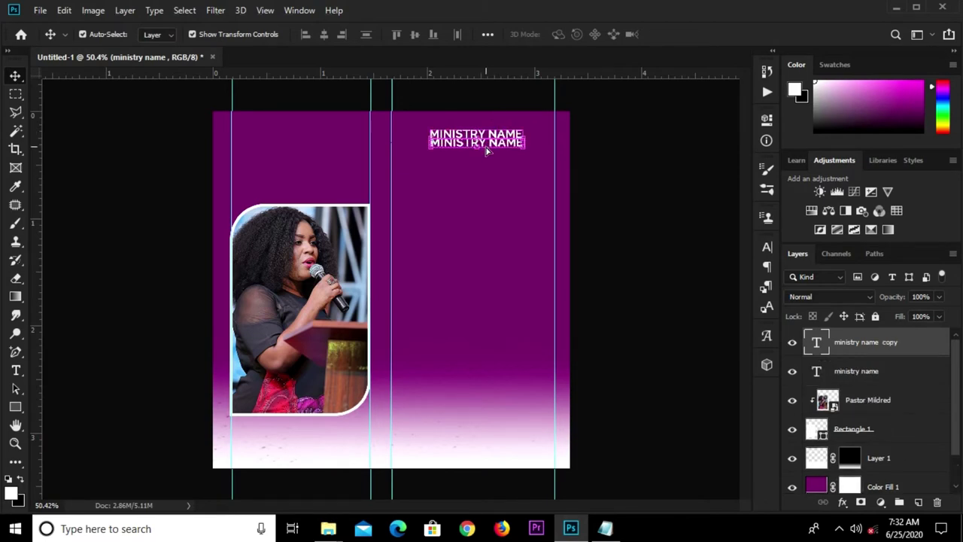
{"action": "key", "text": "Down"}
{"action": "key", "text": "Down"}
{"action": "key", "text": "Down"}
{"action": "key", "text": "Down"}
{"action": "key", "text": "Down"}
{"action": "key", "text": "t"}
{"action": "triple_click", "coordinate": [475, 148]}
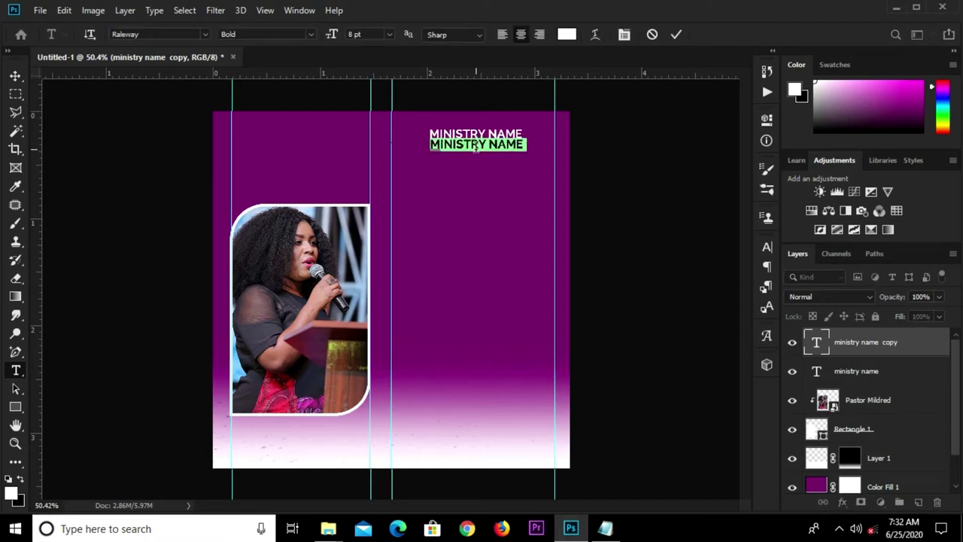
{"action": "type", "text": "PRESENY"}
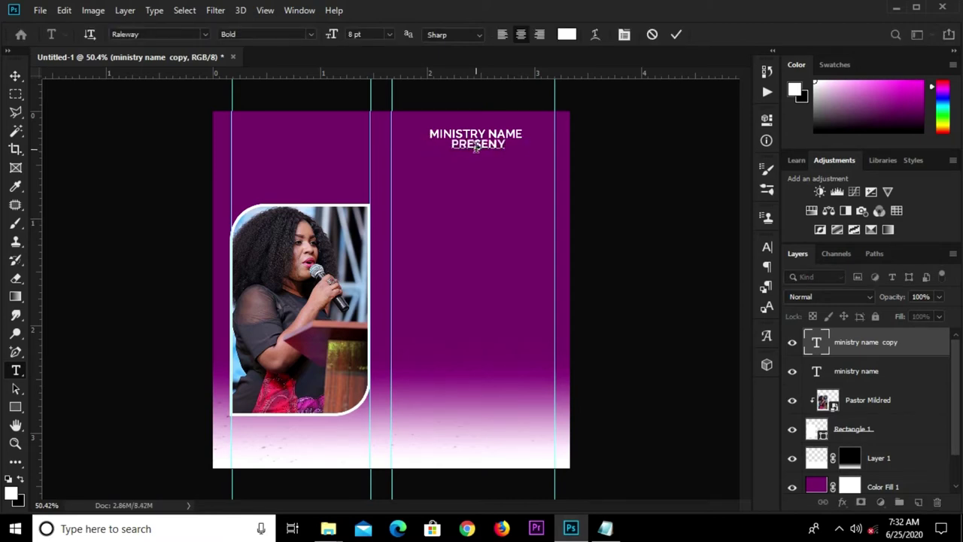
{"action": "key", "text": "BackSpace"}
{"action": "type", "text": "TS"}
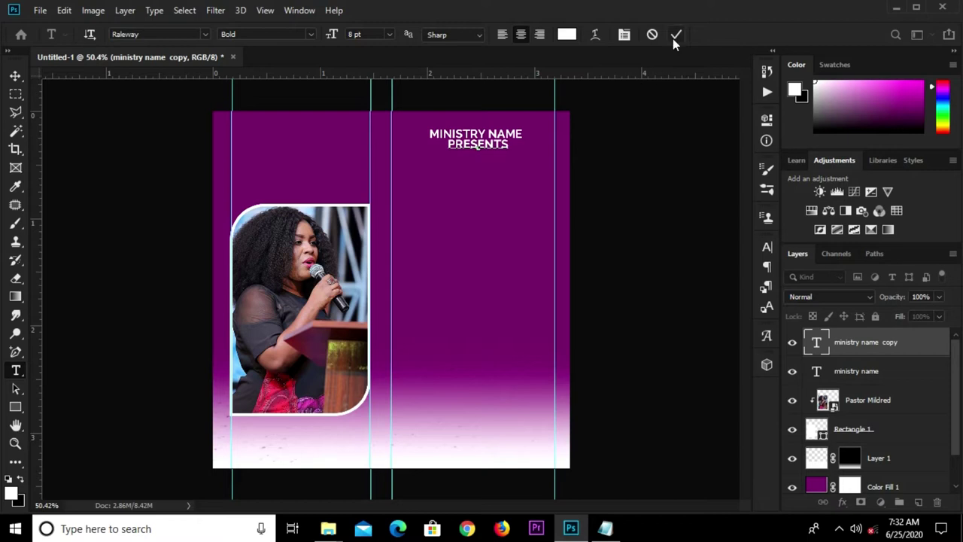
{"action": "left_click", "coordinate": [598, 218]}
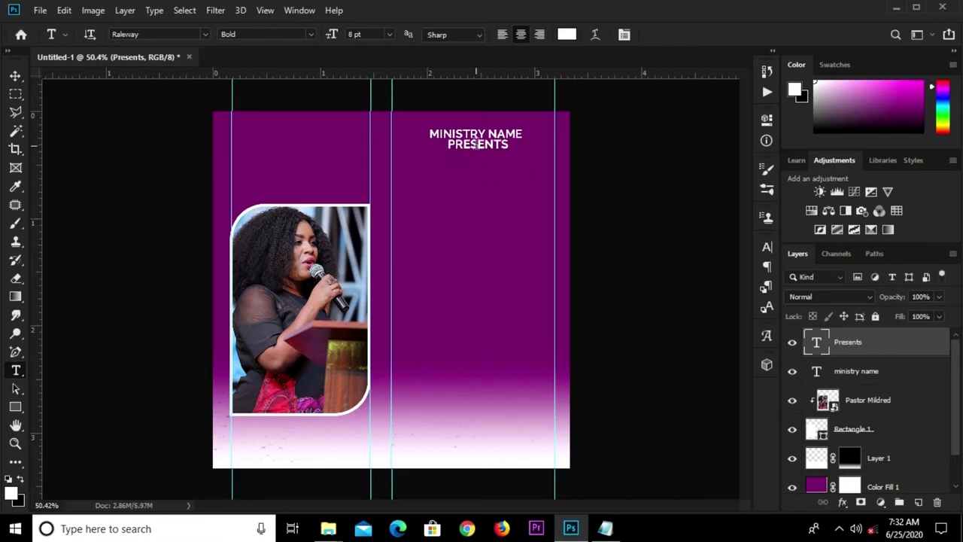
Step: Turn off All Caps on the Presents line so it reads 'Presents'
{"action": "key", "text": "v"}
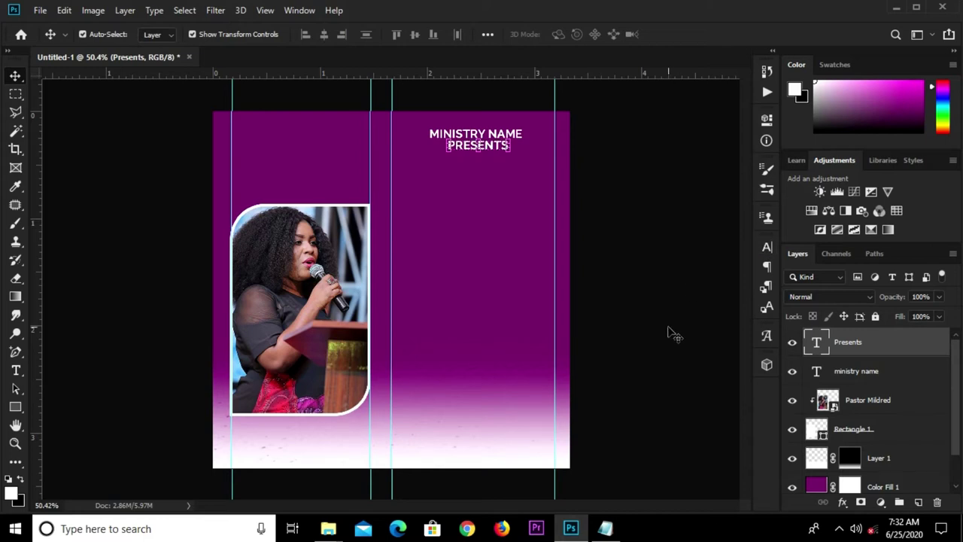
{"action": "left_click", "coordinate": [765, 248]}
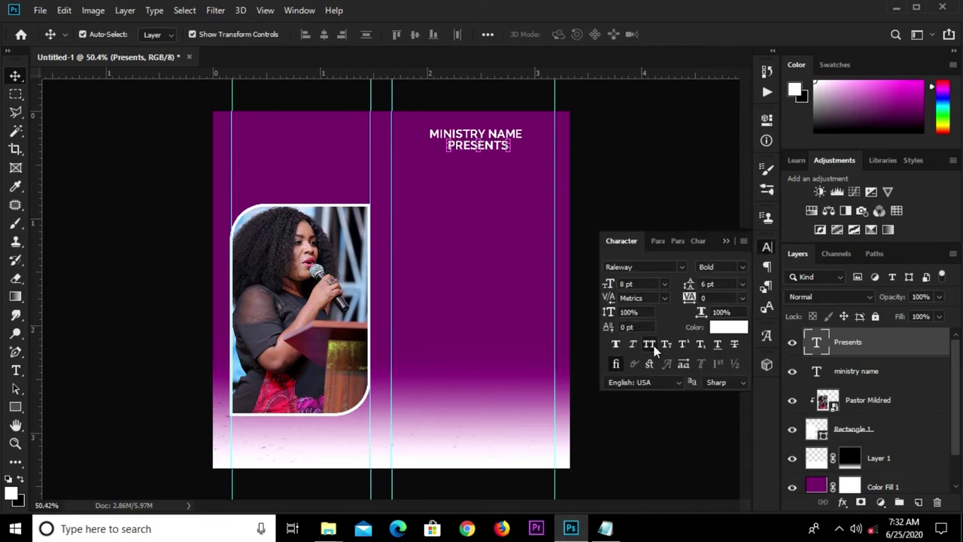
{"action": "key", "text": "ctrl+shift+k"}
{"action": "left_click", "coordinate": [743, 233]}
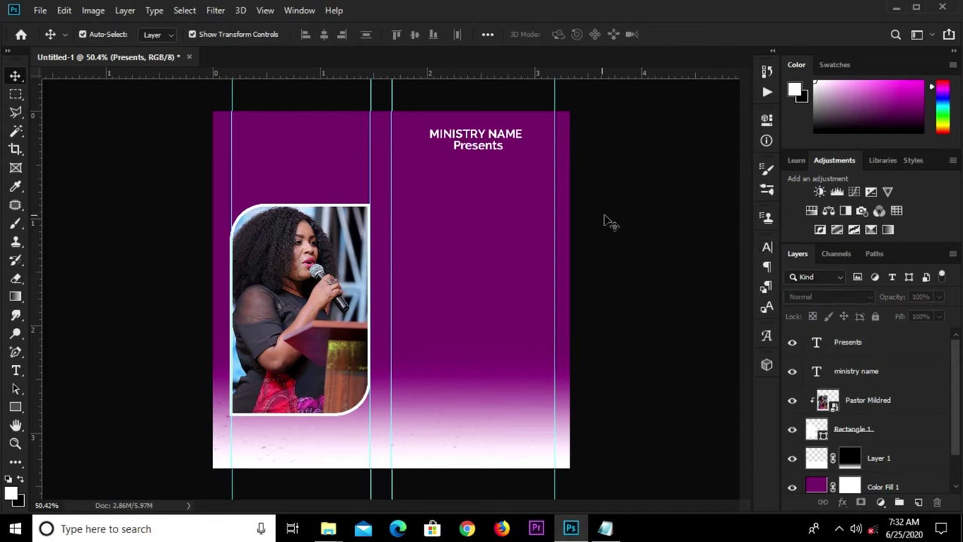
{"action": "left_click", "coordinate": [610, 222]}
{"action": "left_click", "coordinate": [490, 143]}
{"action": "left_click", "coordinate": [643, 179]}
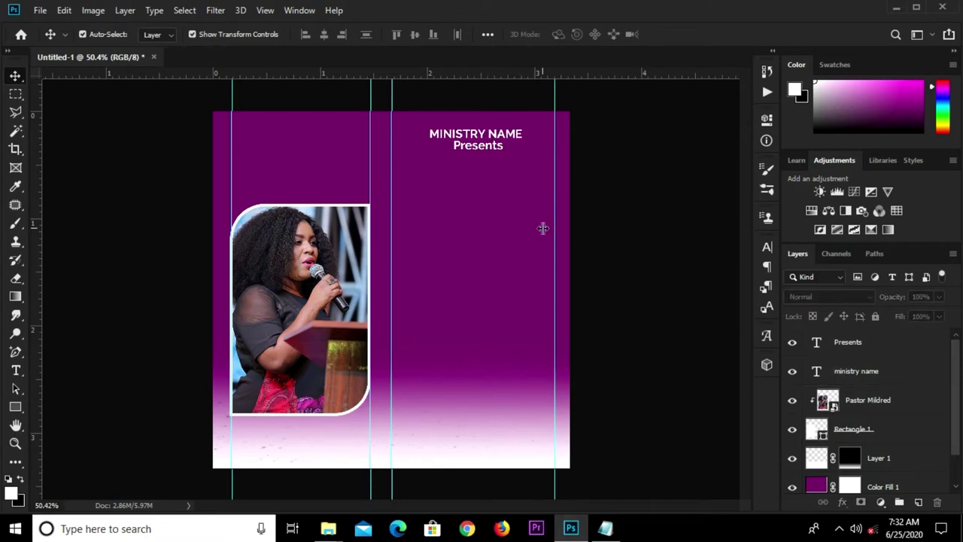
Step: Horizontally centre the Presents line under MINISTRY NAME, then fit the flyer in view
{"action": "left_click", "coordinate": [15, 93]}
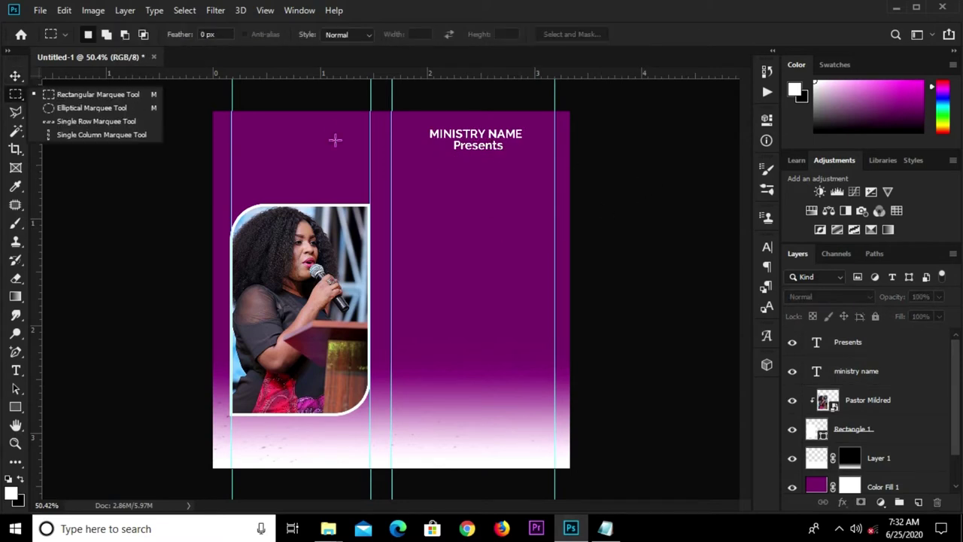
{"action": "left_click", "coordinate": [113, 92]}
{"action": "scroll", "coordinate": [451, 132], "scroll_direction": "up", "scroll_amount": 4}
{"action": "scroll", "coordinate": [388, 117], "scroll_direction": "up", "scroll_amount": 1}
{"action": "left_click_drag", "start_coordinate": [365, 103], "coordinate": [620, 191]}
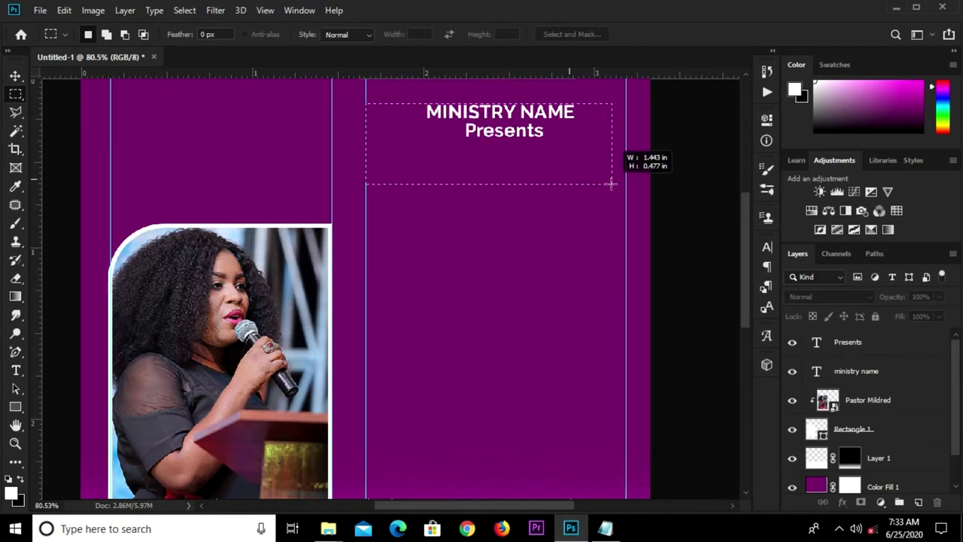
{"action": "left_click", "coordinate": [15, 77]}
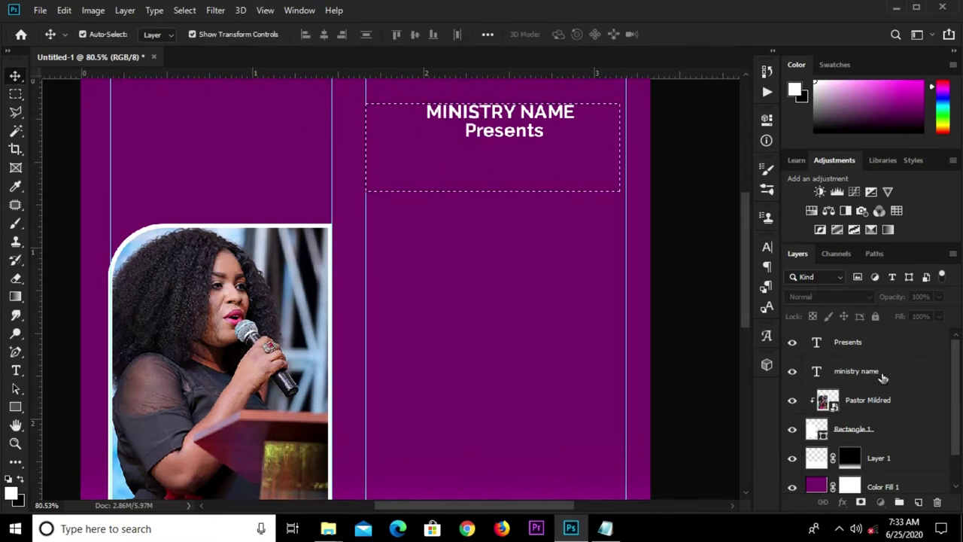
{"action": "left_click", "coordinate": [840, 371]}
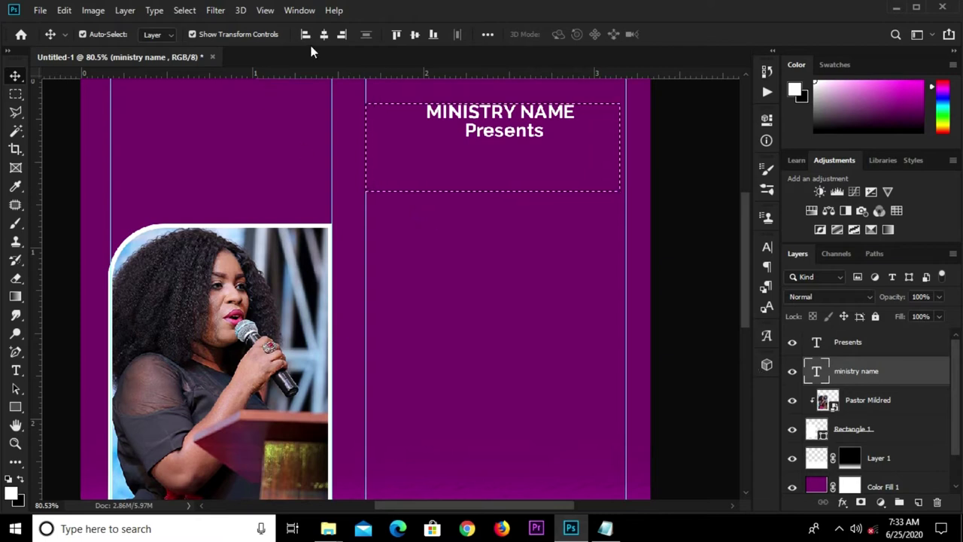
{"action": "left_click", "coordinate": [850, 342]}
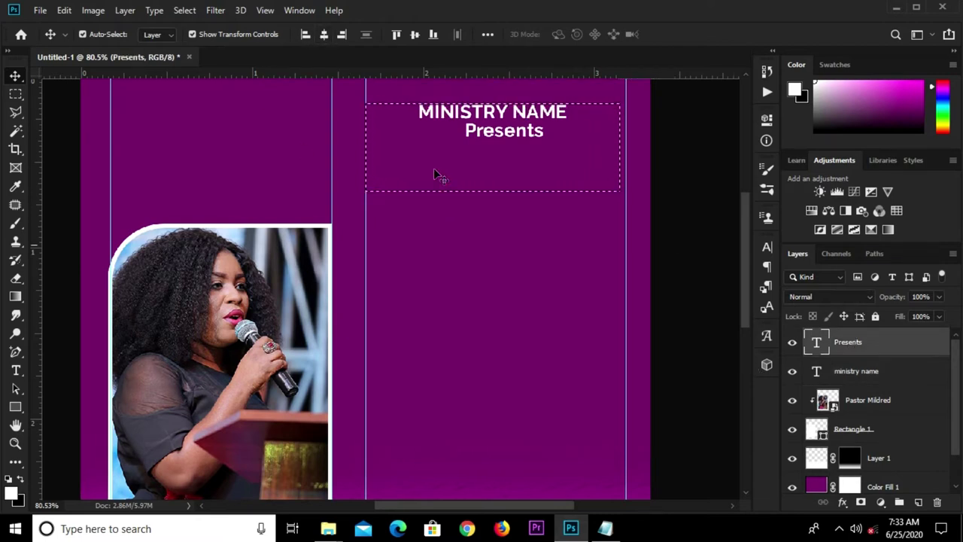
{"action": "left_click", "coordinate": [323, 39]}
{"action": "key", "text": "ctrl+d"}
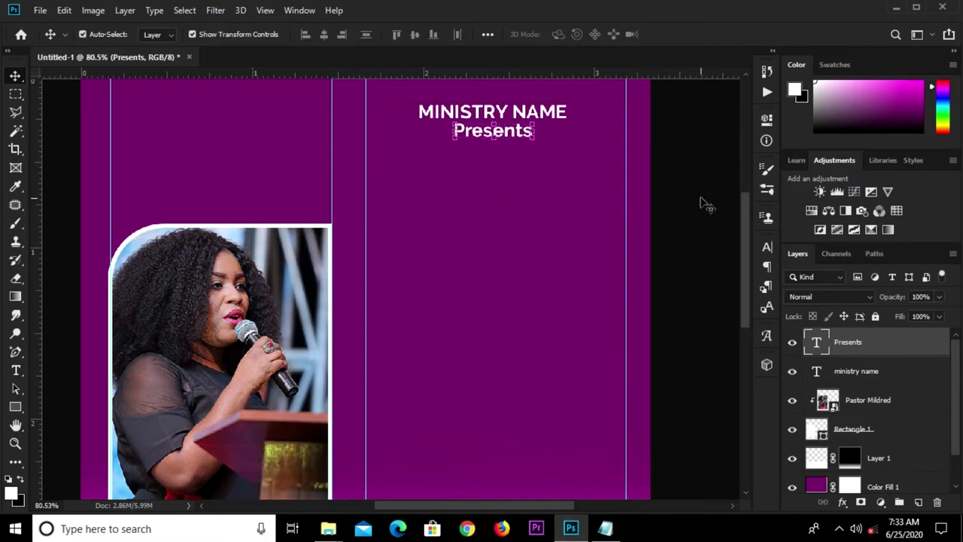
{"action": "key", "text": "ctrl+0"}
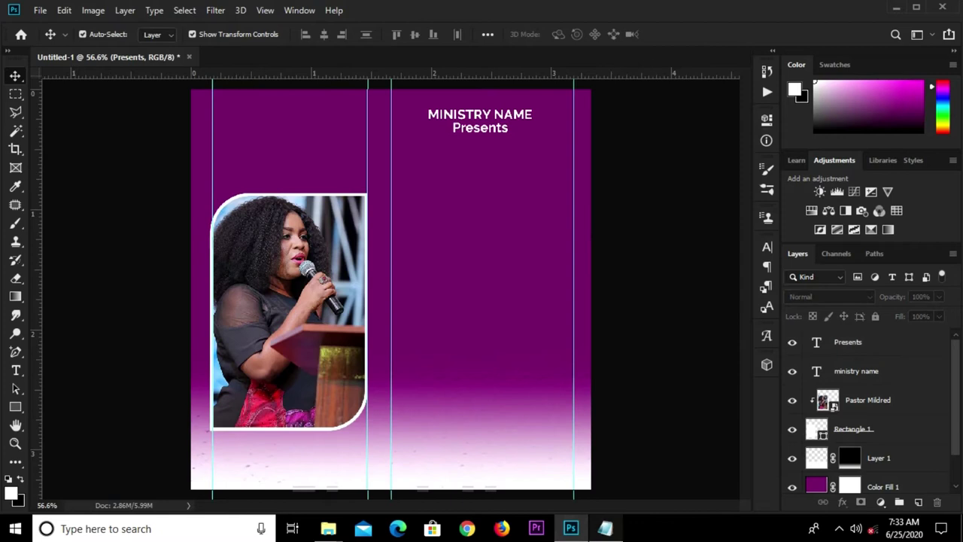
Step: Copy the word 'Women's' from the conference notes
{"action": "mouse_move", "coordinate": [605, 528]}
{"action": "left_click", "coordinate": [613, 489]}
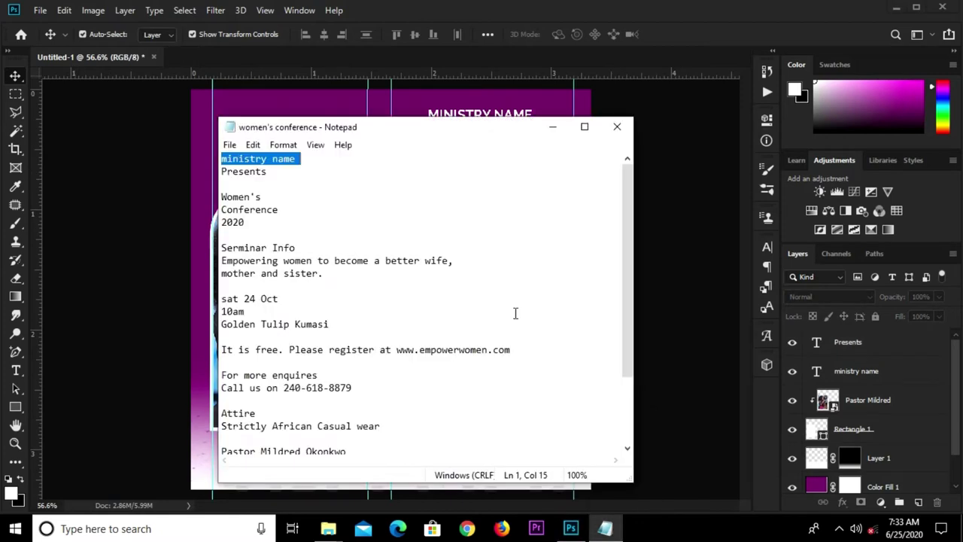
{"action": "left_click_drag", "start_coordinate": [222, 196], "coordinate": [258, 197]}
{"action": "right_click", "coordinate": [244, 196]}
{"action": "left_click", "coordinate": [271, 234]}
{"action": "left_click", "coordinate": [447, 199]}
Step: Duplicate Presents lower on the flyer and retype the copy as 'Women's'
{"action": "left_click", "coordinate": [485, 133]}
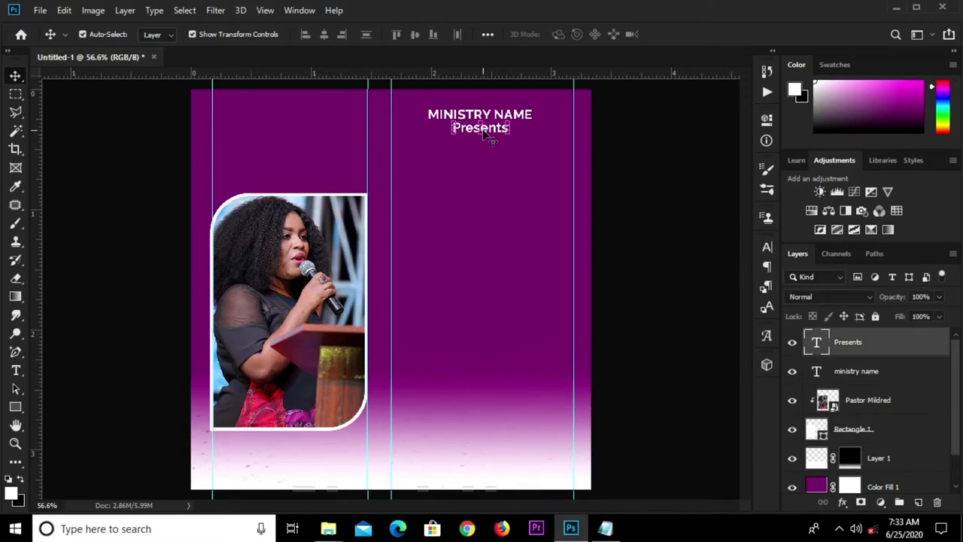
{"action": "left_click_drag", "start_coordinate": [482, 128], "coordinate": [475, 181]}
{"action": "key", "text": "t"}
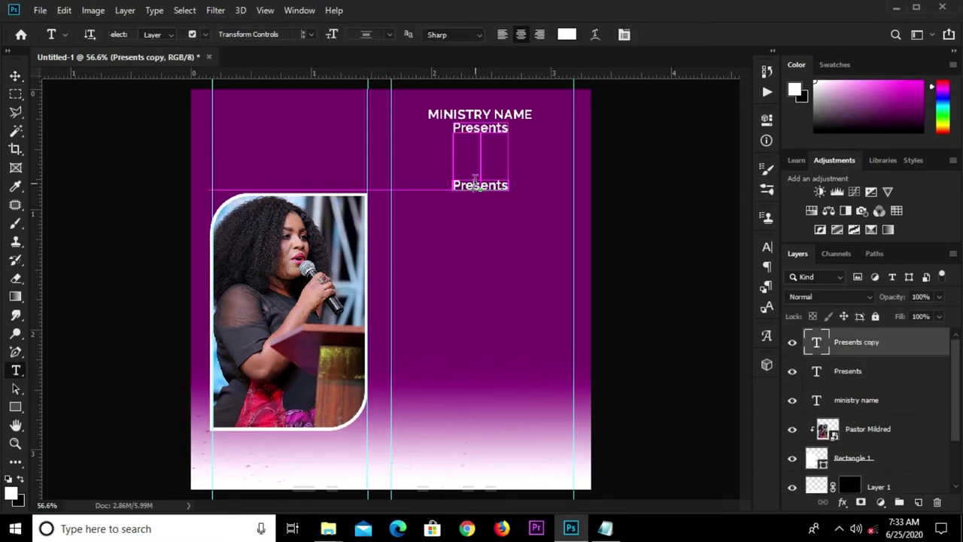
{"action": "left_click", "coordinate": [475, 180]}
{"action": "double_click", "coordinate": [476, 184]}
{"action": "left_click", "coordinate": [508, 185]}
{"action": "key", "text": "ctrl+a"}
{"action": "type", "text": "Women's"}
{"action": "left_click", "coordinate": [676, 34]}
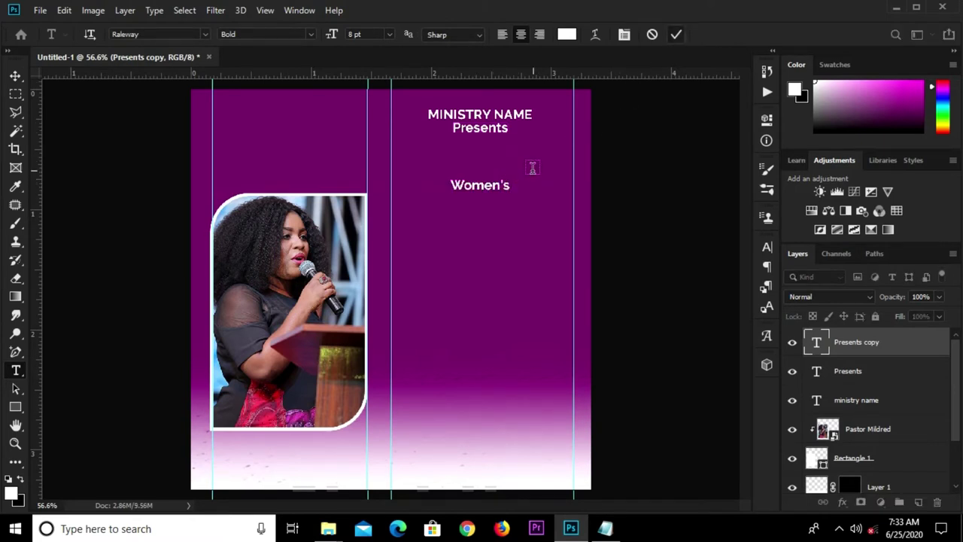
Step: Scale the Women's text up to about 222%
{"action": "key", "text": "v"}
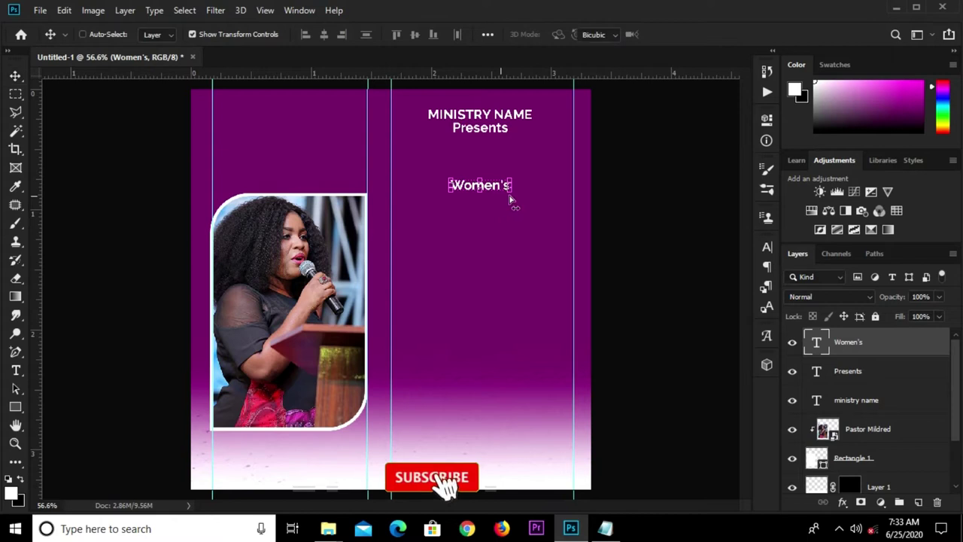
{"action": "key", "text": "ctrl+t"}
{"action": "left_click_drag", "start_coordinate": [512, 197], "coordinate": [580, 226]}
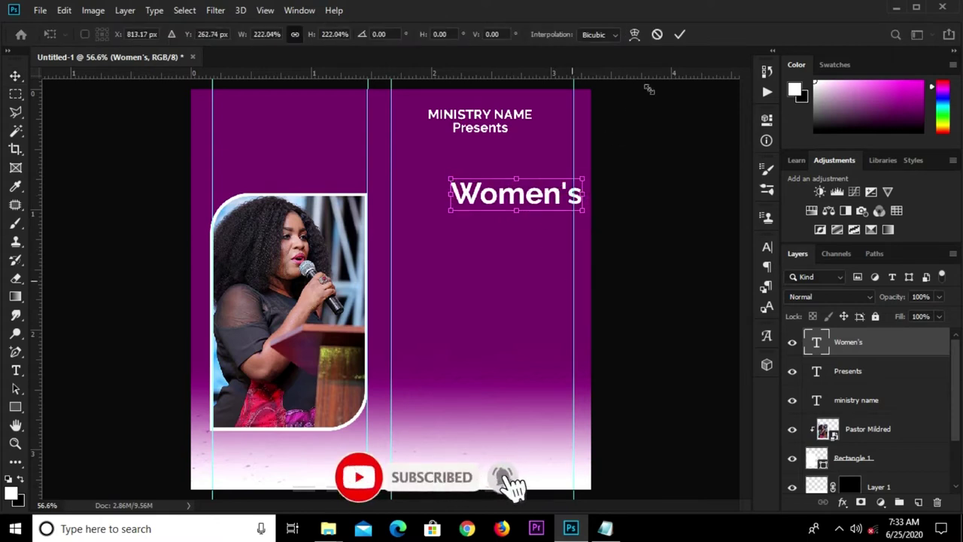
{"action": "left_click", "coordinate": [678, 36]}
Step: Set the Women's title in the Franky font at 37 pt
{"action": "left_click", "coordinate": [767, 247]}
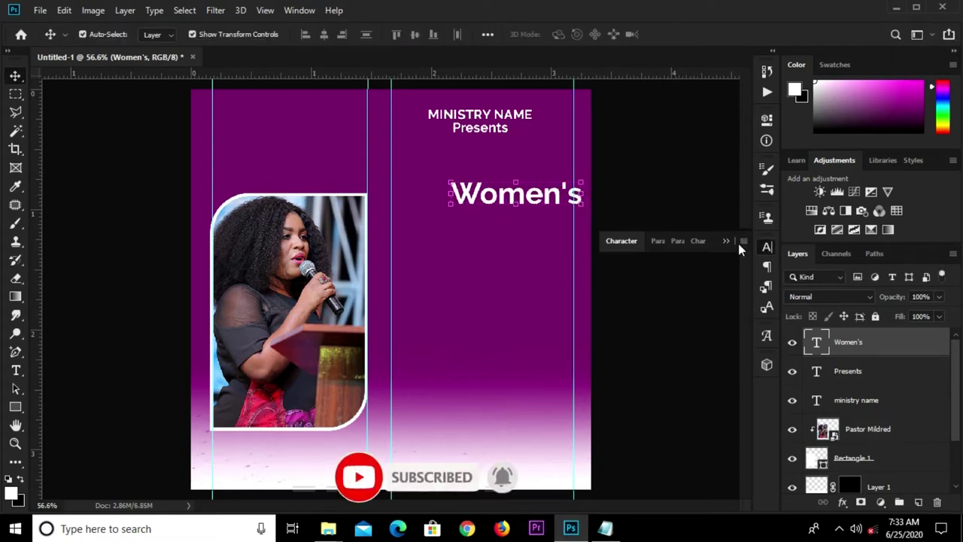
{"action": "left_click", "coordinate": [660, 266]}
{"action": "type", "text": "f"}
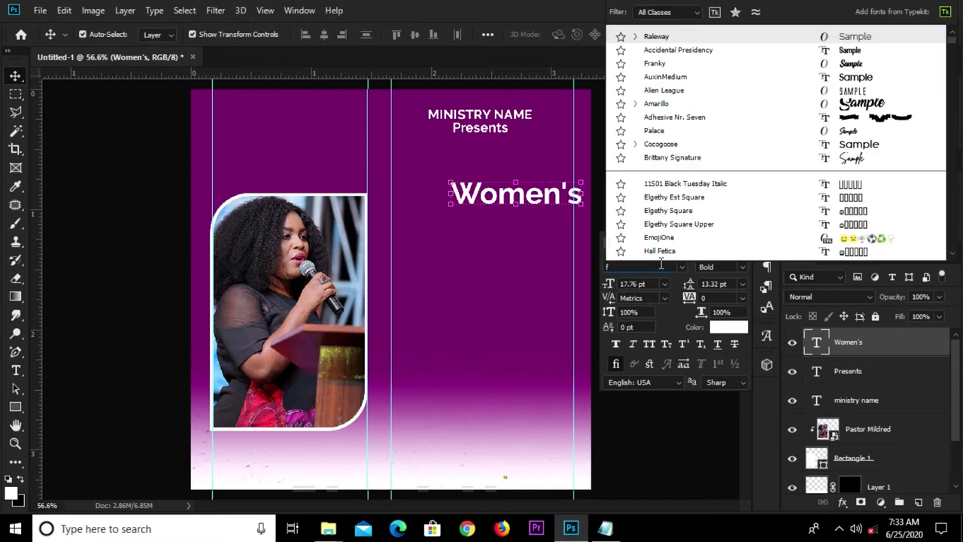
{"action": "type", "text": "ranky"}
{"action": "key", "text": "Return"}
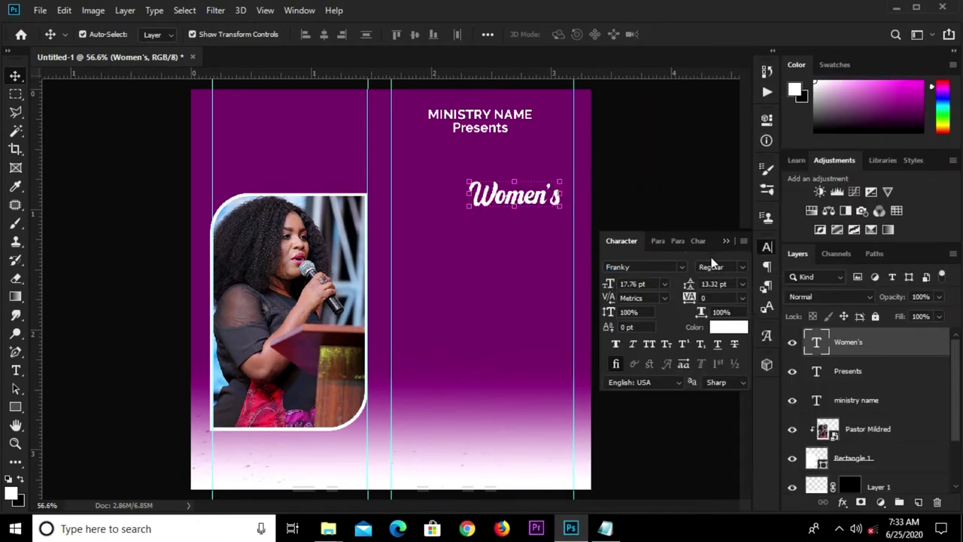
{"action": "left_click", "coordinate": [648, 286]}
{"action": "key", "text": "Return"}
{"action": "left_click", "coordinate": [726, 241]}
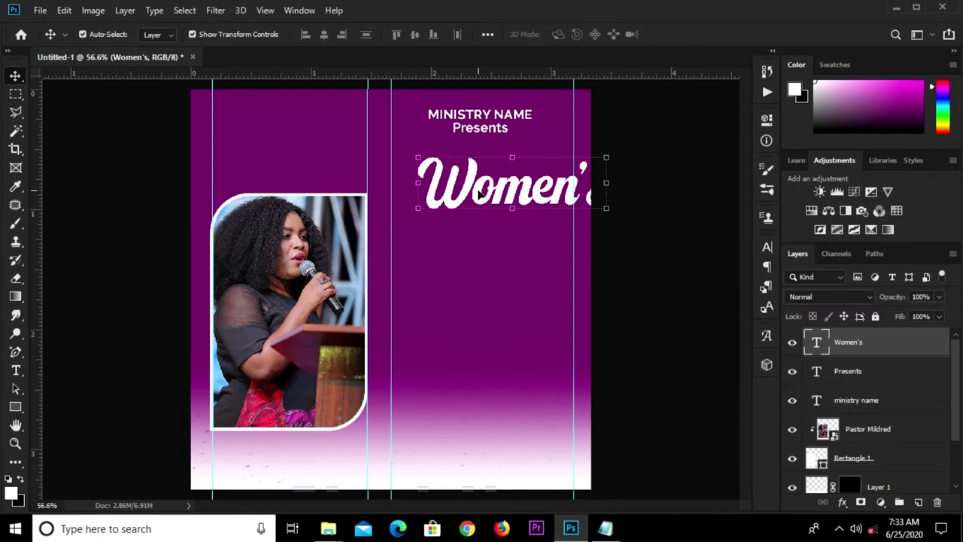
Step: Delete the leading W so the title reads 'omen's'
{"action": "key", "text": "t"}
{"action": "left_click", "coordinate": [471, 194]}
{"action": "left_click_drag", "start_coordinate": [472, 192], "coordinate": [426, 194]}
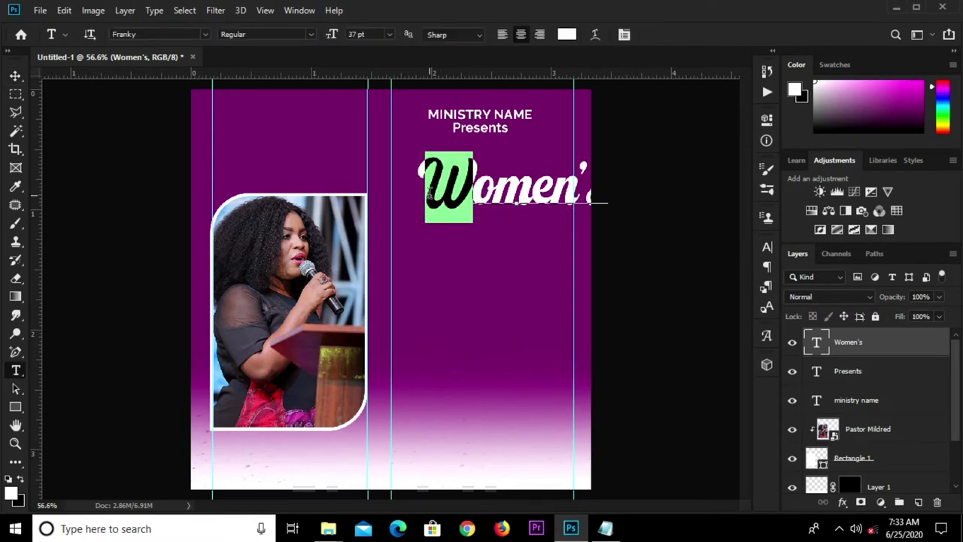
{"action": "key", "text": "BackSpace"}
Step: Add a separate 'W' text layer below the title, sized 39 pt
{"action": "left_click", "coordinate": [432, 241]}
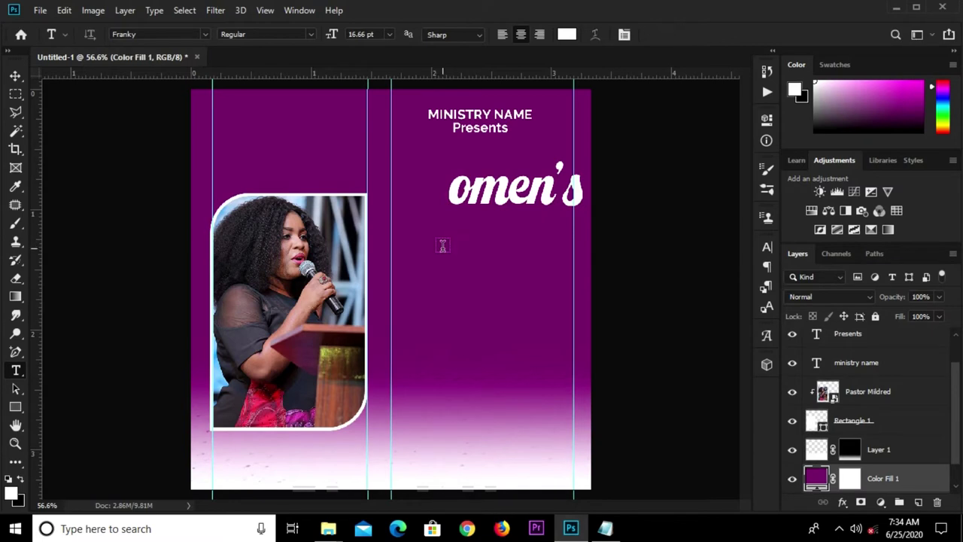
{"action": "scroll", "coordinate": [447, 244], "scroll_direction": "up", "scroll_amount": 1}
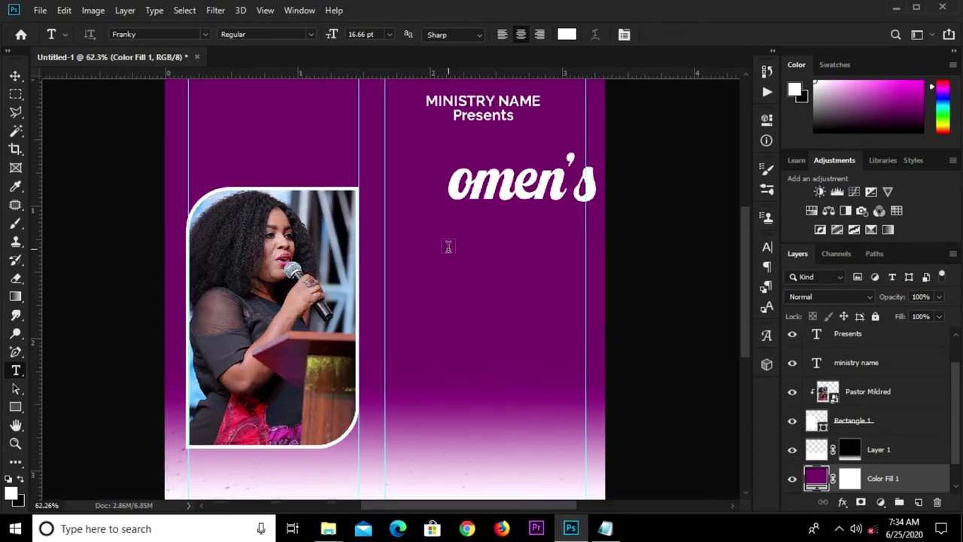
{"action": "left_click", "coordinate": [448, 247]}
{"action": "type", "text": "W"}
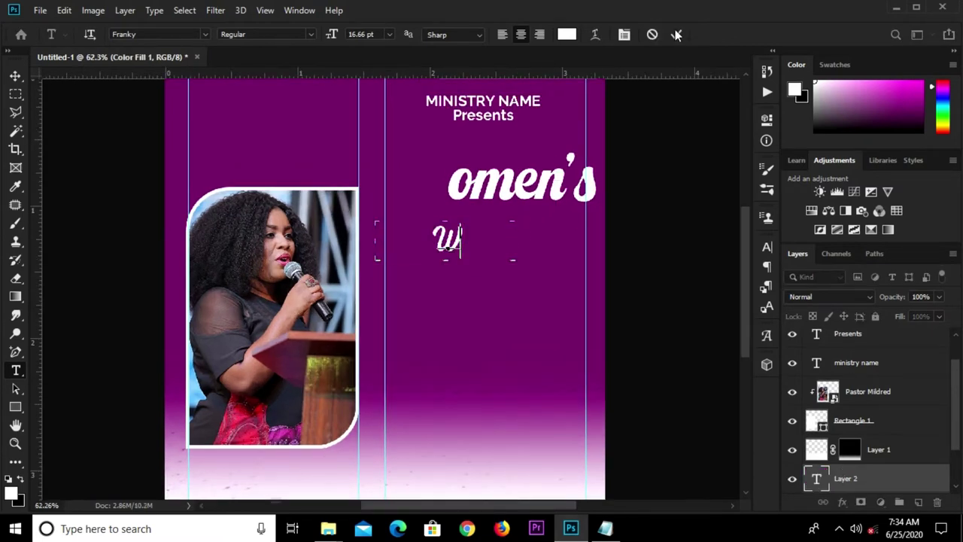
{"action": "left_click", "coordinate": [676, 35]}
{"action": "key", "text": "v"}
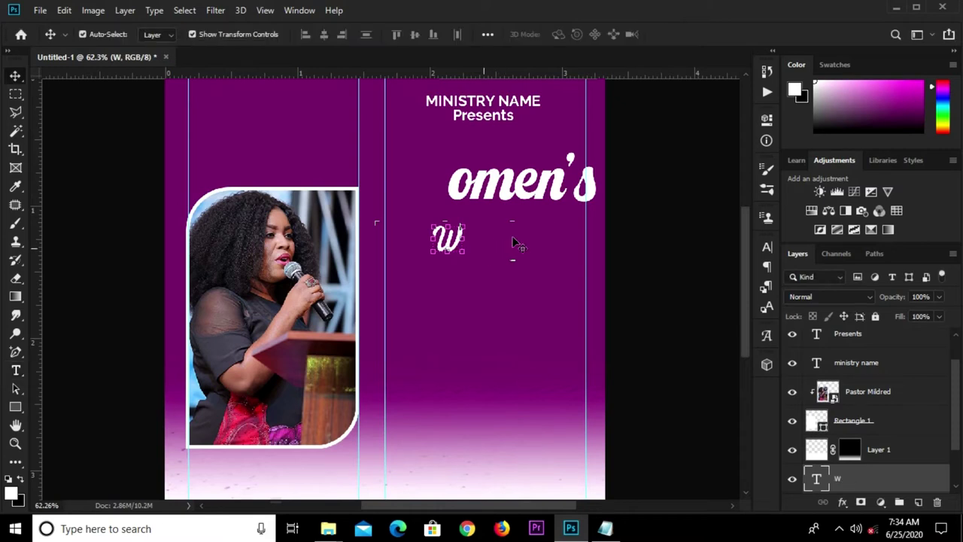
{"action": "left_click", "coordinate": [767, 246]}
{"action": "left_click_drag", "start_coordinate": [647, 283], "coordinate": [623, 282]}
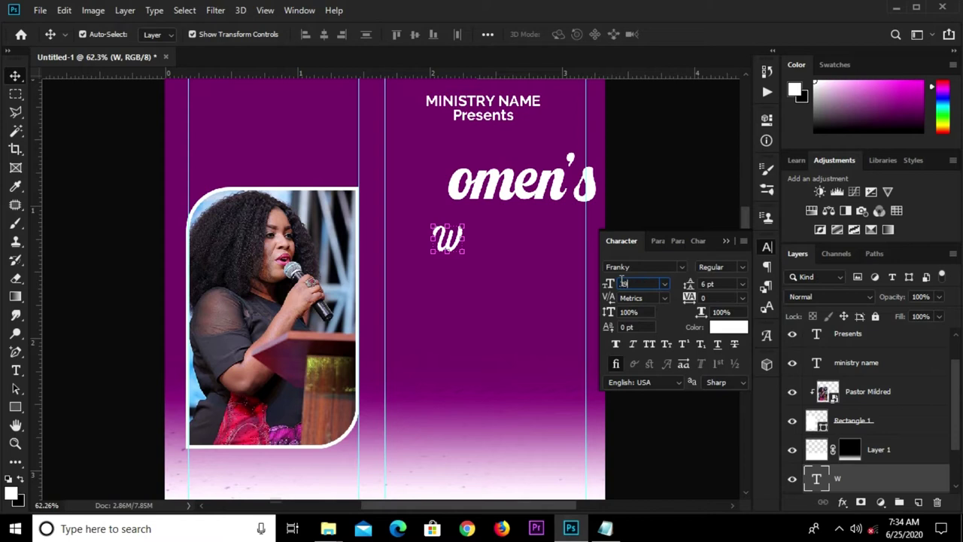
{"action": "key", "text": "Return"}
{"action": "left_click", "coordinate": [724, 242]}
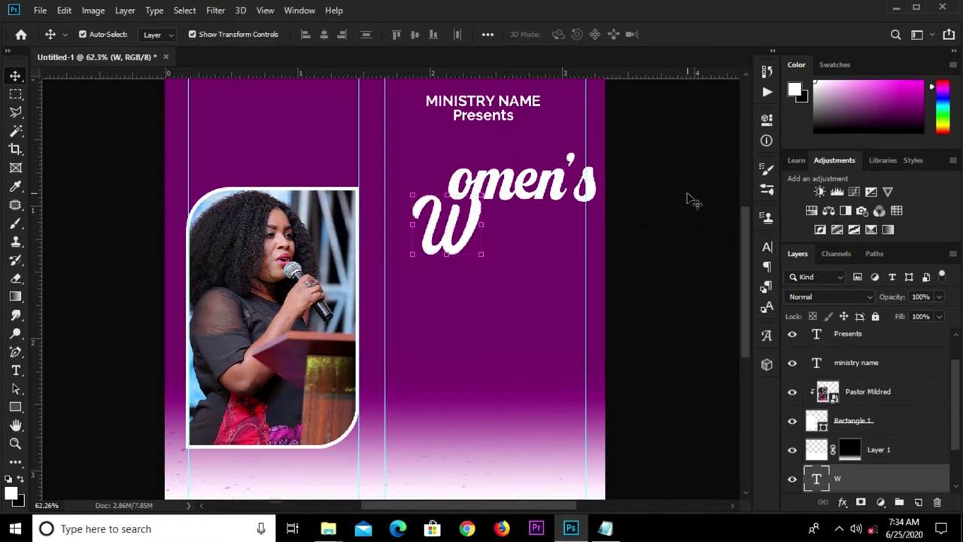
Step: Move the omen's text up and left and shrink it to about 93%
{"action": "left_click", "coordinate": [535, 190]}
{"action": "left_click_drag", "start_coordinate": [530, 184], "coordinate": [522, 170]}
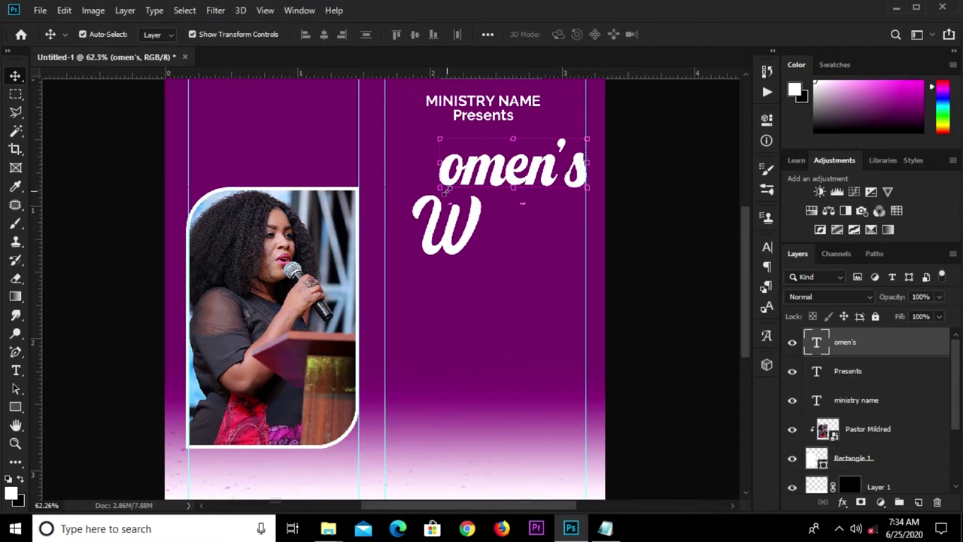
{"action": "left_click", "coordinate": [438, 189]}
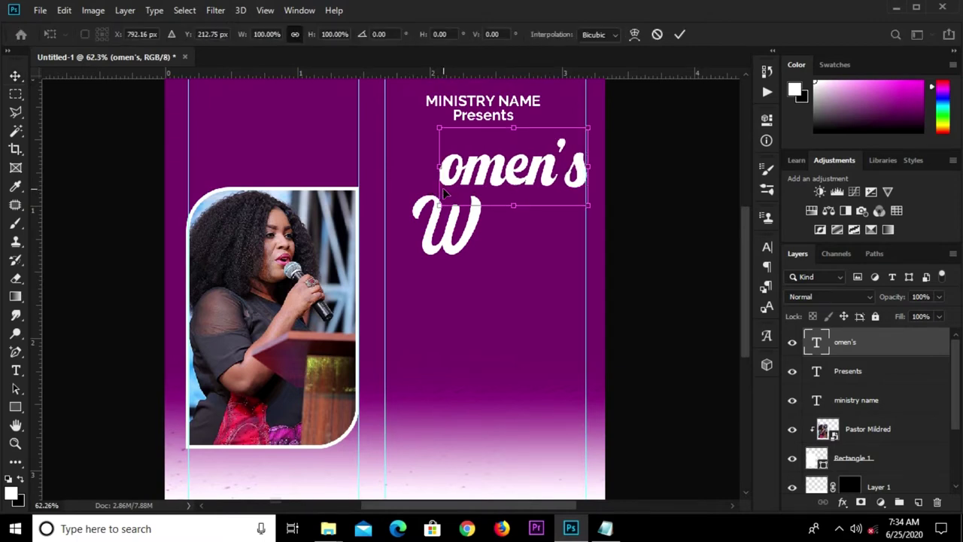
{"action": "left_click_drag", "start_coordinate": [439, 204], "coordinate": [449, 201]}
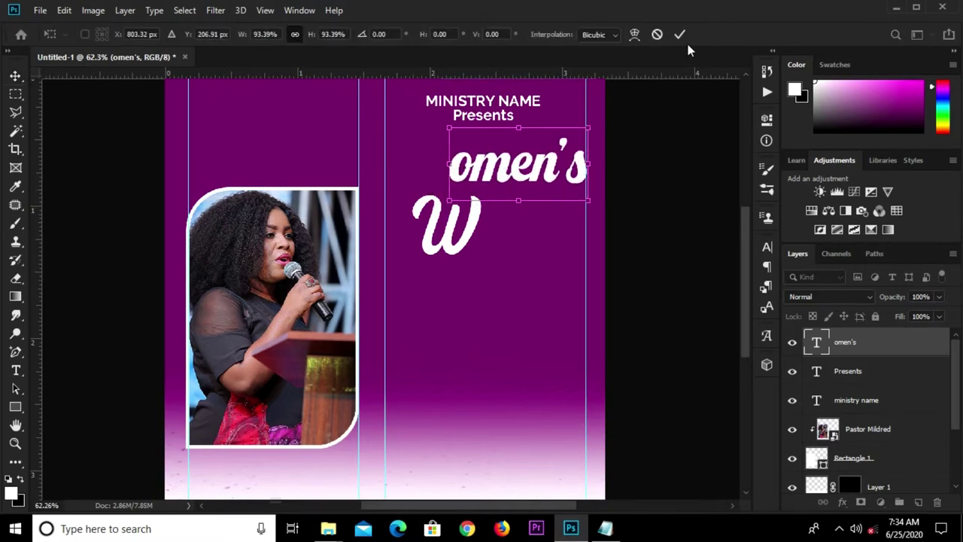
{"action": "key", "text": "Return"}
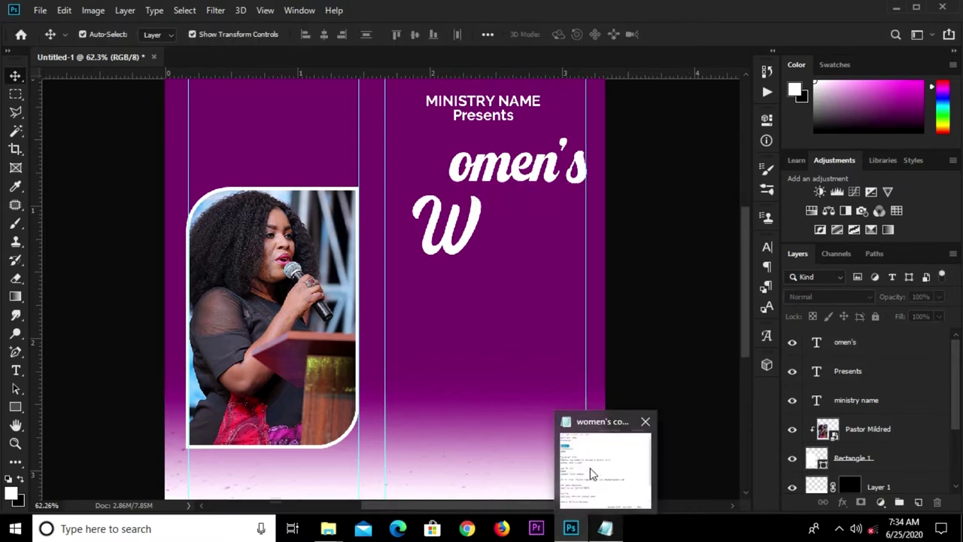
Step: Copy the word 'Conference' from the notes
{"action": "left_click", "coordinate": [592, 468]}
{"action": "left_click_drag", "start_coordinate": [283, 212], "coordinate": [233, 212]}
{"action": "right_click", "coordinate": [249, 213]}
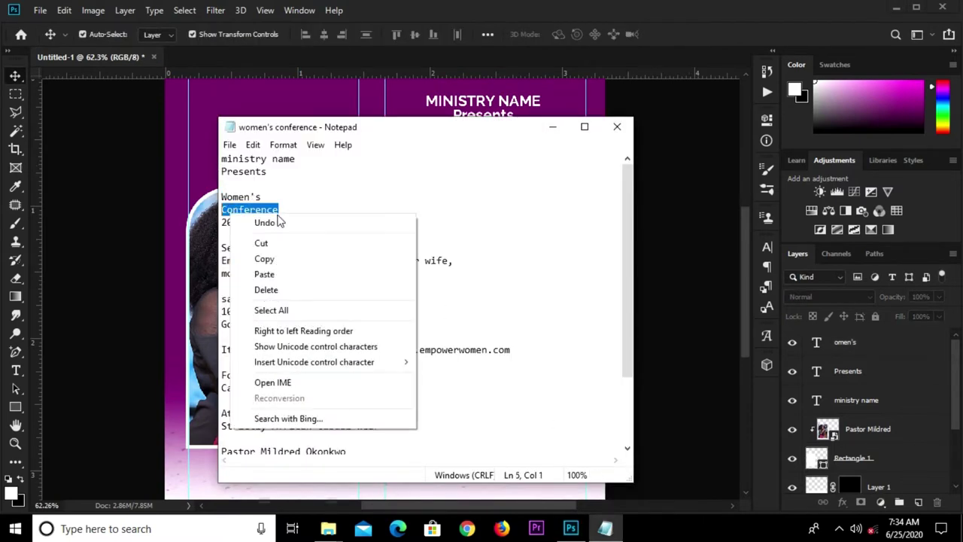
{"action": "left_click", "coordinate": [278, 258]}
{"action": "left_click", "coordinate": [552, 126]}
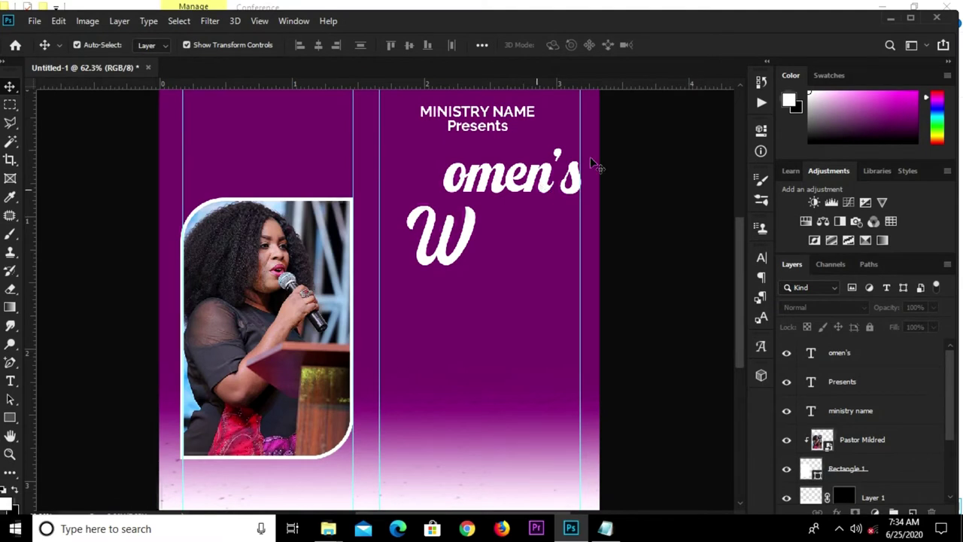
Step: Duplicate the omen's layer below the W and retype the copy as 'Conference'
{"action": "left_click", "coordinate": [912, 19]}
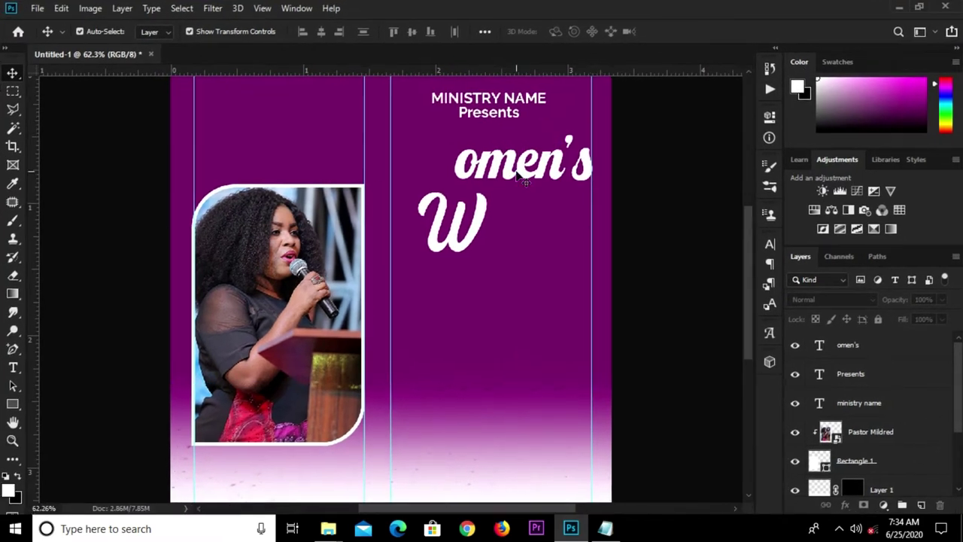
{"action": "left_click", "coordinate": [519, 177]}
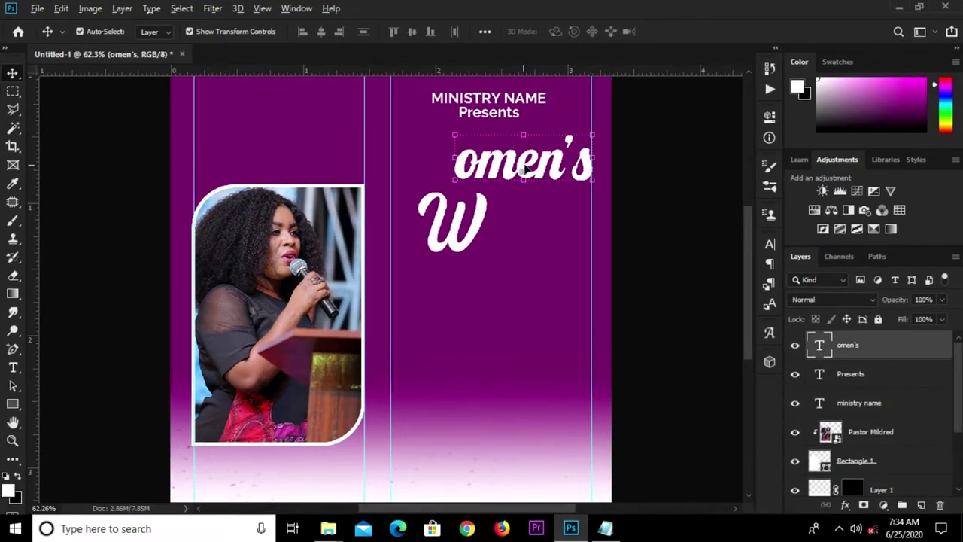
{"action": "left_click_drag", "start_coordinate": [523, 171], "coordinate": [523, 309]}
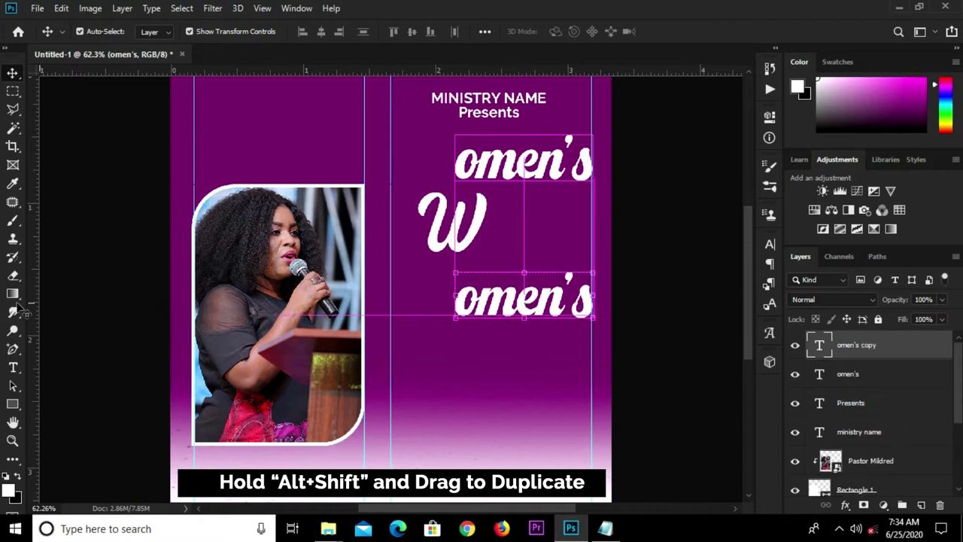
{"action": "left_click", "coordinate": [13, 367]}
{"action": "left_click", "coordinate": [527, 316]}
{"action": "key", "text": "ctrl+a"}
{"action": "key", "text": "BackSpace"}
{"action": "type", "text": "onference"}
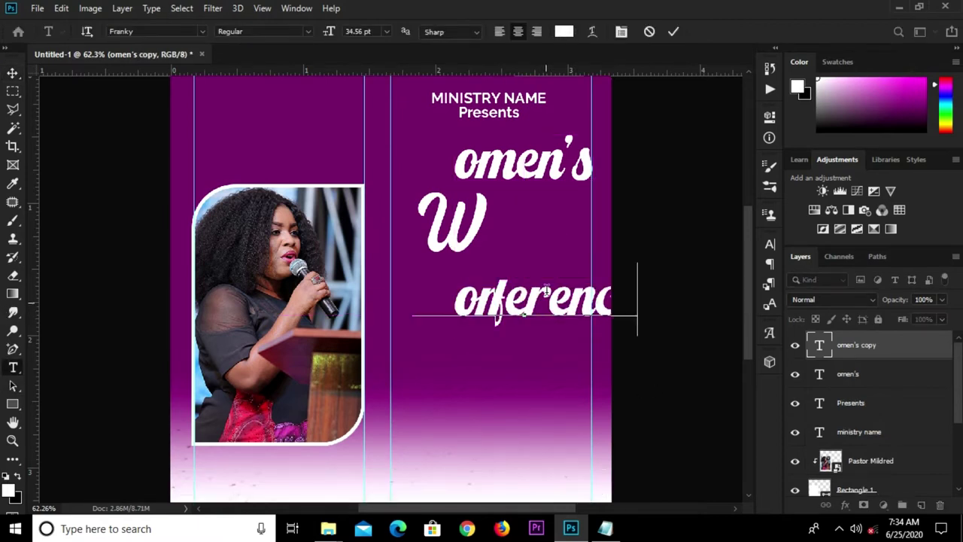
{"action": "key", "text": "Home"}
{"action": "type", "text": "C"}
{"action": "left_click", "coordinate": [672, 31]}
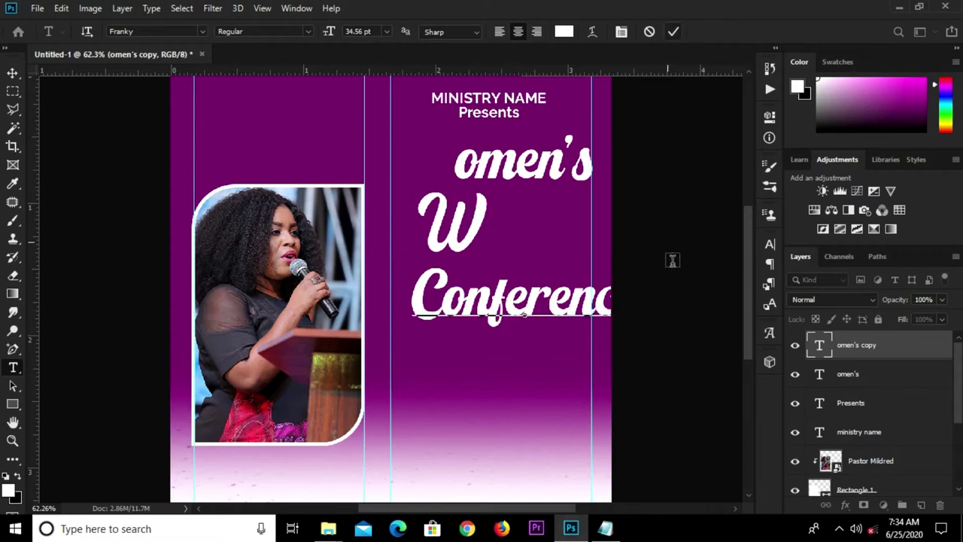
{"action": "left_click", "coordinate": [769, 245]}
Step: Set Conference in Accidental Presidency at 16 pt, all capitals
{"action": "left_click", "coordinate": [654, 263]}
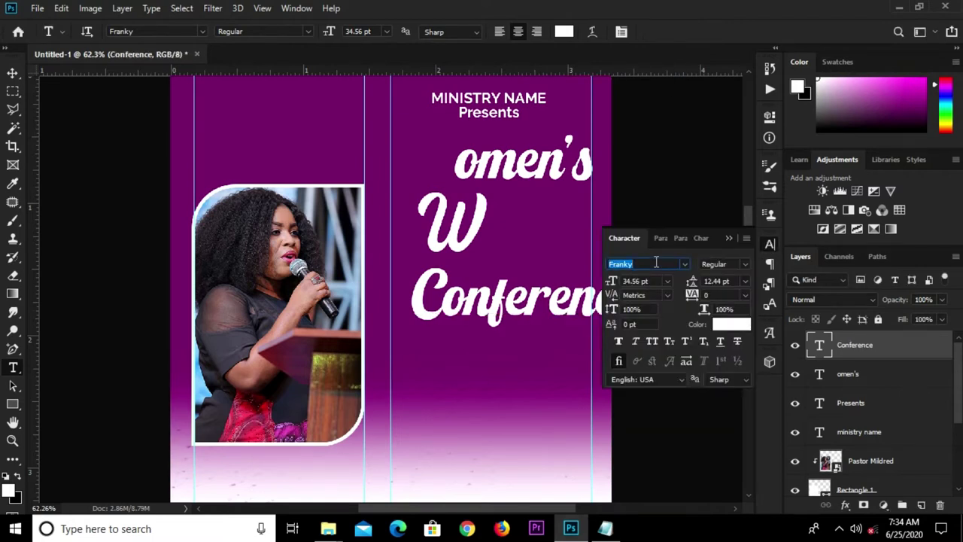
{"action": "type", "text": "acci"}
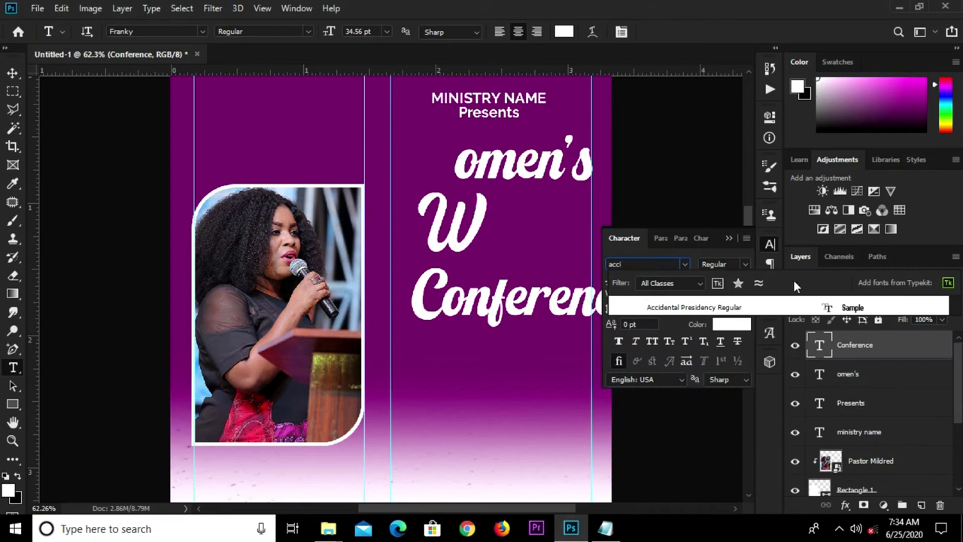
{"action": "left_click", "coordinate": [694, 306]}
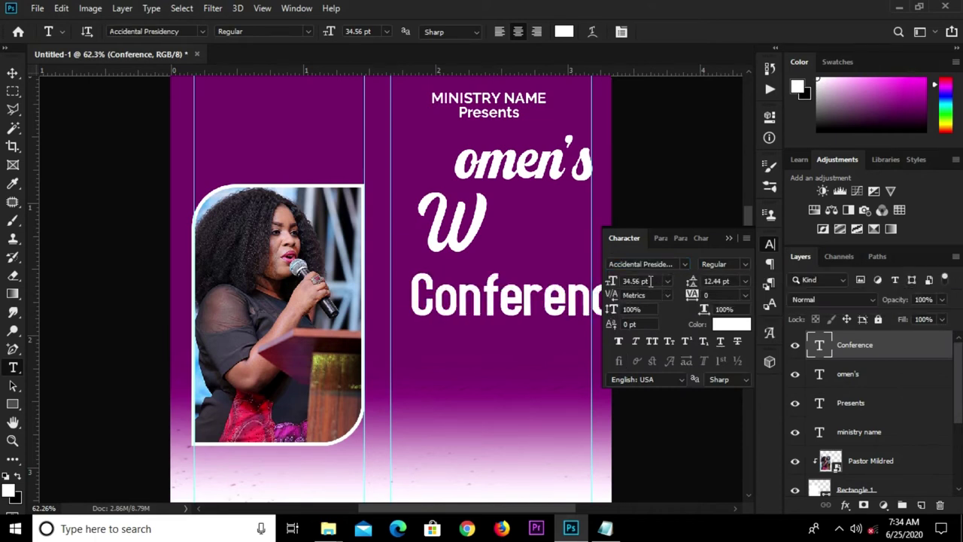
{"action": "left_click", "coordinate": [667, 281]}
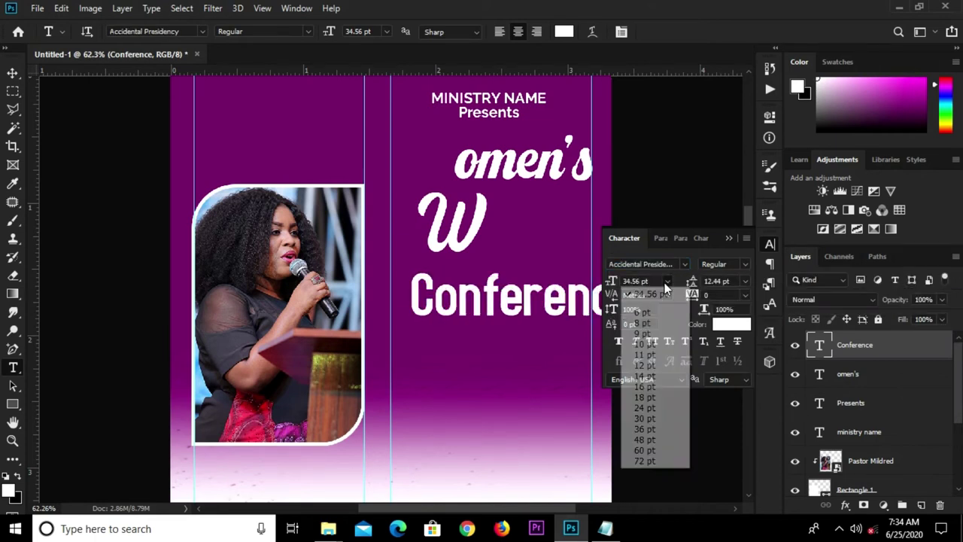
{"action": "left_click", "coordinate": [649, 377]}
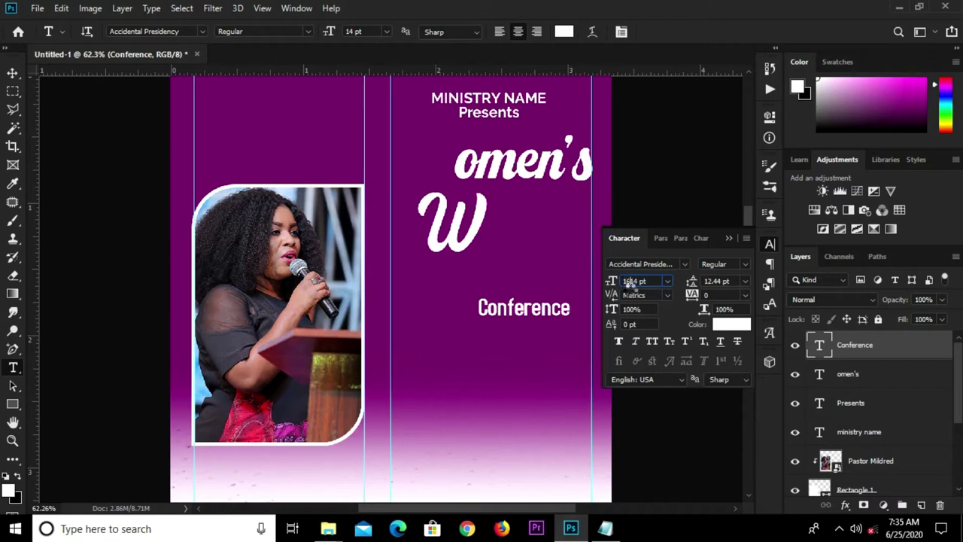
{"action": "type", "text": "1684"}
{"action": "key", "text": "Return"}
{"action": "key", "text": "ctrl+z"}
{"action": "left_click", "coordinate": [627, 281]}
{"action": "key", "text": "Return"}
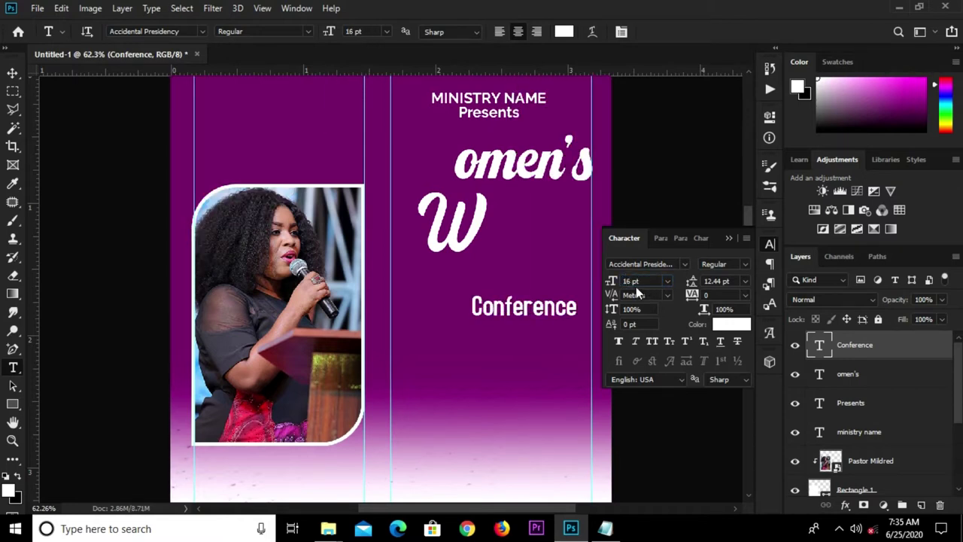
{"action": "left_click", "coordinate": [652, 340]}
Step: Colour the CONFERENCE text c5e10a, copied from the notes
{"action": "left_click", "coordinate": [732, 329]}
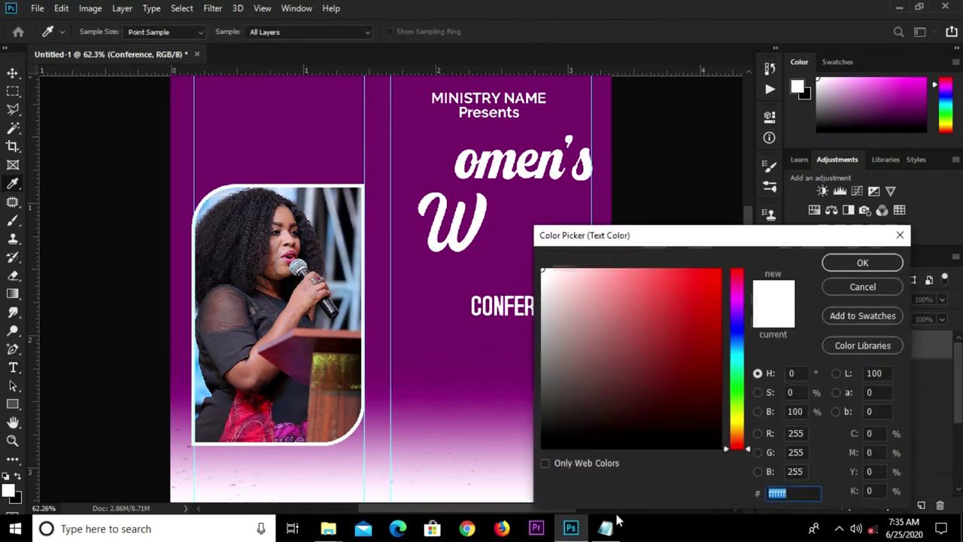
{"action": "left_click", "coordinate": [605, 528]}
{"action": "scroll", "coordinate": [260, 444], "scroll_direction": "down", "scroll_amount": 3}
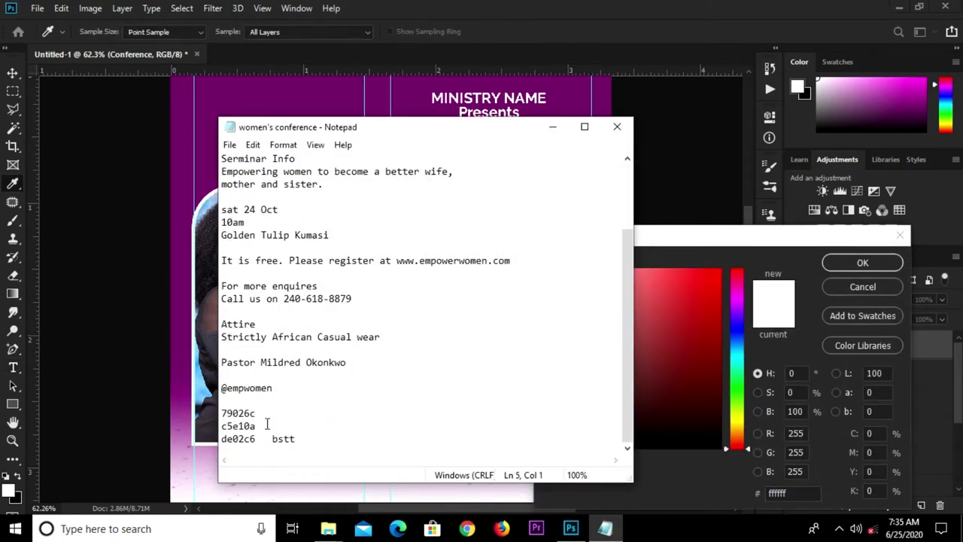
{"action": "double_click", "coordinate": [238, 426]}
{"action": "right_click", "coordinate": [233, 429]}
{"action": "left_click", "coordinate": [263, 255]}
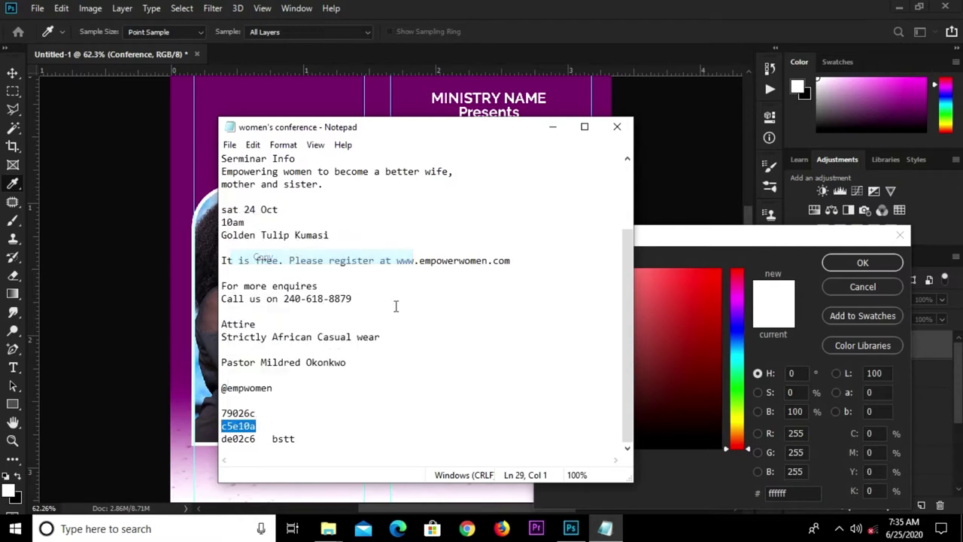
{"action": "left_click", "coordinate": [730, 498]}
{"action": "key", "text": "ctrl+v"}
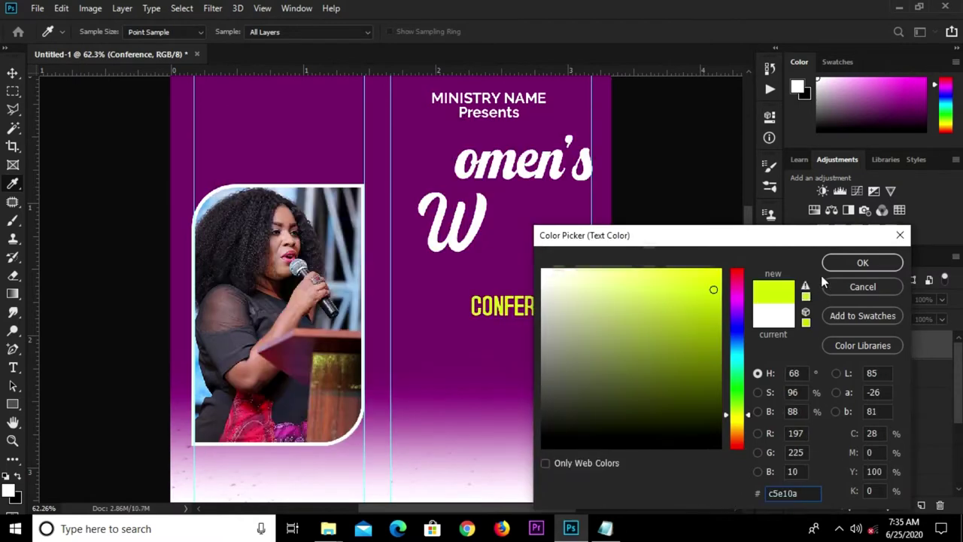
{"action": "left_click", "coordinate": [837, 263]}
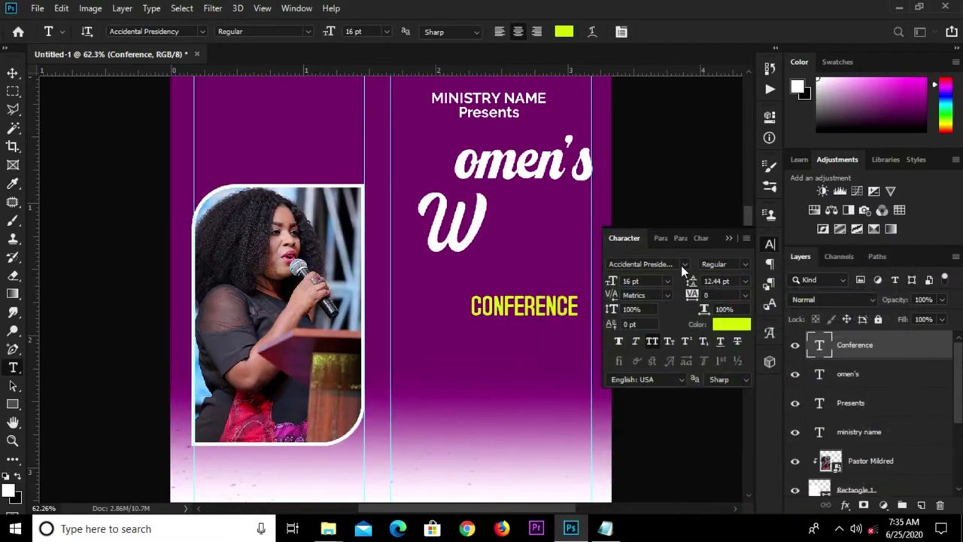
{"action": "left_click", "coordinate": [729, 239]}
{"action": "scroll", "coordinate": [743, 252], "scroll_direction": "up", "scroll_amount": 2}
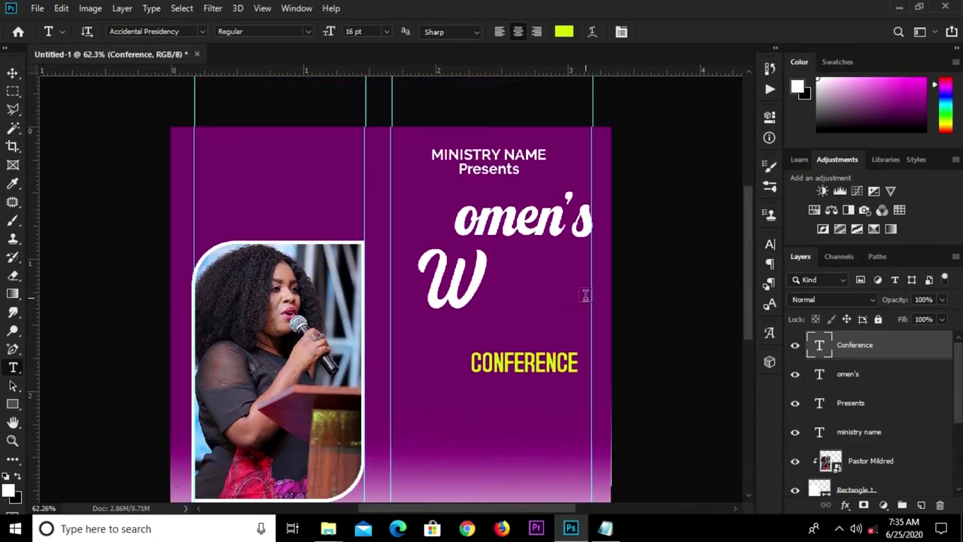
Step: Move CONFERENCE beneath omen's, enlarge it slightly and set its tracking to 75
{"action": "key", "text": "v"}
{"action": "left_click_drag", "start_coordinate": [519, 366], "coordinate": [504, 252]}
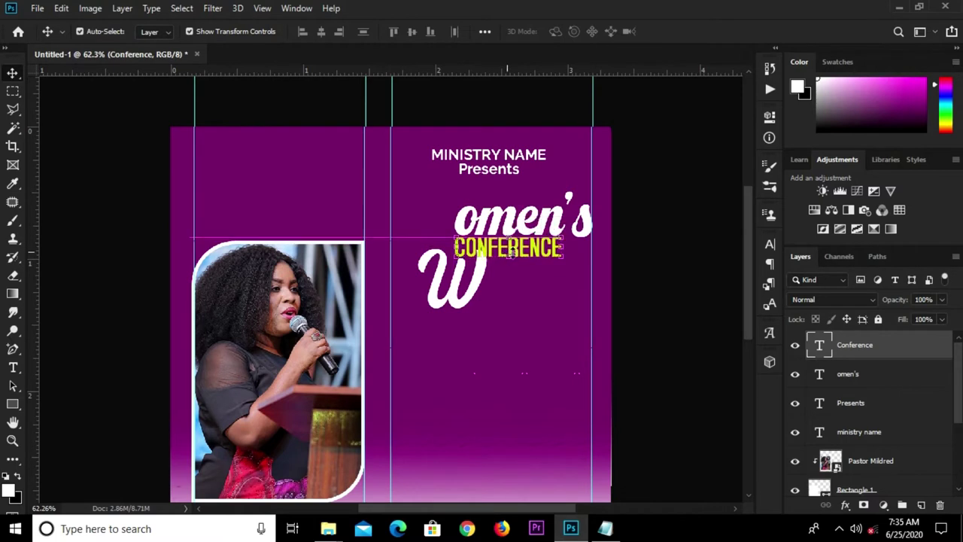
{"action": "key", "text": "ctrl+t"}
{"action": "left_click_drag", "start_coordinate": [563, 258], "coordinate": [571, 267]}
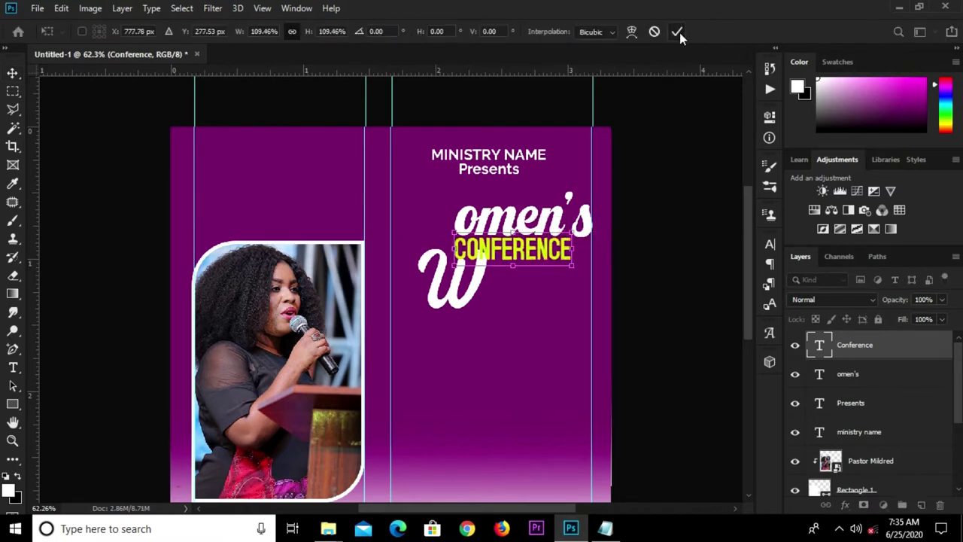
{"action": "left_click", "coordinate": [677, 32]}
{"action": "left_click", "coordinate": [769, 245]}
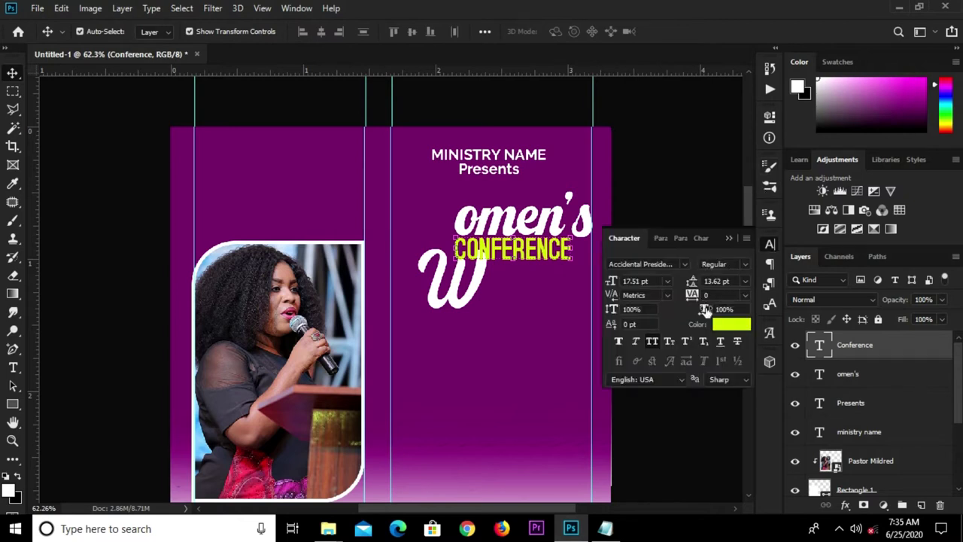
{"action": "left_click", "coordinate": [745, 294]}
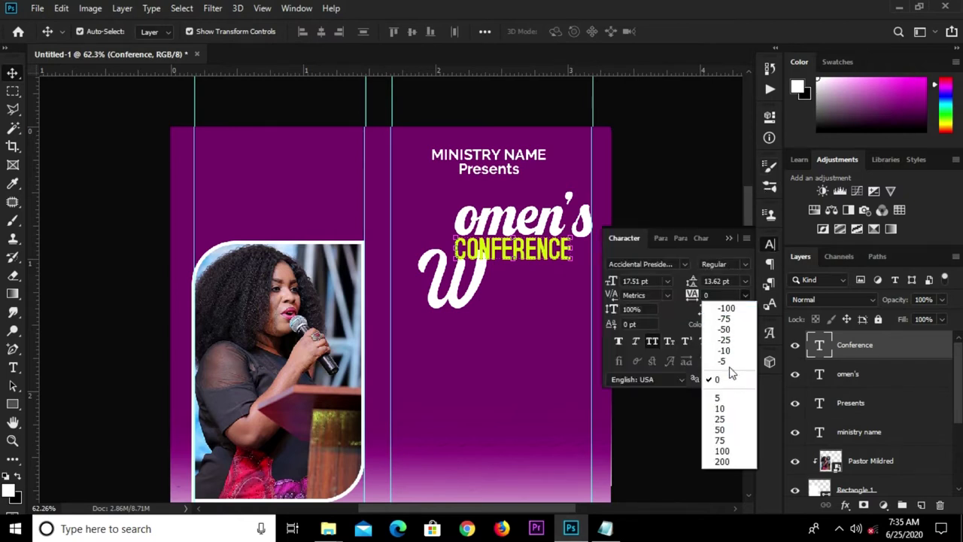
{"action": "left_click", "coordinate": [723, 440]}
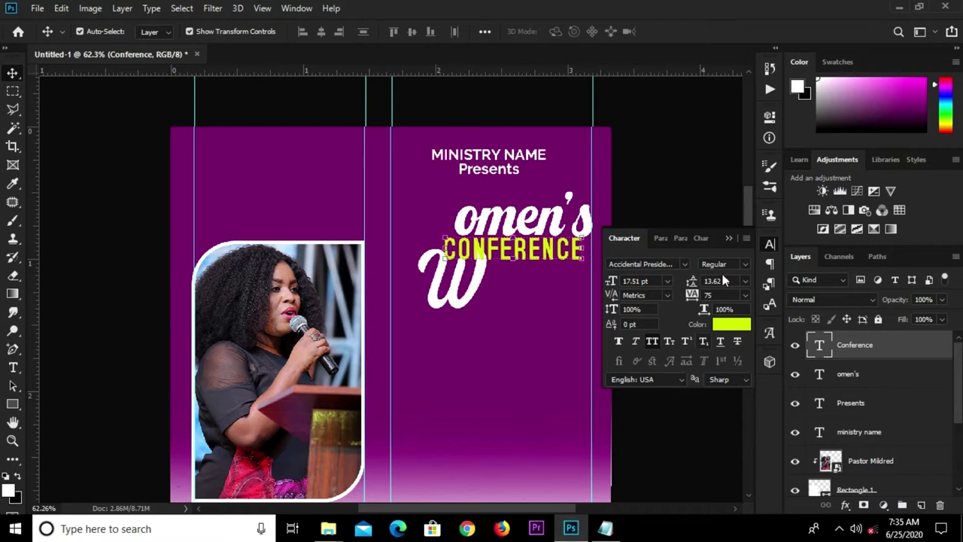
{"action": "left_click", "coordinate": [729, 238]}
{"action": "left_click_drag", "start_coordinate": [516, 256], "coordinate": [527, 255]}
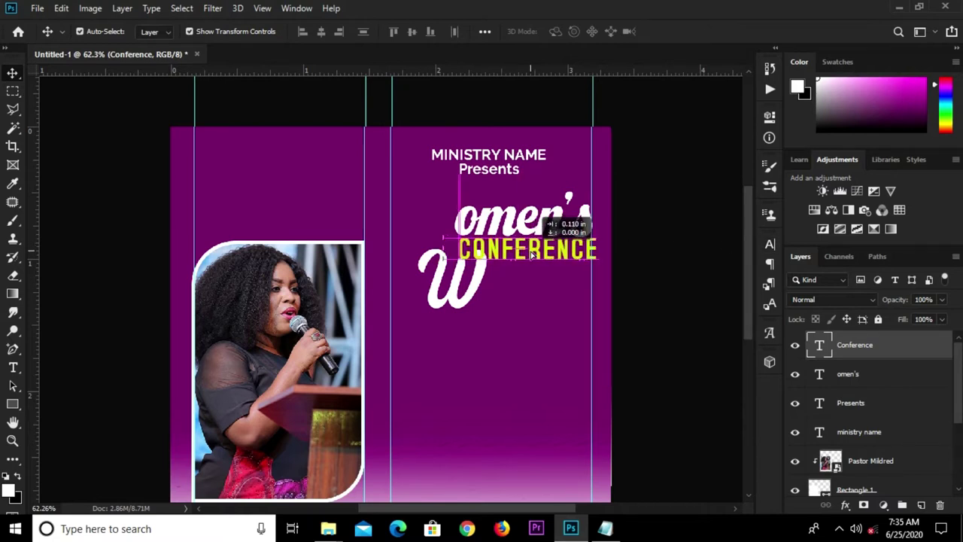
{"action": "left_click", "coordinate": [637, 251]}
Step: Move the W beside omen's to spell Women's and enlarge it to about 105%
{"action": "left_click", "coordinate": [456, 295]}
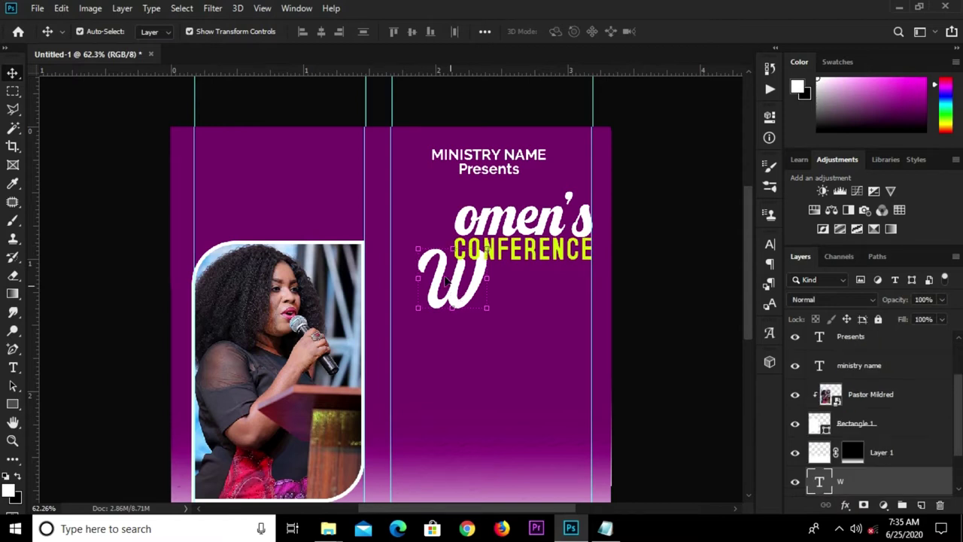
{"action": "left_click_drag", "start_coordinate": [456, 296], "coordinate": [422, 235]}
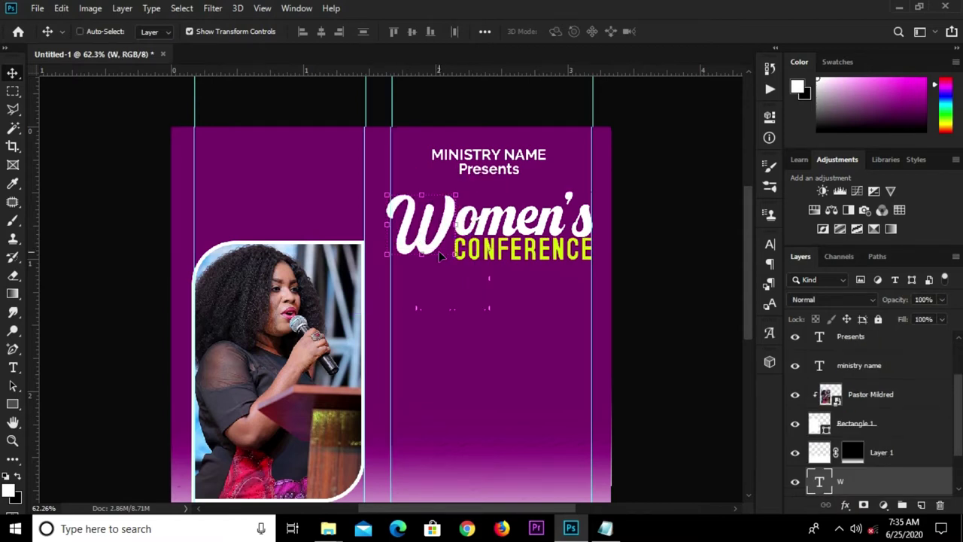
{"action": "key", "text": "ctrl+t"}
{"action": "left_click_drag", "start_coordinate": [454, 272], "coordinate": [459, 274]}
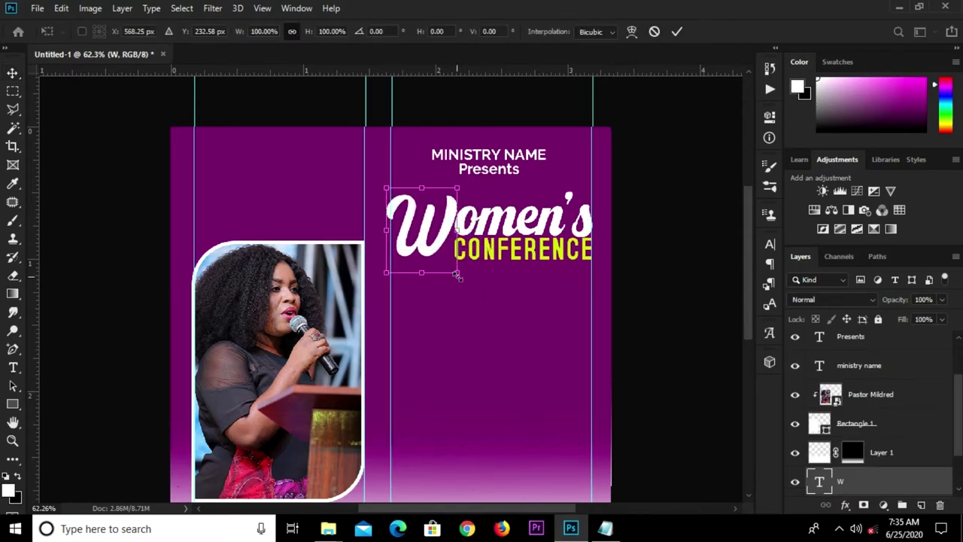
{"action": "left_click", "coordinate": [677, 32]}
{"action": "key", "text": "Right"}
{"action": "key", "text": "Right"}
{"action": "key", "text": "Right"}
{"action": "left_click", "coordinate": [533, 218]}
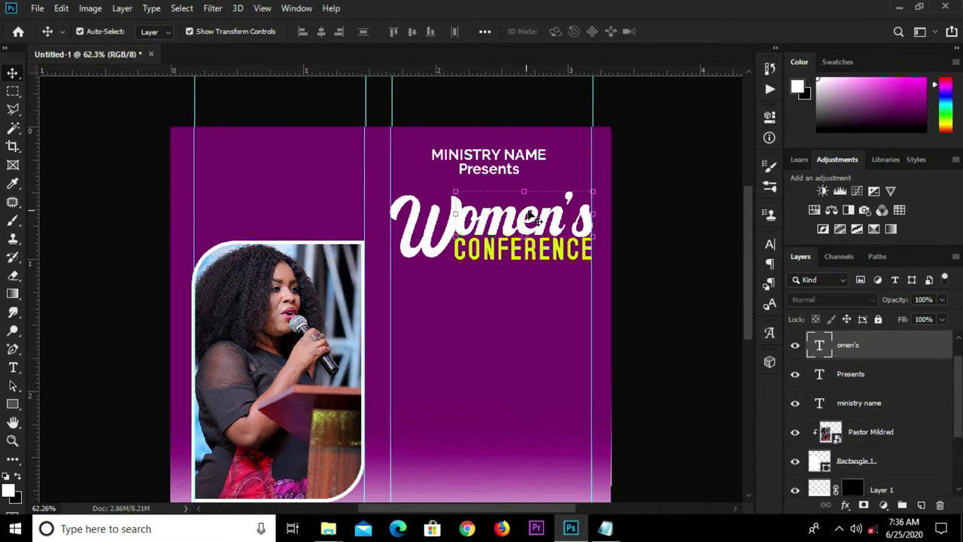
Step: Stack omen's above Conference and select its letter outline expanded by 5 px
{"action": "scroll", "coordinate": [870, 362], "scroll_direction": "up", "scroll_amount": 1}
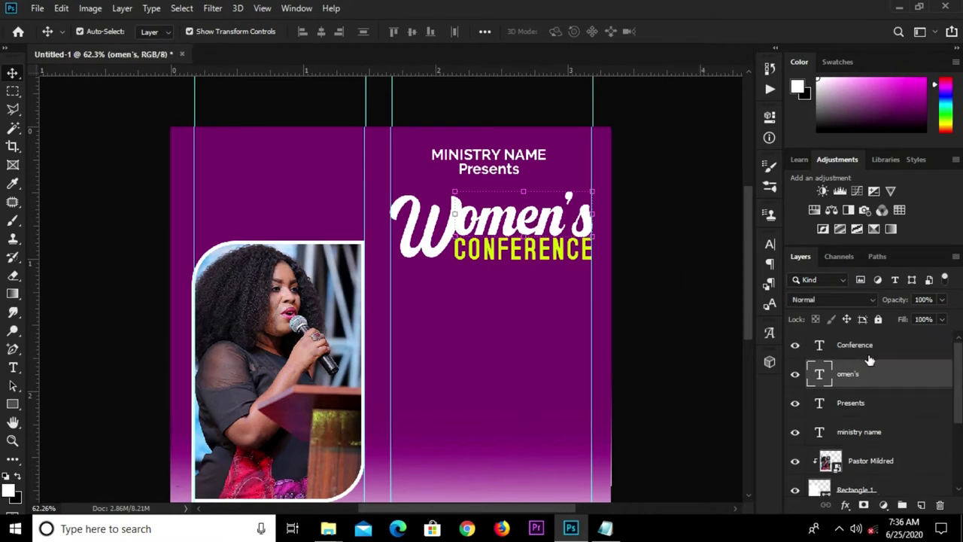
{"action": "left_click_drag", "start_coordinate": [871, 359], "coordinate": [868, 338]}
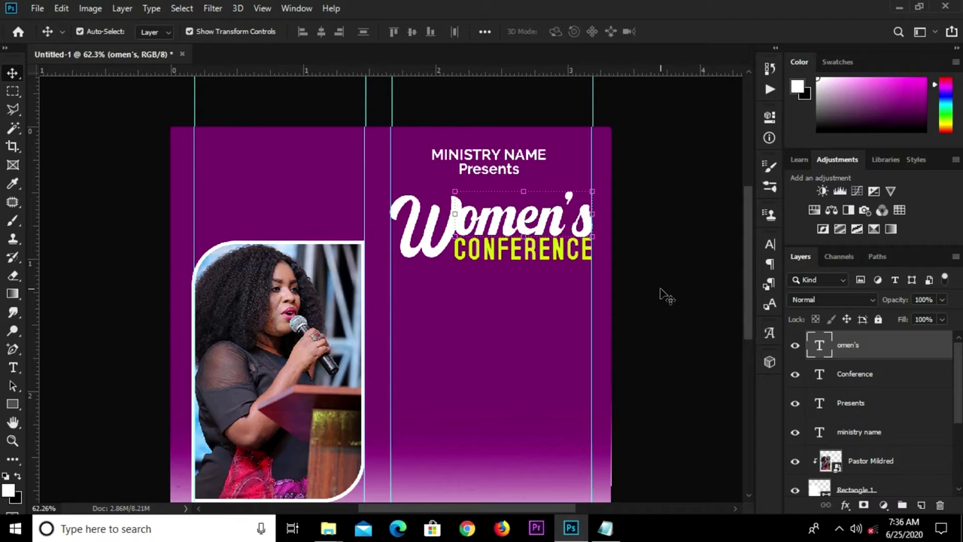
{"action": "left_click", "coordinate": [618, 249]}
{"action": "left_click", "coordinate": [487, 229]}
{"action": "left_click", "coordinate": [647, 278]}
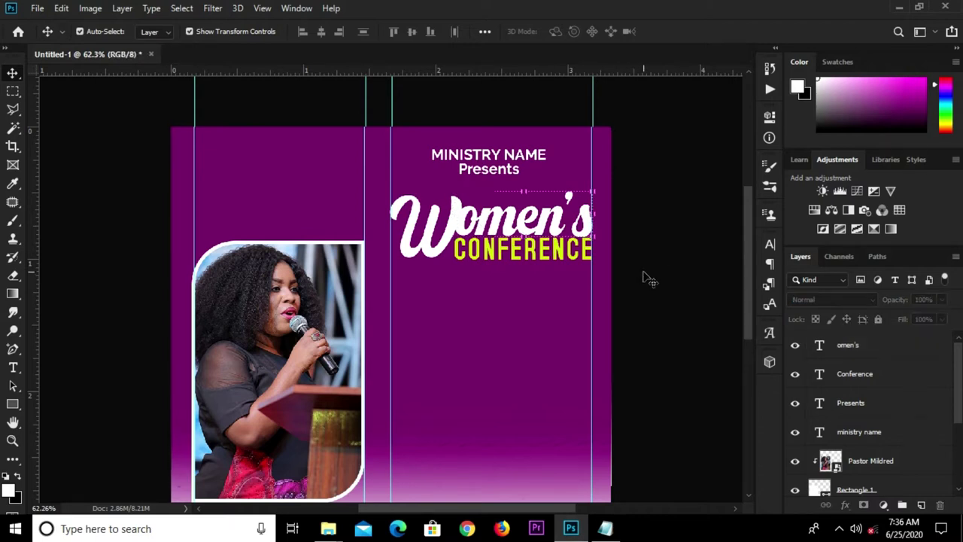
{"action": "left_click", "coordinate": [856, 347]}
{"action": "left_click", "coordinate": [822, 347], "text": "ctrl"}
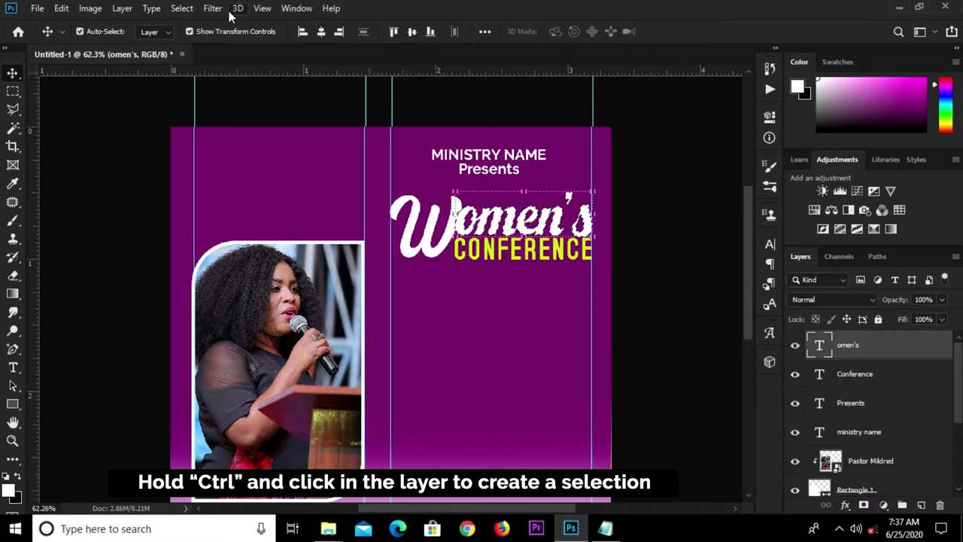
{"action": "left_click", "coordinate": [181, 9]}
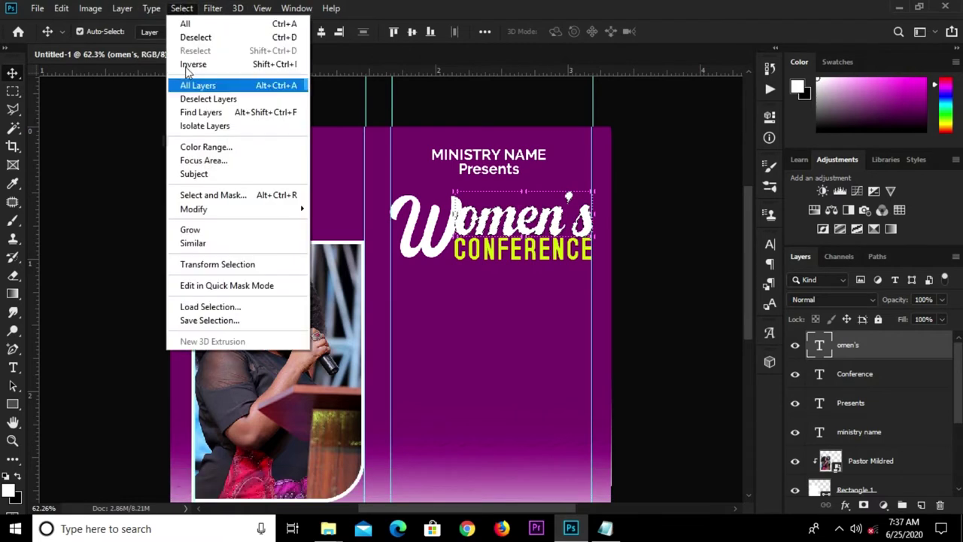
{"action": "left_click", "coordinate": [347, 237]}
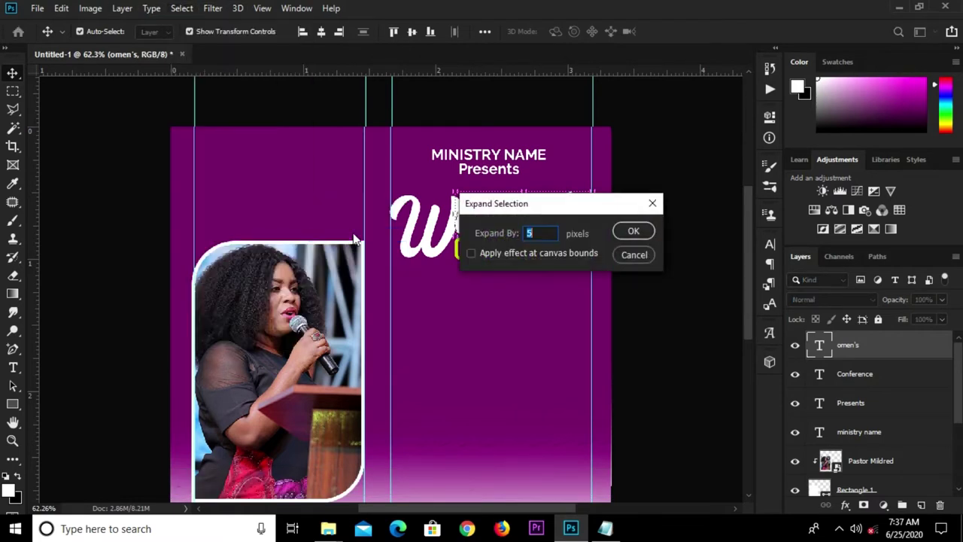
{"action": "left_click", "coordinate": [631, 231]}
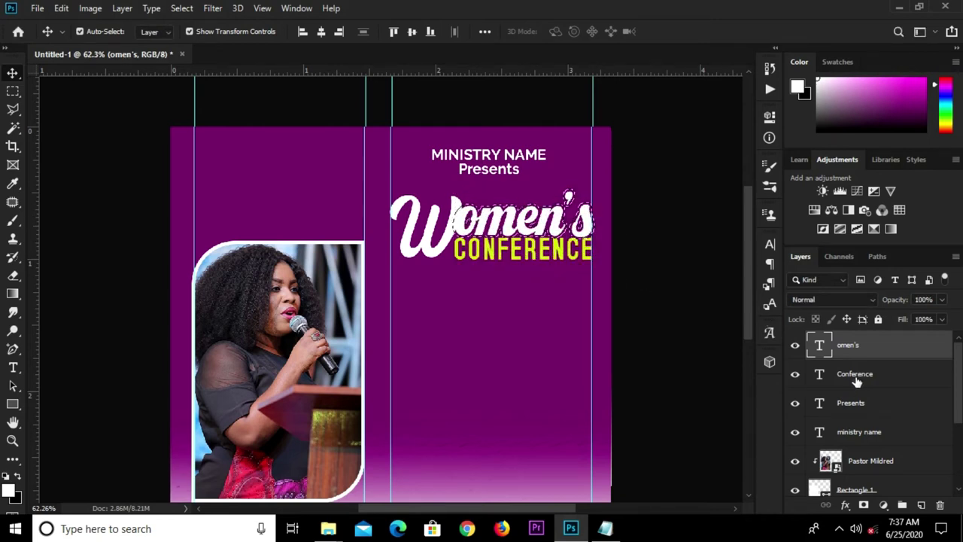
Step: Add a layer mask to the W from that selection and invert it
{"action": "scroll", "coordinate": [875, 416], "scroll_direction": "down", "scroll_amount": 1}
{"action": "scroll", "coordinate": [875, 415], "scroll_direction": "up", "scroll_amount": 1}
{"action": "scroll", "coordinate": [875, 415], "scroll_direction": "down", "scroll_amount": 2}
{"action": "scroll", "coordinate": [875, 415], "scroll_direction": "down", "scroll_amount": 2}
{"action": "scroll", "coordinate": [875, 415], "scroll_direction": "down", "scroll_amount": 1}
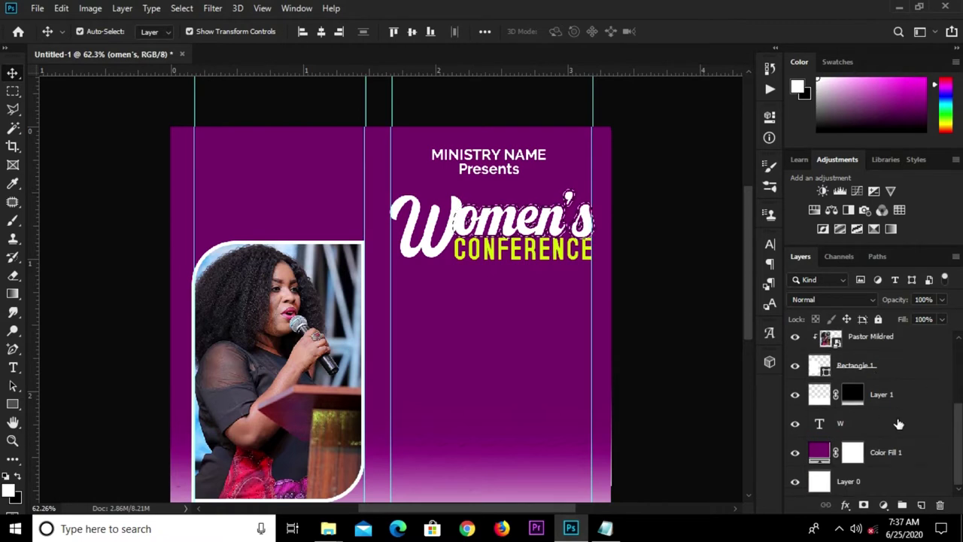
{"action": "left_click", "coordinate": [895, 424]}
{"action": "left_click", "coordinate": [862, 505]}
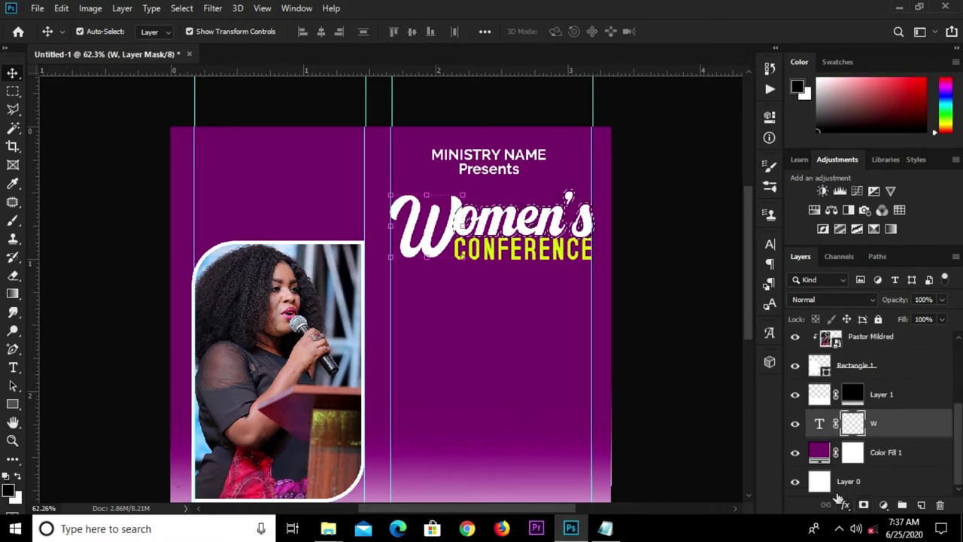
{"action": "key", "text": "ctrl+i"}
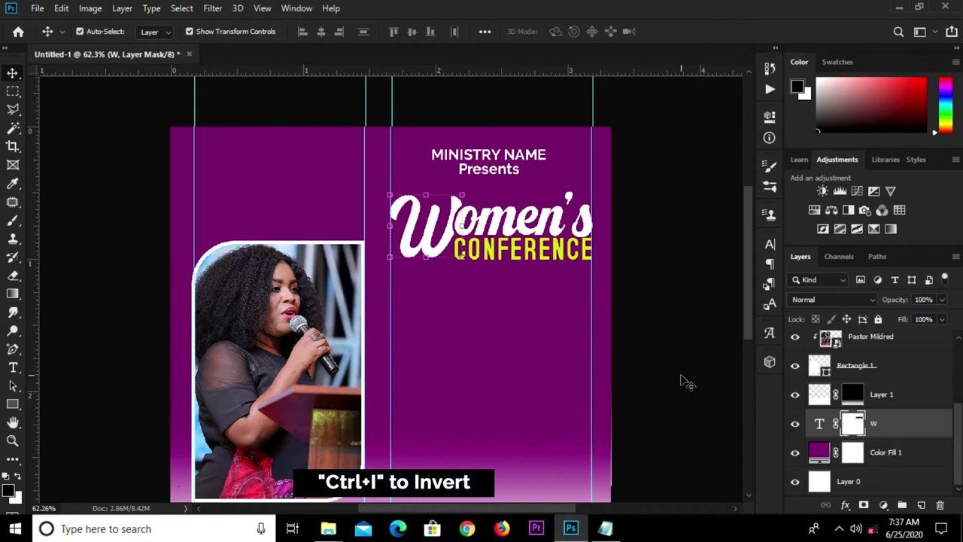
{"action": "left_click", "coordinate": [519, 299]}
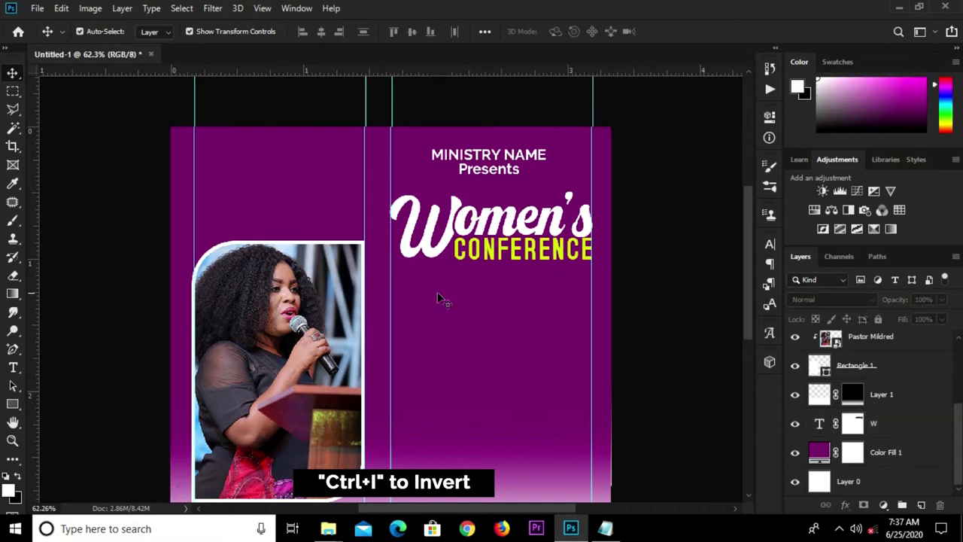
Step: Set up the Rectangle tool with a fill sampled from the CONFERENCE yellow-green
{"action": "left_click", "coordinate": [12, 405]}
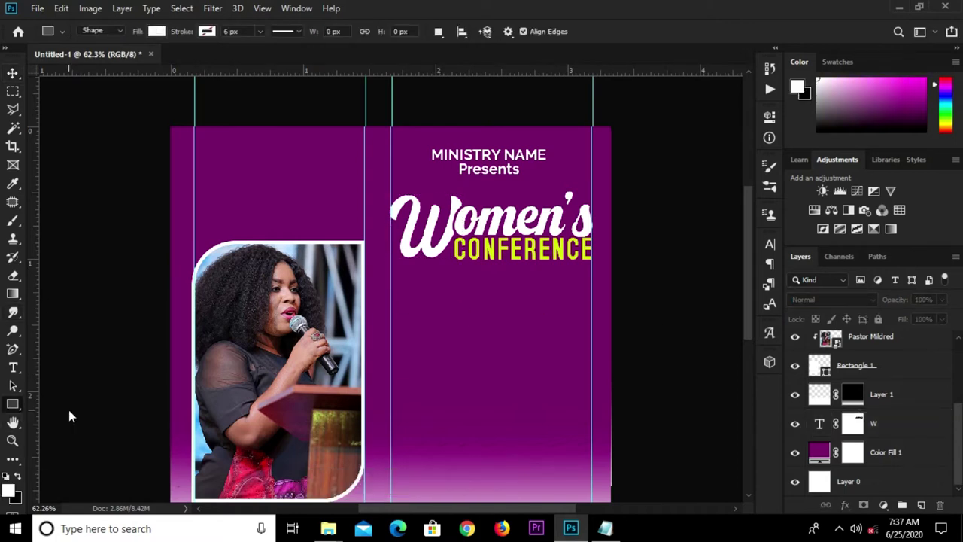
{"action": "left_click", "coordinate": [158, 31]}
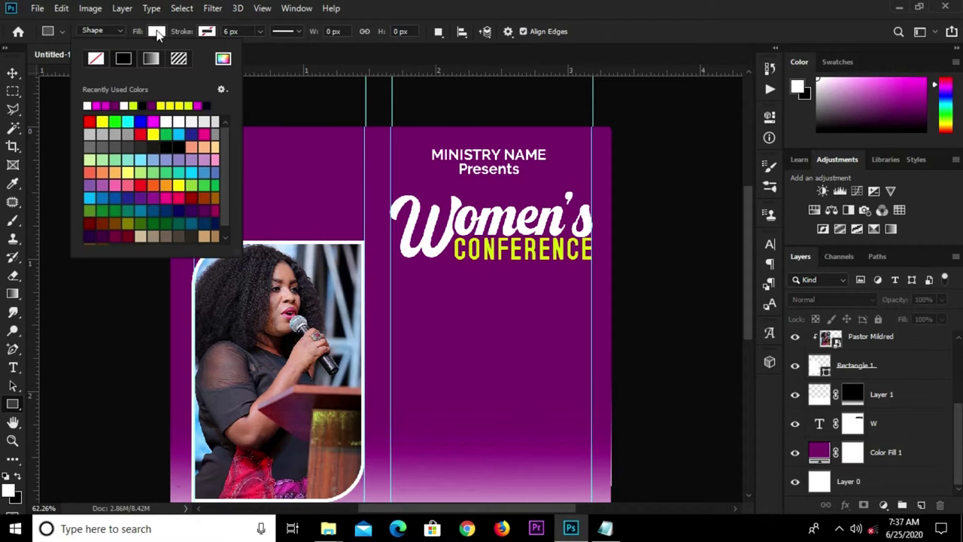
{"action": "left_click", "coordinate": [222, 58]}
{"action": "left_click", "coordinate": [489, 249]}
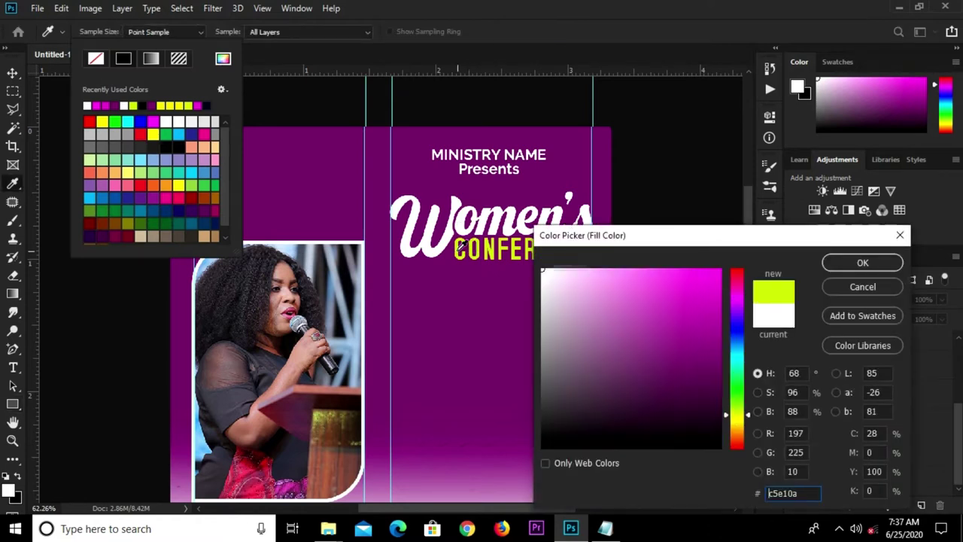
{"action": "left_click", "coordinate": [833, 267]}
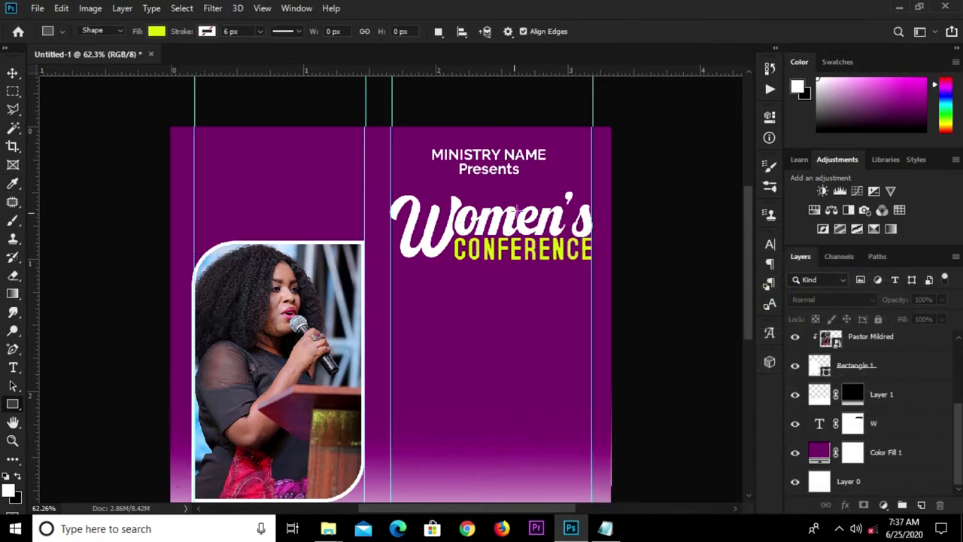
Step: Draw a thin 256 × 5 px lime bar beneath CONFERENCE
{"action": "scroll", "coordinate": [453, 269], "scroll_direction": "up", "scroll_amount": 1}
{"action": "left_click_drag", "start_coordinate": [437, 265], "coordinate": [582, 268]}
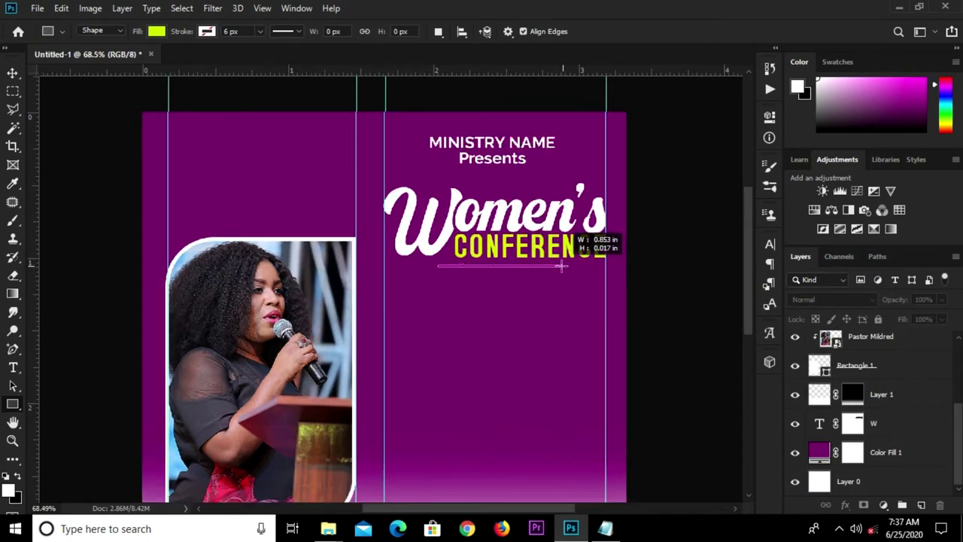
{"action": "left_click_drag", "start_coordinate": [582, 268], "coordinate": [562, 267]}
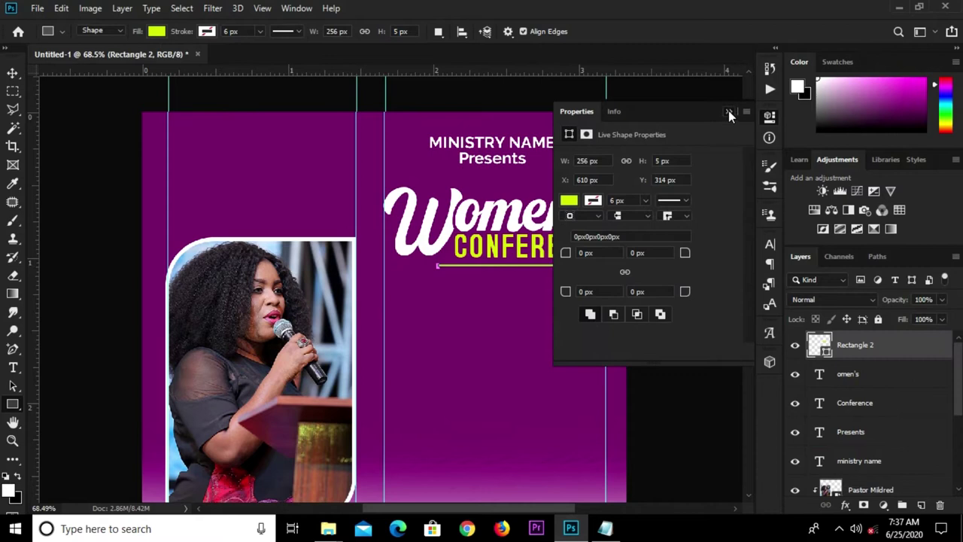
{"action": "left_click", "coordinate": [728, 111]}
Step: Position the underline under CONFERENCE and Alt-drag a duplicate slightly lower
{"action": "key", "text": "v"}
{"action": "scroll", "coordinate": [499, 260], "scroll_direction": "up", "scroll_amount": 1}
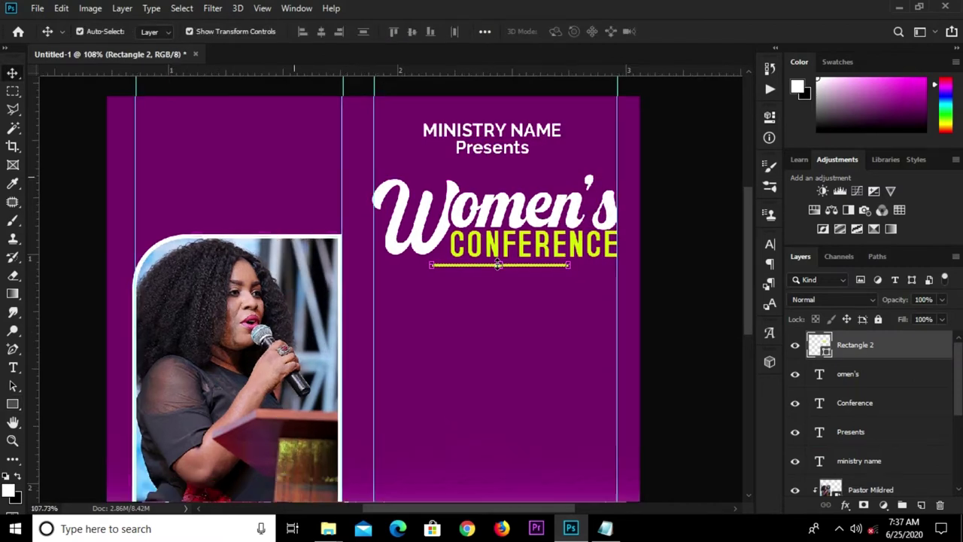
{"action": "scroll", "coordinate": [504, 267], "scroll_direction": "up", "scroll_amount": 2}
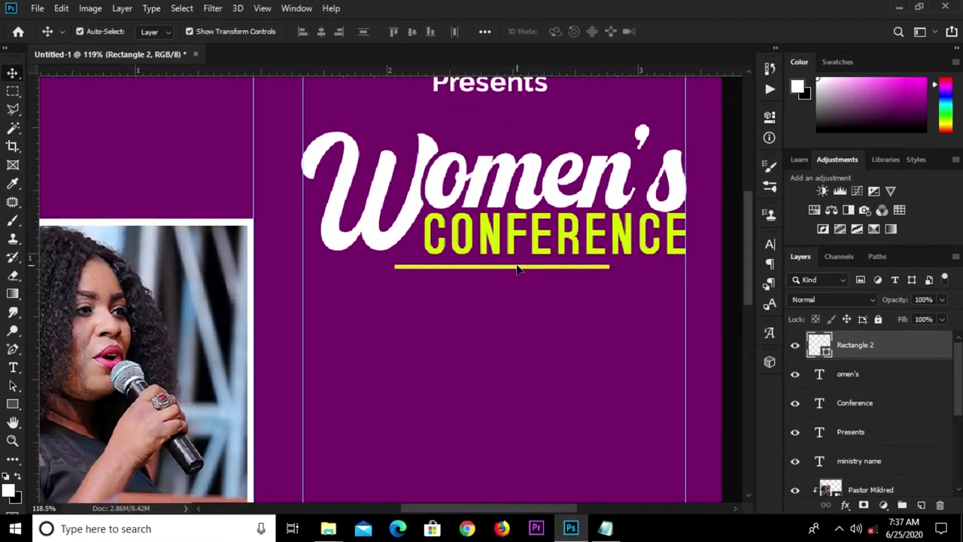
{"action": "left_click_drag", "start_coordinate": [518, 268], "coordinate": [545, 263]}
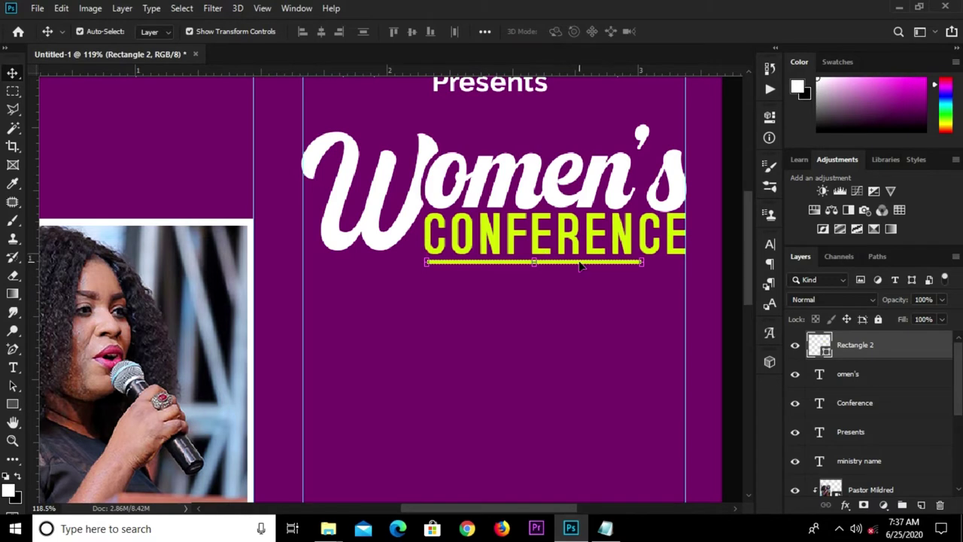
{"action": "left_click_drag", "start_coordinate": [565, 265], "coordinate": [566, 267]}
{"action": "mouse_move", "coordinate": [565, 271]}
{"action": "left_mouse_down"}
{"action": "mouse_move", "coordinate": [565, 284]}
{"action": "mouse_move", "coordinate": [535, 308]}
{"action": "mouse_move", "coordinate": [598, 259]}
{"action": "left_mouse_up"}
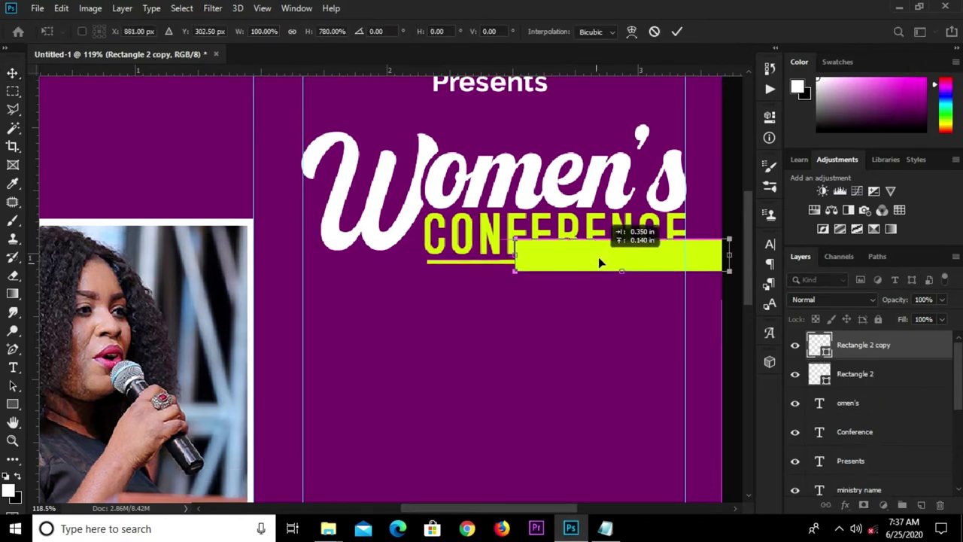
Step: Resize the duplicated bar into a short, thicker block at the underline's right end
{"action": "left_click_drag", "start_coordinate": [721, 266], "coordinate": [663, 265]}
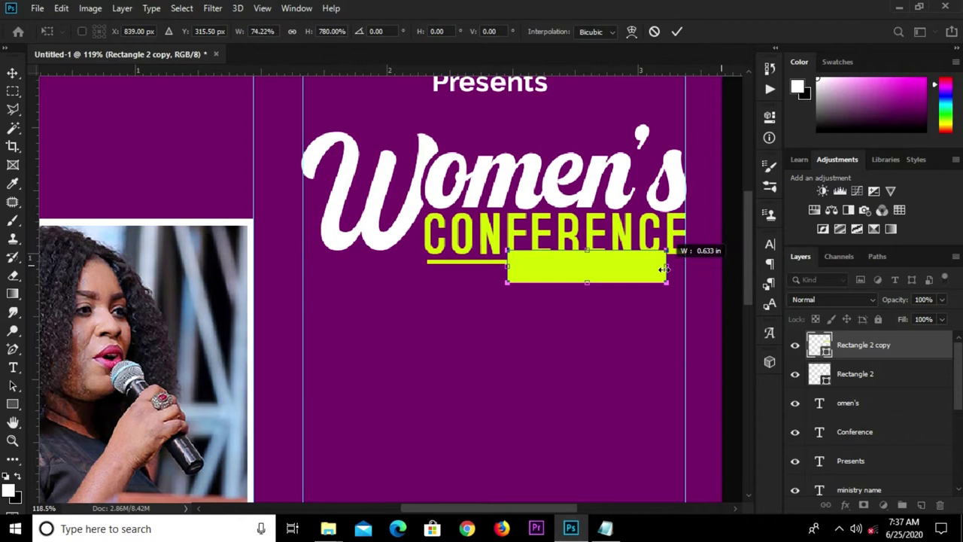
{"action": "mouse_move", "coordinate": [516, 269]}
{"action": "left_mouse_down"}
{"action": "mouse_move", "coordinate": [649, 261]}
{"action": "mouse_move", "coordinate": [685, 269]}
{"action": "mouse_move", "coordinate": [611, 264]}
{"action": "left_mouse_up"}
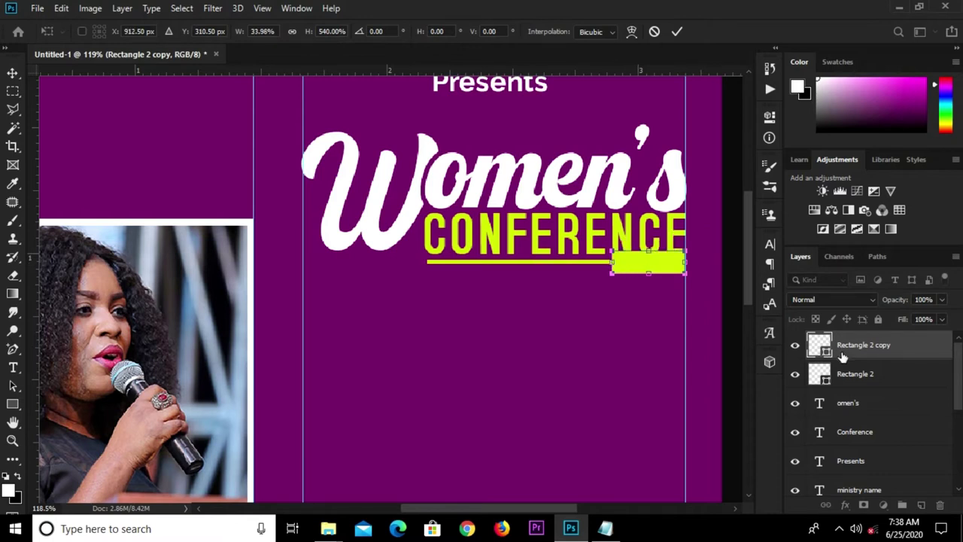
{"action": "key", "text": "Return"}
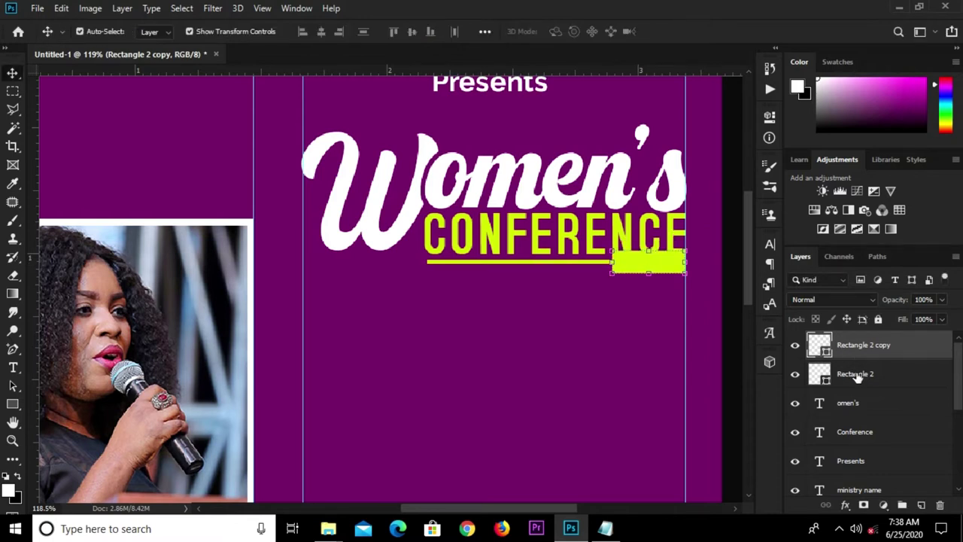
Step: Nudge the short block and the thin underline down into alignment
{"action": "key", "text": "Down"}
{"action": "key", "text": "Down"}
{"action": "key", "text": "Down"}
{"action": "key", "text": "Down"}
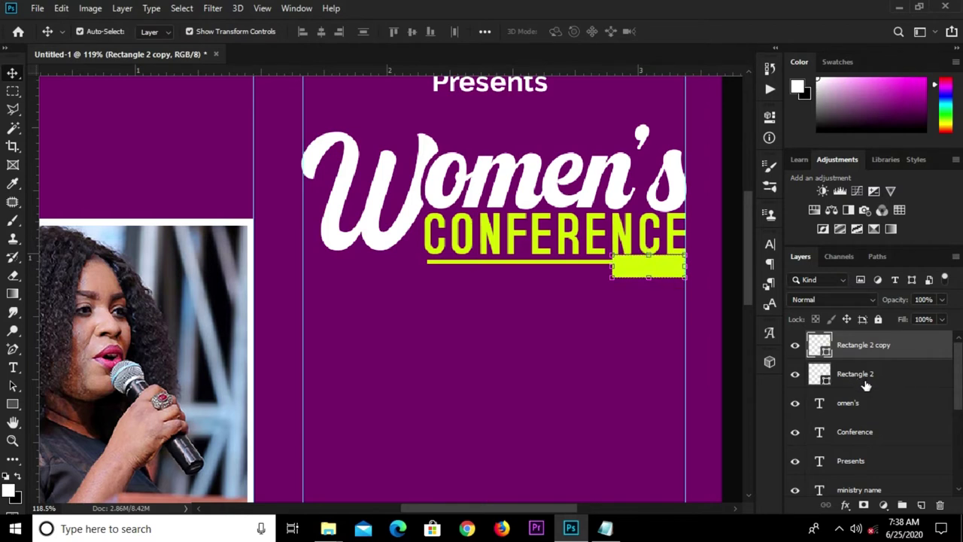
{"action": "left_click", "coordinate": [858, 376]}
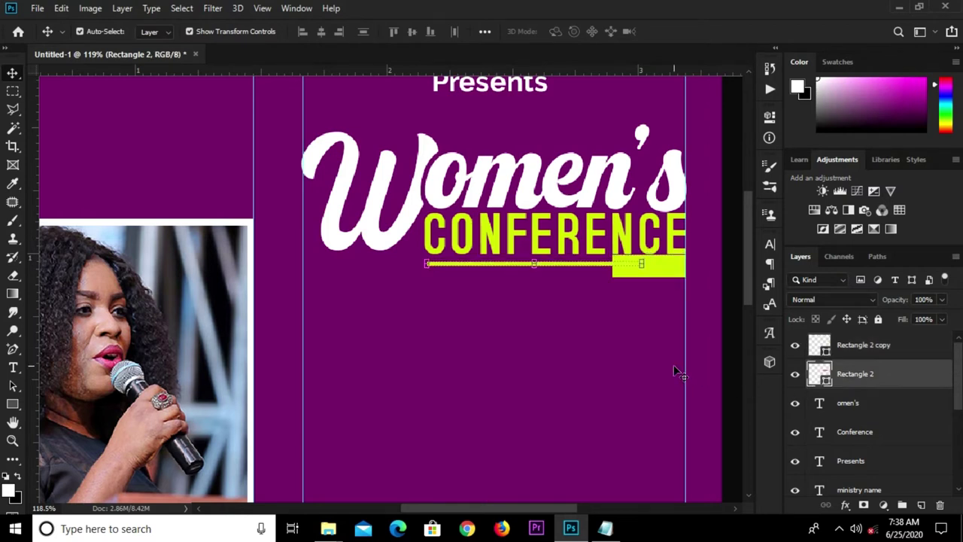
{"action": "left_click", "coordinate": [668, 269]}
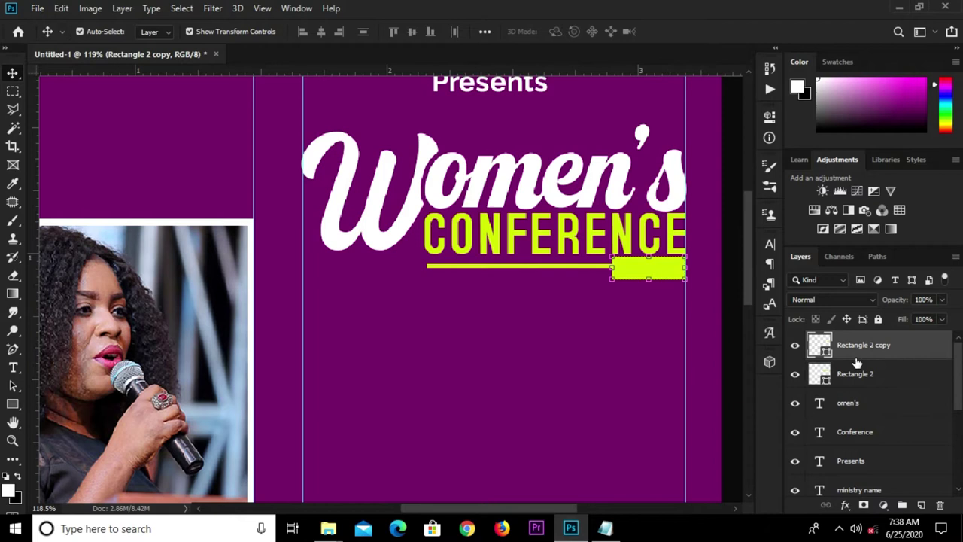
{"action": "left_click", "coordinate": [882, 375]}
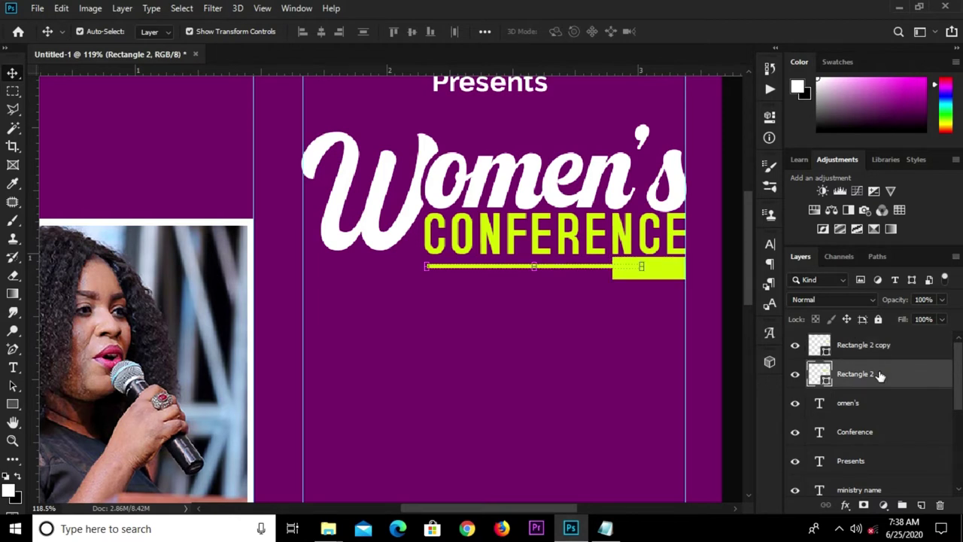
{"action": "key", "text": "Down"}
{"action": "key", "text": "Down"}
{"action": "left_click", "coordinate": [710, 296]}
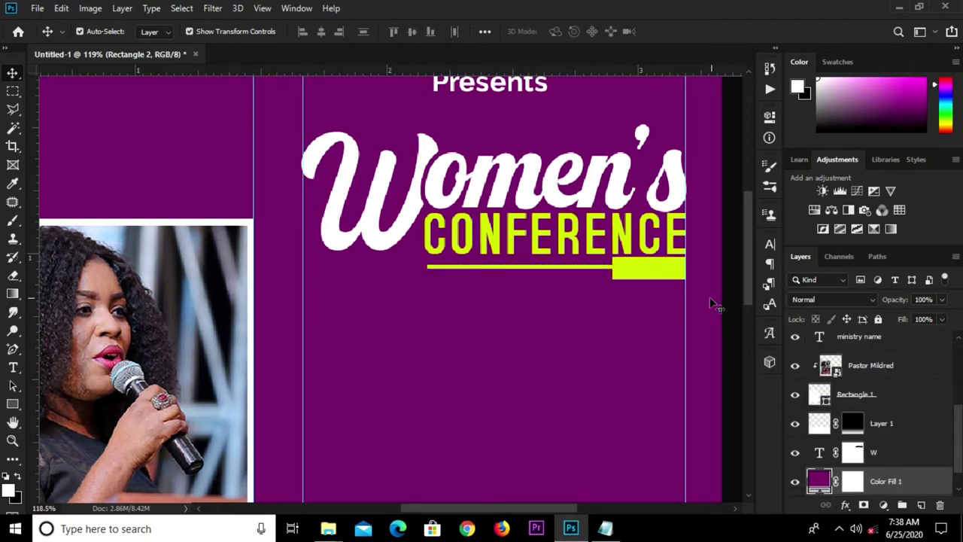
Step: Move the thin yellow underline up slightly and make it thinner
{"action": "scroll", "coordinate": [531, 292], "scroll_direction": "down", "scroll_amount": 5}
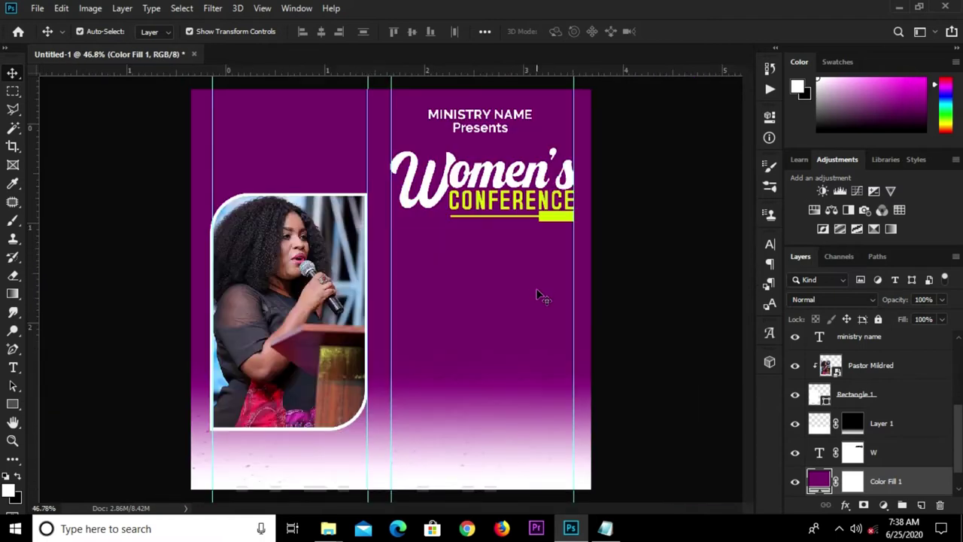
{"action": "scroll", "coordinate": [493, 229], "scroll_direction": "up", "scroll_amount": 3}
{"action": "scroll", "coordinate": [492, 230], "scroll_direction": "up", "scroll_amount": 2}
{"action": "scroll", "coordinate": [505, 234], "scroll_direction": "up", "scroll_amount": 3}
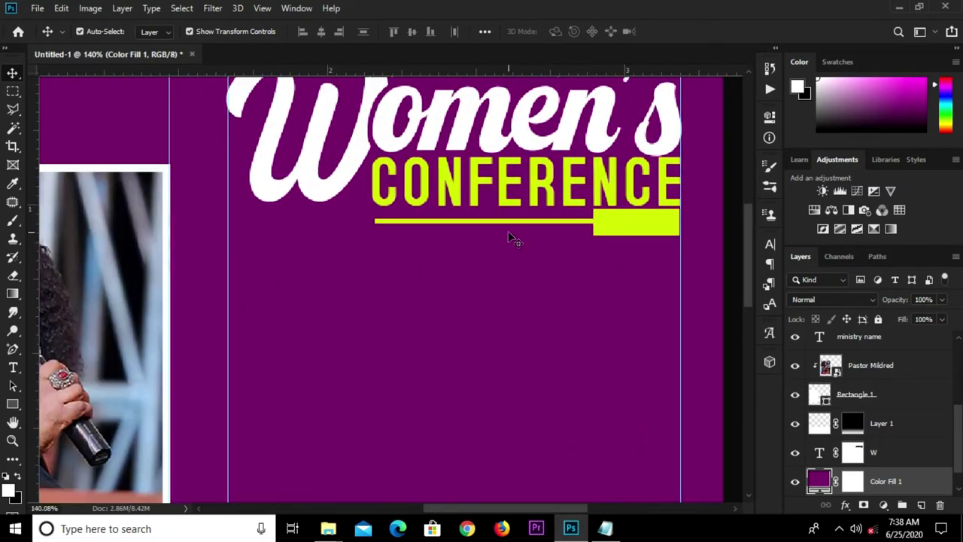
{"action": "left_click", "coordinate": [510, 223]}
{"action": "scroll", "coordinate": [511, 224], "scroll_direction": "up", "scroll_amount": 2}
{"action": "scroll", "coordinate": [501, 221], "scroll_direction": "up", "scroll_amount": 1}
{"action": "left_click_drag", "start_coordinate": [474, 218], "coordinate": [476, 222]}
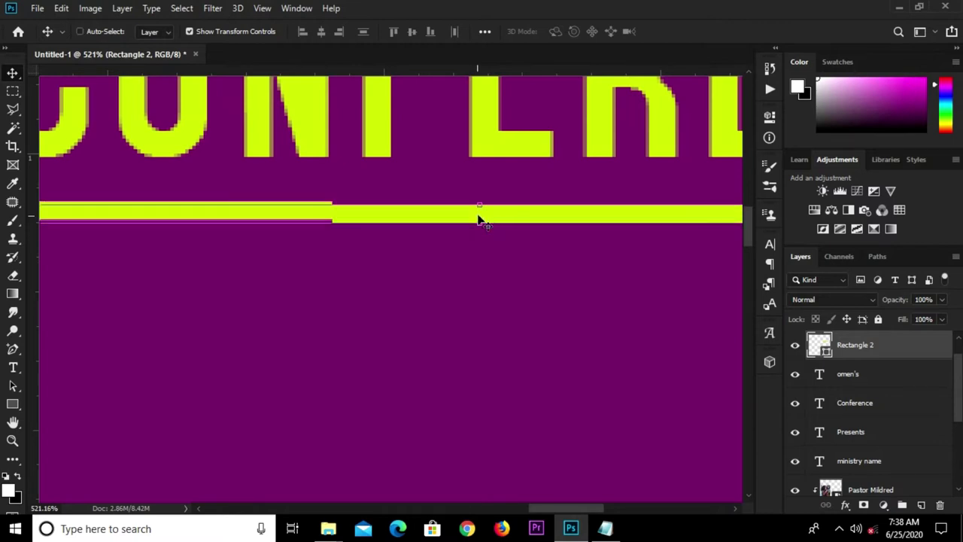
{"action": "left_click", "coordinate": [480, 206]}
{"action": "left_click_drag", "start_coordinate": [480, 206], "coordinate": [480, 218]}
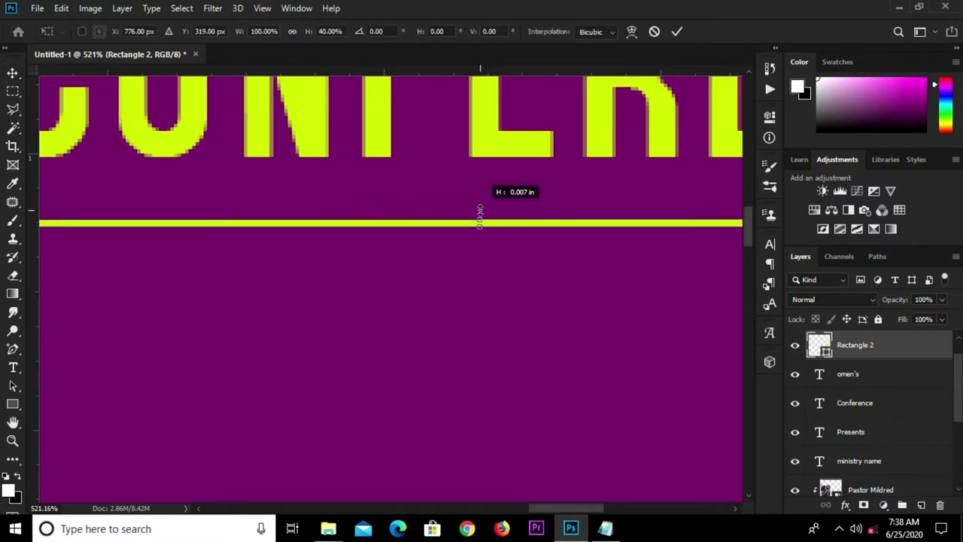
{"action": "key", "text": "Return"}
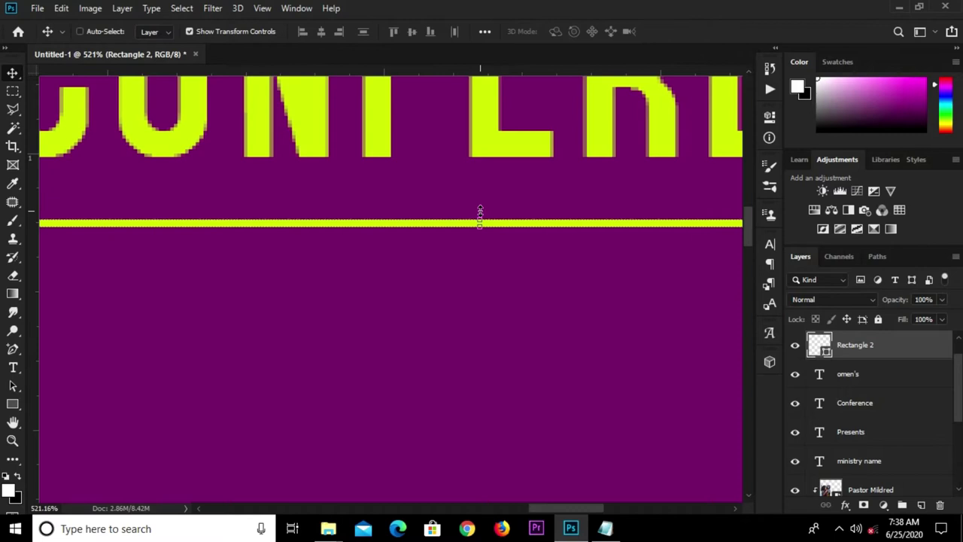
{"action": "key", "text": "ctrl+0"}
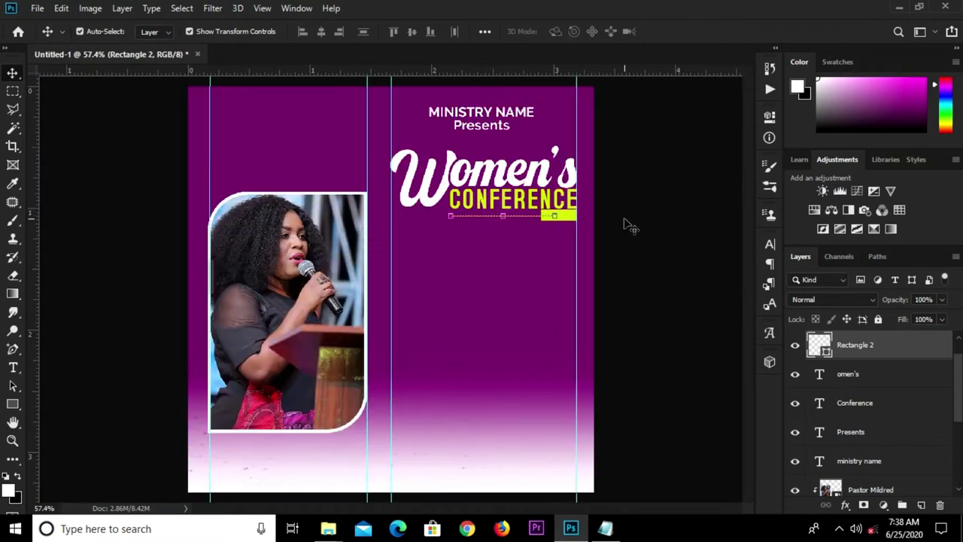
Step: Readjust the underline's thickness a second time
{"action": "scroll", "coordinate": [497, 214], "scroll_direction": "up", "scroll_amount": 6}
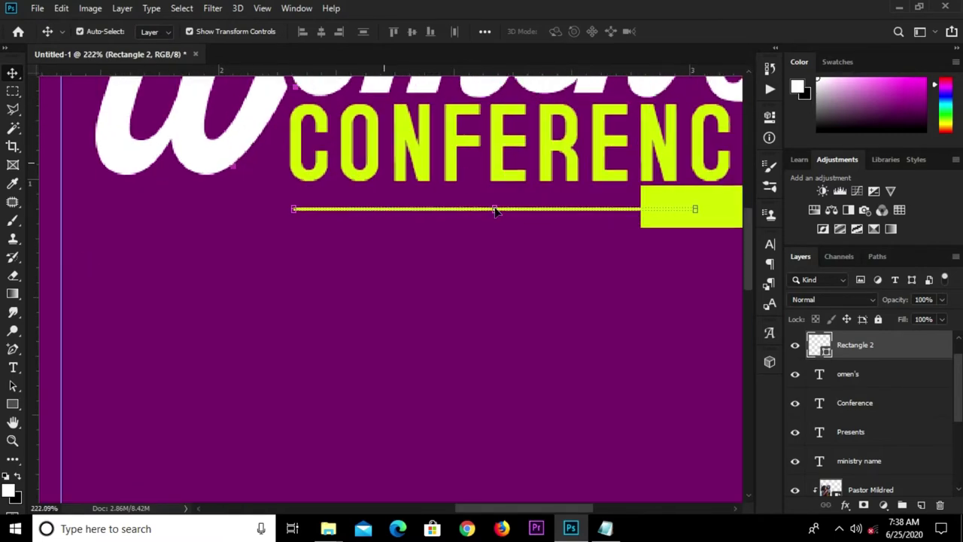
{"action": "scroll", "coordinate": [495, 211], "scroll_direction": "up", "scroll_amount": 2}
{"action": "key", "text": "ctrl+t"}
{"action": "left_click_drag", "start_coordinate": [495, 210], "coordinate": [497, 212]}
{"action": "key", "text": "Return"}
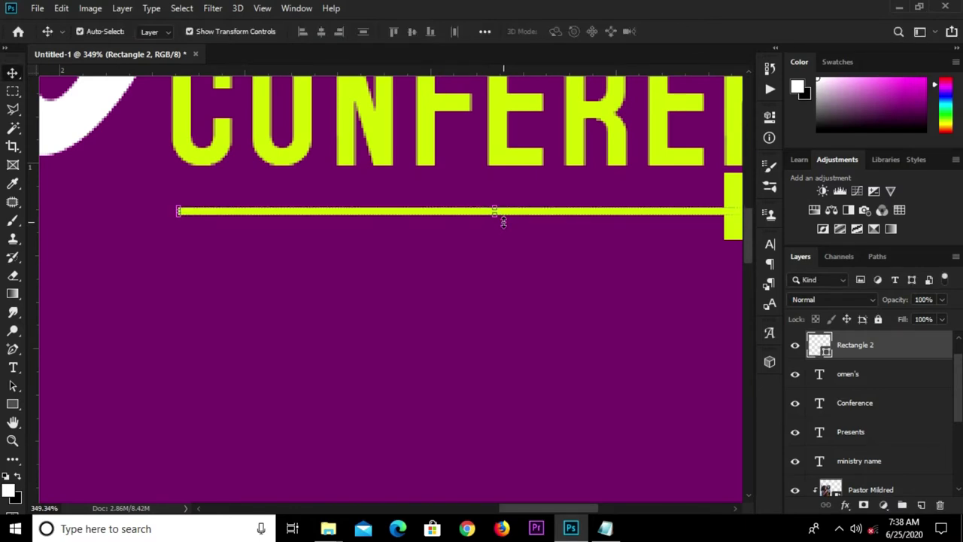
{"action": "key", "text": "ctrl+0"}
{"action": "key", "text": "ctrl+j"}
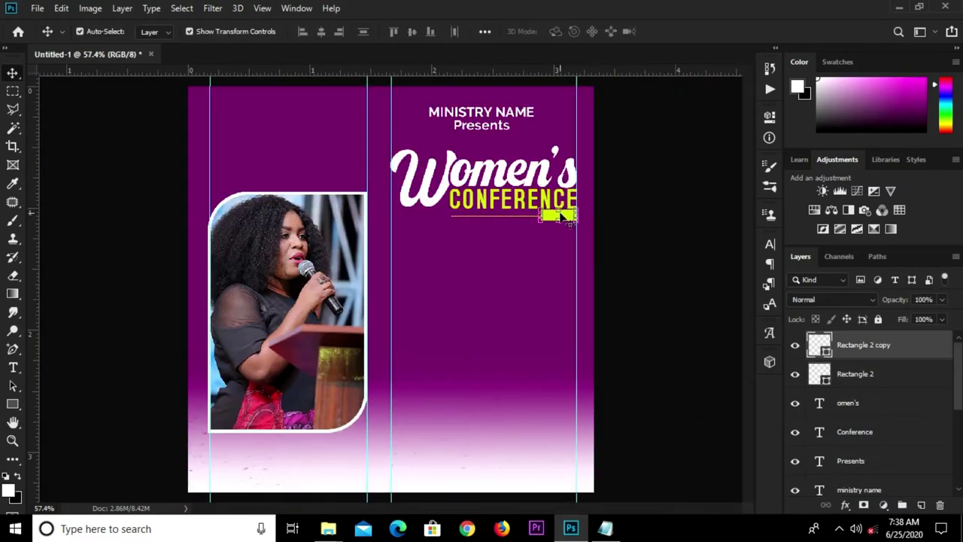
Step: Thicken the underline to about 133% height so it meets the lime block
{"action": "scroll", "coordinate": [566, 216], "scroll_direction": "up", "scroll_amount": 2}
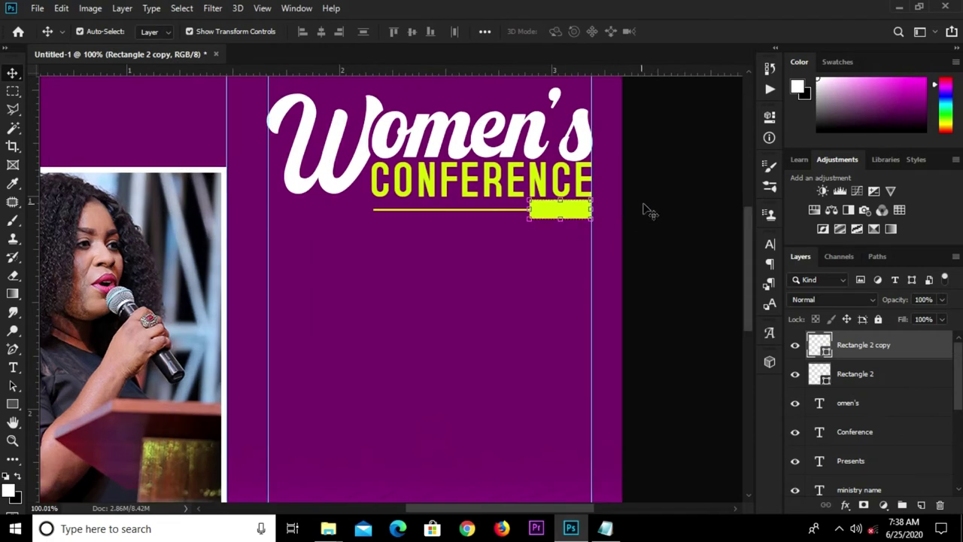
{"action": "left_click", "coordinate": [490, 217]}
{"action": "left_click", "coordinate": [455, 212]}
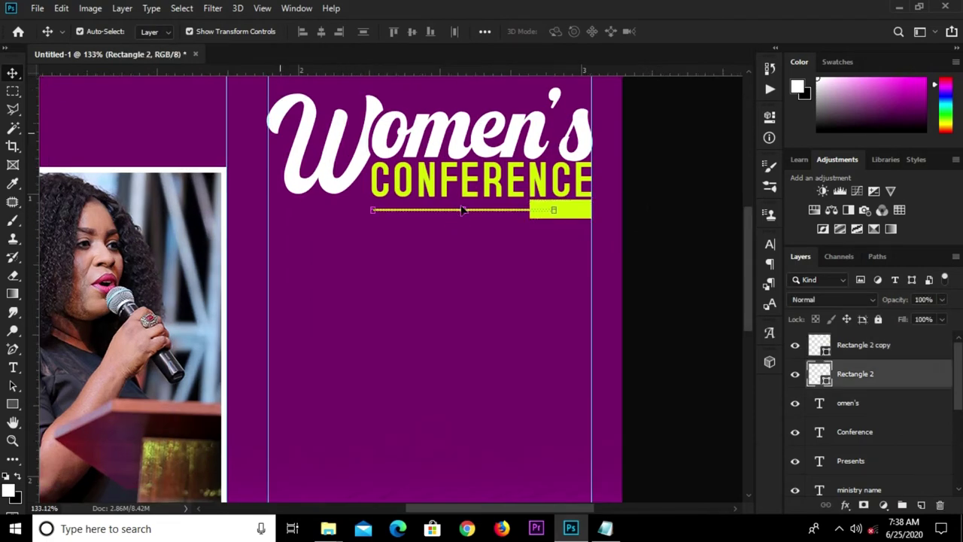
{"action": "scroll", "coordinate": [455, 216], "scroll_direction": "up", "scroll_amount": 2}
{"action": "key", "text": "ctrl+t"}
{"action": "left_click_drag", "start_coordinate": [466, 213], "coordinate": [474, 205]}
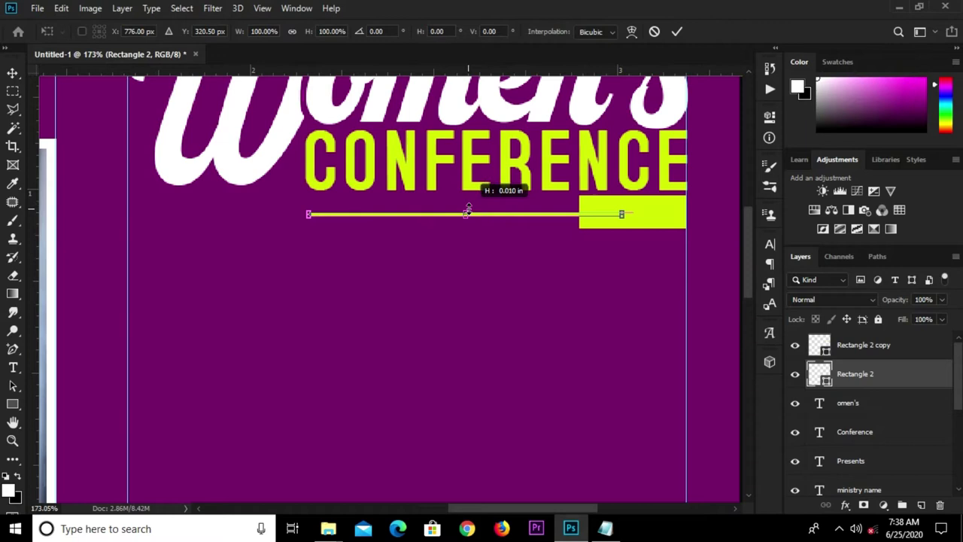
{"action": "left_click_drag", "start_coordinate": [475, 205], "coordinate": [466, 212]}
{"action": "scroll", "coordinate": [466, 214], "scroll_direction": "up", "scroll_amount": 3}
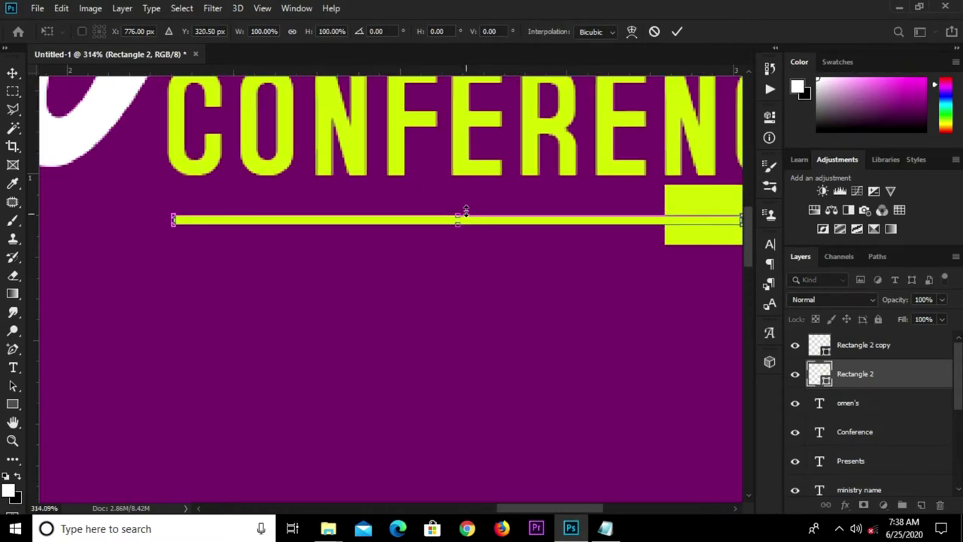
{"action": "left_click", "coordinate": [676, 32]}
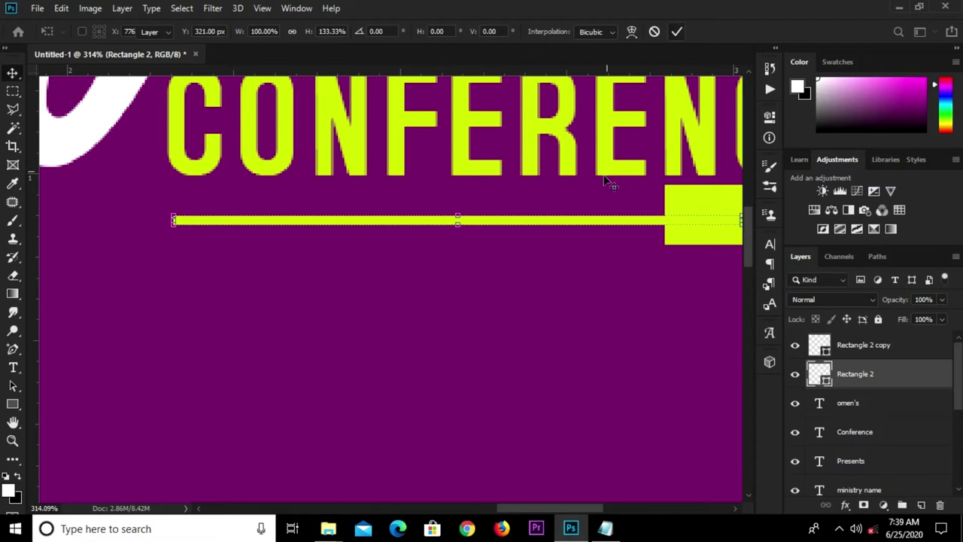
{"action": "key", "text": "ctrl+0"}
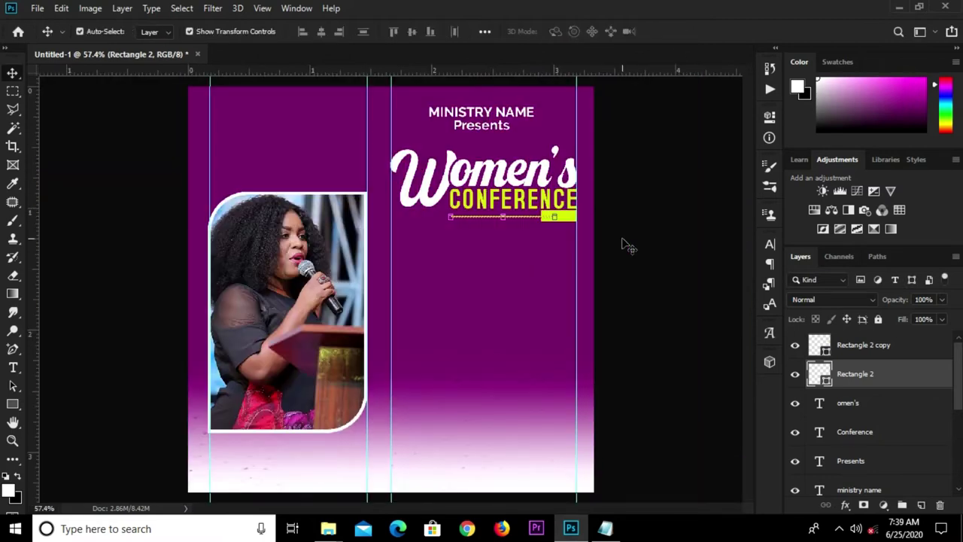
{"action": "left_click", "coordinate": [628, 234]}
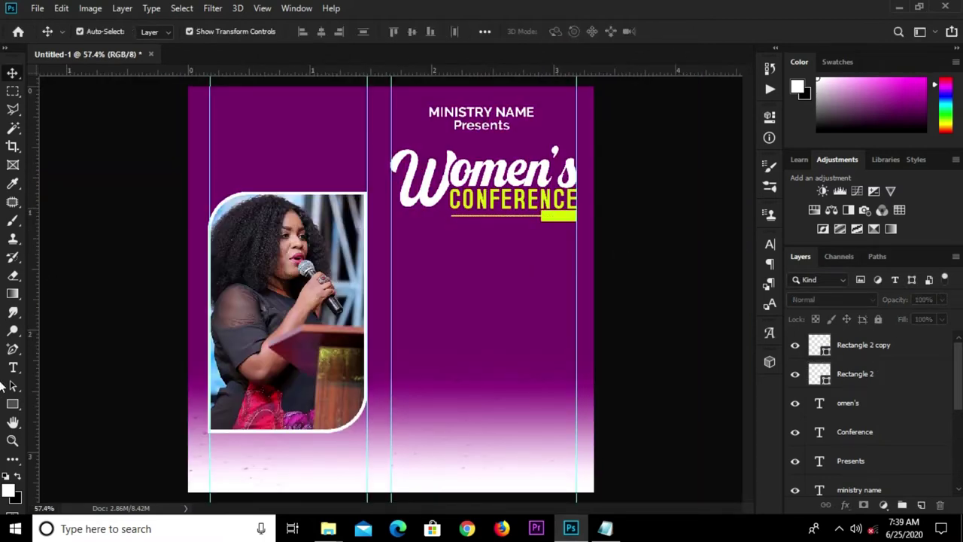
Step: Duplicate the CONFERENCE text below it and change the copy to '2020'
{"action": "left_click", "coordinate": [505, 208]}
{"action": "left_click_drag", "start_coordinate": [510, 202], "coordinate": [504, 269]}
{"action": "key", "text": "t"}
{"action": "left_click", "coordinate": [502, 271]}
{"action": "key", "text": "ctrl+a"}
{"action": "type", "text": "2020"}
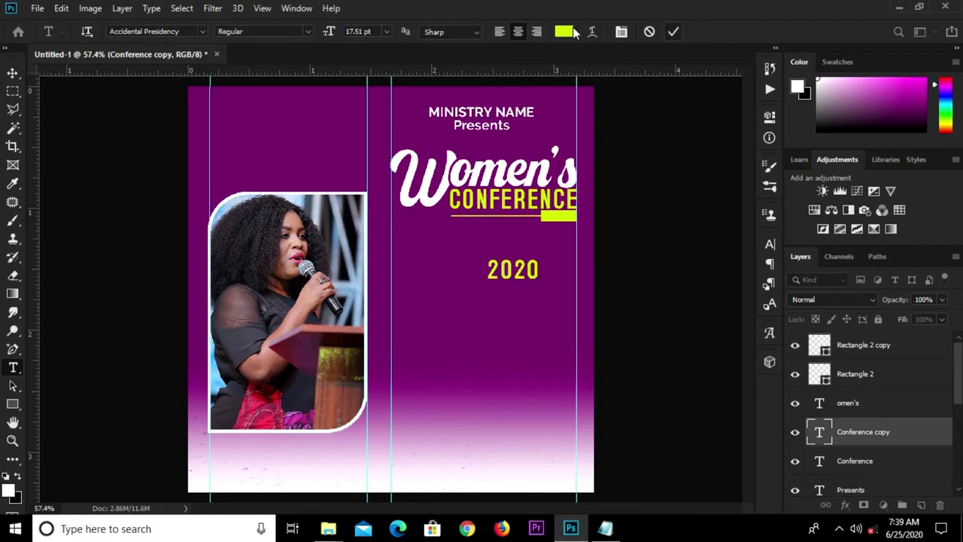
Step: Colour the 2020 text dark purple #79026c
{"action": "left_click", "coordinate": [673, 31]}
{"action": "left_click", "coordinate": [563, 31]}
{"action": "left_click", "coordinate": [737, 281]}
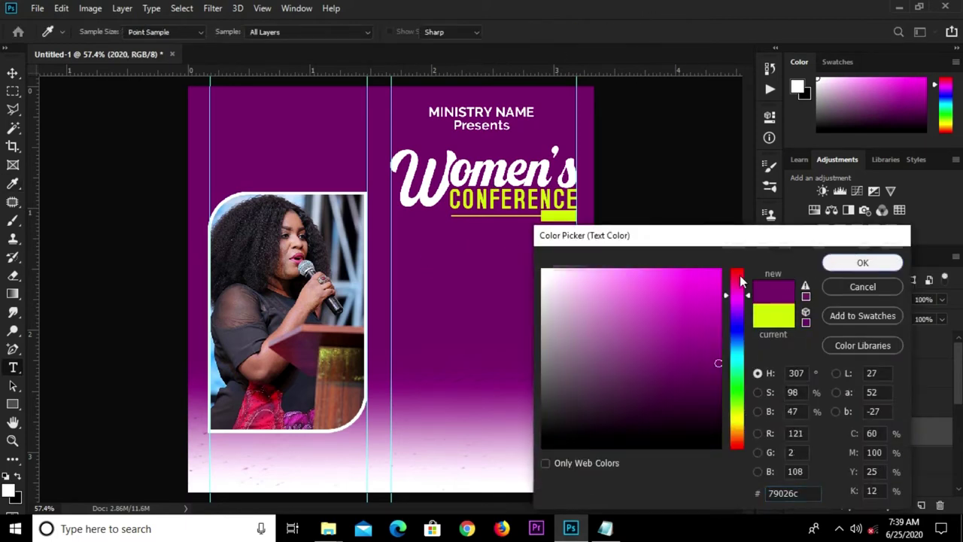
{"action": "key", "text": "Return"}
Step: Move 2020 toward the yellow bar and put its layer at the top of the stack
{"action": "key", "text": "v"}
{"action": "left_click_drag", "start_coordinate": [501, 269], "coordinate": [595, 209]}
{"action": "left_click_drag", "start_coordinate": [875, 435], "coordinate": [890, 333]}
{"action": "scroll", "coordinate": [569, 204], "scroll_direction": "up", "scroll_amount": 2}
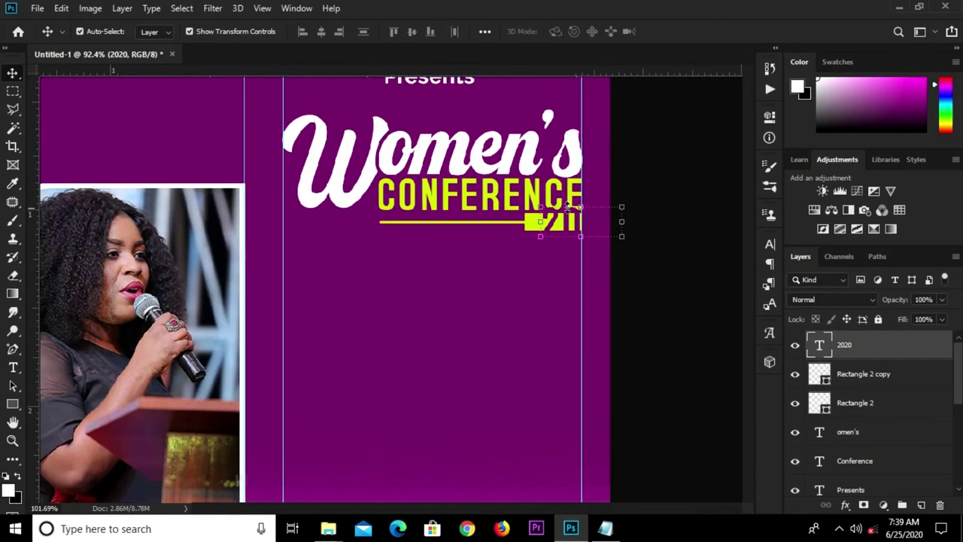
{"action": "scroll", "coordinate": [569, 204], "scroll_direction": "up", "scroll_amount": 2}
Step: Scale 2020 down so it fits inside the lime block under CONFERENCE
{"action": "key", "text": "ctrl+t"}
{"action": "mouse_move", "coordinate": [585, 190]}
{"action": "left_mouse_down"}
{"action": "mouse_move", "coordinate": [570, 222]}
{"action": "mouse_move", "coordinate": [543, 218]}
{"action": "mouse_move", "coordinate": [550, 210]}
{"action": "left_mouse_up"}
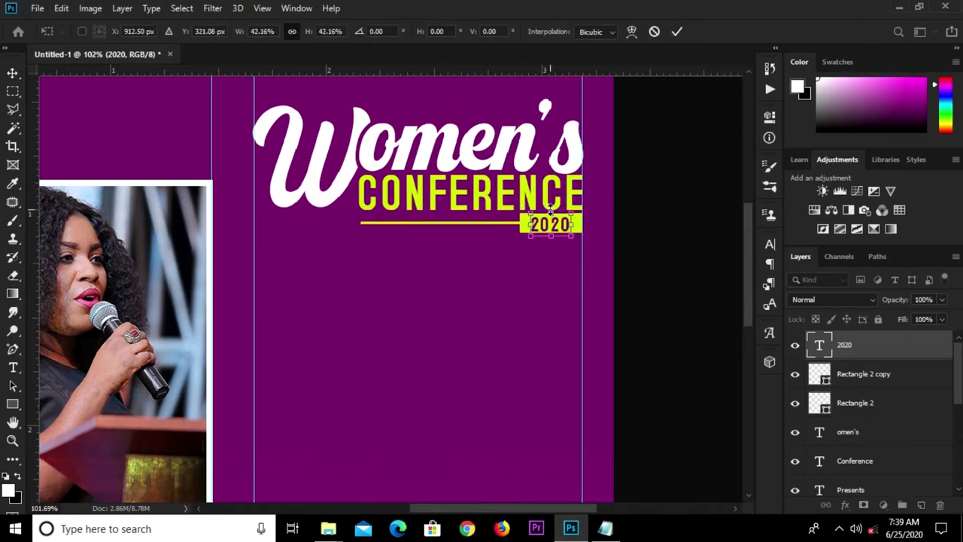
{"action": "scroll", "coordinate": [550, 210], "scroll_direction": "up", "scroll_amount": 2}
{"action": "scroll", "coordinate": [551, 211], "scroll_direction": "up", "scroll_amount": 2}
{"action": "left_click_drag", "start_coordinate": [553, 213], "coordinate": [555, 213]}
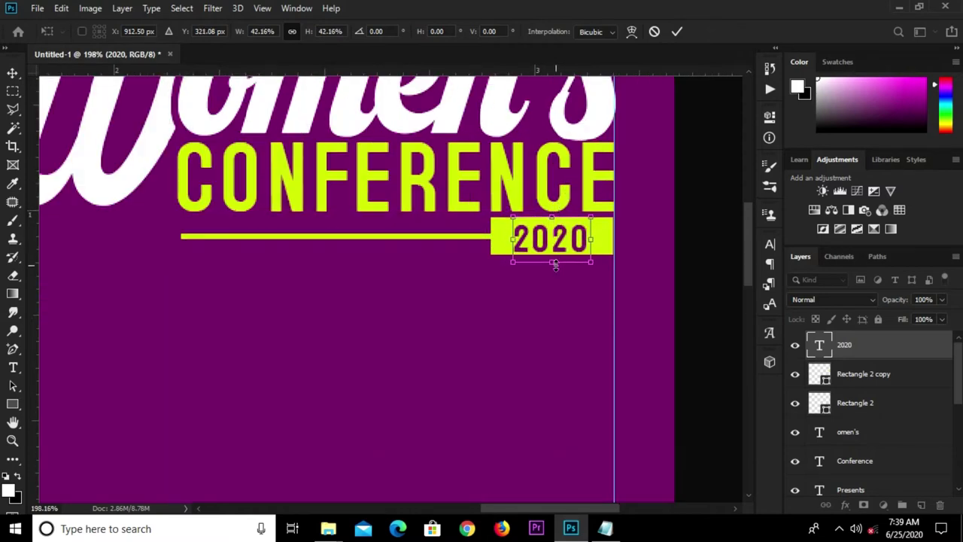
{"action": "left_click_drag", "start_coordinate": [554, 264], "coordinate": [555, 268]}
{"action": "key", "text": "Up"}
{"action": "key", "text": "Up"}
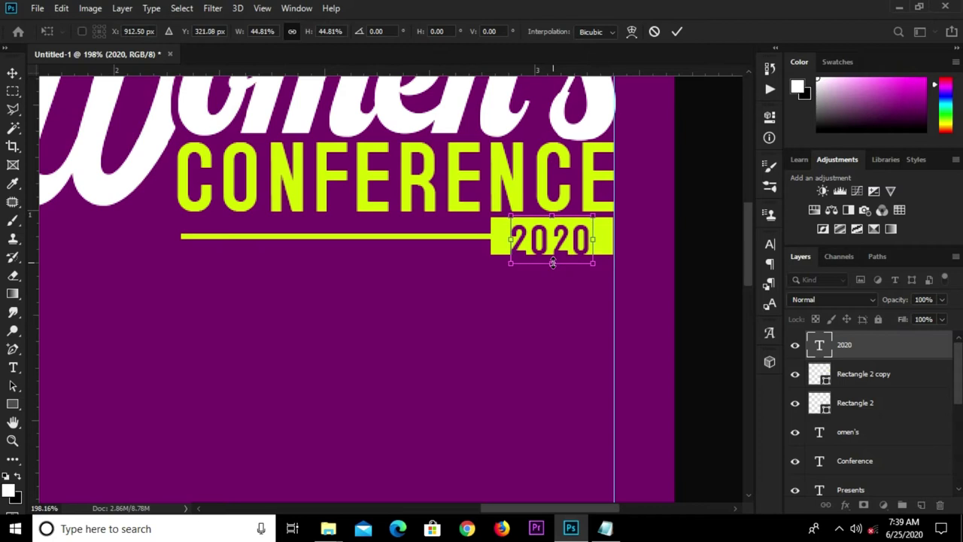
{"action": "key", "text": "Return"}
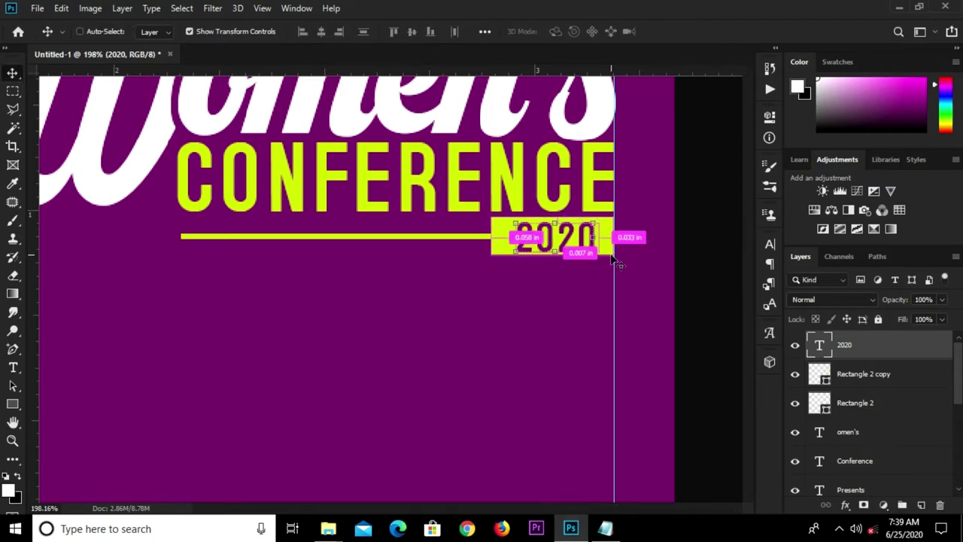
{"action": "key", "text": "ctrl+0"}
{"action": "left_click", "coordinate": [638, 207]}
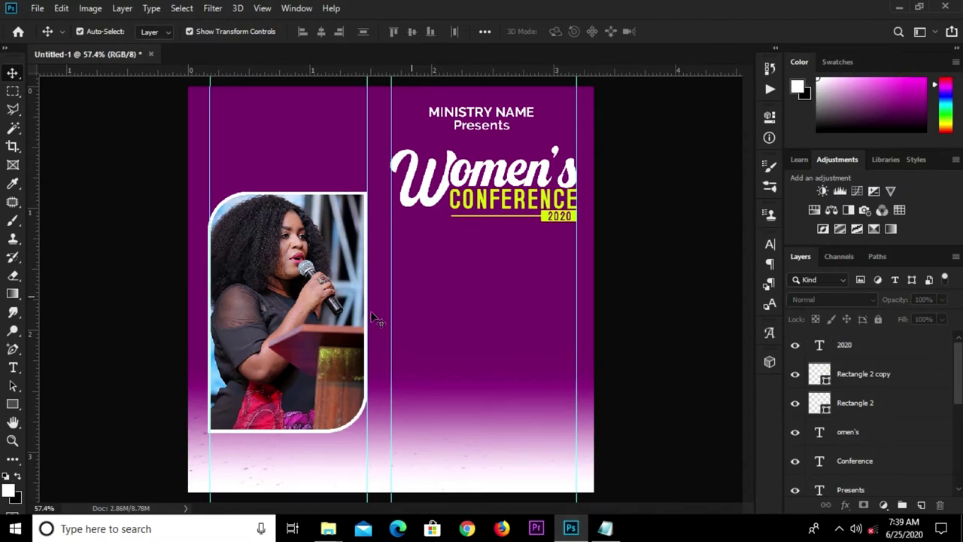
Step: Draw a white 306 × 50 px rectangle below the 2020 line
{"action": "left_click", "coordinate": [12, 406]}
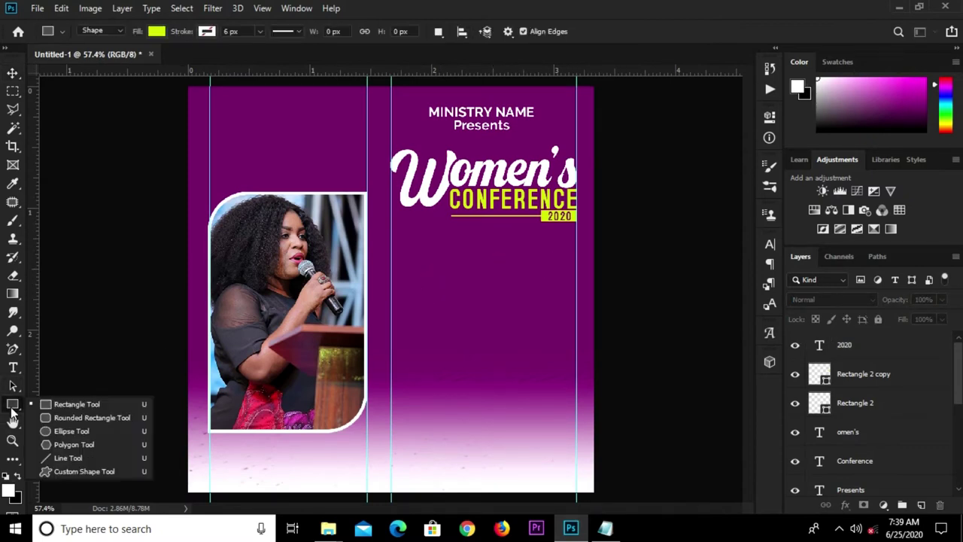
{"action": "left_click", "coordinate": [55, 404]}
{"action": "left_click", "coordinate": [156, 32]}
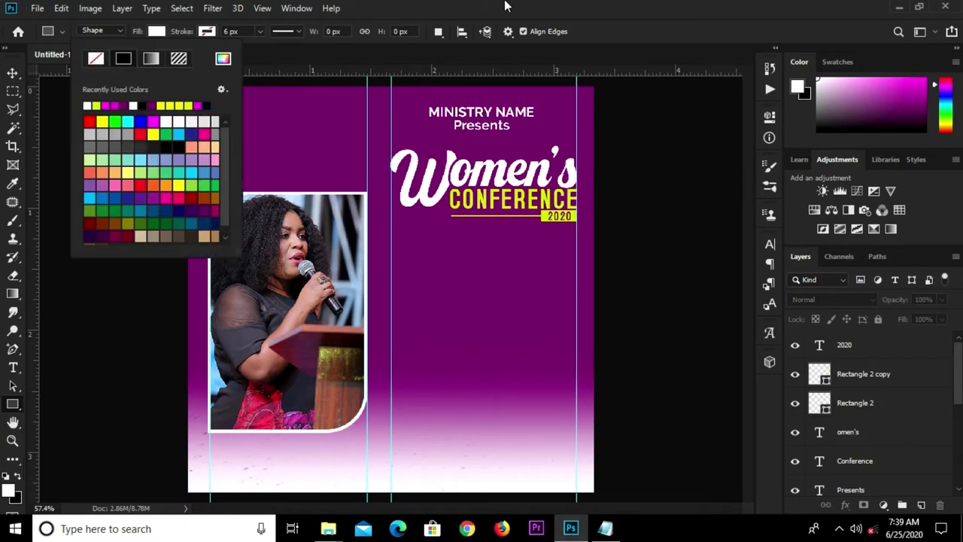
{"action": "left_click", "coordinate": [504, 214]}
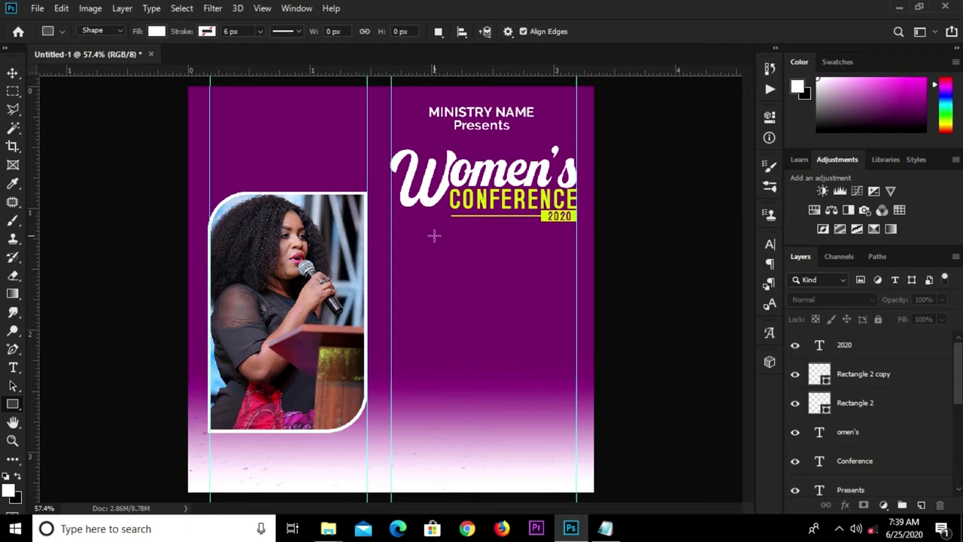
{"action": "left_click_drag", "start_coordinate": [434, 235], "coordinate": [556, 254]}
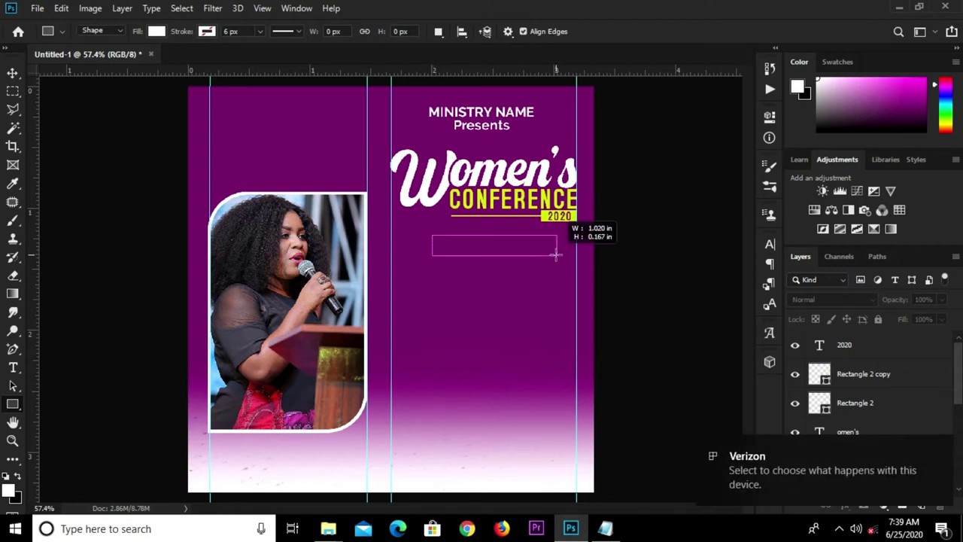
{"action": "left_click_drag", "start_coordinate": [555, 255], "coordinate": [554, 255]}
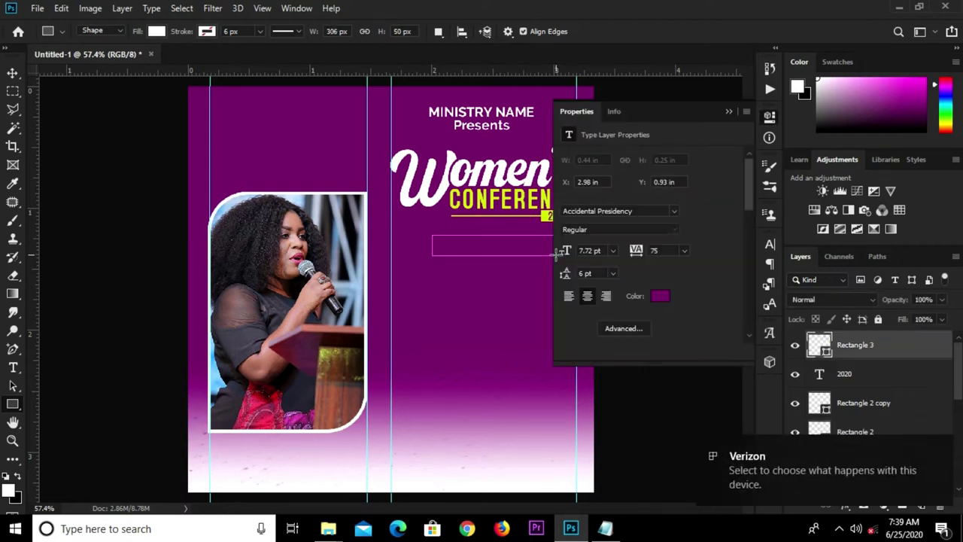
Step: Shift the white bar slightly and round its top-left and bottom-right corners to 30 px
{"action": "key", "text": "v"}
{"action": "left_click_drag", "start_coordinate": [518, 250], "coordinate": [508, 259]}
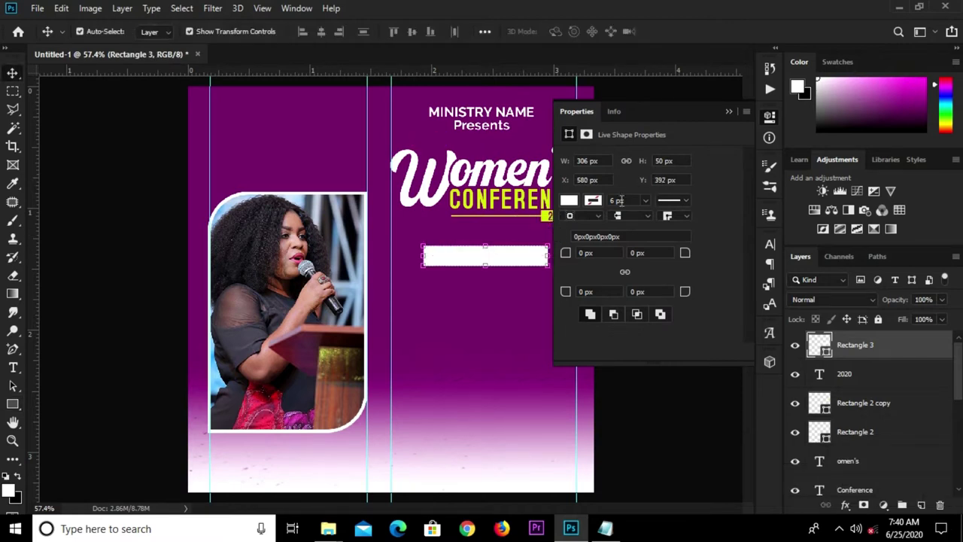
{"action": "left_click", "coordinate": [580, 254]}
{"action": "type", "text": "0"}
{"action": "key", "text": "Return"}
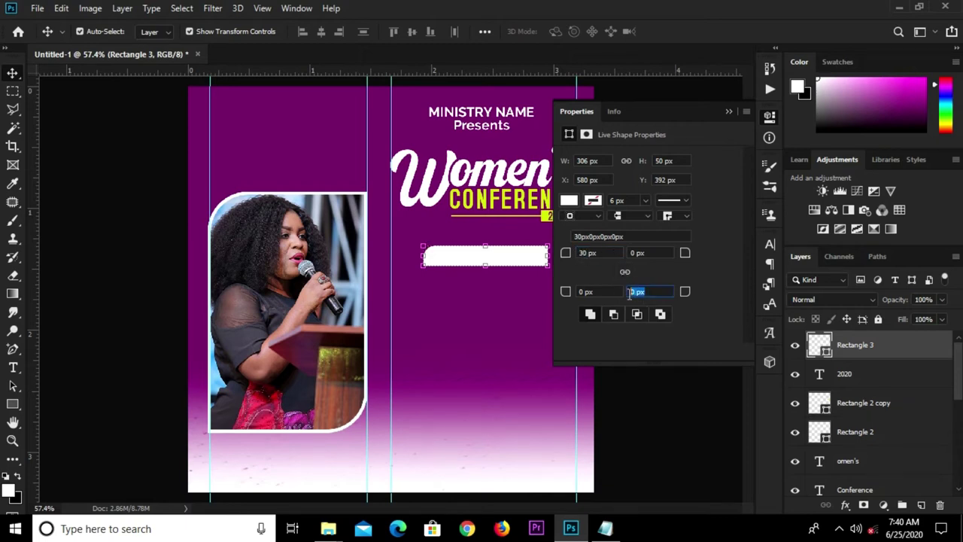
{"action": "type", "text": "30"}
{"action": "key", "text": "Return"}
{"action": "left_click", "coordinate": [729, 114]}
Step: Copy the 'Serminar Info' line from the Notepad notes
{"action": "left_click", "coordinate": [668, 245]}
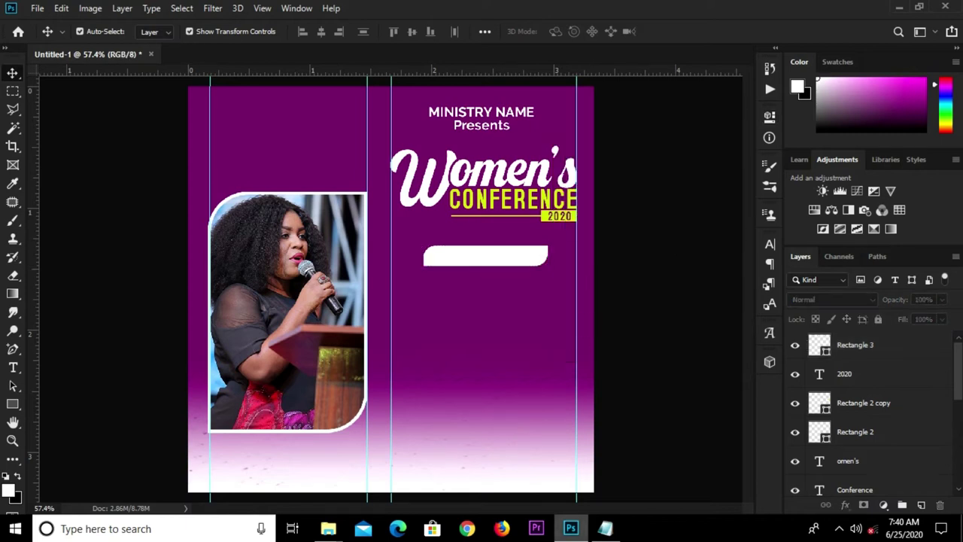
{"action": "left_click", "coordinate": [608, 530]}
{"action": "scroll", "coordinate": [292, 224], "scroll_direction": "up", "scroll_amount": 3}
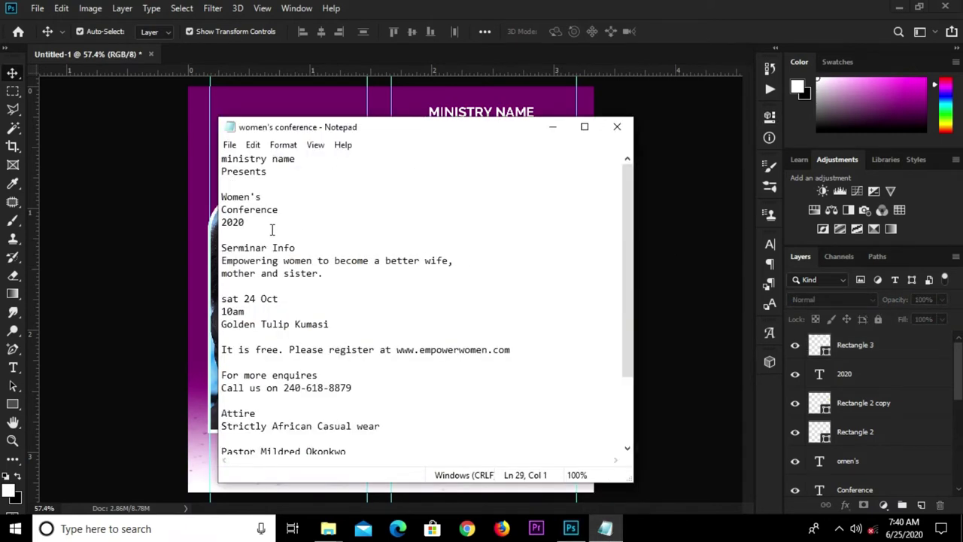
{"action": "left_click_drag", "start_coordinate": [277, 248], "coordinate": [222, 241]}
{"action": "right_click", "coordinate": [223, 254]}
{"action": "left_click", "coordinate": [263, 299]}
{"action": "left_click", "coordinate": [443, 57]}
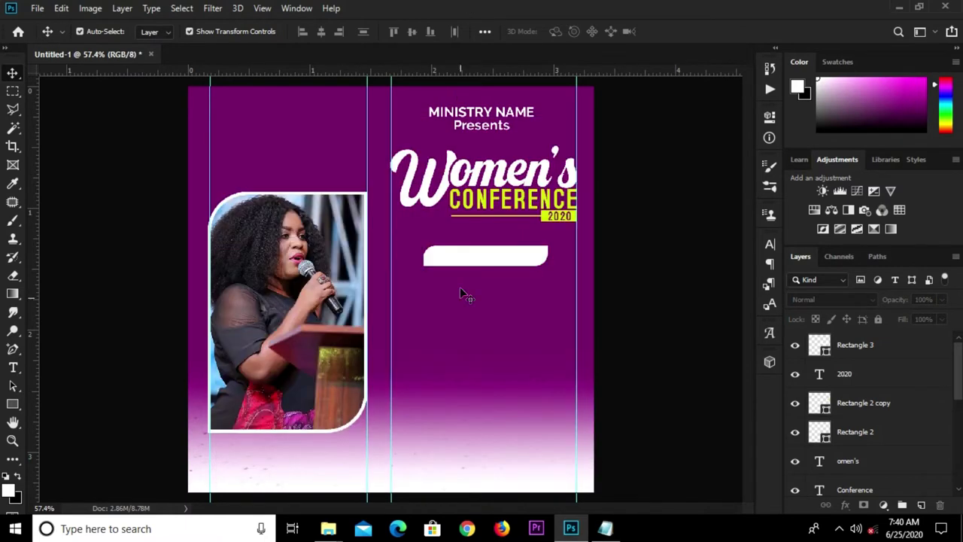
{"action": "left_click", "coordinate": [13, 368]}
Step: Paste 'Serminar Info' as a new text layer and move it into the white bar
{"action": "left_click", "coordinate": [470, 336]}
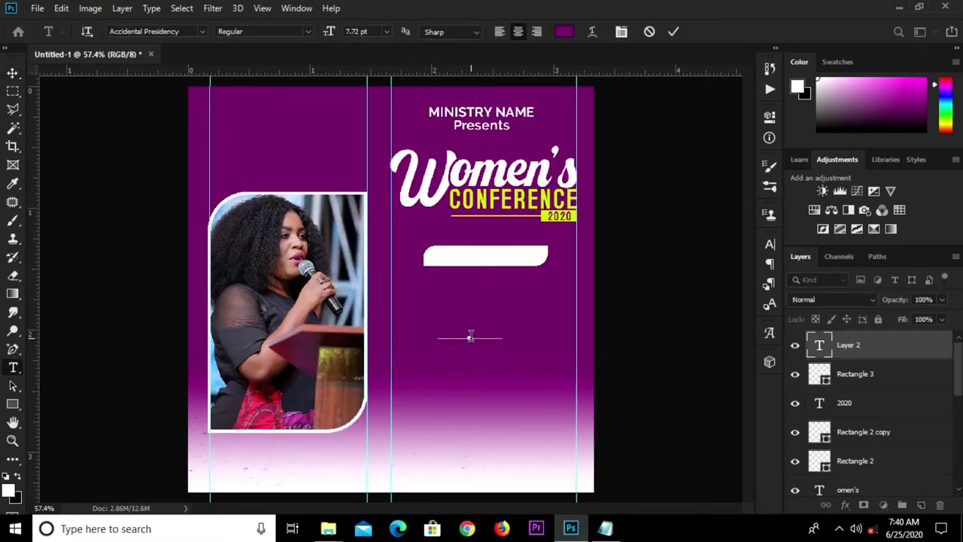
{"action": "key", "text": "ctrl+a"}
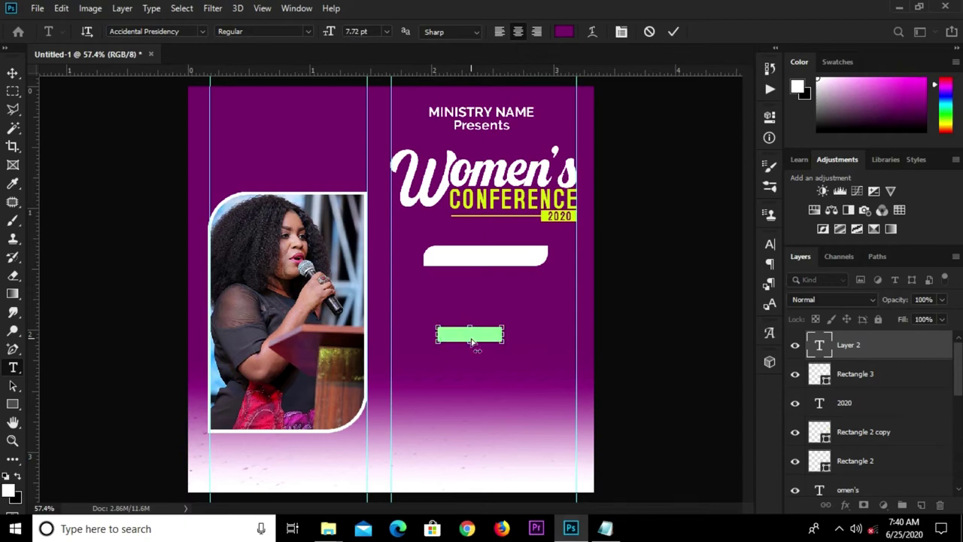
{"action": "key", "text": "BackSpace"}
{"action": "key", "text": "ctrl+v"}
{"action": "key", "text": "ctrl+Return"}
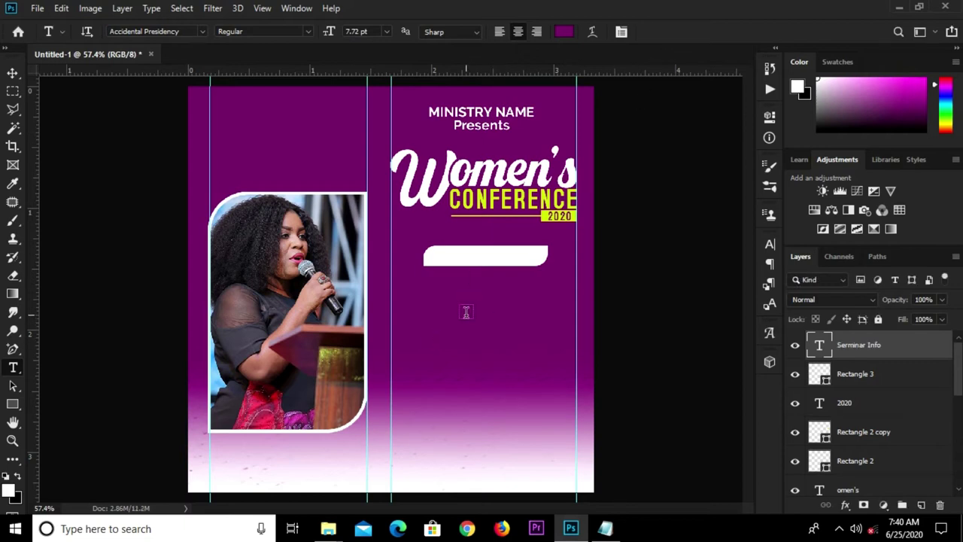
{"action": "key", "text": "v"}
{"action": "mouse_move", "coordinate": [460, 333]}
{"action": "left_mouse_down"}
{"action": "mouse_move", "coordinate": [469, 257]}
{"action": "mouse_move", "coordinate": [505, 270]}
{"action": "left_mouse_up"}
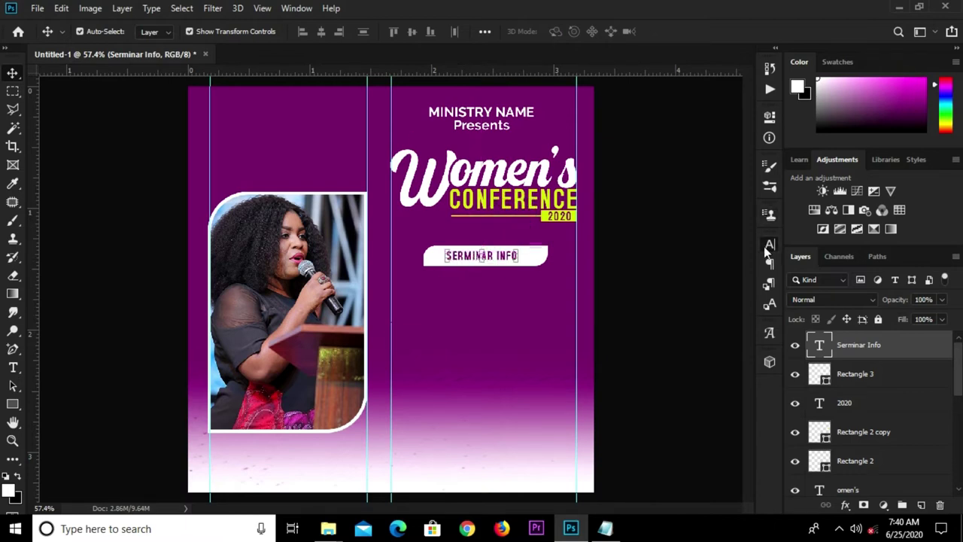
Step: Style the label Raleway Bold, 9 pt, All Caps off, tracking 0
{"action": "left_click", "coordinate": [769, 246]}
{"action": "left_click", "coordinate": [683, 264]}
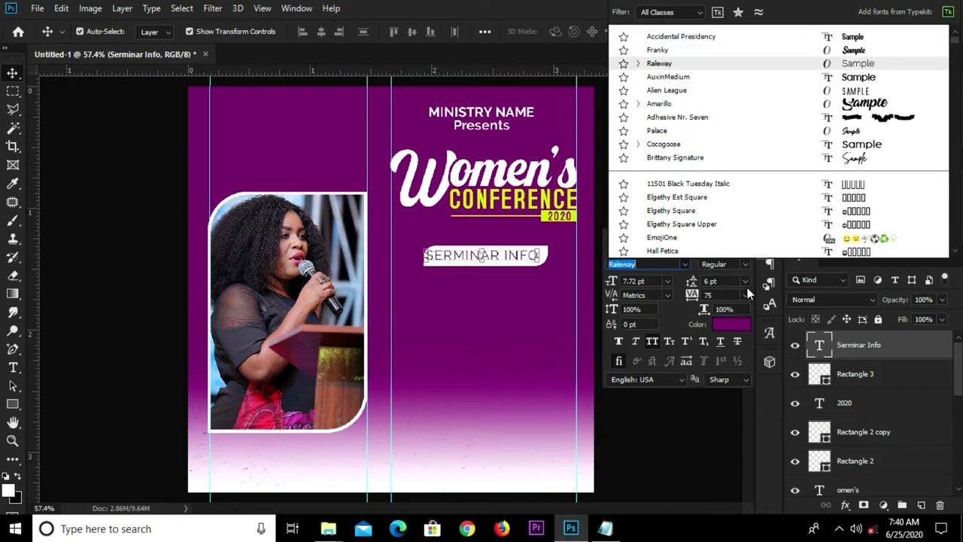
{"action": "left_click", "coordinate": [745, 264]}
{"action": "left_click", "coordinate": [746, 264]}
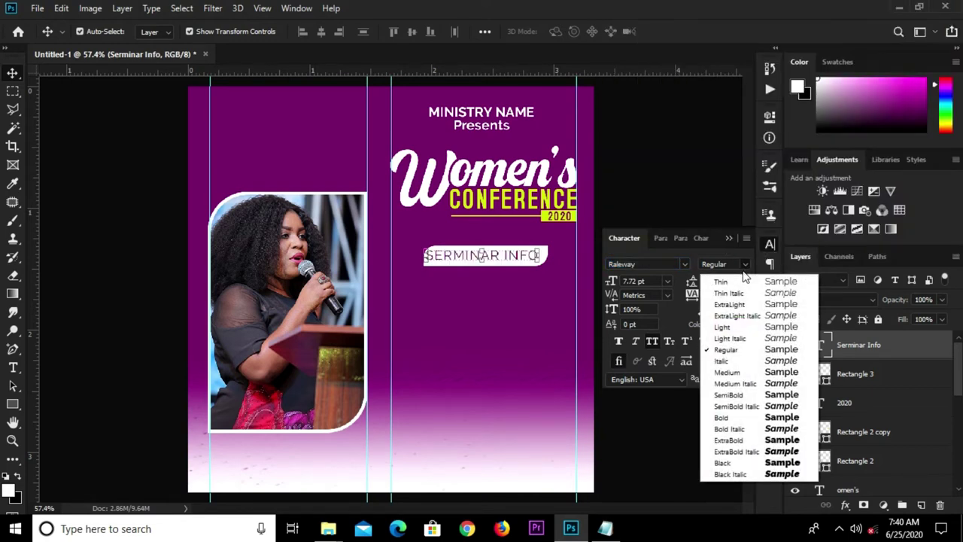
{"action": "left_click", "coordinate": [720, 417]}
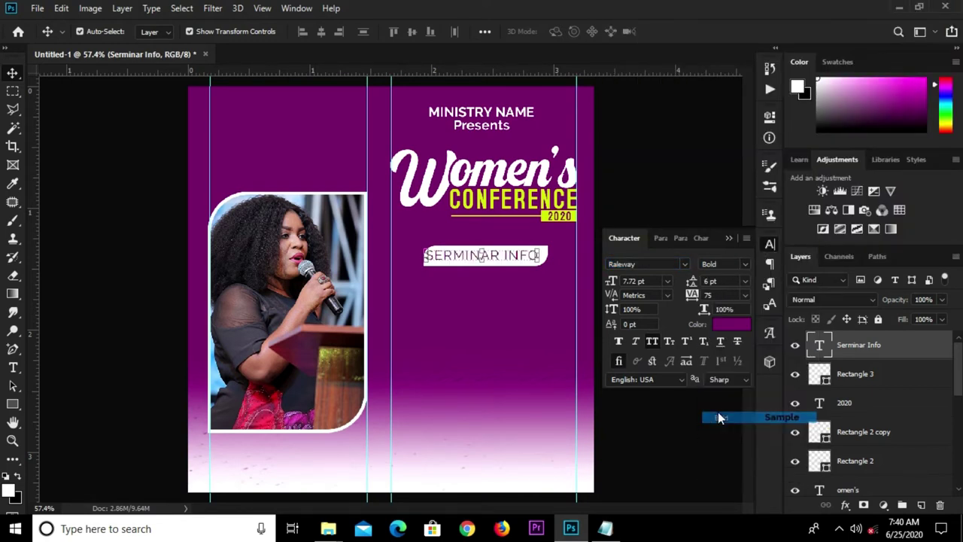
{"action": "left_click", "coordinate": [649, 342]}
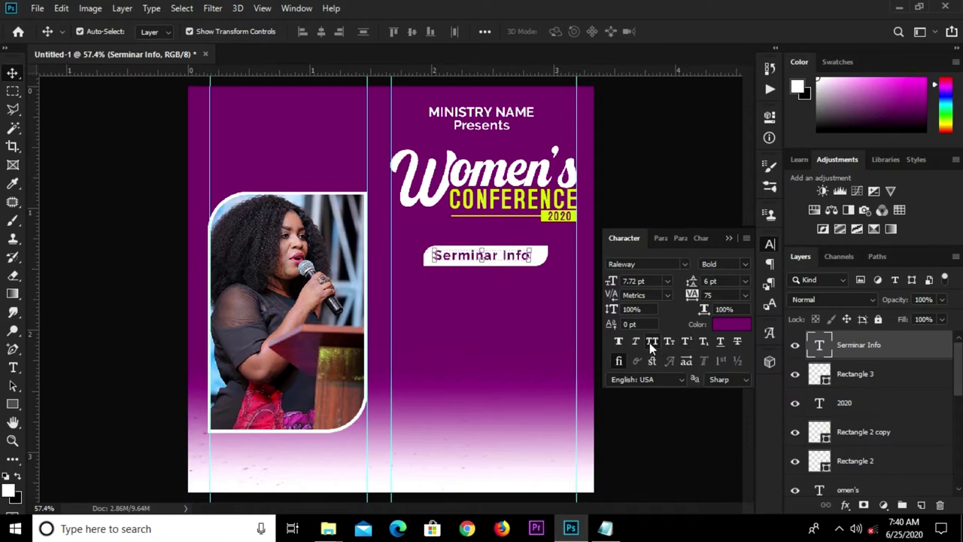
{"action": "left_click", "coordinate": [621, 281]}
{"action": "type", "text": "9"}
{"action": "key", "text": "Return"}
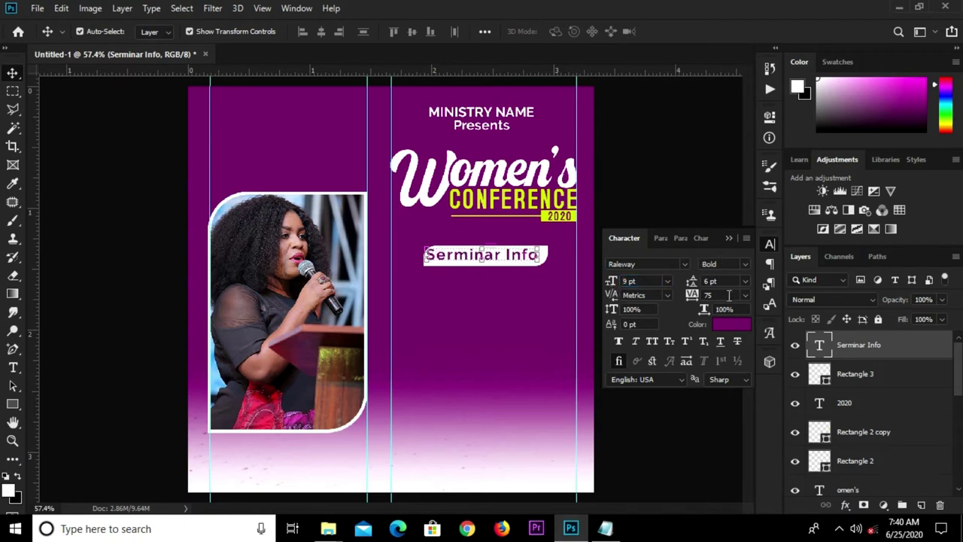
{"action": "left_click", "coordinate": [744, 294]}
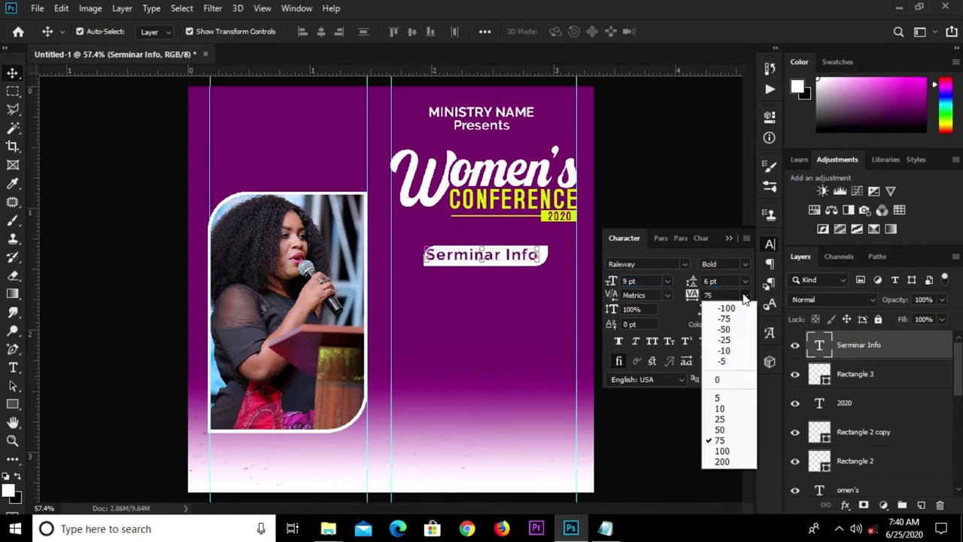
{"action": "left_click", "coordinate": [721, 380]}
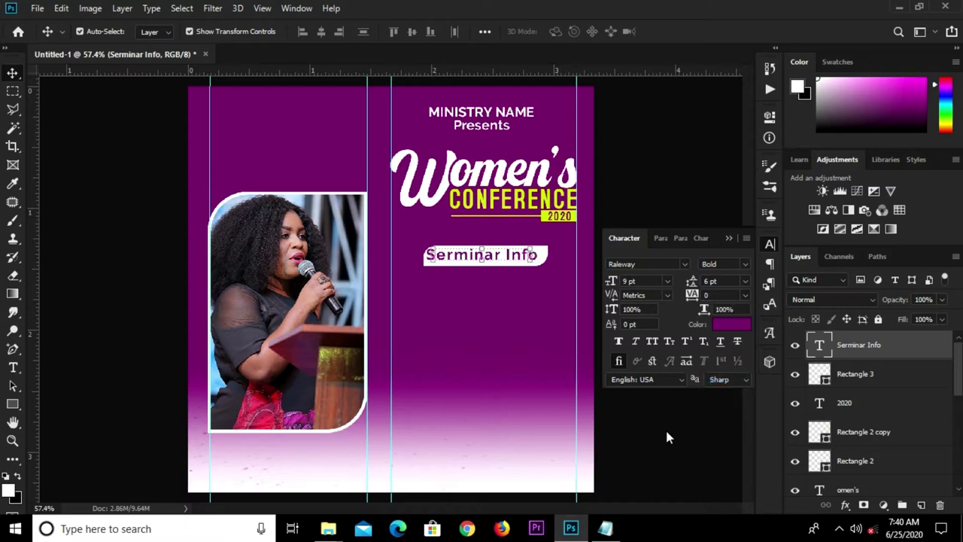
{"action": "left_click", "coordinate": [667, 428]}
{"action": "left_click", "coordinate": [516, 256]}
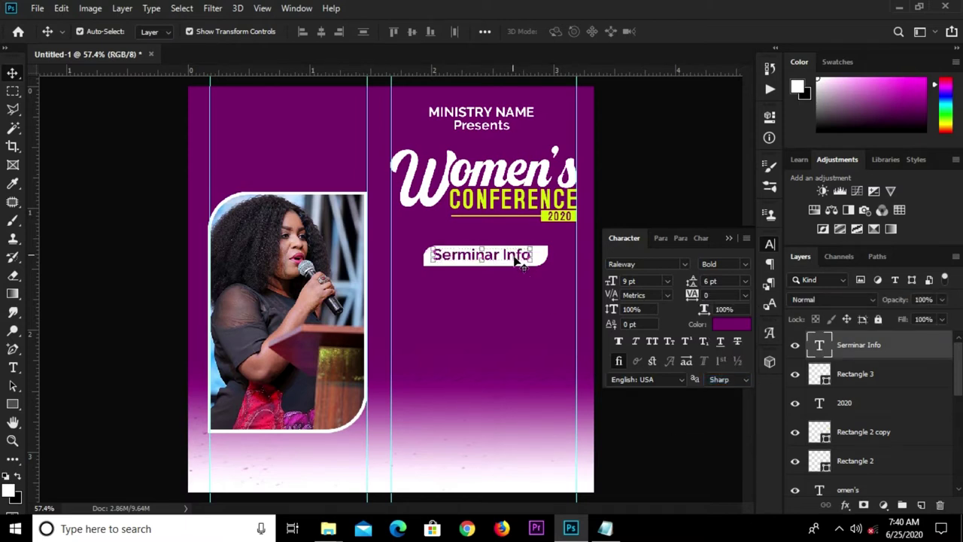
Step: Narrow the white Rectangle 3 bar to about 89% width and nudge it around the label
{"action": "scroll", "coordinate": [516, 256], "scroll_direction": "up", "scroll_amount": 3}
{"action": "key", "text": "Down"}
{"action": "key", "text": "Down"}
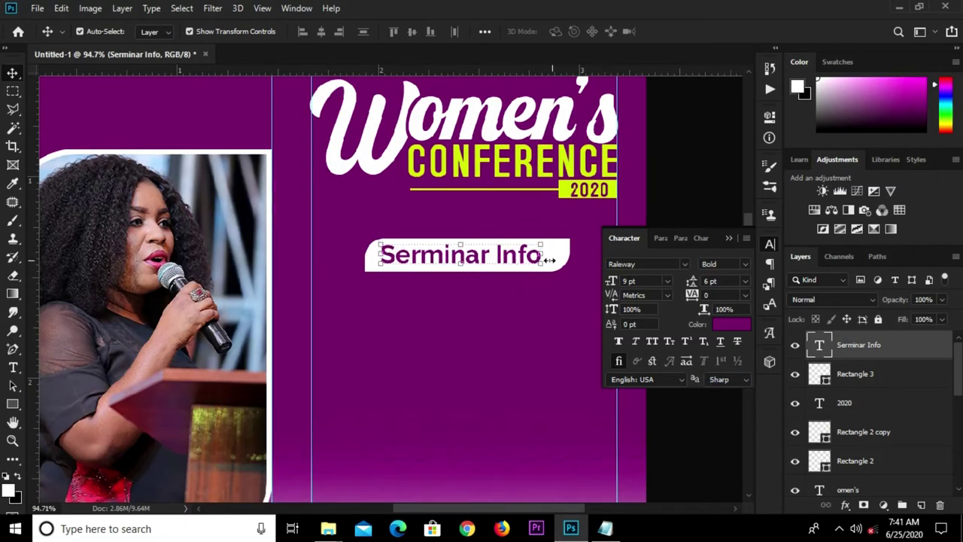
{"action": "left_click", "coordinate": [559, 258]}
{"action": "key", "text": "ctrl+t"}
{"action": "left_click_drag", "start_coordinate": [565, 256], "coordinate": [548, 260]}
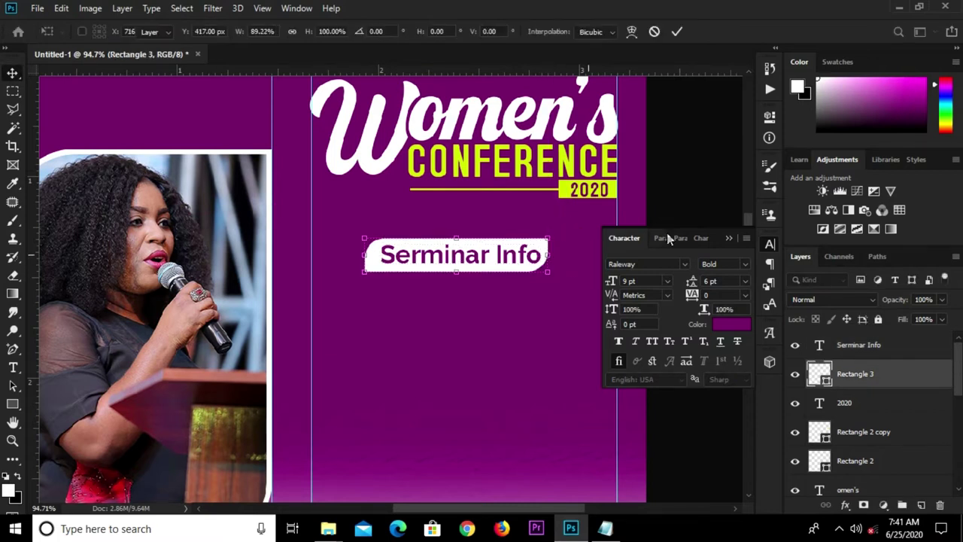
{"action": "key", "text": "Return"}
{"action": "left_click", "coordinate": [728, 237]}
{"action": "key", "text": "Right"}
{"action": "key", "text": "Right"}
{"action": "key", "text": "Right"}
{"action": "key", "text": "Right"}
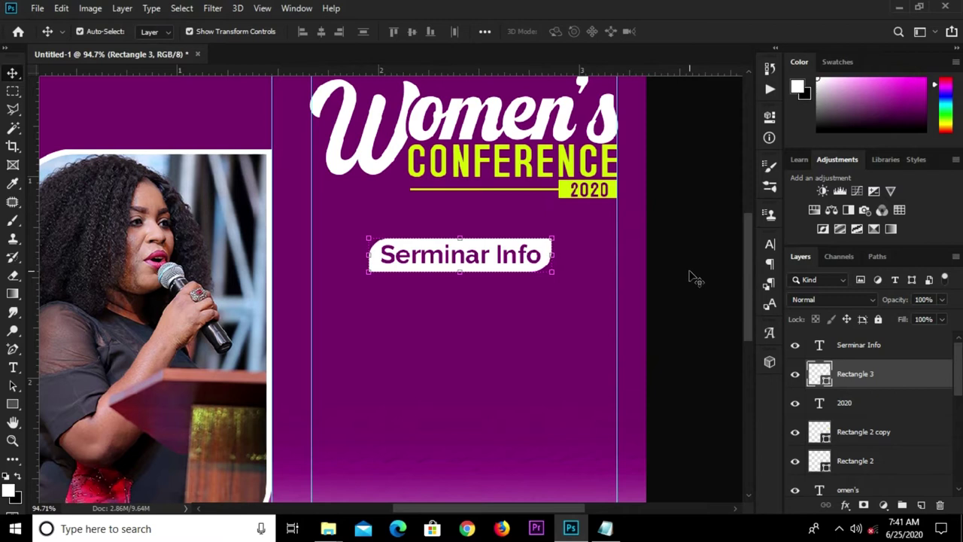
{"action": "key", "text": "Left"}
{"action": "key", "text": "Left"}
Step: Group the white bar Rectangle 3 with the Serminar Info text as Group 1
{"action": "left_click", "coordinate": [850, 373], "text": "ctrl"}
{"action": "left_click", "coordinate": [853, 377]}
{"action": "left_click", "coordinate": [852, 348], "text": "ctrl"}
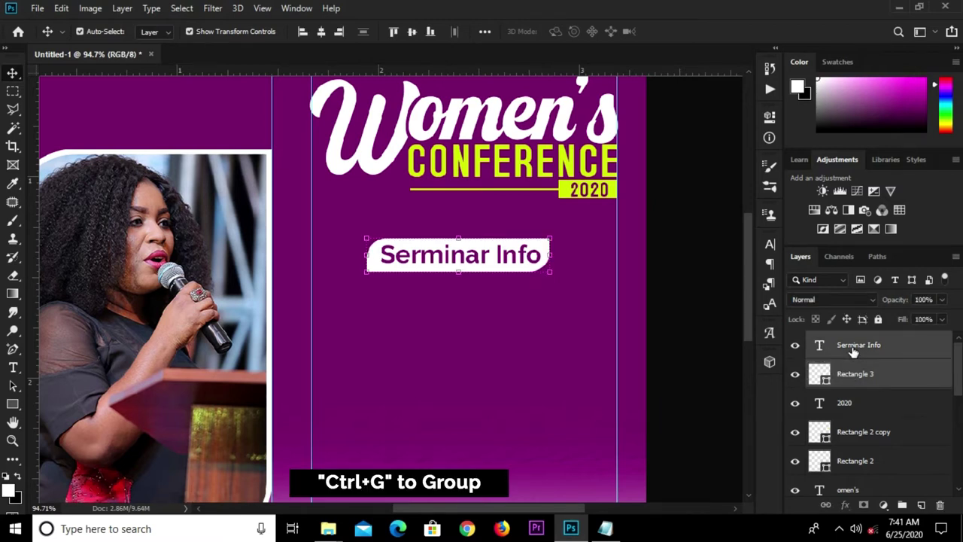
{"action": "key", "text": "ctrl+g"}
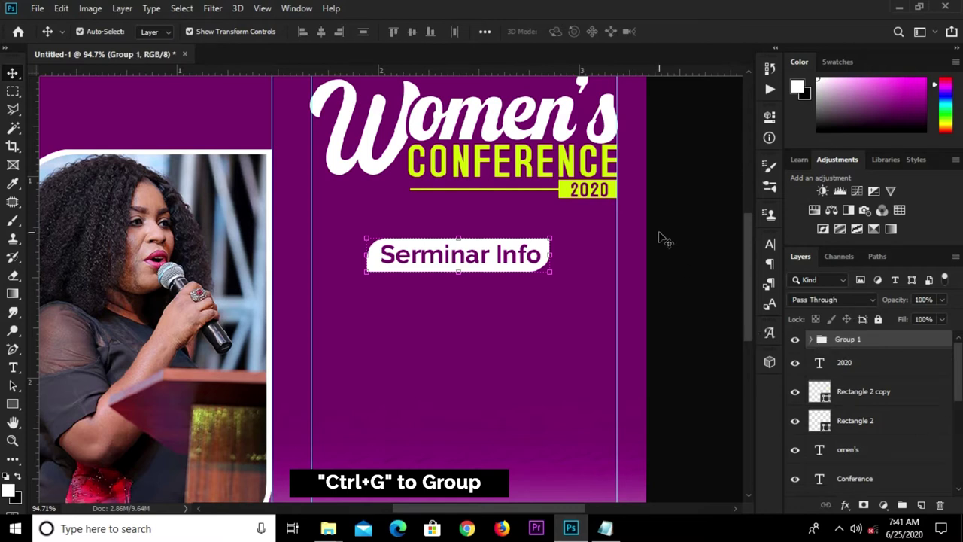
Step: Find the Women's title and large W layers in the Layers panel
{"action": "left_click", "coordinate": [665, 237]}
{"action": "left_click", "coordinate": [502, 130]}
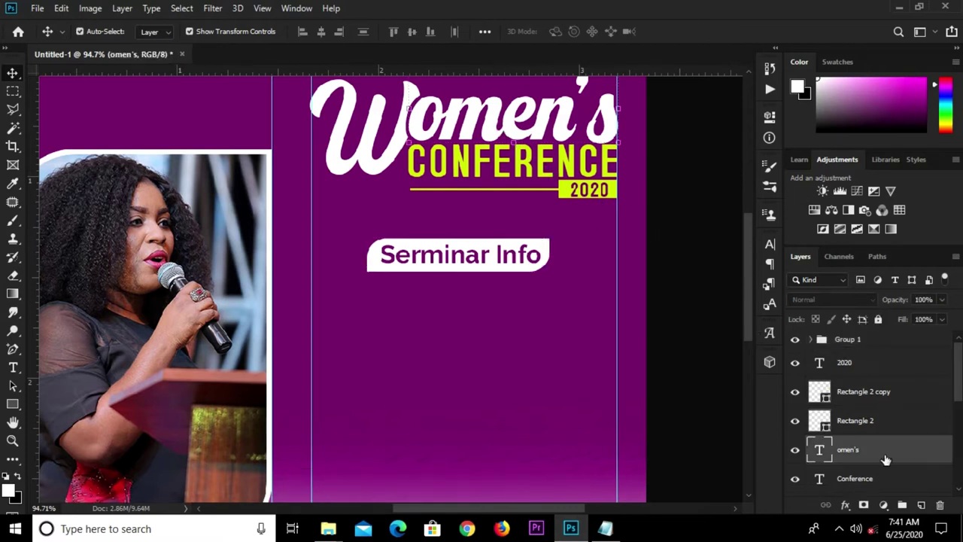
{"action": "scroll", "coordinate": [888, 464], "scroll_direction": "down", "scroll_amount": 3}
{"action": "scroll", "coordinate": [888, 464], "scroll_direction": "down", "scroll_amount": 2}
{"action": "scroll", "coordinate": [882, 466], "scroll_direction": "down", "scroll_amount": 3}
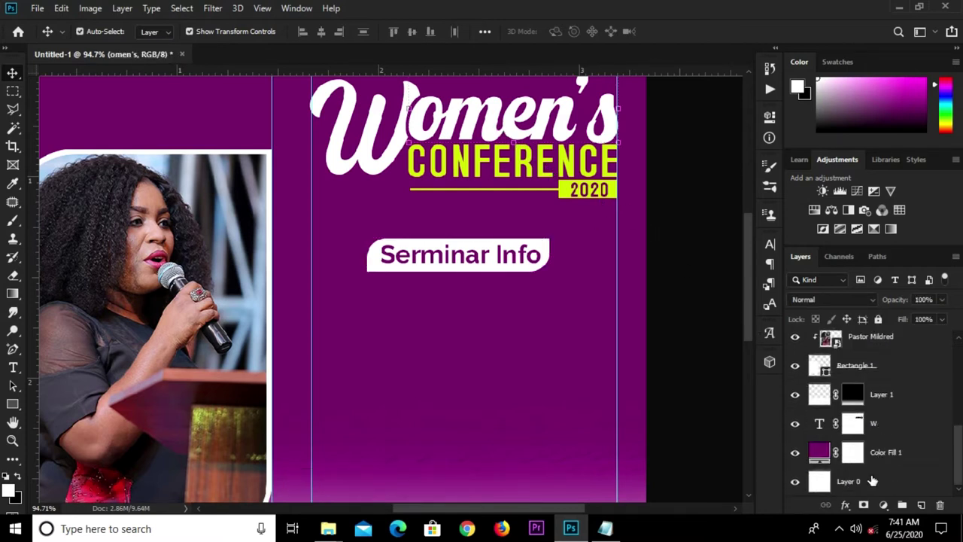
{"action": "scroll", "coordinate": [885, 436], "scroll_direction": "up", "scroll_amount": 3}
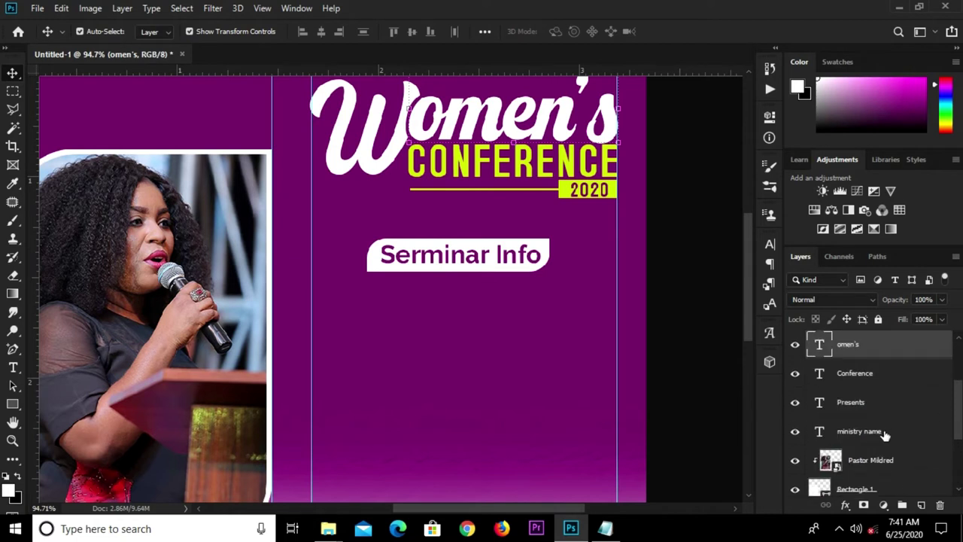
{"action": "scroll", "coordinate": [885, 436], "scroll_direction": "up", "scroll_amount": 2}
{"action": "scroll", "coordinate": [886, 436], "scroll_direction": "up", "scroll_amount": 2}
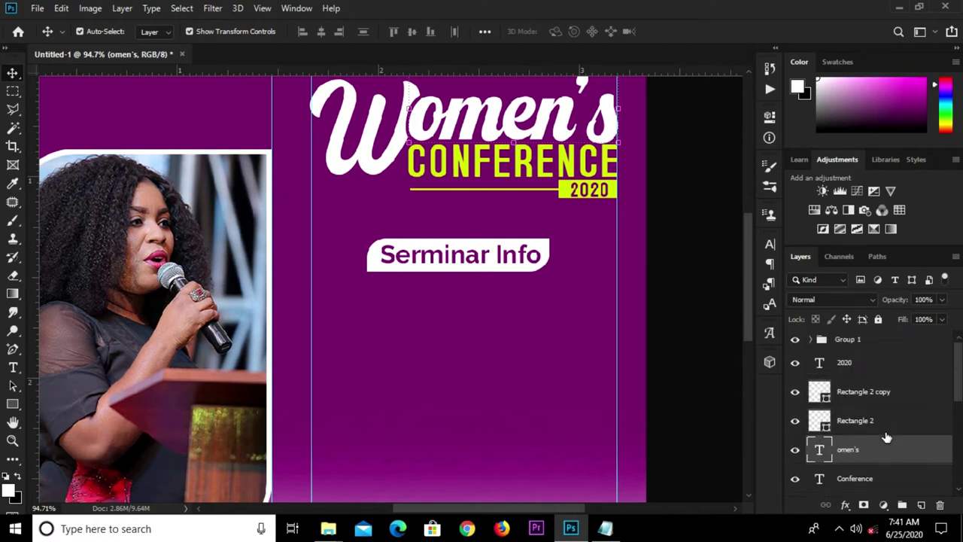
{"action": "scroll", "coordinate": [886, 437], "scroll_direction": "down", "scroll_amount": 3}
{"action": "scroll", "coordinate": [887, 437], "scroll_direction": "down", "scroll_amount": 1}
{"action": "scroll", "coordinate": [886, 437], "scroll_direction": "down", "scroll_amount": 1}
{"action": "scroll", "coordinate": [886, 437], "scroll_direction": "down", "scroll_amount": 3}
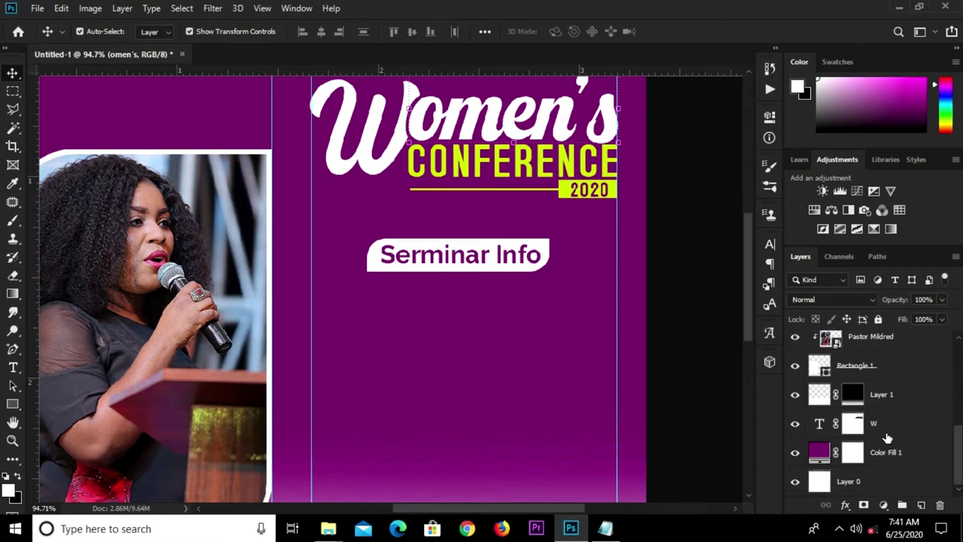
{"action": "left_click", "coordinate": [897, 427]}
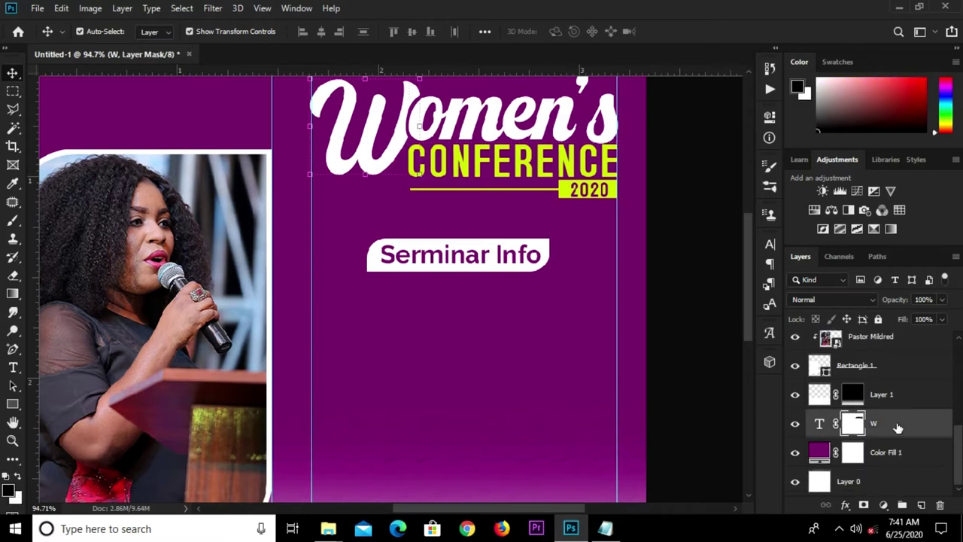
{"action": "scroll", "coordinate": [907, 401], "scroll_direction": "up", "scroll_amount": 2}
{"action": "scroll", "coordinate": [903, 406], "scroll_direction": "up", "scroll_amount": 5}
{"action": "scroll", "coordinate": [902, 408], "scroll_direction": "down", "scroll_amount": 2}
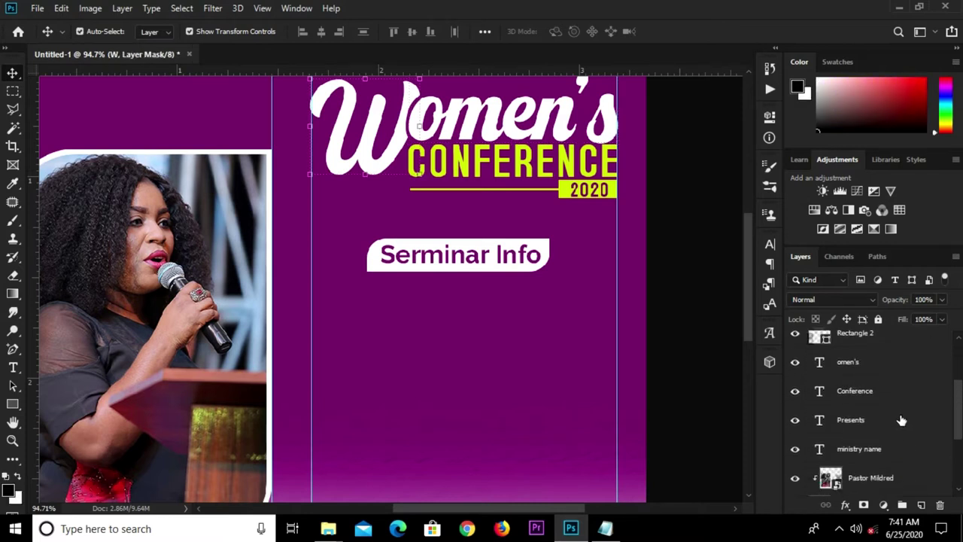
{"action": "scroll", "coordinate": [897, 411], "scroll_direction": "down", "scroll_amount": 1}
{"action": "scroll", "coordinate": [898, 412], "scroll_direction": "up", "scroll_amount": 1}
Step: Group the Conference, Women's, yellow underline, Rectangle 2 copy and 2020 layers as Group 2
{"action": "left_click", "coordinate": [855, 416]}
{"action": "left_click", "coordinate": [873, 381], "text": "shift"}
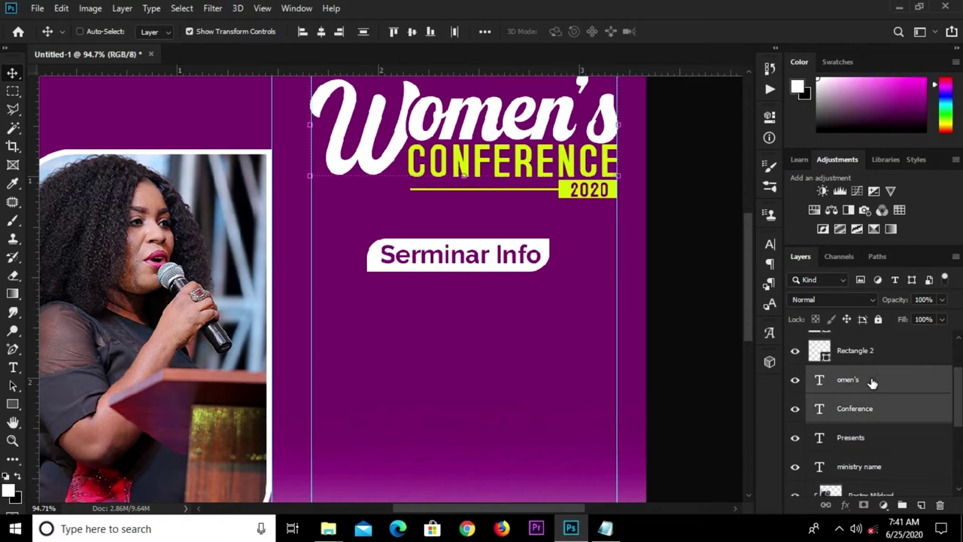
{"action": "scroll", "coordinate": [872, 406], "scroll_direction": "up", "scroll_amount": 2}
{"action": "scroll", "coordinate": [872, 425], "scroll_direction": "up", "scroll_amount": 1}
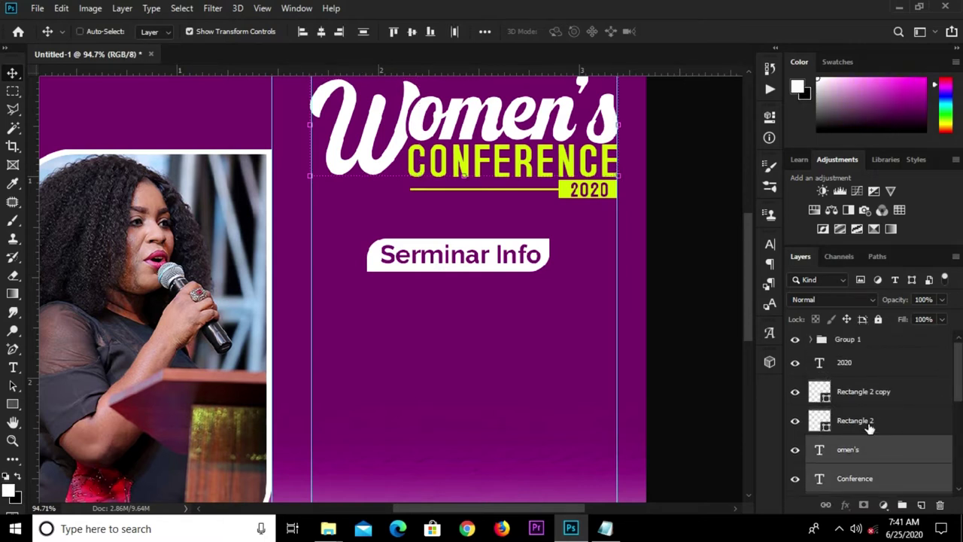
{"action": "left_click", "coordinate": [869, 426], "text": "shift"}
{"action": "left_click", "coordinate": [870, 404], "text": "shift"}
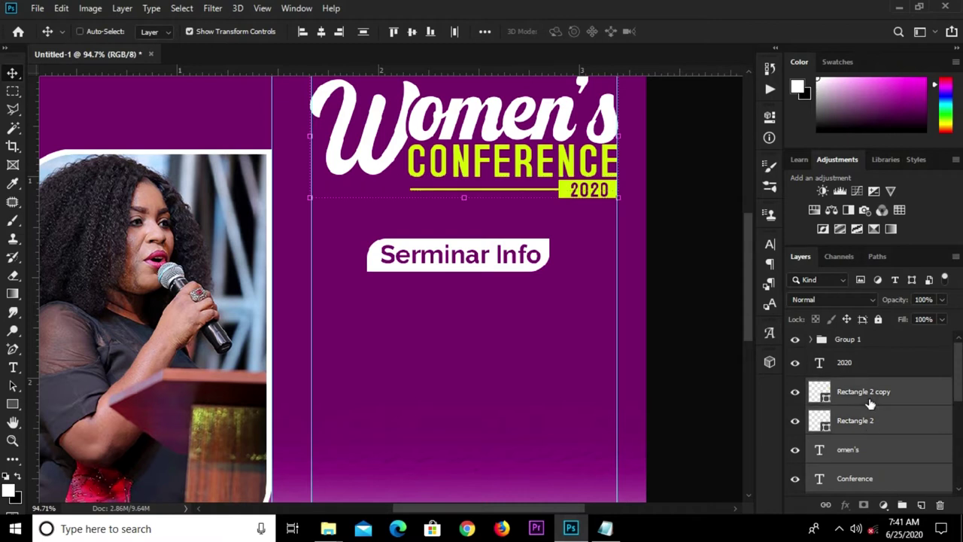
{"action": "left_click", "coordinate": [867, 369], "text": "shift"}
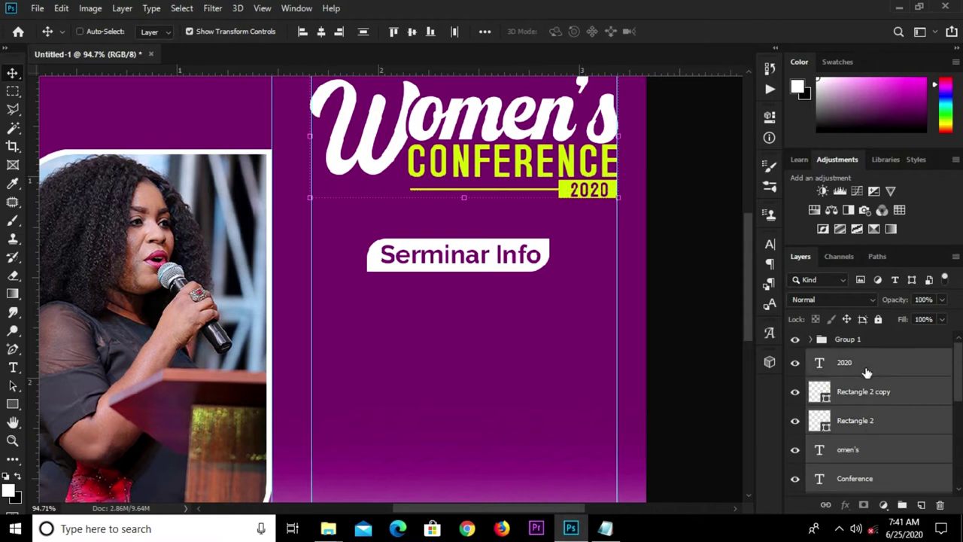
{"action": "key", "text": "ctrl+g"}
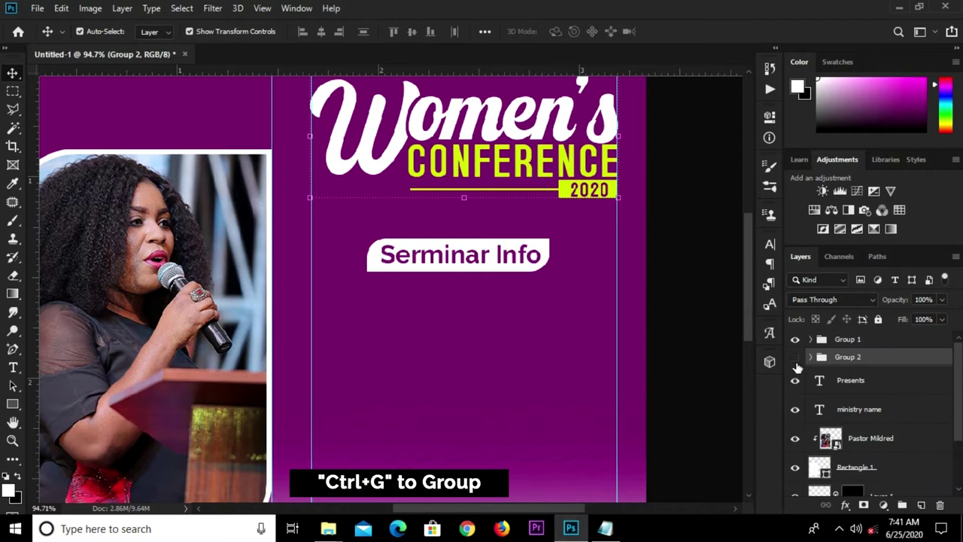
Step: Toggle Group 2's visibility to check it, then select the Serminar Info label group
{"action": "left_click", "coordinate": [795, 358]}
{"action": "left_click", "coordinate": [795, 358]}
{"action": "left_click", "coordinate": [692, 312]}
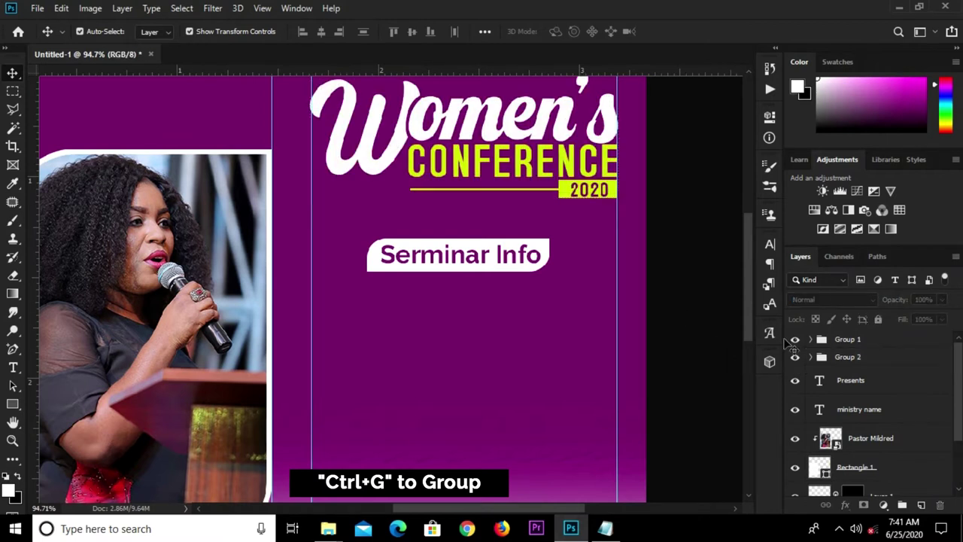
{"action": "left_click", "coordinate": [859, 340]}
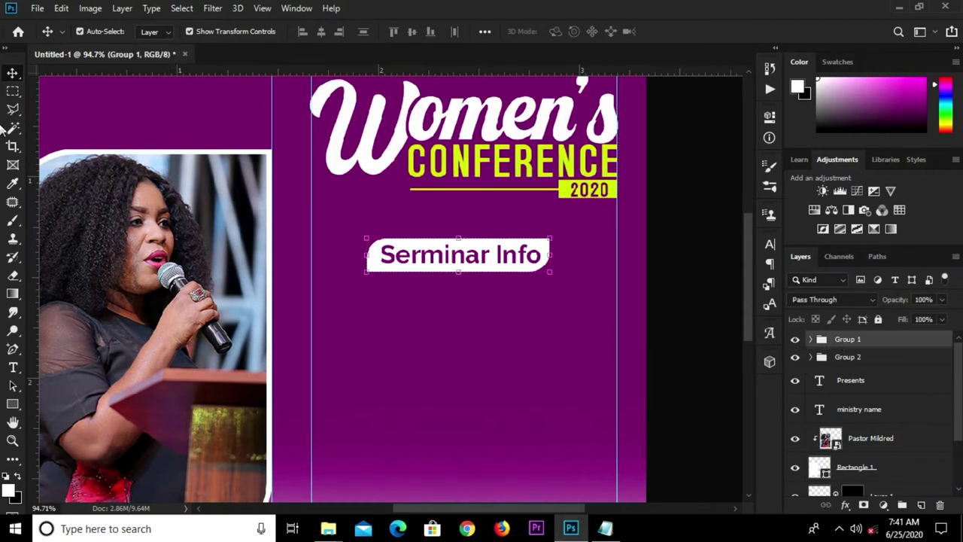
{"action": "left_click", "coordinate": [13, 90]}
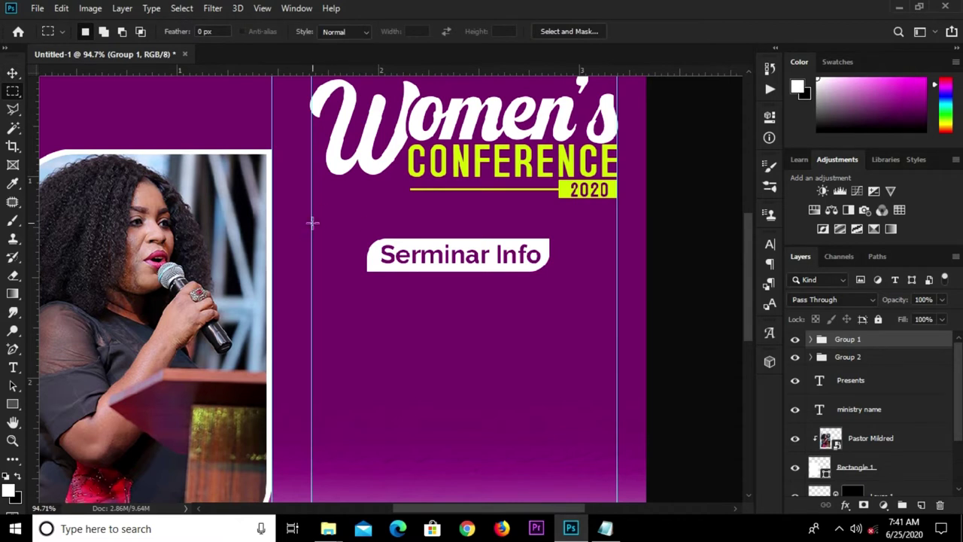
Step: Centre the Serminar Info group horizontally across the text column, then nudge it up slightly
{"action": "left_click_drag", "start_coordinate": [312, 222], "coordinate": [615, 314]}
{"action": "left_click", "coordinate": [614, 313]}
{"action": "left_click", "coordinate": [12, 73]}
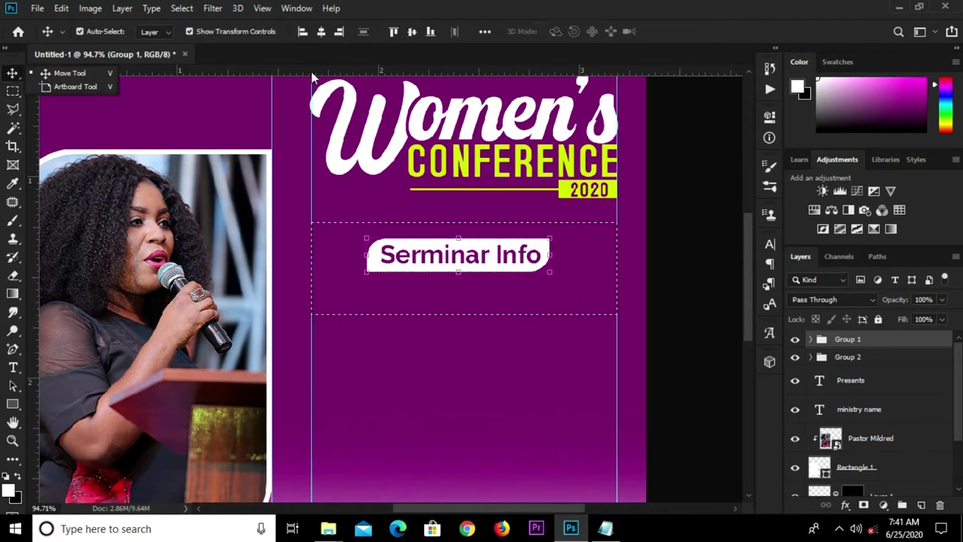
{"action": "left_click", "coordinate": [320, 32]}
{"action": "key", "text": "ctrl+d"}
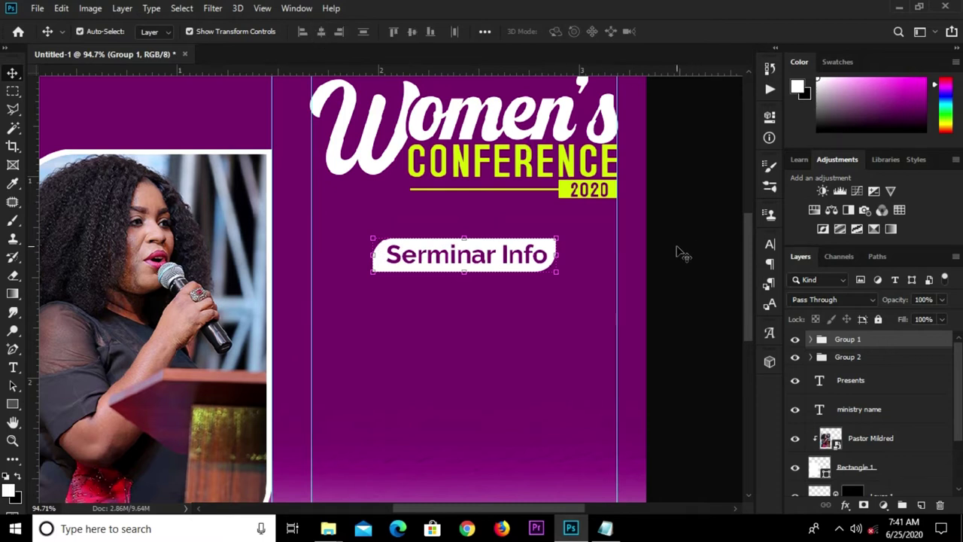
{"action": "key", "text": "Up"}
{"action": "key", "text": "Up"}
{"action": "key", "text": "Up"}
{"action": "left_click", "coordinate": [659, 277]}
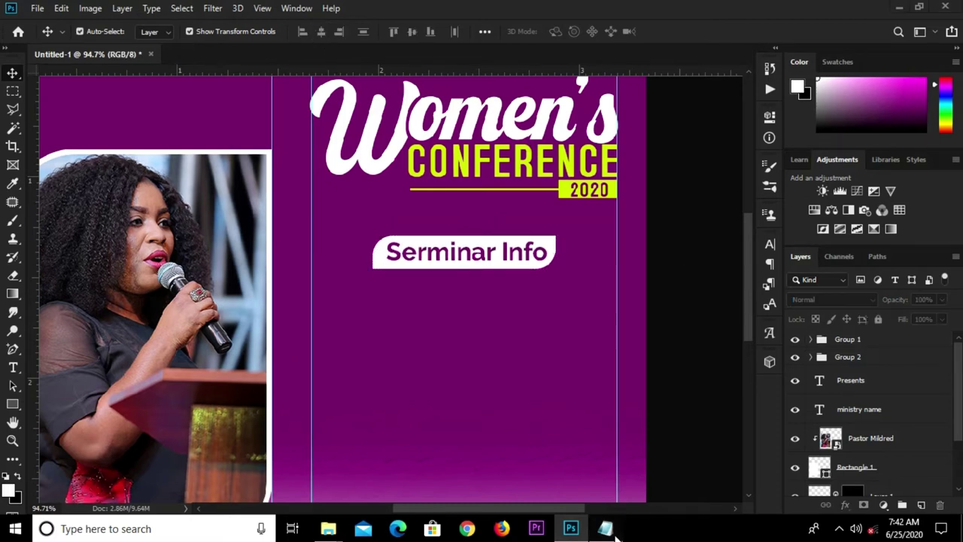
{"action": "left_click", "coordinate": [610, 529]}
Step: Copy the seminar description from Notepad and duplicate the Serminar Info text below the bar
{"action": "left_click_drag", "start_coordinate": [222, 261], "coordinate": [349, 276]}
{"action": "right_click", "coordinate": [359, 259]}
{"action": "left_click", "coordinate": [403, 305]}
{"action": "left_click", "coordinate": [686, 249]}
{"action": "left_click", "coordinate": [485, 260]}
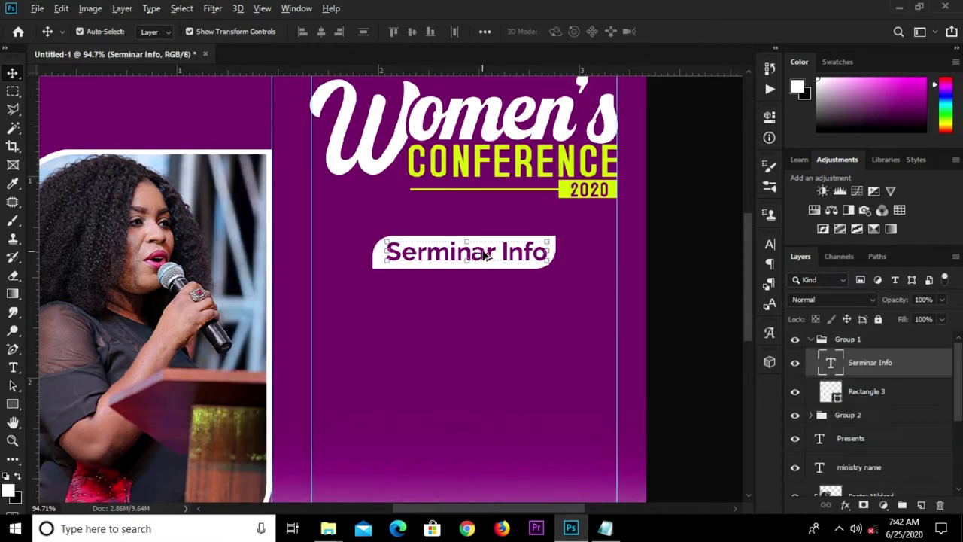
{"action": "left_click_drag", "start_coordinate": [484, 257], "coordinate": [484, 294], "text": "alt+shift"}
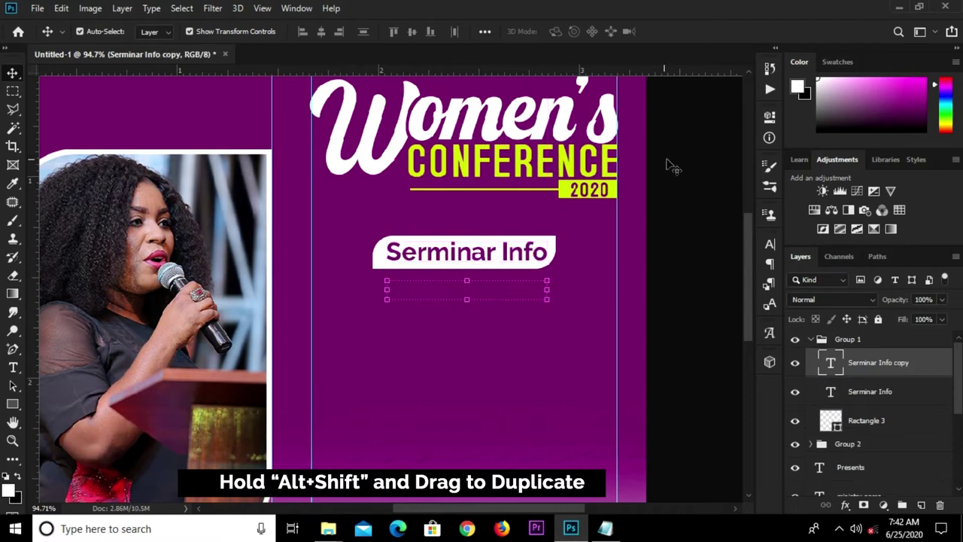
Step: Set the duplicated text's colour to #ffffff and its font style to Regular
{"action": "left_click", "coordinate": [772, 262]}
{"action": "left_click", "coordinate": [733, 325]}
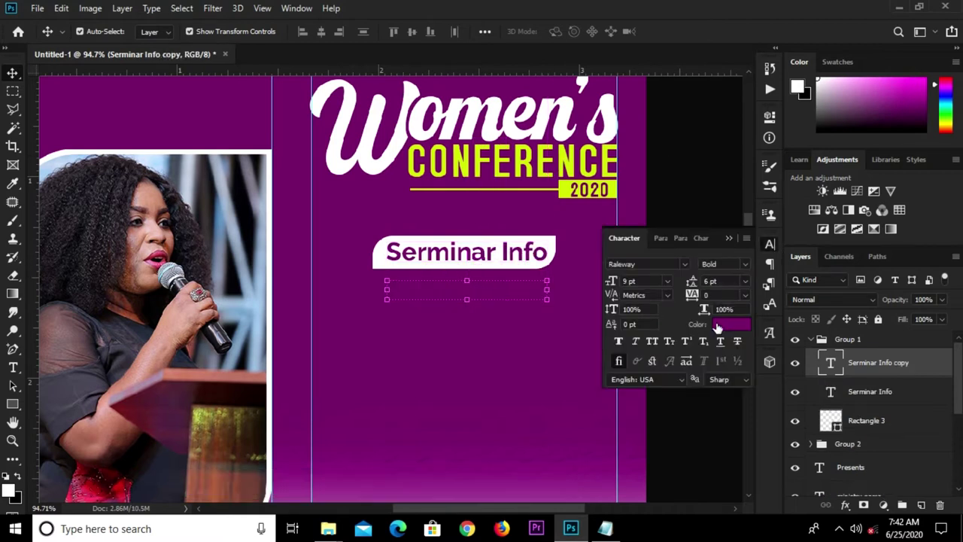
{"action": "left_click", "coordinate": [379, 265]}
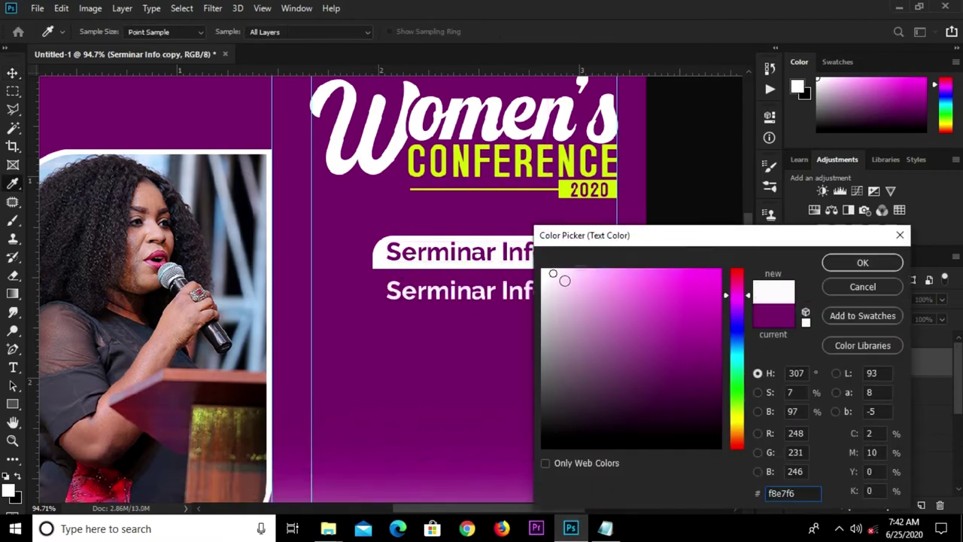
{"action": "left_click_drag", "start_coordinate": [564, 280], "coordinate": [540, 267]}
{"action": "left_click", "coordinate": [843, 270]}
{"action": "left_click", "coordinate": [435, 299]}
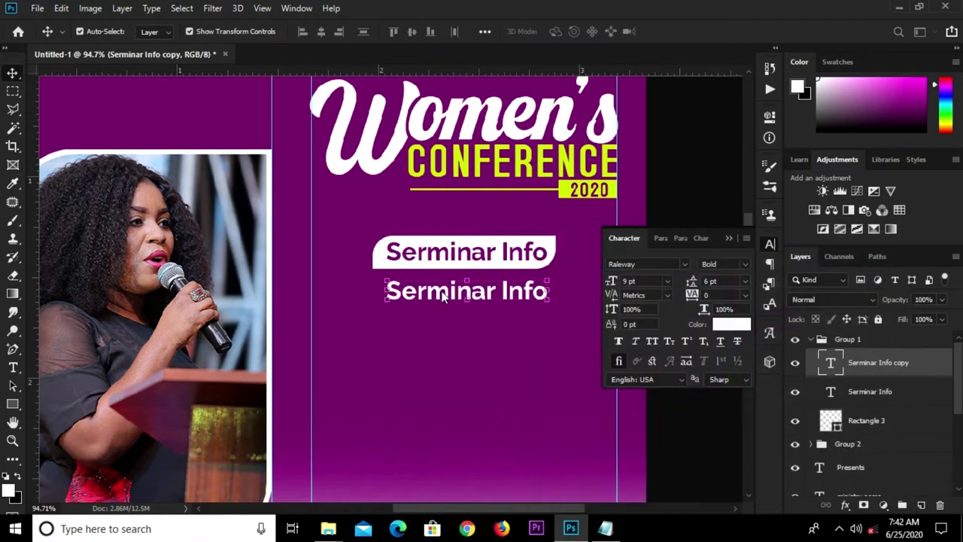
{"action": "left_click", "coordinate": [746, 264]}
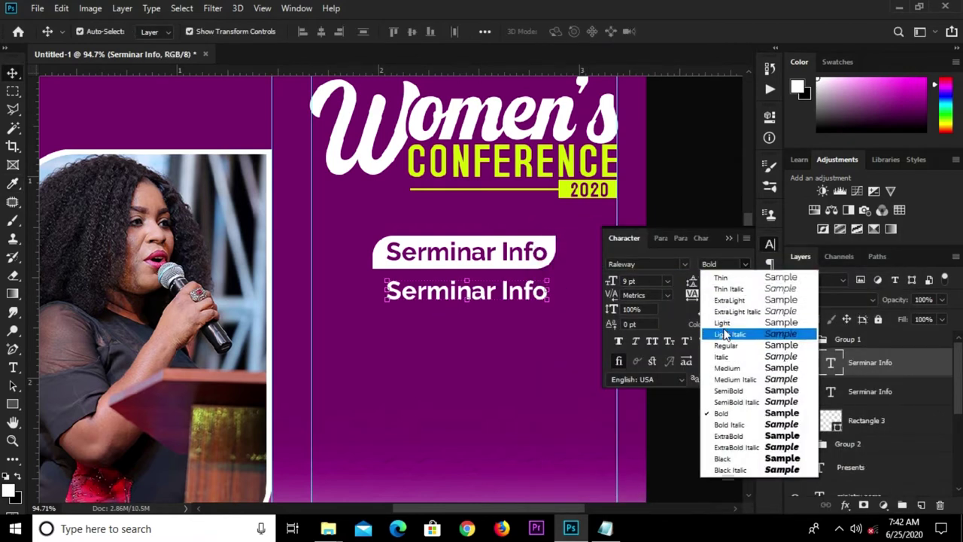
{"action": "left_click", "coordinate": [726, 345]}
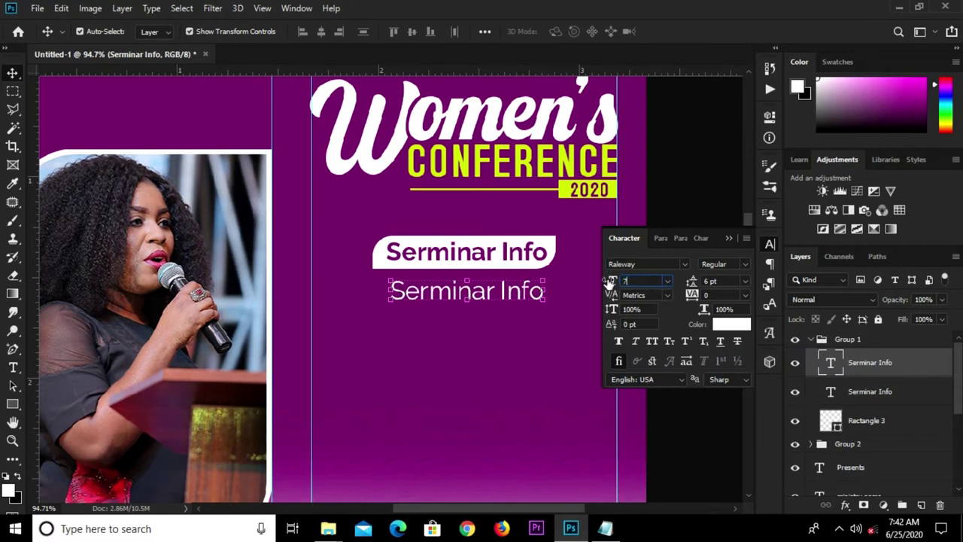
Step: Set the duplicate line to 6 pt and replace it with the tagline, breaking after 'women'
{"action": "type", "text": "6"}
{"action": "key", "text": "Return"}
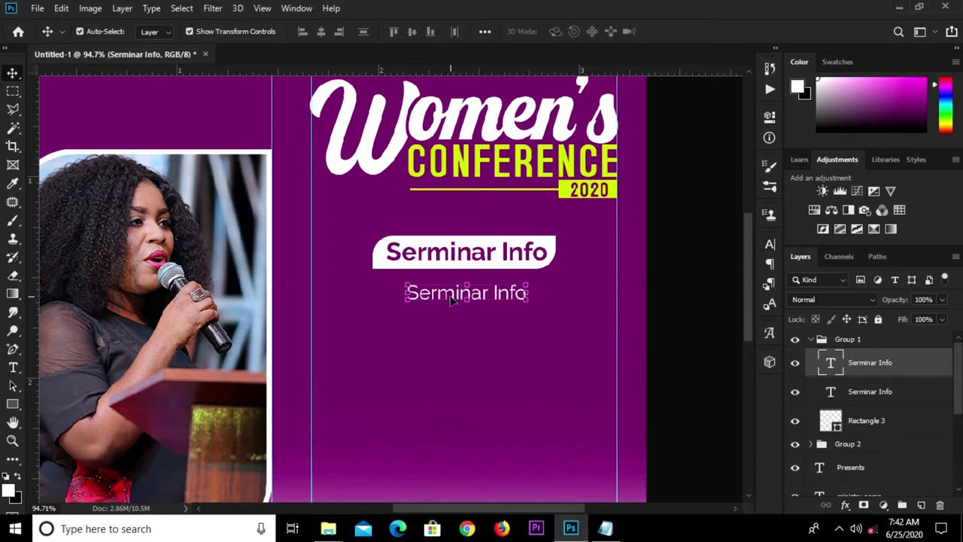
{"action": "key", "text": "t"}
{"action": "triple_click", "coordinate": [455, 293]}
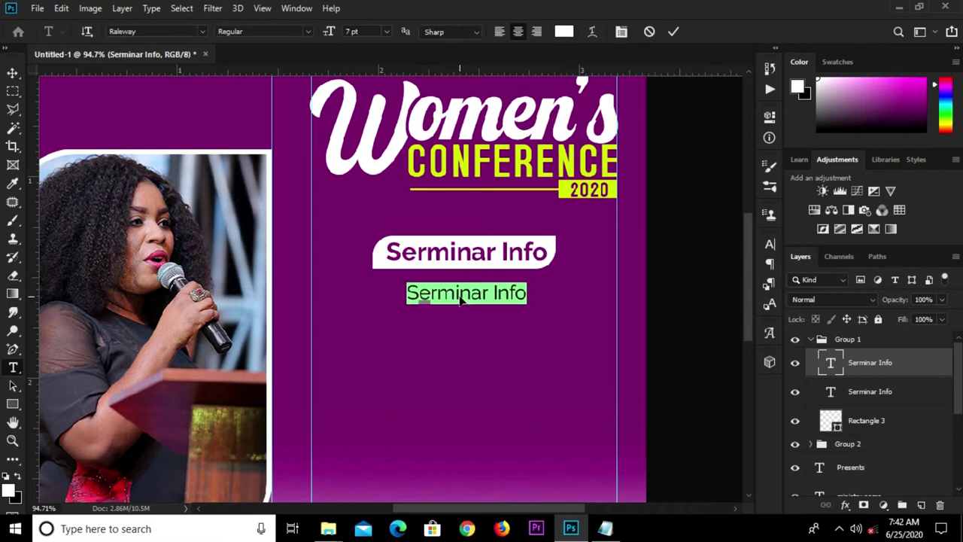
{"action": "key", "text": "ctrl+v"}
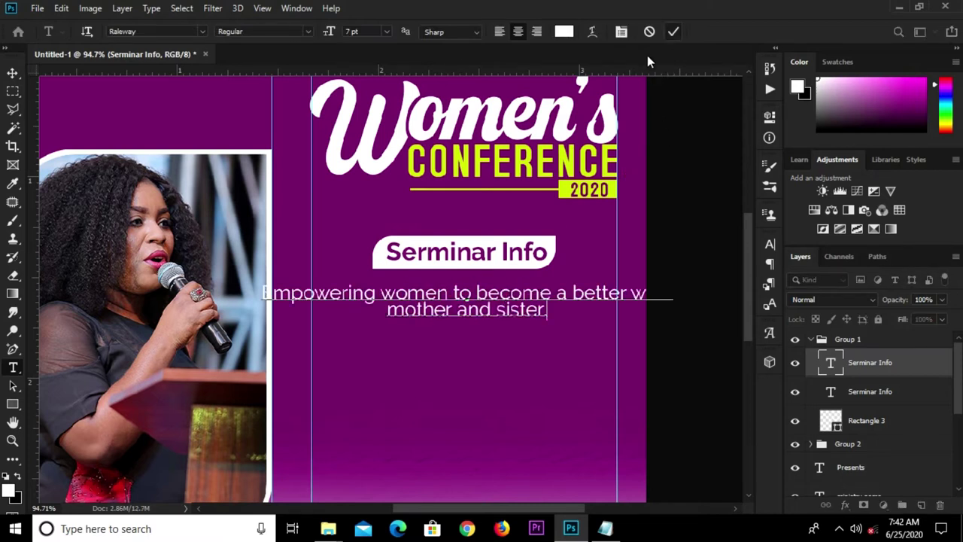
{"action": "left_click", "coordinate": [449, 295]}
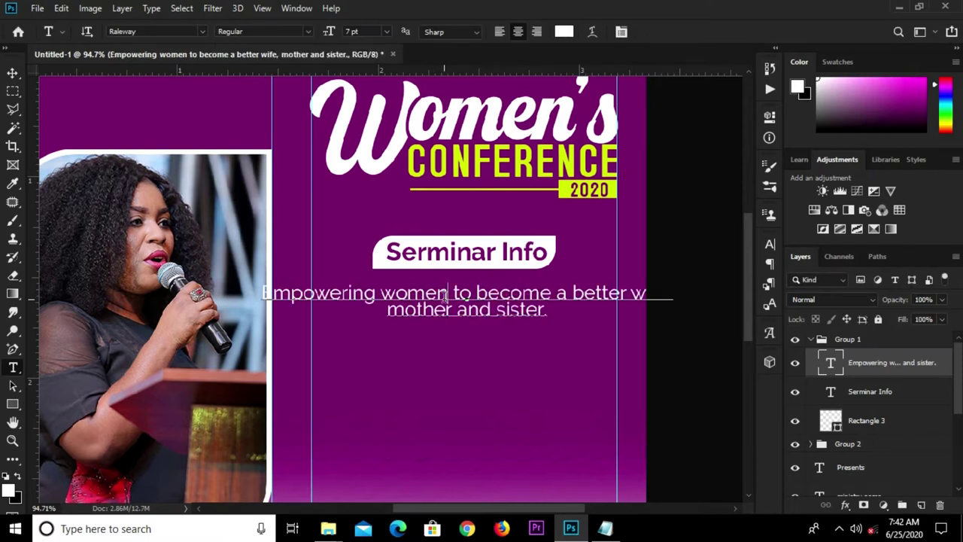
{"action": "key", "text": "Return"}
{"action": "left_click", "coordinate": [672, 36]}
Step: Move the tagline up under the Serminar Info banner
{"action": "key", "text": "v"}
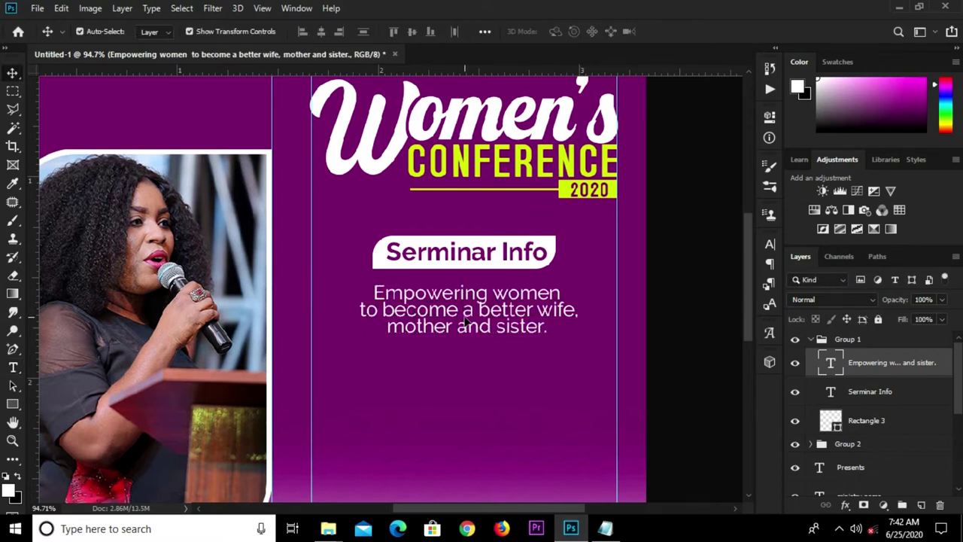
{"action": "left_click_drag", "start_coordinate": [465, 322], "coordinate": [465, 310]}
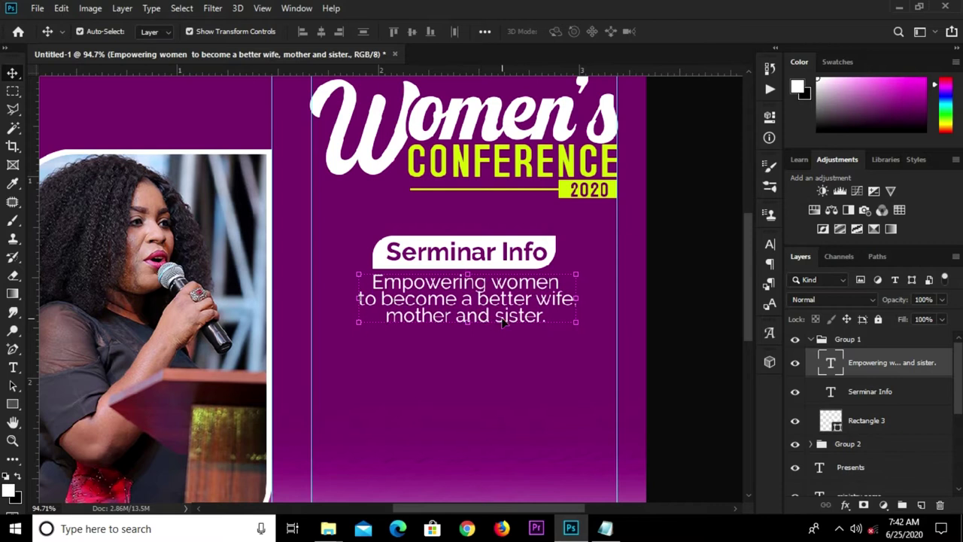
{"action": "left_click", "coordinate": [683, 268]}
{"action": "scroll", "coordinate": [617, 279], "scroll_direction": "down", "scroll_amount": 1}
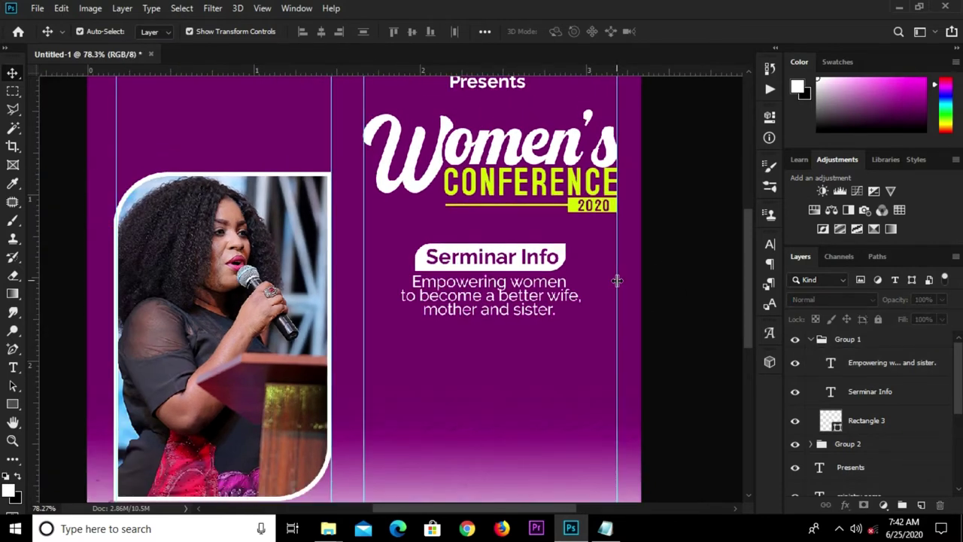
{"action": "scroll", "coordinate": [615, 305], "scroll_direction": "up", "scroll_amount": 1}
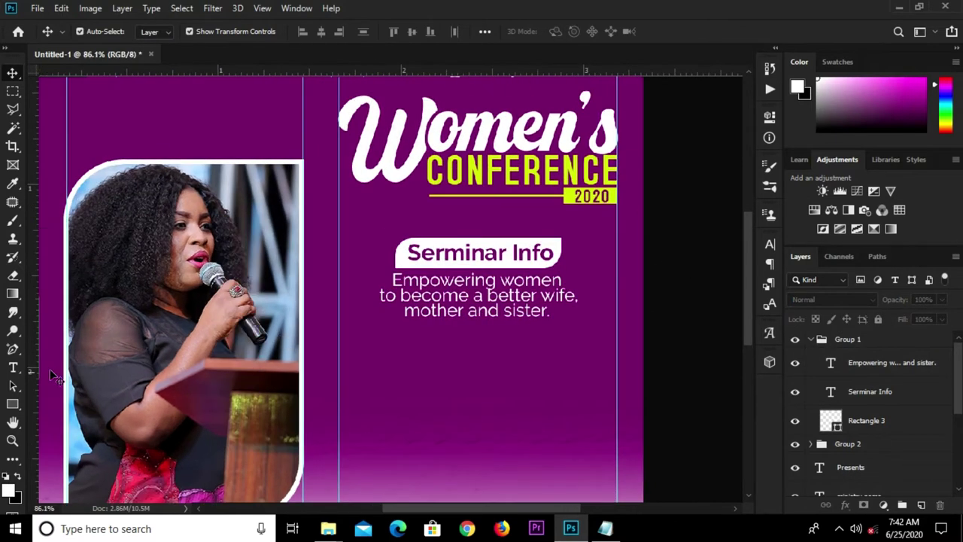
{"action": "right_click", "coordinate": [13, 404]}
{"action": "left_click", "coordinate": [73, 404]}
Step: Draw a thin white vertical bar below the tagline
{"action": "left_click_drag", "start_coordinate": [404, 341], "coordinate": [404, 438]}
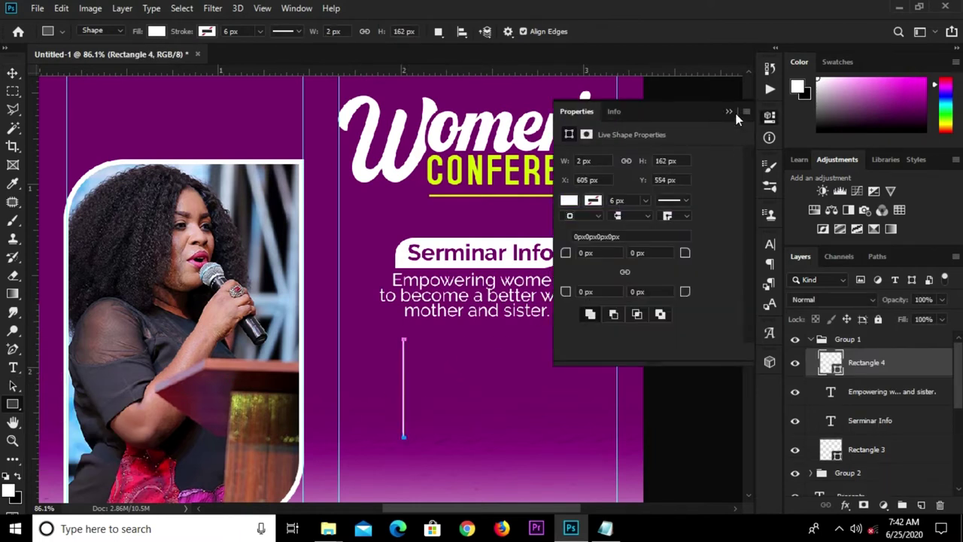
{"action": "left_click", "coordinate": [731, 112]}
{"action": "key", "text": "v"}
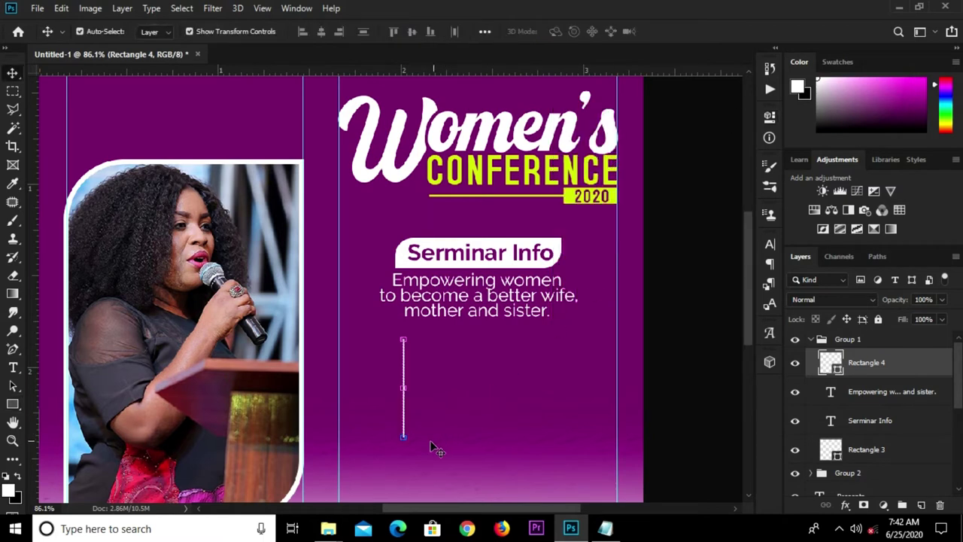
{"action": "scroll", "coordinate": [432, 440], "scroll_direction": "up", "scroll_amount": 3}
Step: Shorten the white bar from its top end with Free Transform
{"action": "key", "text": "ctrl+t"}
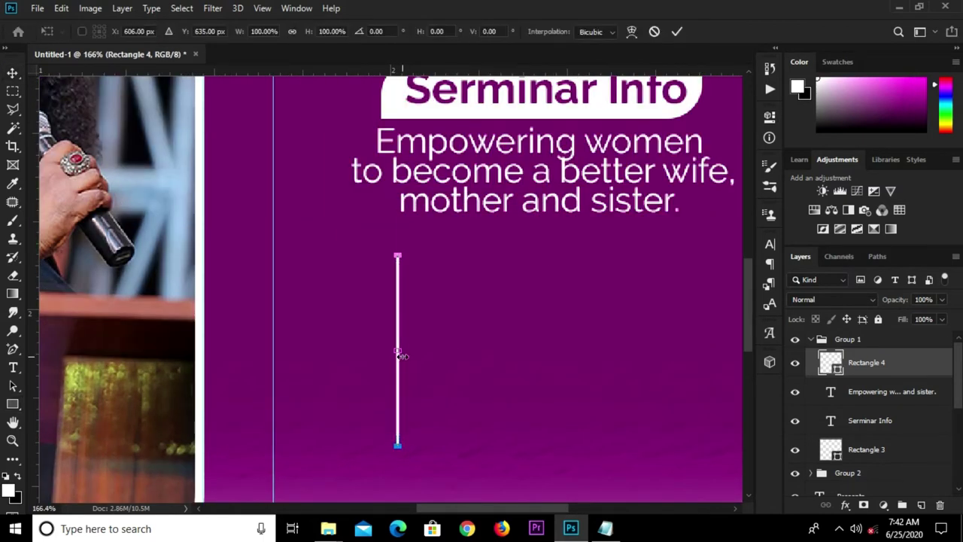
{"action": "scroll", "coordinate": [398, 257], "scroll_direction": "up", "scroll_amount": 2}
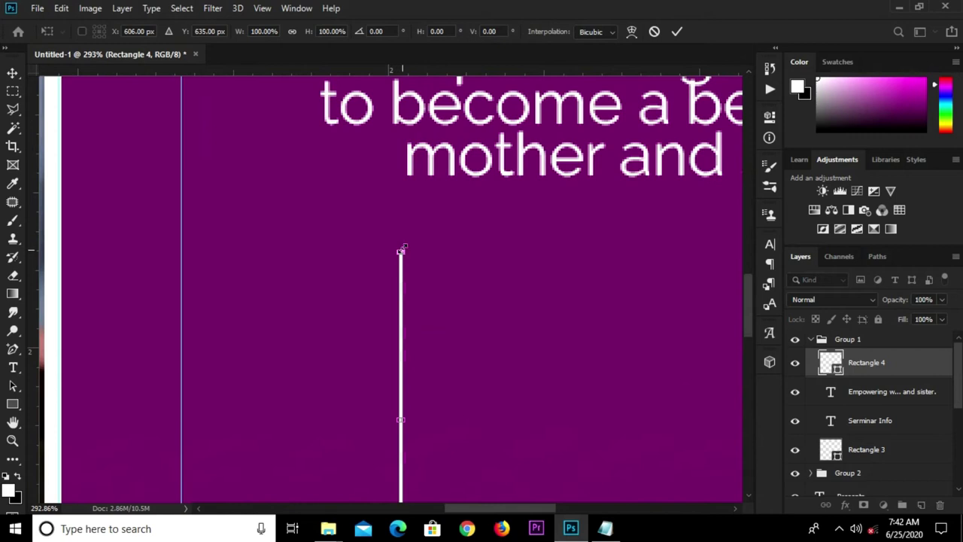
{"action": "scroll", "coordinate": [400, 249], "scroll_direction": "up", "scroll_amount": 1}
{"action": "scroll", "coordinate": [402, 247], "scroll_direction": "up", "scroll_amount": 1}
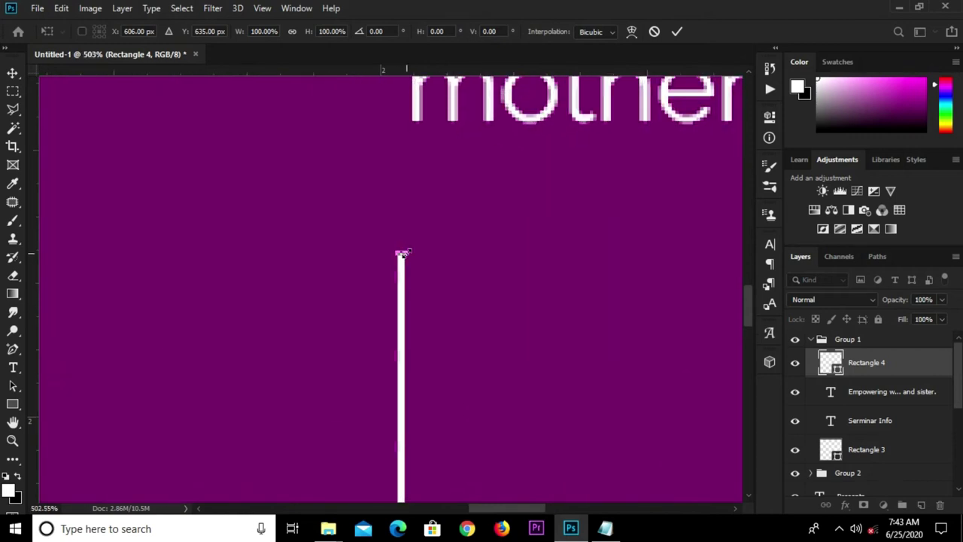
{"action": "scroll", "coordinate": [401, 253], "scroll_direction": "up", "scroll_amount": 2}
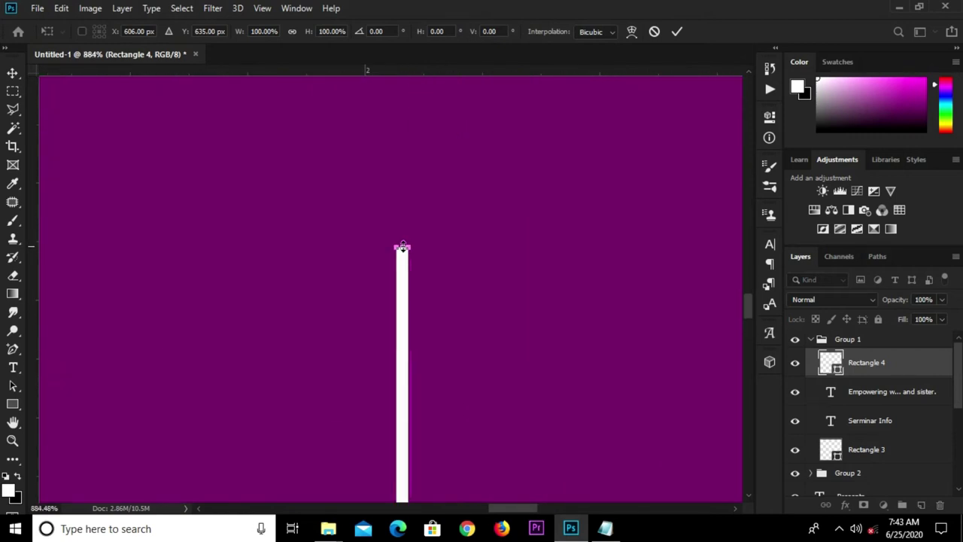
{"action": "left_click_drag", "start_coordinate": [401, 253], "coordinate": [398, 426]}
{"action": "scroll", "coordinate": [433, 366], "scroll_direction": "down", "scroll_amount": 5}
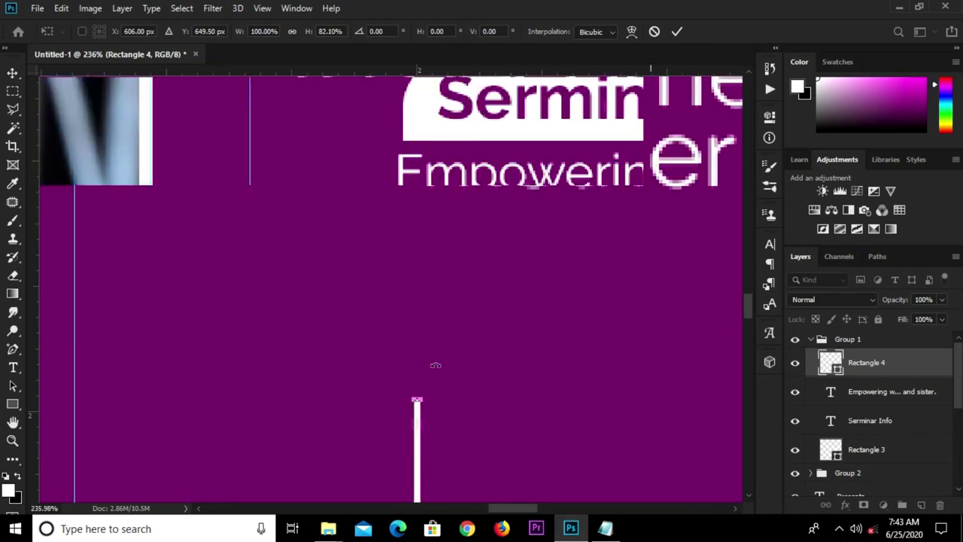
{"action": "left_click", "coordinate": [678, 35]}
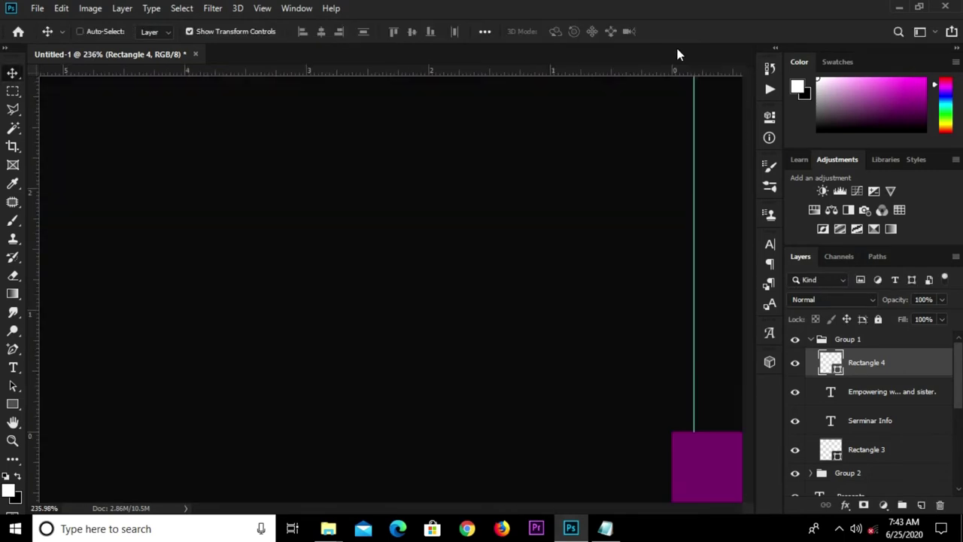
{"action": "key", "text": "ctrl+0"}
{"action": "scroll", "coordinate": [440, 369], "scroll_direction": "up", "scroll_amount": 2}
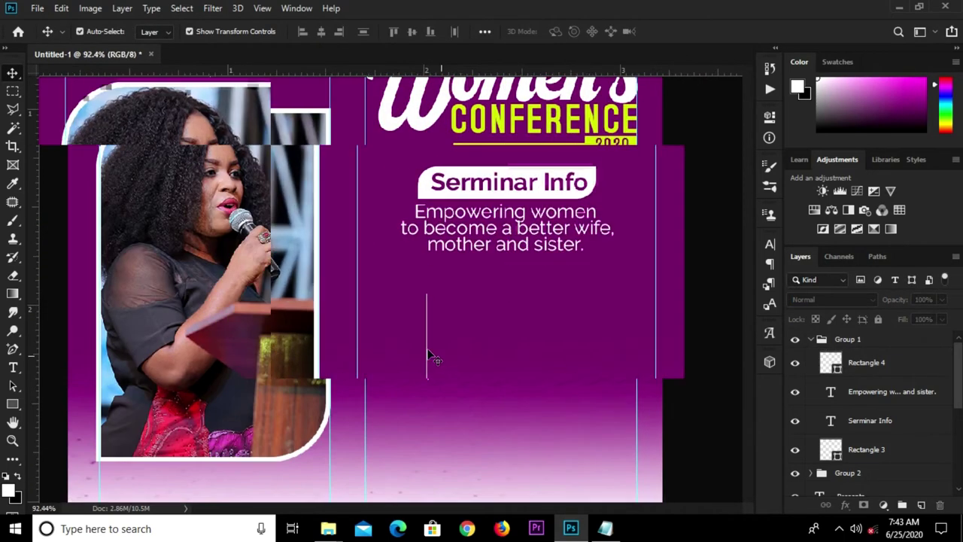
{"action": "scroll", "coordinate": [429, 354], "scroll_direction": "up", "scroll_amount": 2}
{"action": "scroll", "coordinate": [429, 350], "scroll_direction": "up", "scroll_amount": 1}
Step: Try widening the white bar slightly, then cancel the change
{"action": "left_click", "coordinate": [435, 338]}
{"action": "scroll", "coordinate": [434, 335], "scroll_direction": "up", "scroll_amount": 2}
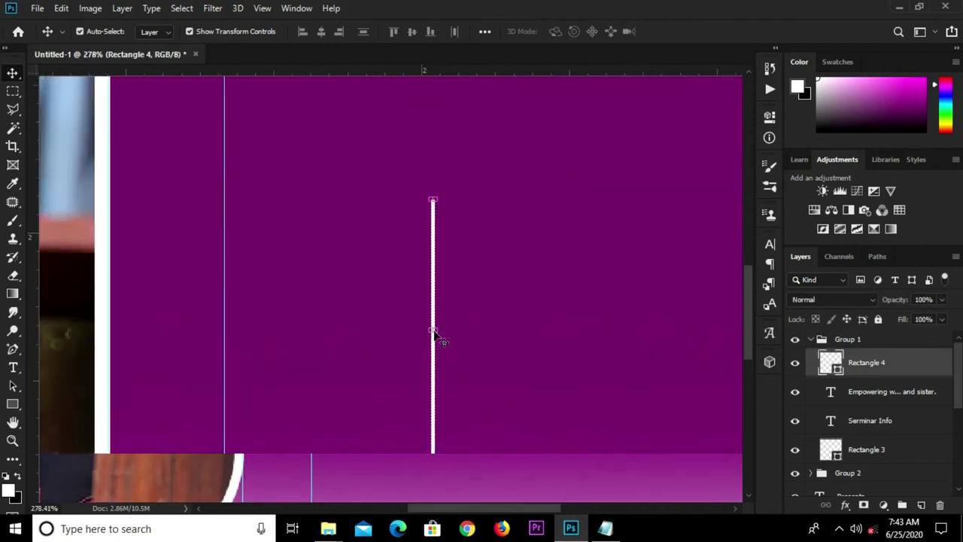
{"action": "scroll", "coordinate": [435, 331], "scroll_direction": "up", "scroll_amount": 2}
{"action": "left_click_drag", "start_coordinate": [437, 328], "coordinate": [450, 326]}
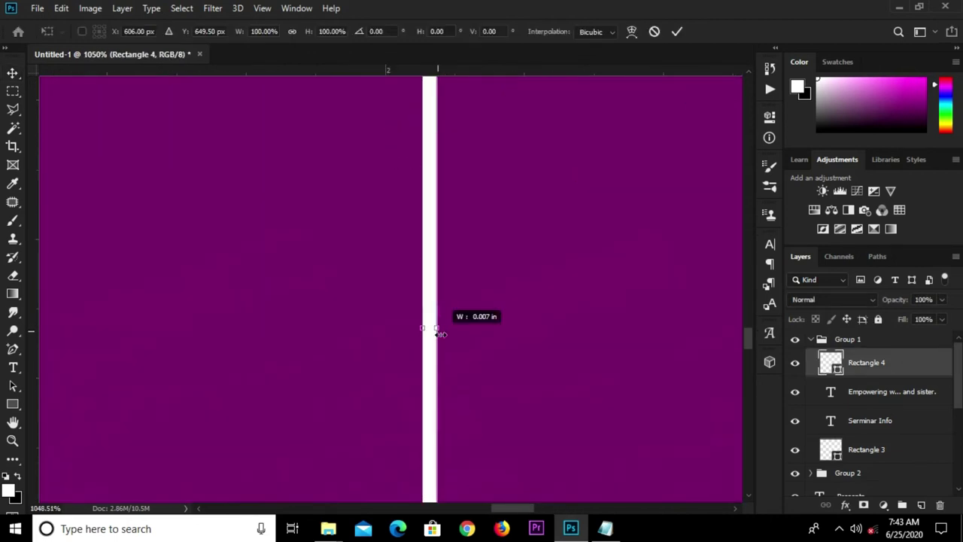
{"action": "left_click", "coordinate": [655, 32]}
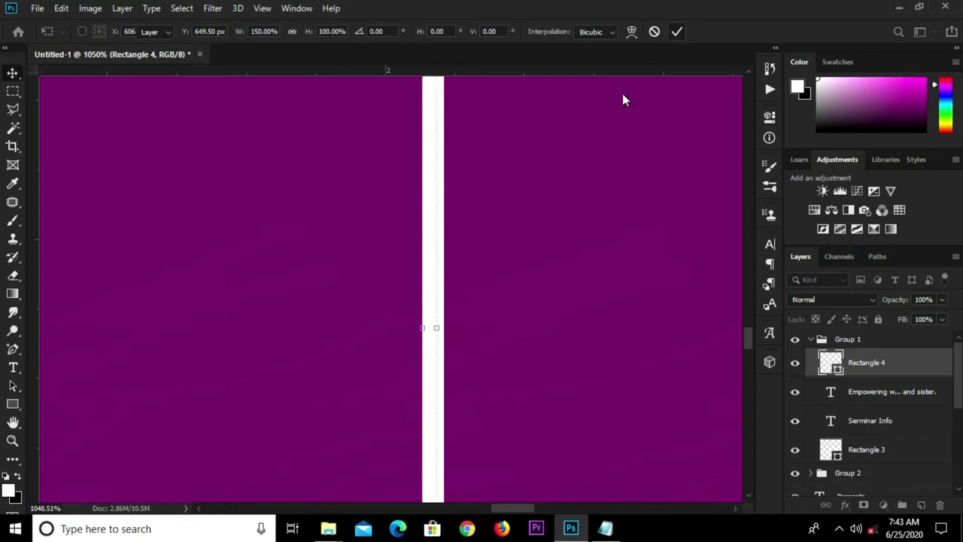
{"action": "scroll", "coordinate": [496, 271], "scroll_direction": "down", "scroll_amount": 2}
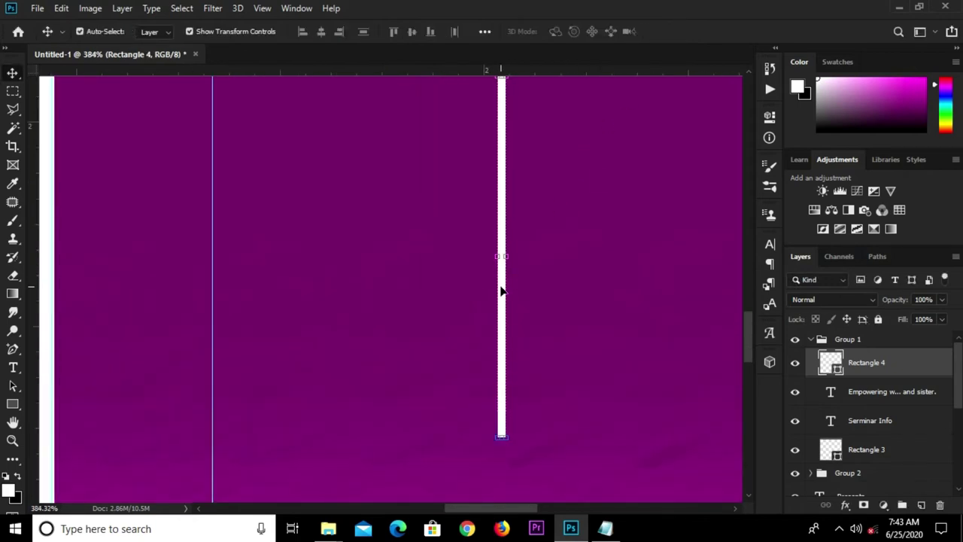
Step: Duplicate the bar and place the copy a short distance to the right
{"action": "left_click_drag", "start_coordinate": [501, 289], "coordinate": [681, 290]}
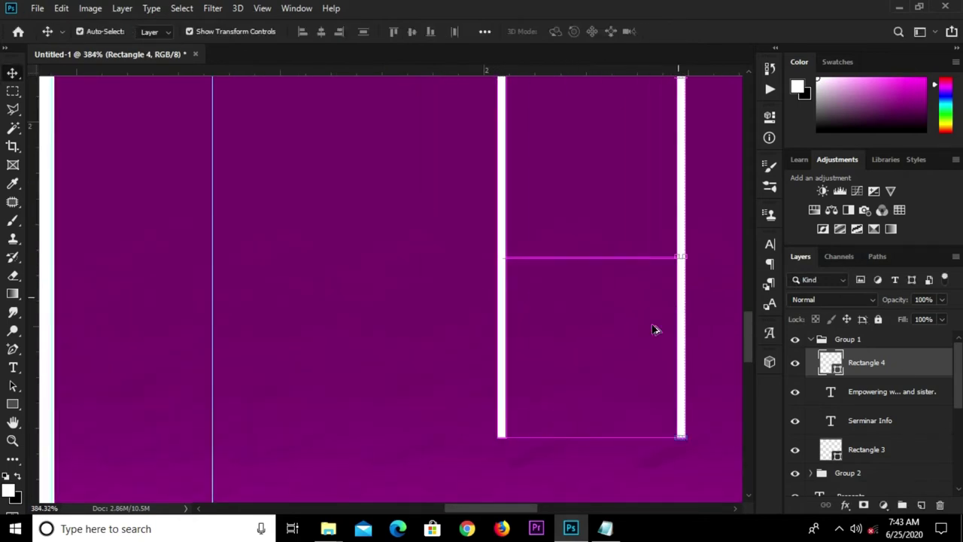
{"action": "left_click_drag", "start_coordinate": [505, 508], "coordinate": [574, 509]}
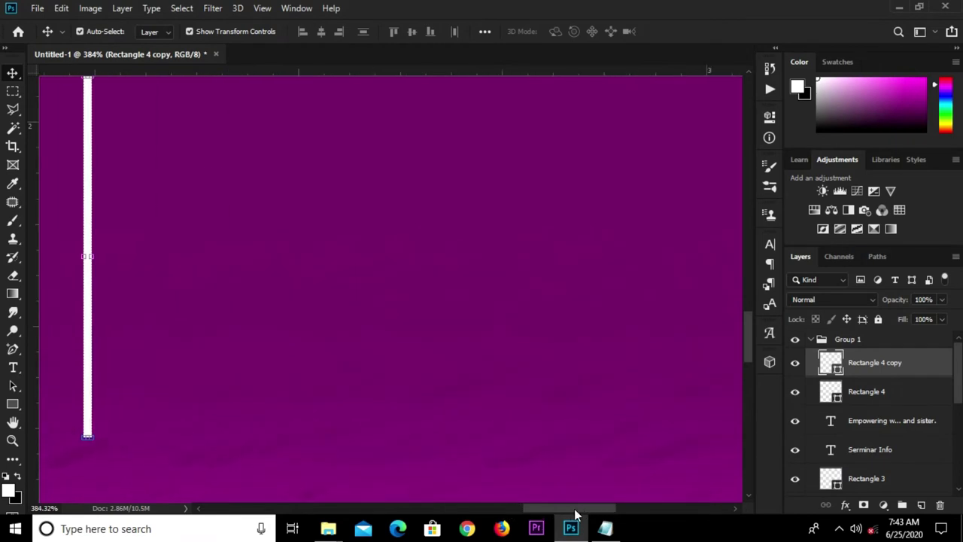
{"action": "scroll", "coordinate": [434, 308], "scroll_direction": "down", "scroll_amount": 3}
{"action": "scroll", "coordinate": [434, 304], "scroll_direction": "down", "scroll_amount": 1}
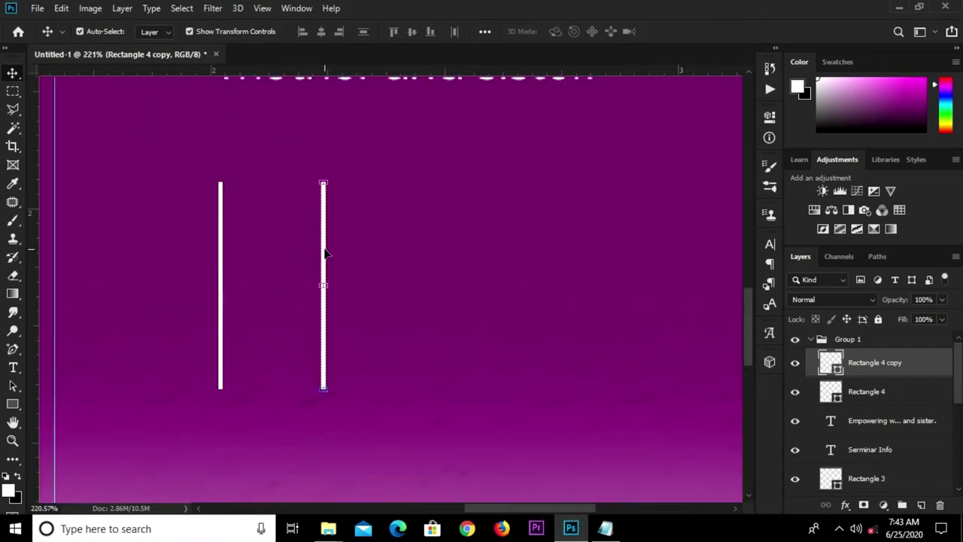
{"action": "left_click_drag", "start_coordinate": [325, 253], "coordinate": [378, 264]}
{"action": "key", "text": "ctrl+z"}
{"action": "left_click_drag", "start_coordinate": [322, 259], "coordinate": [441, 258]}
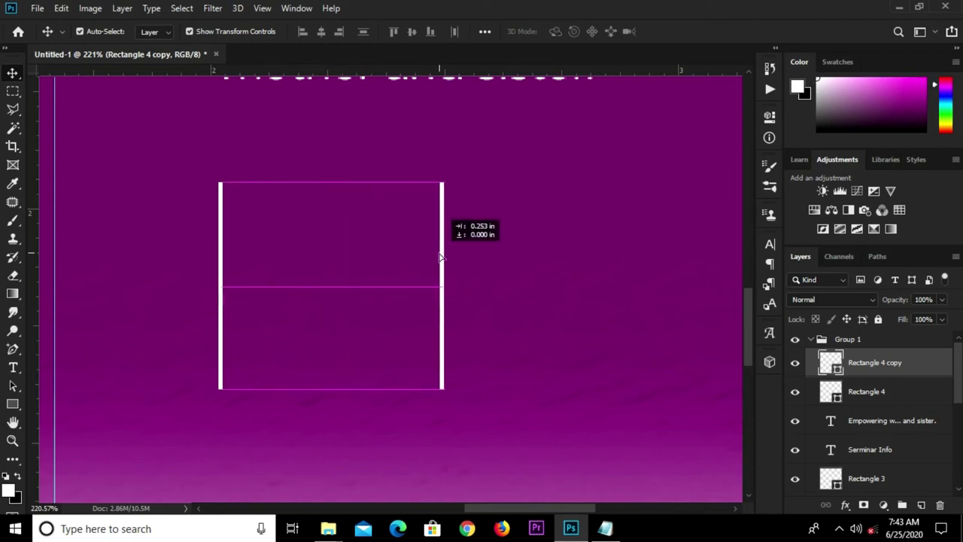
{"action": "left_click_drag", "start_coordinate": [440, 259], "coordinate": [487, 259]}
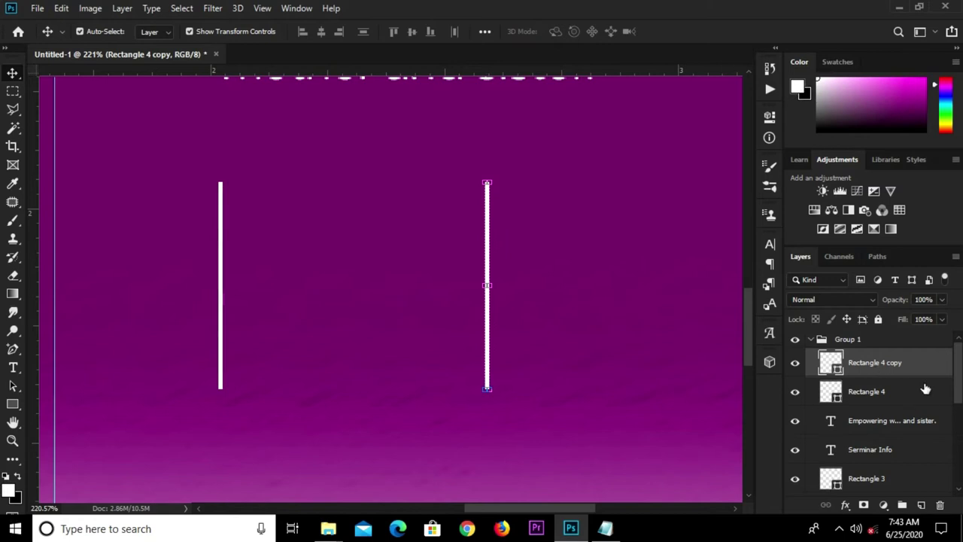
Step: Nudge the original left bar slightly right and deselect both bars
{"action": "left_click", "coordinate": [888, 397]}
{"action": "key", "text": "Right"}
{"action": "key", "text": "Right"}
{"action": "key", "text": "Right"}
{"action": "key", "text": "Right"}
{"action": "key", "text": "Right"}
{"action": "key", "text": "Right"}
{"action": "key", "text": "Right"}
{"action": "key", "text": "Right"}
{"action": "key", "text": "Right"}
{"action": "key", "text": "Right"}
{"action": "key", "text": "Right"}
{"action": "key", "text": "Right"}
{"action": "key", "text": "Right"}
{"action": "key", "text": "Right"}
{"action": "key", "text": "Right"}
{"action": "scroll", "coordinate": [561, 249], "scroll_direction": "down", "scroll_amount": 3}
{"action": "scroll", "coordinate": [561, 248], "scroll_direction": "down", "scroll_amount": 2}
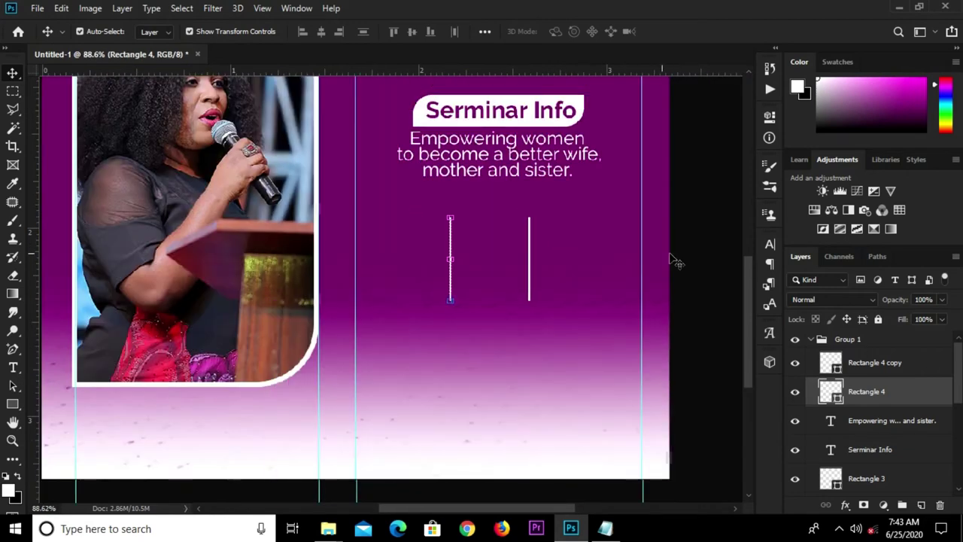
{"action": "left_click", "coordinate": [703, 253]}
{"action": "scroll", "coordinate": [474, 280], "scroll_direction": "down", "scroll_amount": 2}
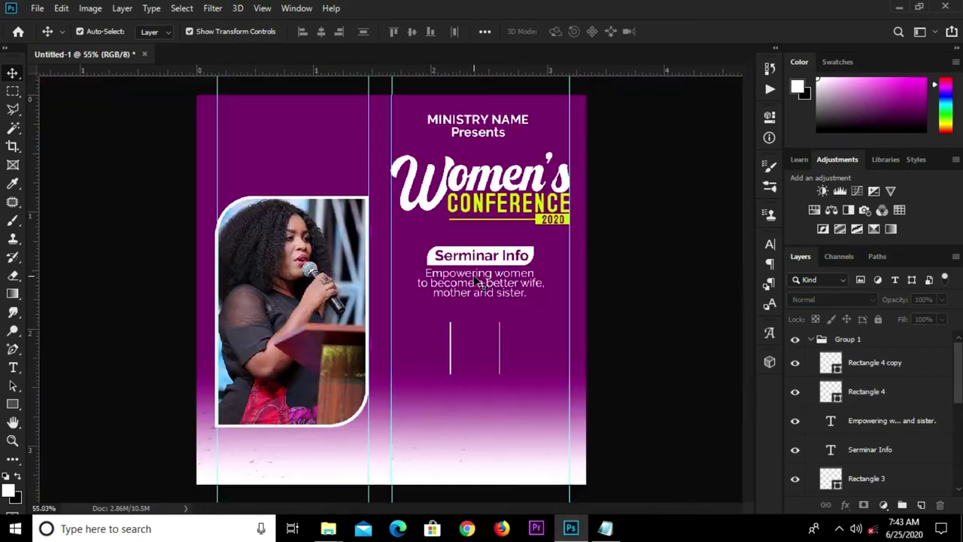
{"action": "scroll", "coordinate": [486, 295], "scroll_direction": "up", "scroll_amount": 1}
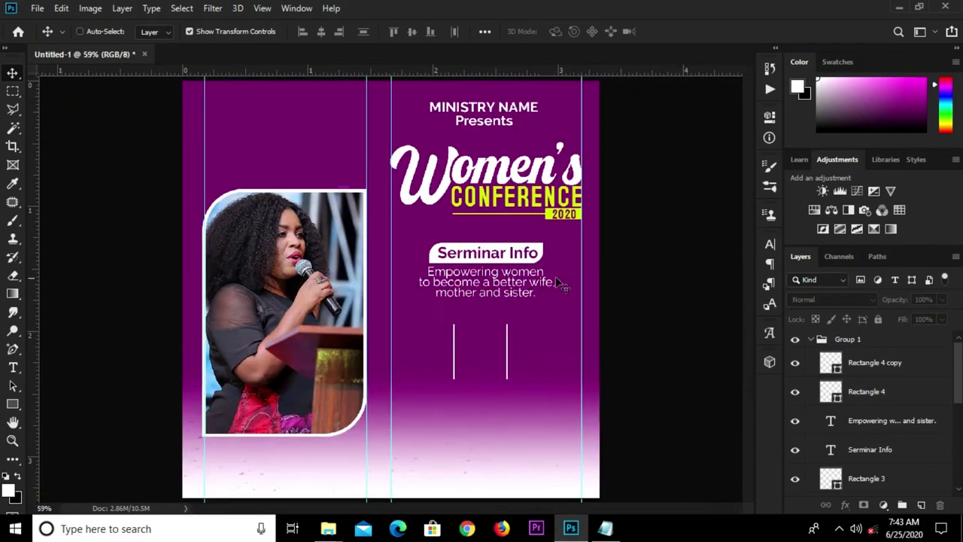
Step: Copy the 'sat 24 Oct' date line from the Notepad notes
{"action": "left_click", "coordinate": [605, 528]}
{"action": "left_click_drag", "start_coordinate": [293, 299], "coordinate": [243, 290]}
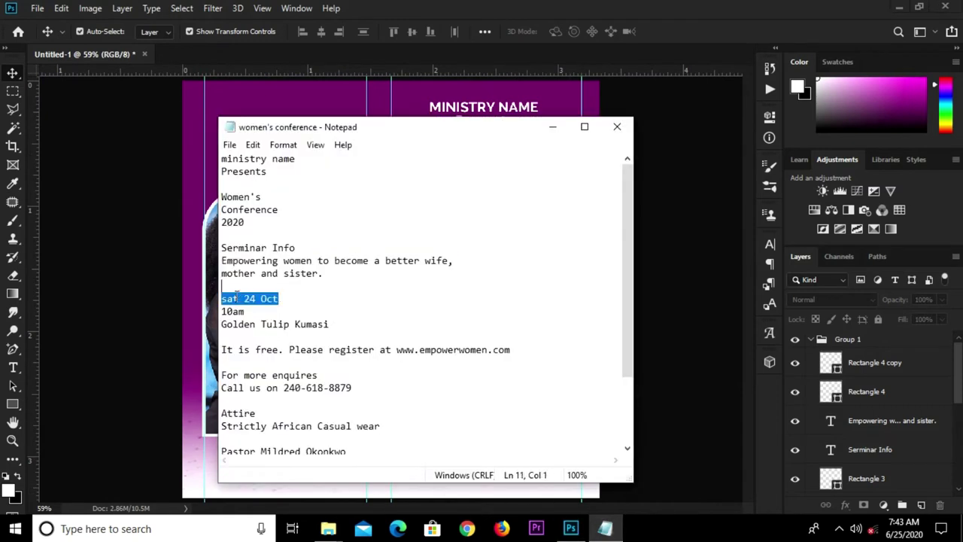
{"action": "right_click", "coordinate": [236, 297]}
{"action": "left_click", "coordinate": [269, 342]}
{"action": "left_click", "coordinate": [449, 6]}
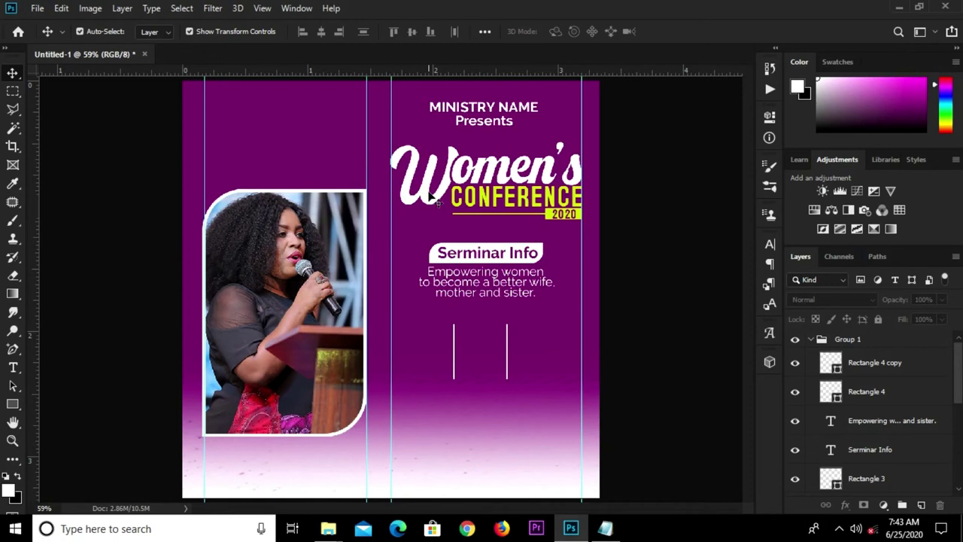
{"action": "left_click", "coordinate": [605, 528]}
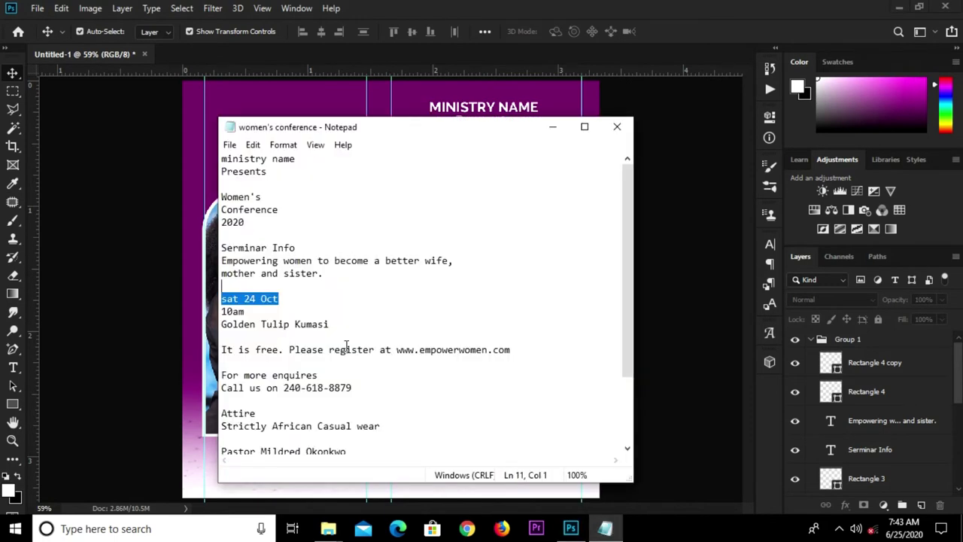
{"action": "right_click", "coordinate": [271, 302]}
{"action": "left_click", "coordinate": [301, 130]}
{"action": "key", "text": "alt+Tab"}
Step: Paste the date as new text below the white lines and enlarge it slightly
{"action": "left_click", "coordinate": [12, 368]}
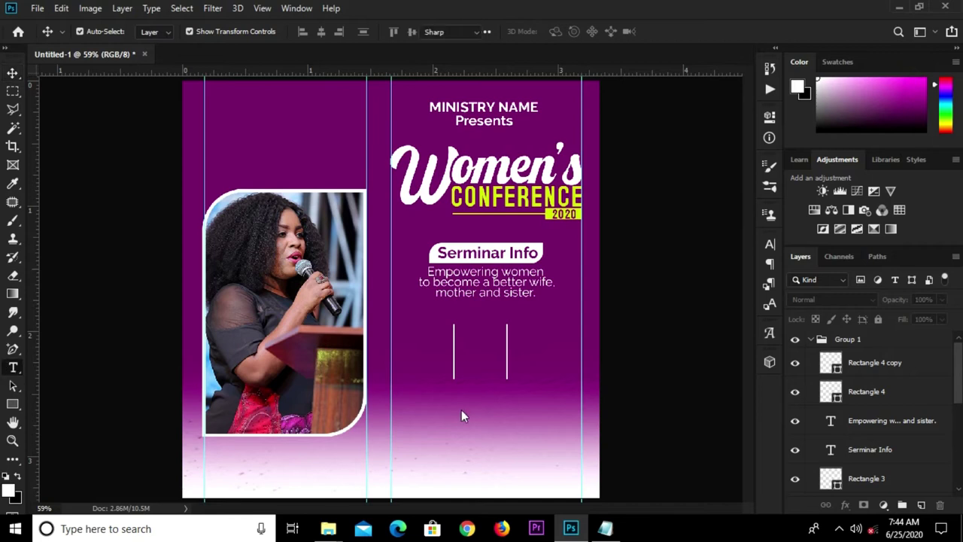
{"action": "left_click", "coordinate": [436, 401]}
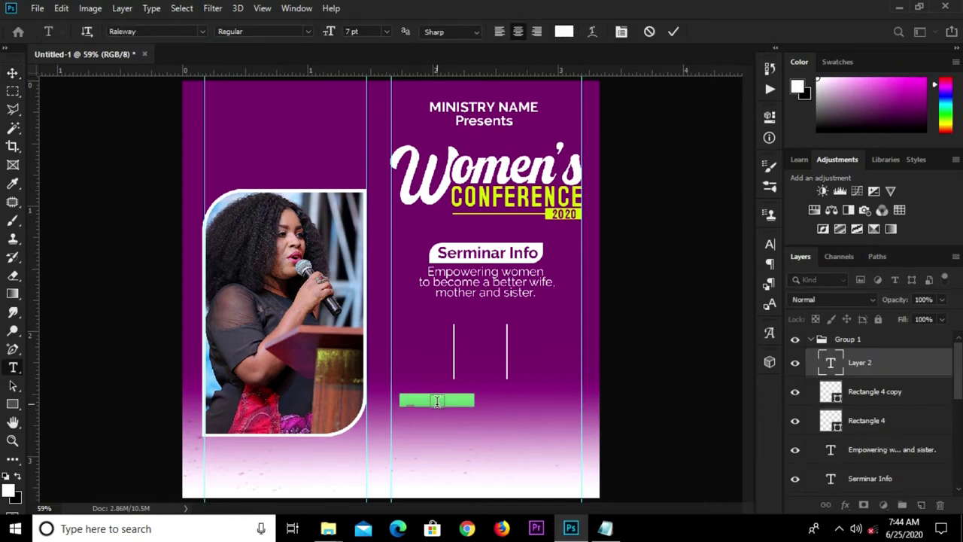
{"action": "key", "text": "ctrl+v"}
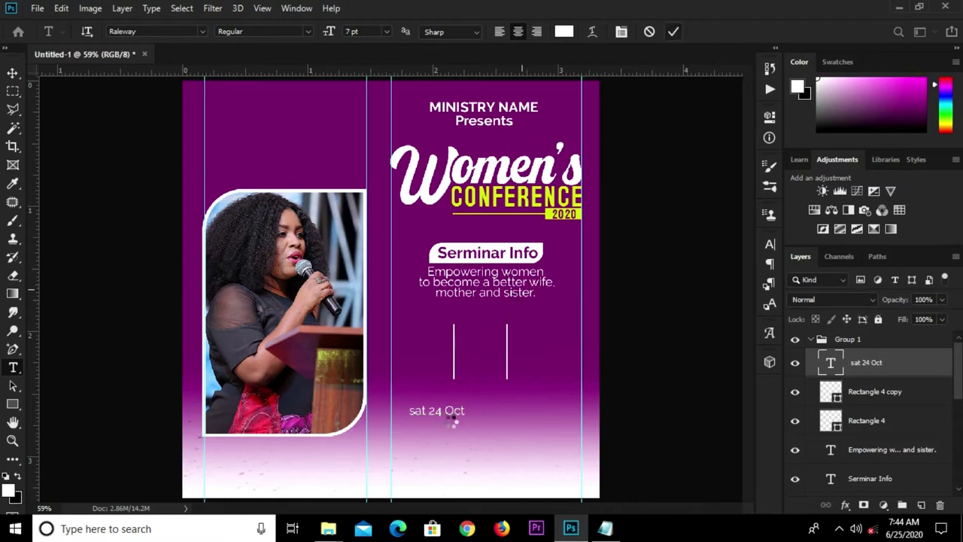
{"action": "key", "text": "ctrl+Return"}
{"action": "key", "text": "v"}
{"action": "key", "text": "ctrl+t"}
{"action": "mouse_move", "coordinate": [437, 410]}
{"action": "left_mouse_down"}
{"action": "mouse_move", "coordinate": [437, 387]}
{"action": "mouse_move", "coordinate": [440, 404]}
{"action": "left_mouse_up"}
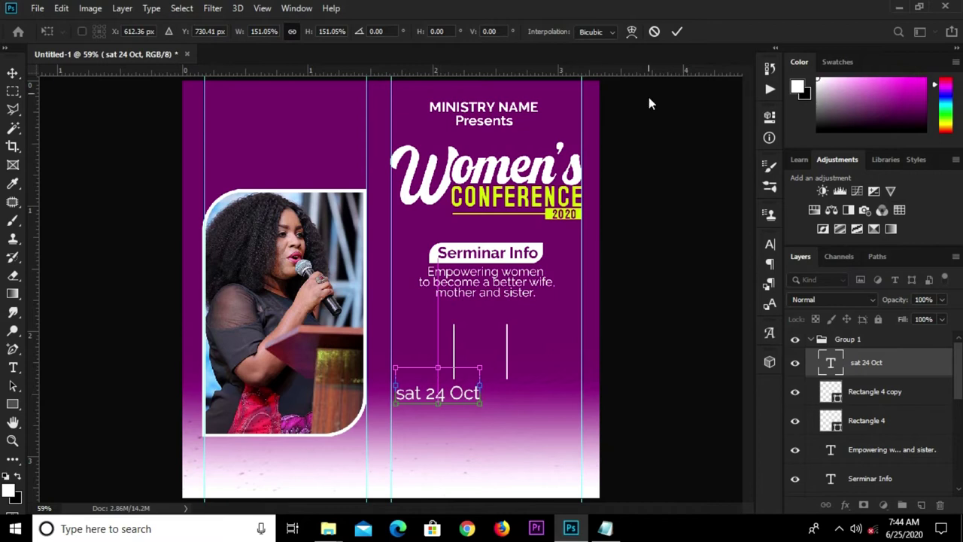
{"action": "left_click", "coordinate": [678, 31]}
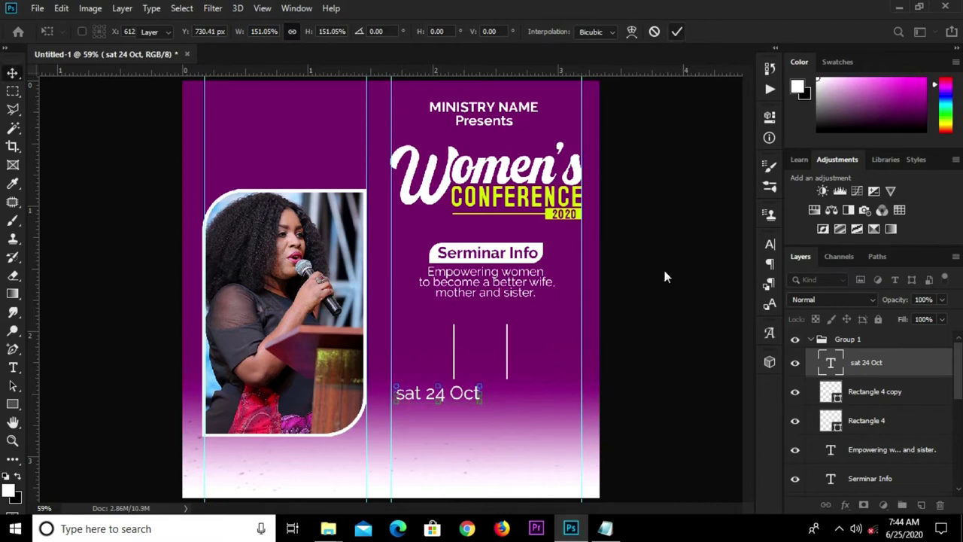
Step: Colour the date yellow-green, sampled from the conference title
{"action": "left_click", "coordinate": [770, 244]}
{"action": "left_click", "coordinate": [728, 326]}
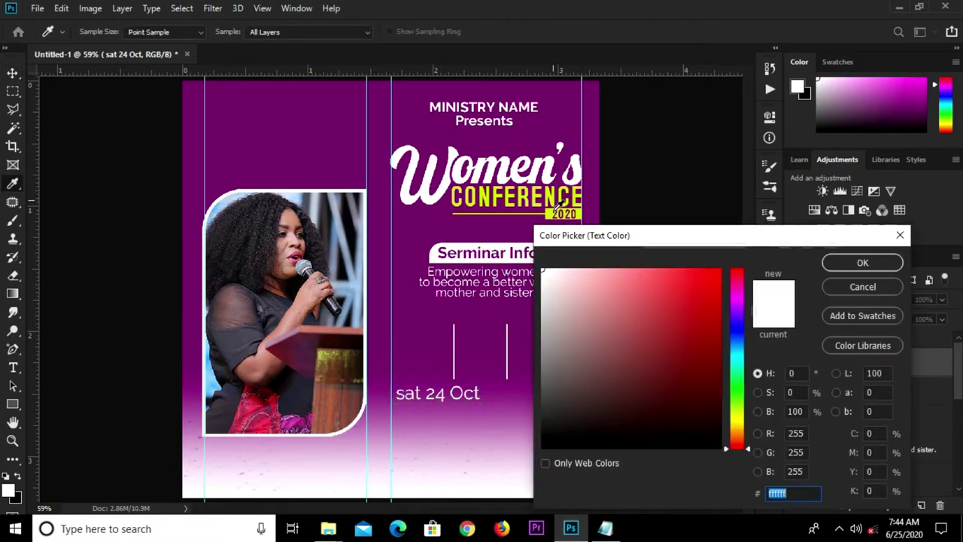
{"action": "left_click", "coordinate": [557, 212]}
{"action": "left_click", "coordinate": [839, 262]}
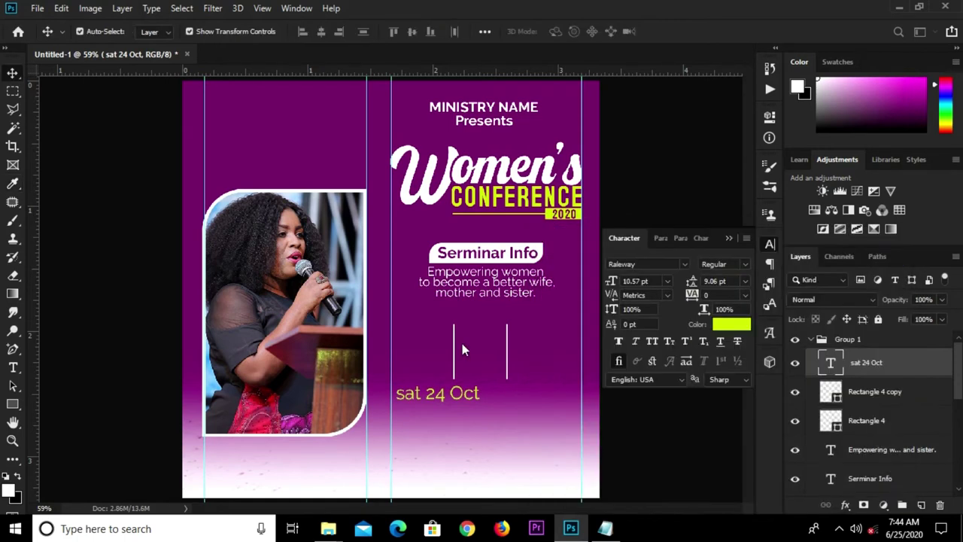
Step: Remove 'sat' from the date line and add 'sat' as a separate text above it
{"action": "key", "text": "t"}
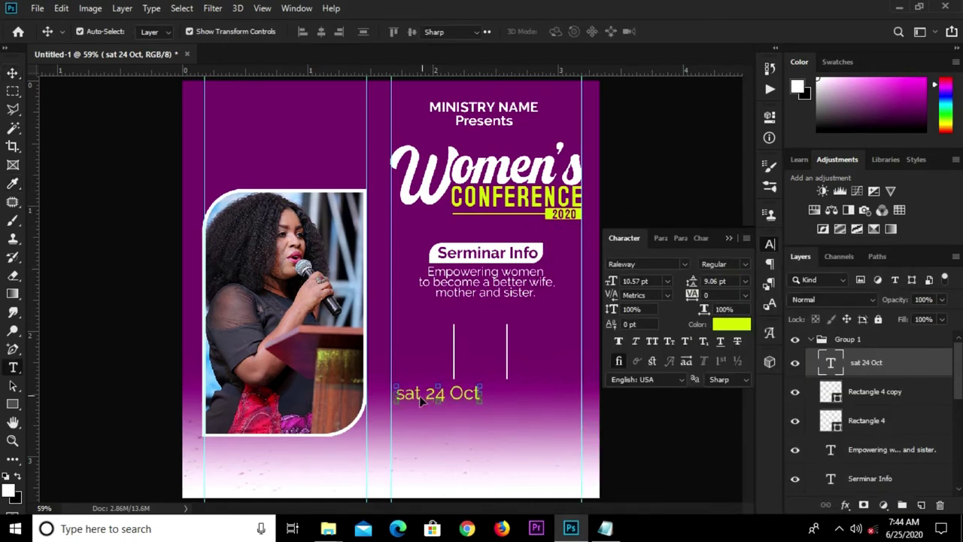
{"action": "left_click_drag", "start_coordinate": [421, 394], "coordinate": [390, 394]}
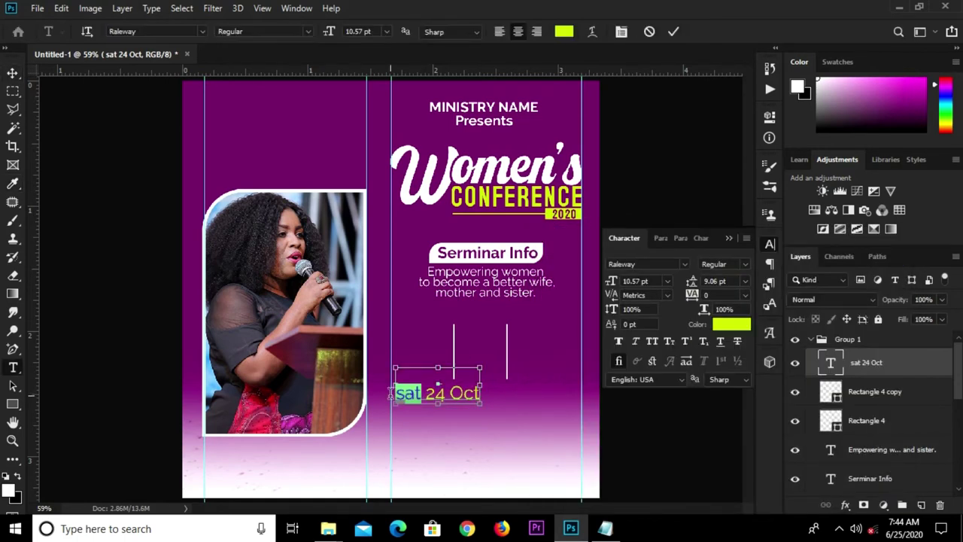
{"action": "key", "text": "BackSpace"}
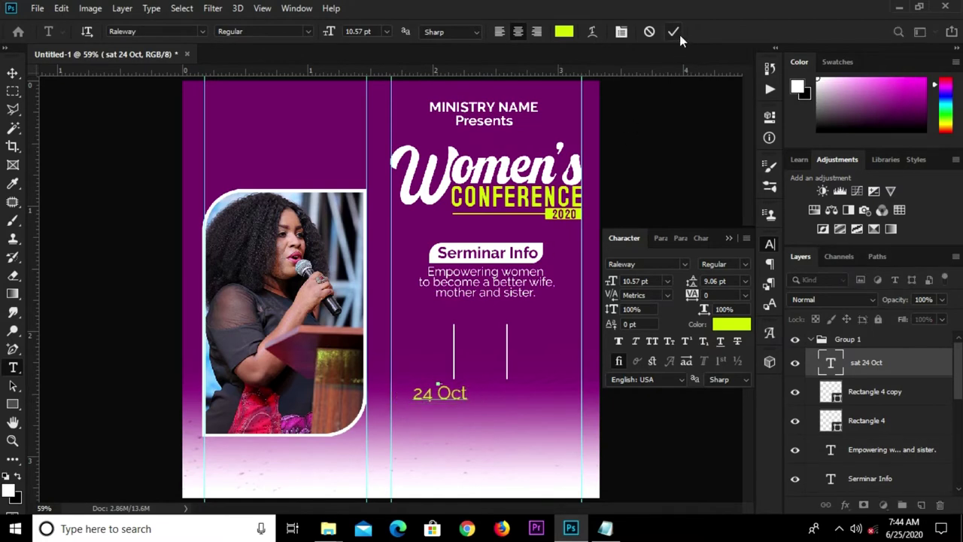
{"action": "left_click", "coordinate": [408, 346]}
{"action": "type", "text": "sat"}
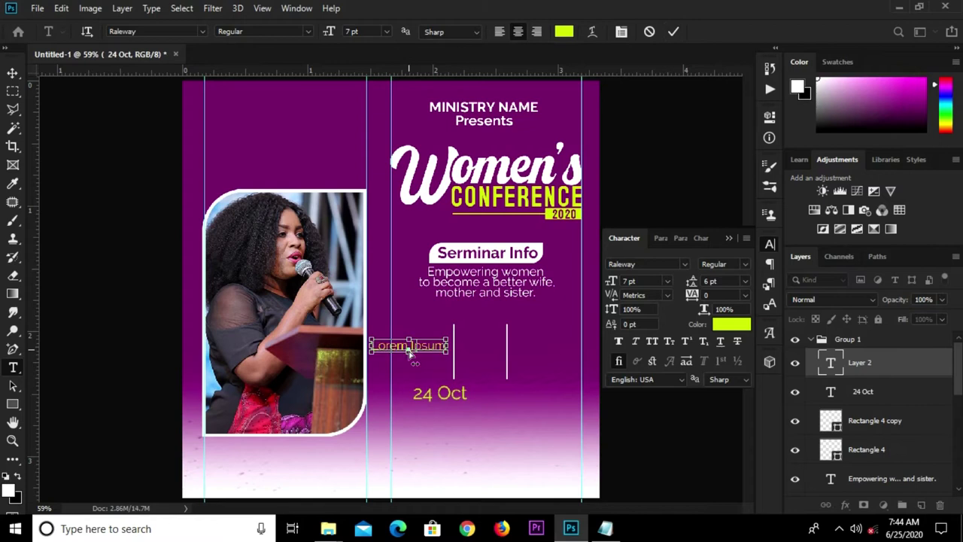
{"action": "left_click", "coordinate": [673, 31]}
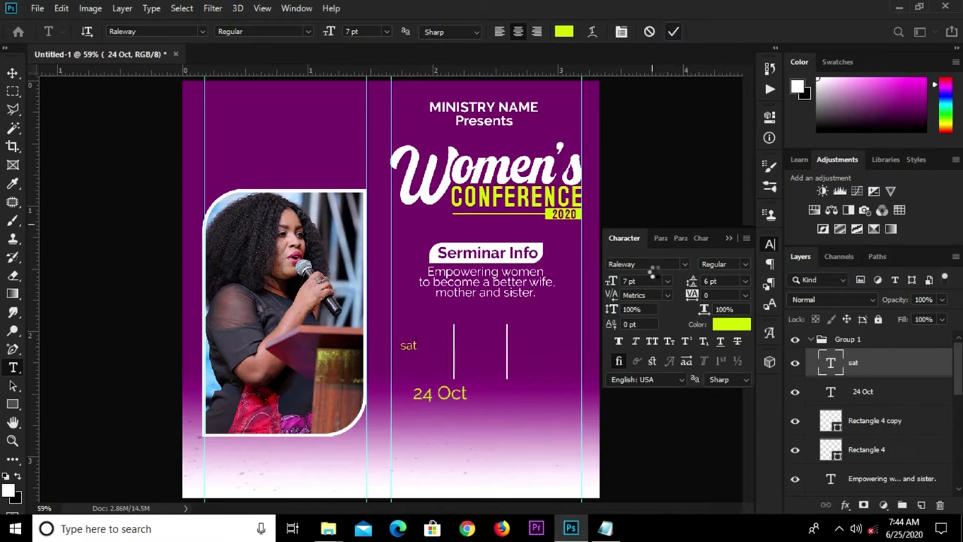
{"action": "scroll", "coordinate": [406, 343], "scroll_direction": "up", "scroll_amount": 2}
Step: Capitalise the word to 'Sat' and make it bold
{"action": "left_click", "coordinate": [401, 343]}
{"action": "key", "text": "BackSpace"}
{"action": "type", "text": "S"}
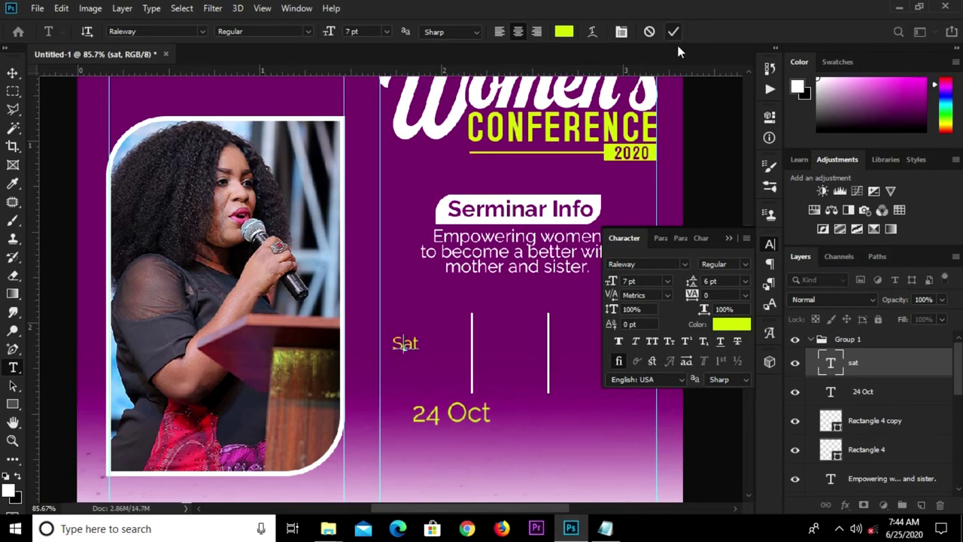
{"action": "key", "text": "ctrl+Return"}
{"action": "left_click", "coordinate": [745, 264]}
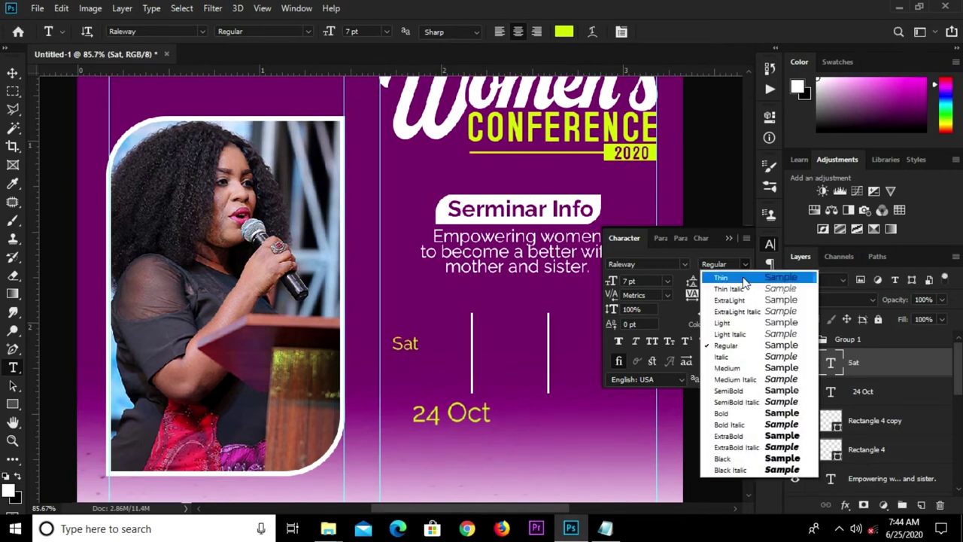
{"action": "left_click", "coordinate": [724, 414]}
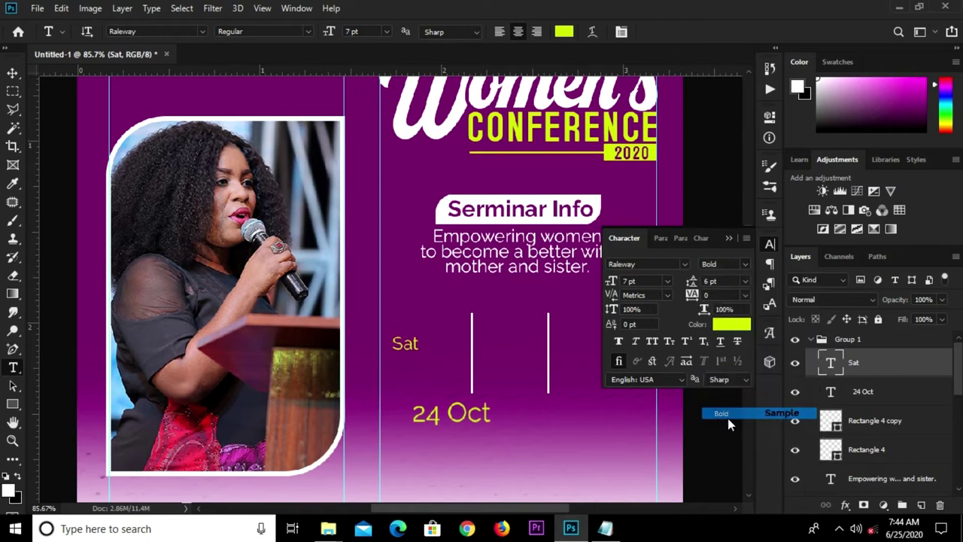
Step: Move 'Sat' slightly right and set it to 9 pt
{"action": "key", "text": "v"}
{"action": "left_click_drag", "start_coordinate": [410, 345], "coordinate": [447, 327]}
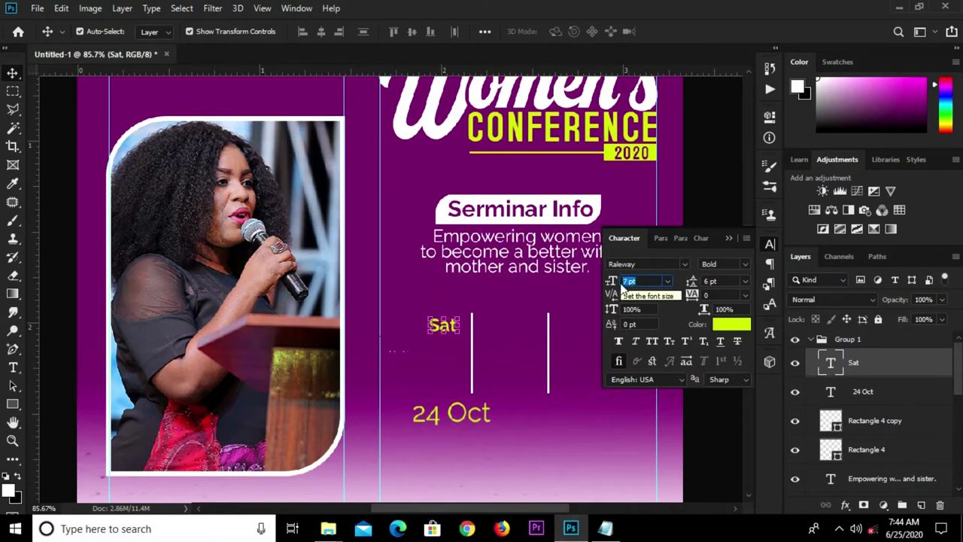
{"action": "type", "text": "9"}
{"action": "key", "text": "Return"}
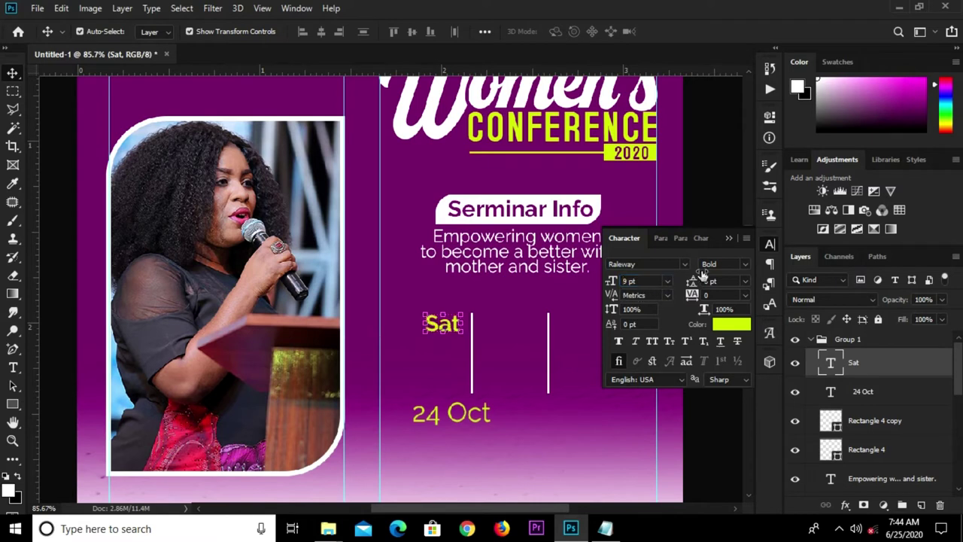
{"action": "left_click", "coordinate": [728, 238]}
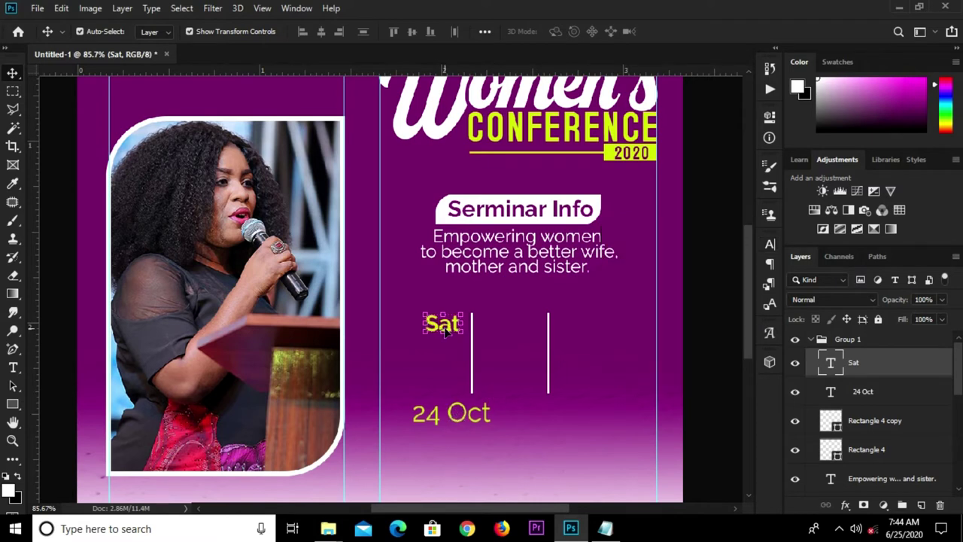
Step: Duplicate 'Sat' just above 24 Oct and nudge the upper 'Sat' down
{"action": "left_click_drag", "start_coordinate": [455, 323], "coordinate": [455, 383]}
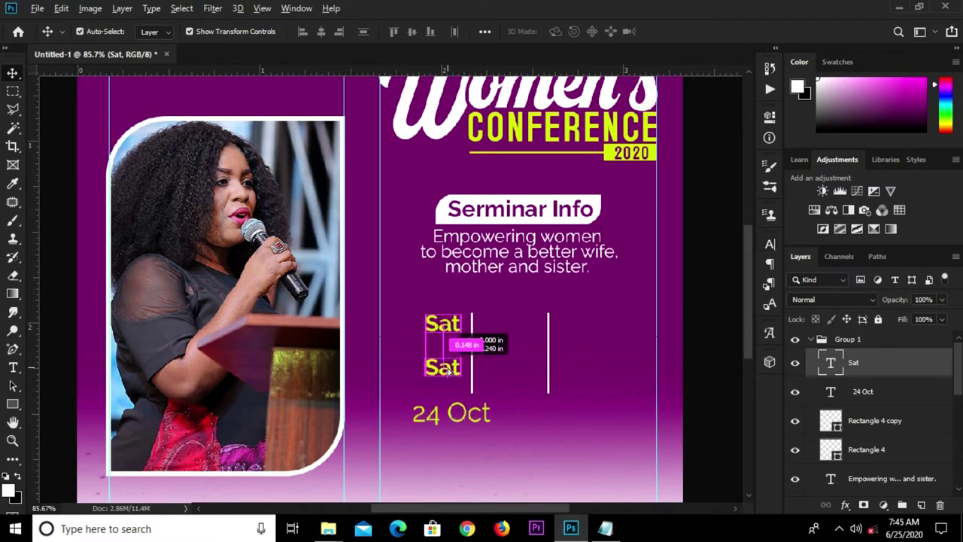
{"action": "left_click_drag", "start_coordinate": [456, 423], "coordinate": [457, 386]}
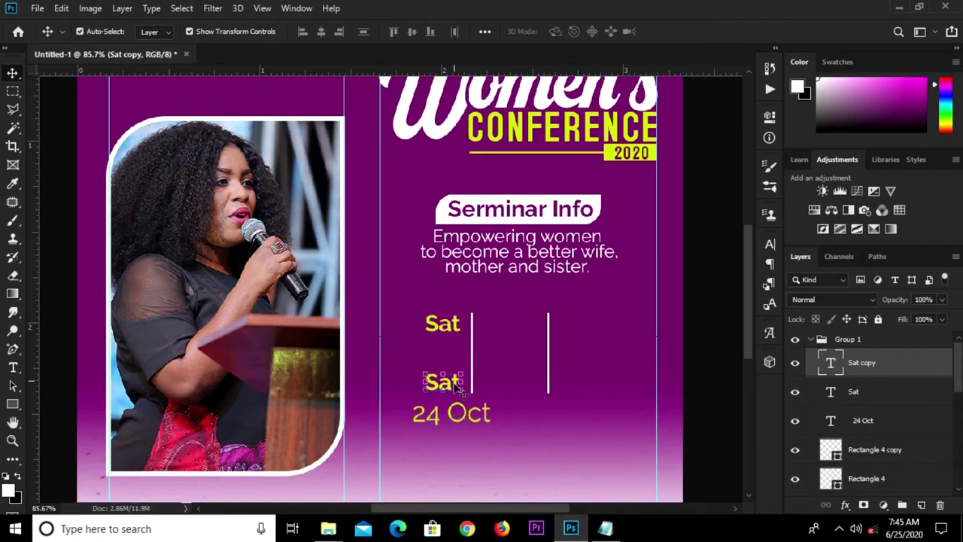
{"action": "left_click", "coordinate": [457, 331]}
{"action": "key", "text": "Down"}
{"action": "key", "text": "Down"}
{"action": "key", "text": "Down"}
{"action": "key", "text": "Down"}
{"action": "key", "text": "Down"}
{"action": "key", "text": "Down"}
{"action": "key", "text": "Down"}
{"action": "key", "text": "Down"}
{"action": "key", "text": "Down"}
{"action": "key", "text": "Down"}
{"action": "key", "text": "Down"}
{"action": "key", "text": "Down"}
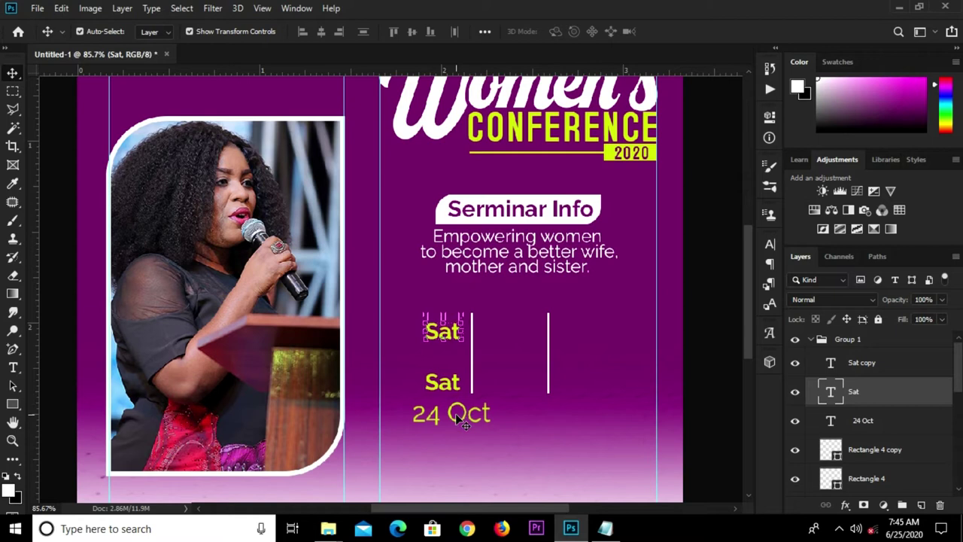
Step: Delete 'Oct' from the date text so it reads '24'
{"action": "left_click", "coordinate": [455, 420]}
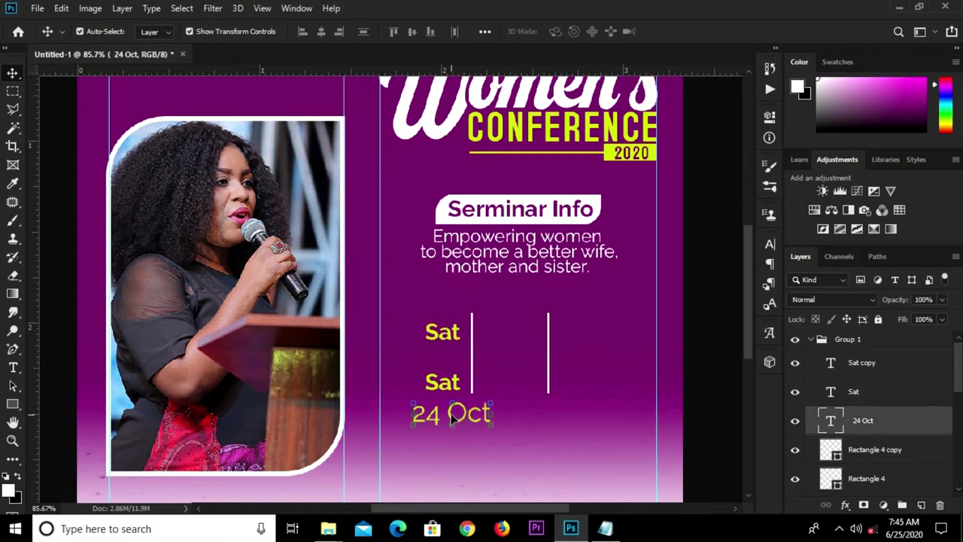
{"action": "key", "text": "t"}
{"action": "left_click_drag", "start_coordinate": [448, 413], "coordinate": [496, 413]}
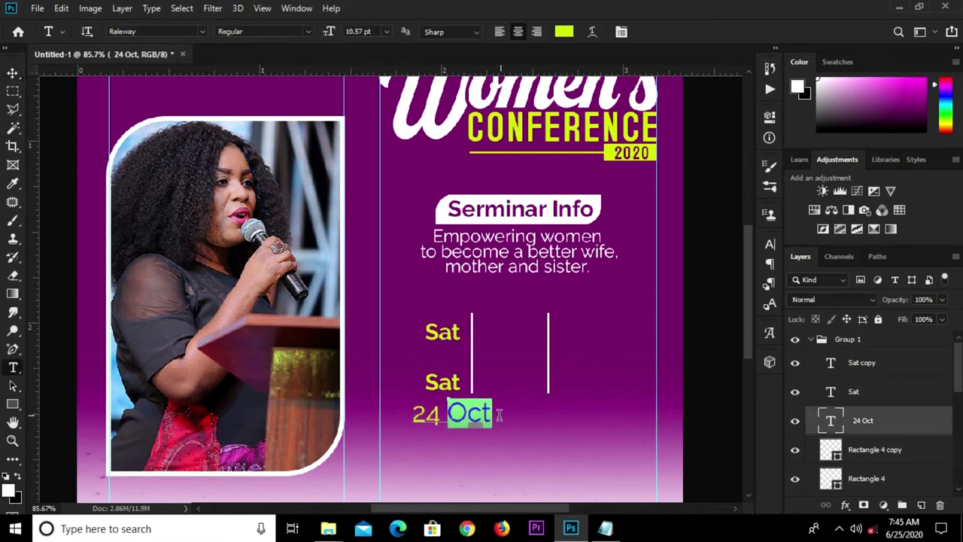
{"action": "key", "text": "BackSpace"}
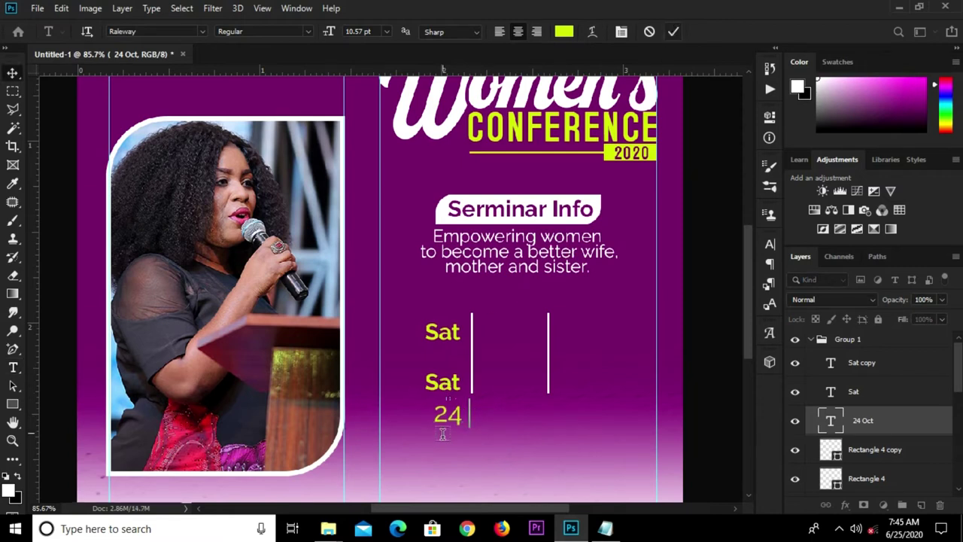
{"action": "key", "text": "ctrl+Return"}
{"action": "key", "text": "v"}
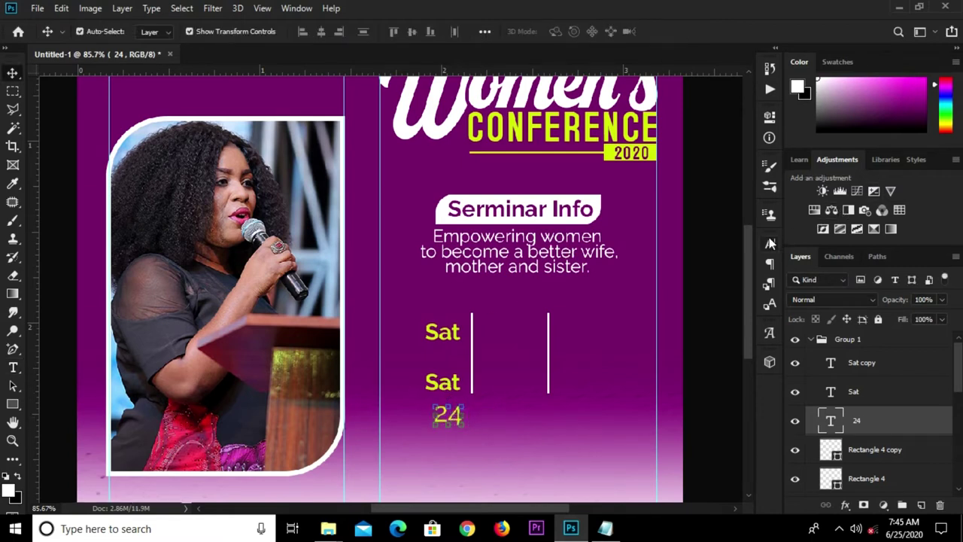
Step: Give '24' the Accidental Presidency font at 14 pt and move it between the Sat lines
{"action": "left_click", "coordinate": [770, 243]}
{"action": "left_click", "coordinate": [683, 264]}
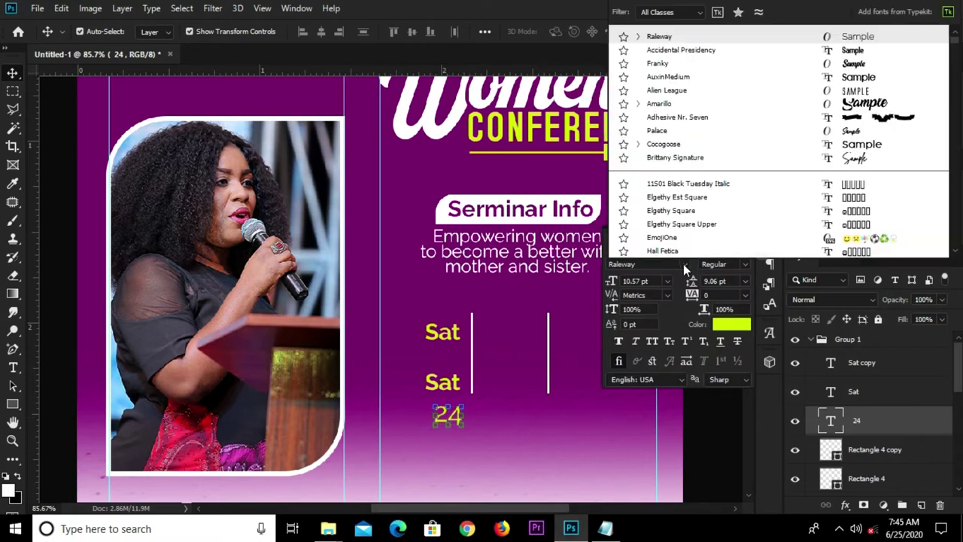
{"action": "left_click", "coordinate": [685, 51]}
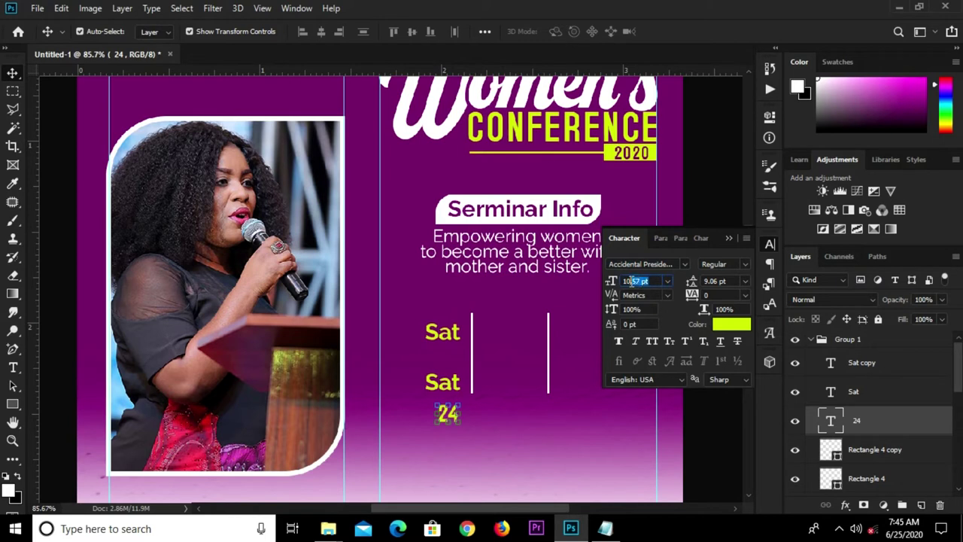
{"action": "left_click", "coordinate": [643, 280]}
{"action": "type", "text": "14"}
{"action": "key", "text": "Return"}
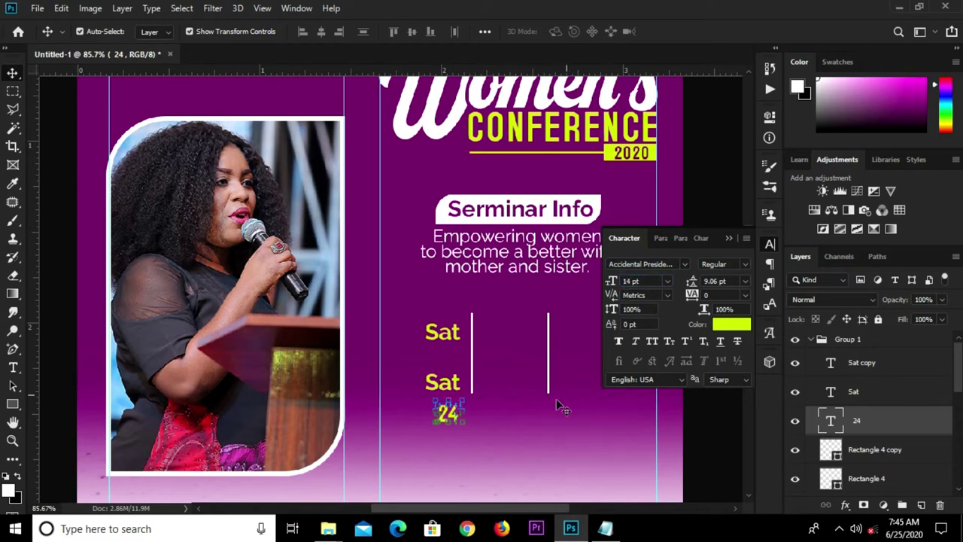
{"action": "left_click_drag", "start_coordinate": [449, 410], "coordinate": [444, 360]}
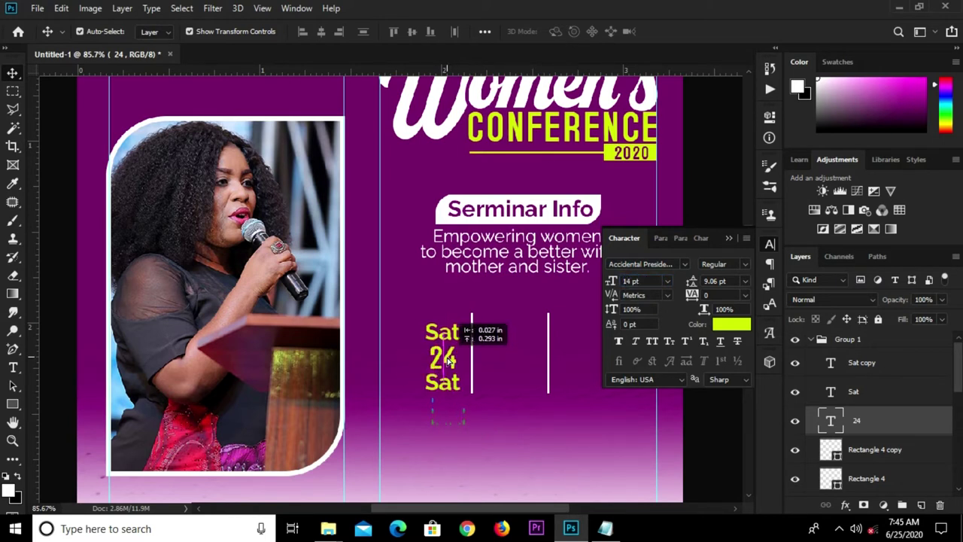
Step: Scale '24' up to about 17.57 pt and settle it between the two Sat lines
{"action": "scroll", "coordinate": [444, 360], "scroll_direction": "up", "scroll_amount": 5}
{"action": "key", "text": "ctrl+t"}
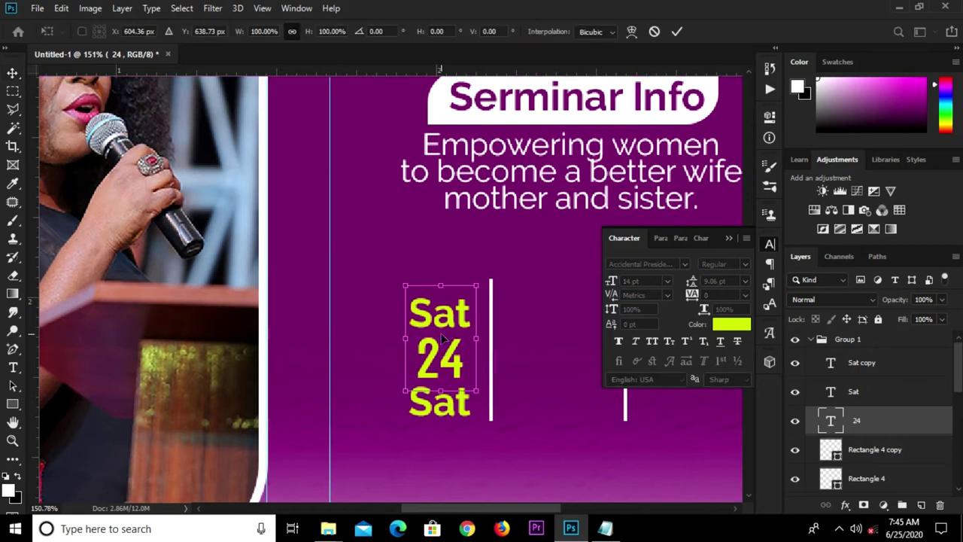
{"action": "left_click_drag", "start_coordinate": [441, 285], "coordinate": [442, 259]}
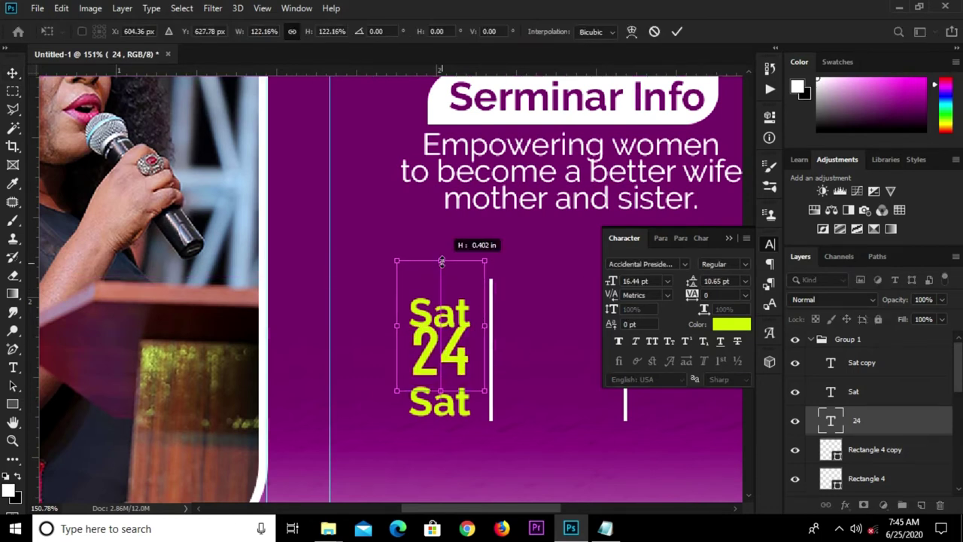
{"action": "left_click_drag", "start_coordinate": [453, 337], "coordinate": [455, 353]}
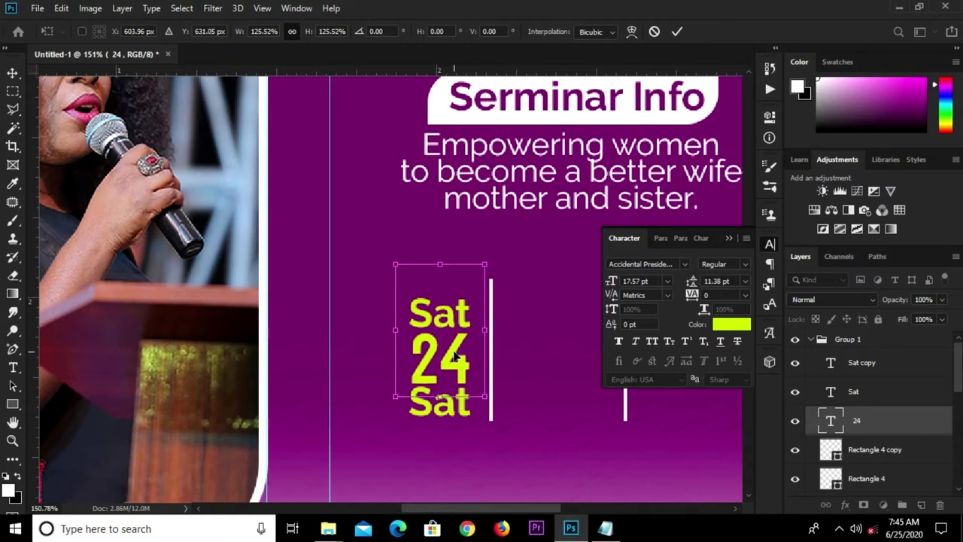
{"action": "key", "text": "Return"}
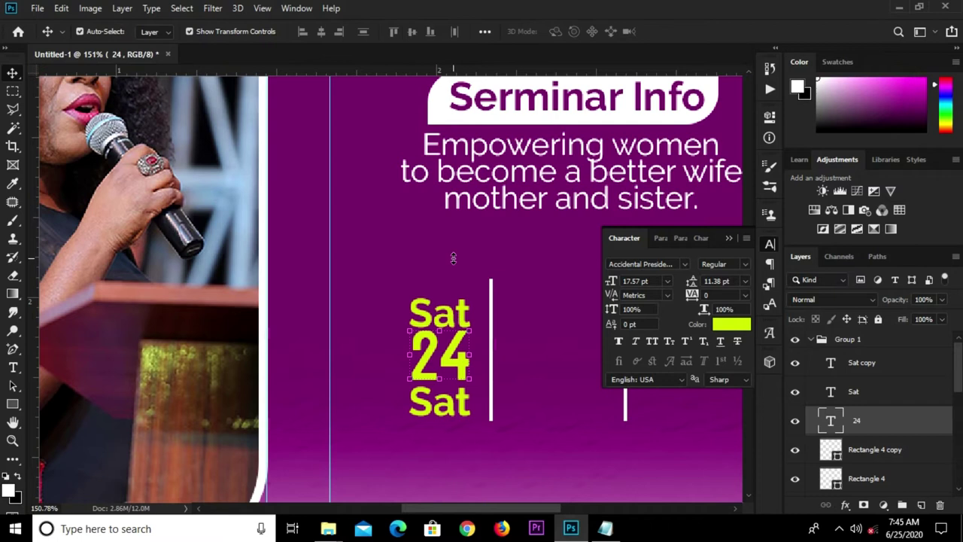
{"action": "left_click", "coordinate": [460, 392]}
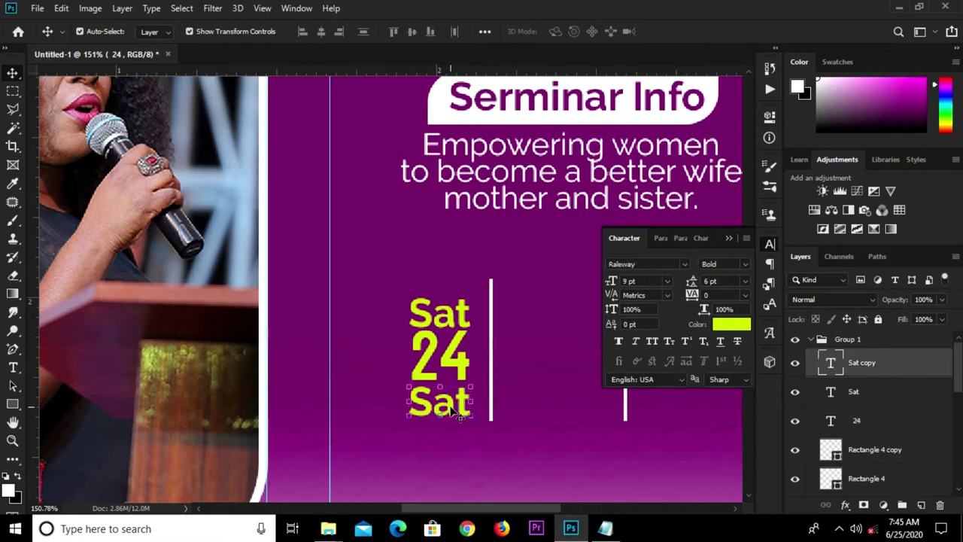
Step: Retype the bottom 'Sat' as 'Oct'
{"action": "key", "text": "t"}
{"action": "left_click", "coordinate": [460, 397]}
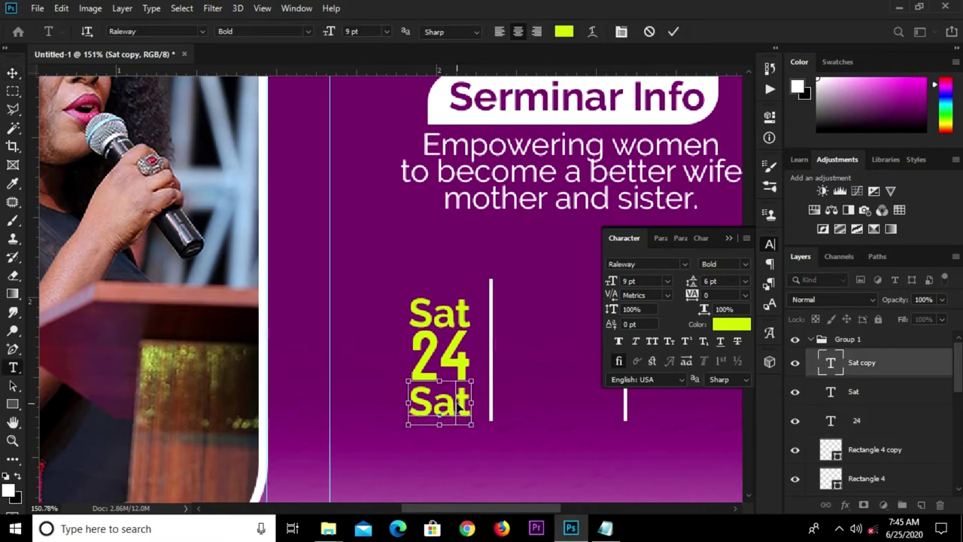
{"action": "double_click", "coordinate": [458, 399]}
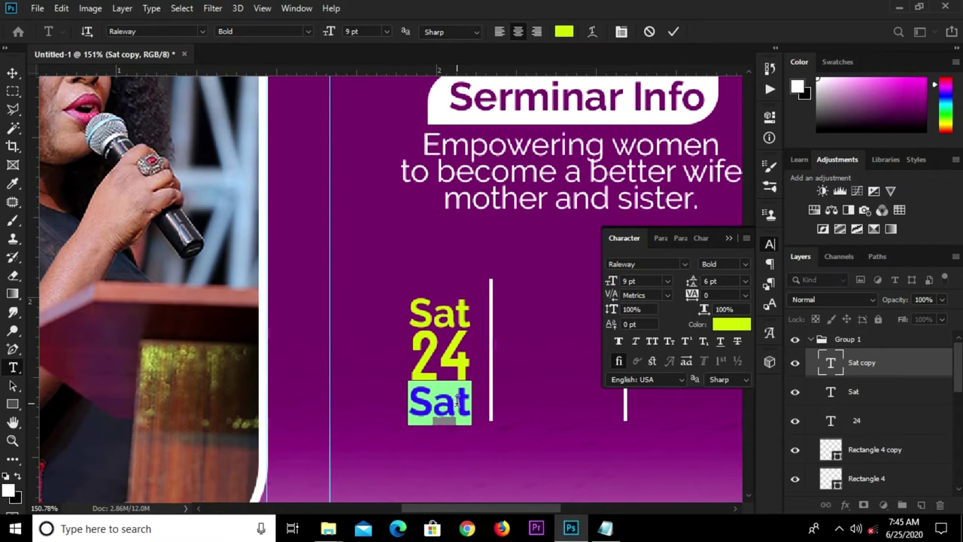
{"action": "type", "text": "Oct"}
{"action": "left_click", "coordinate": [674, 32]}
{"action": "key", "text": "v"}
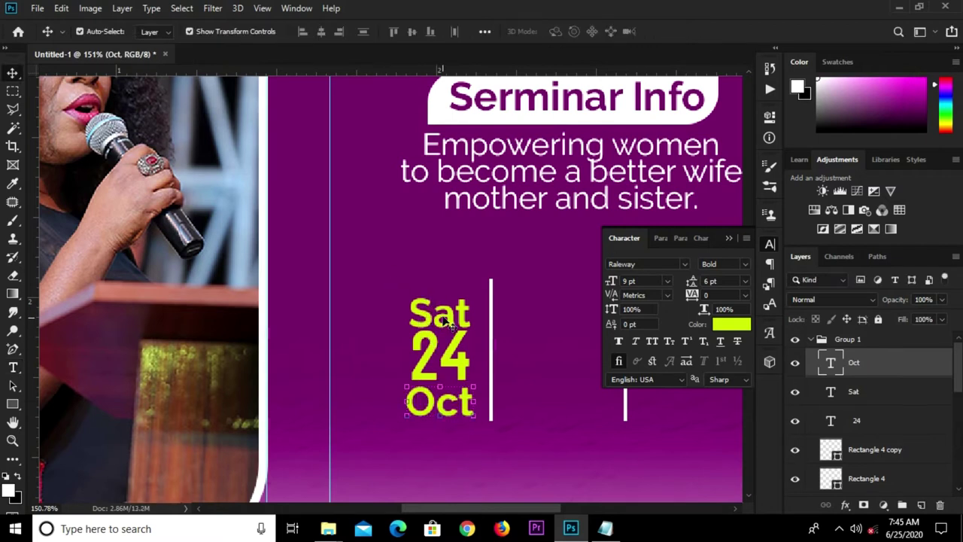
Step: Select the Sat, 24 and Oct layers and nudge the date block down
{"action": "left_click", "coordinate": [443, 320]}
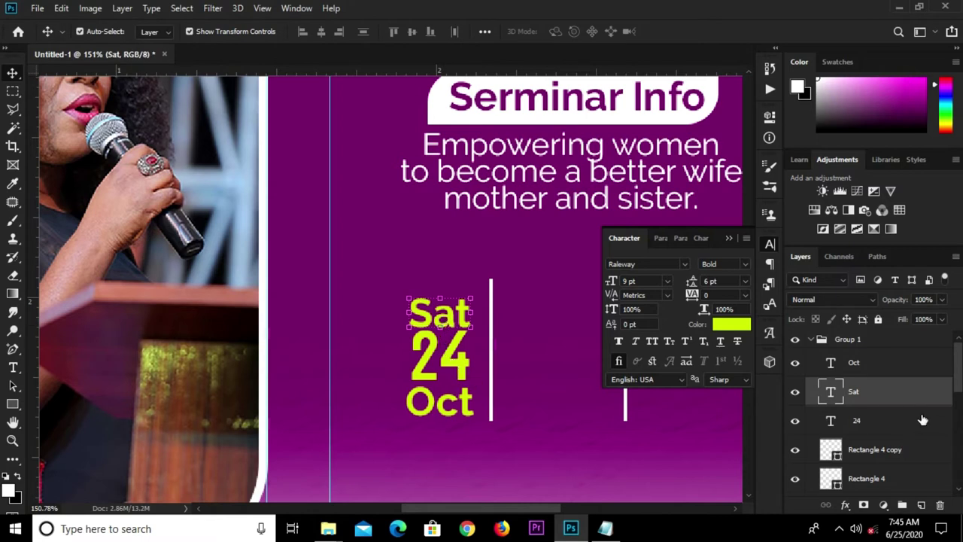
{"action": "left_click", "coordinate": [872, 366], "text": "shift"}
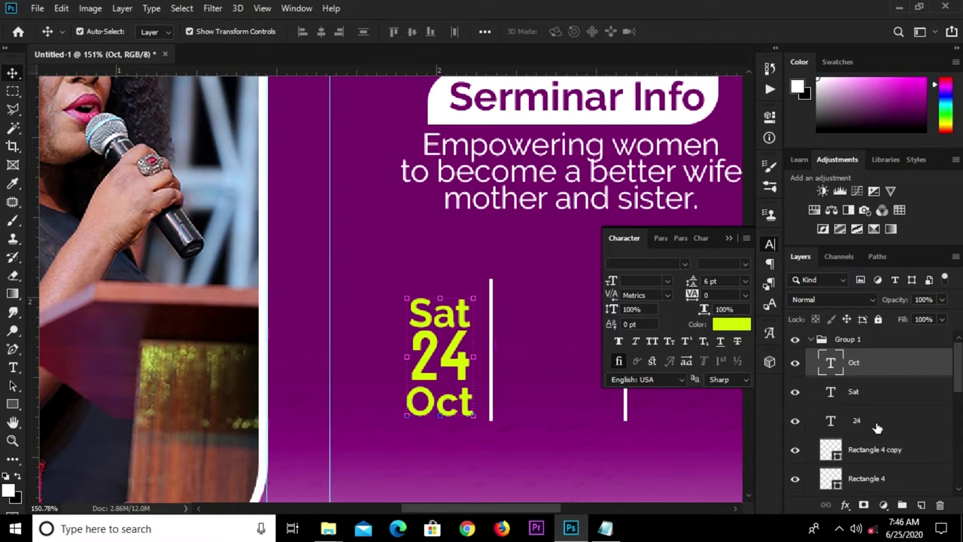
{"action": "left_click", "coordinate": [877, 428], "text": "shift"}
{"action": "key", "text": "Down"}
{"action": "key", "text": "Down"}
{"action": "key", "text": "Down"}
{"action": "key", "text": "Down"}
{"action": "key", "text": "Down"}
{"action": "key", "text": "Down"}
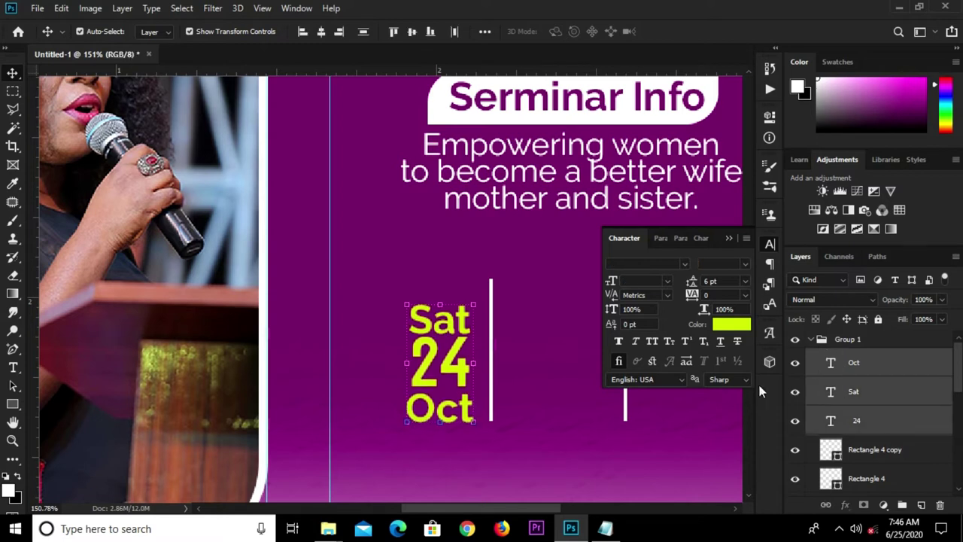
Step: Duplicate the '24' into the gap between the two white bars
{"action": "left_click", "coordinate": [728, 237]}
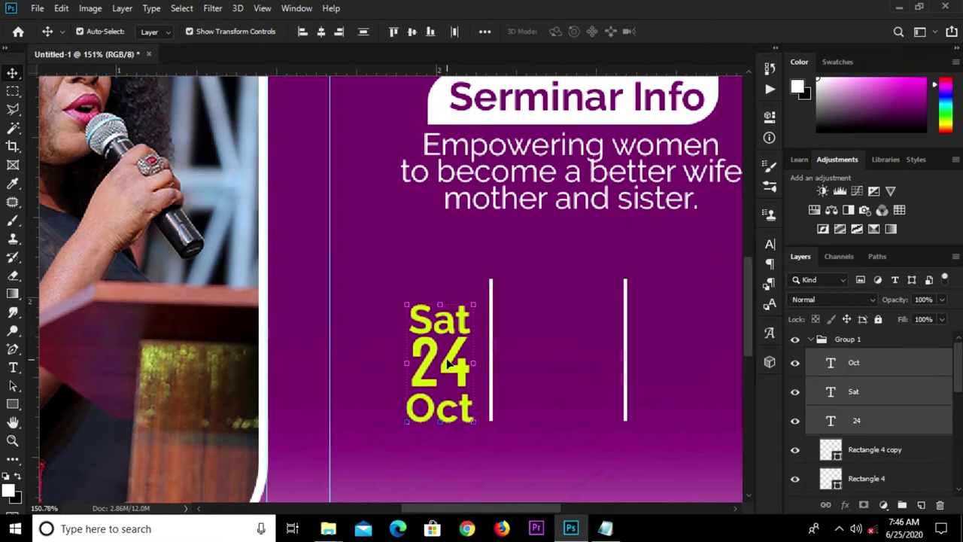
{"action": "left_click", "coordinate": [869, 397]}
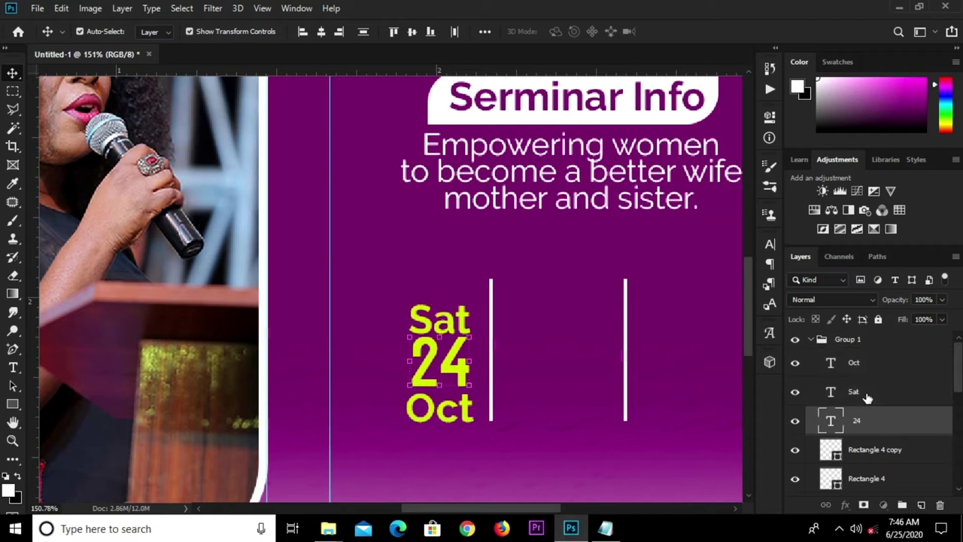
{"action": "left_click", "coordinate": [446, 374]}
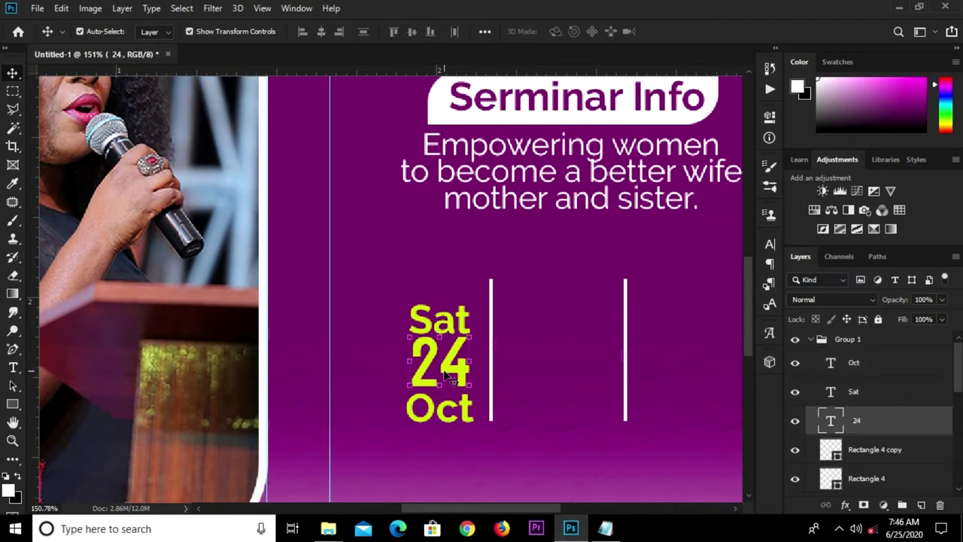
{"action": "left_click_drag", "start_coordinate": [446, 368], "coordinate": [545, 367], "text": "alt"}
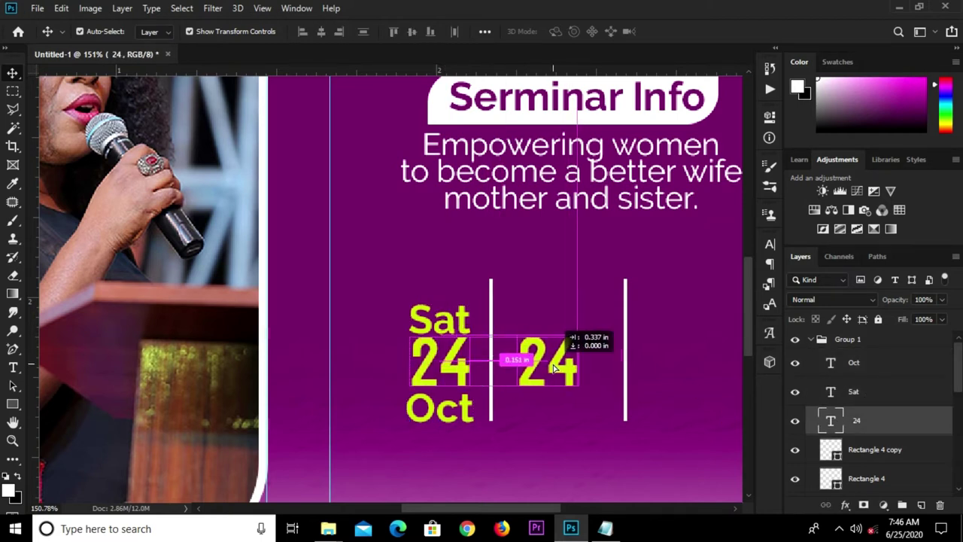
Step: Retype the copied 24 as '10' and lower it between the white bars
{"action": "double_click", "coordinate": [544, 367]}
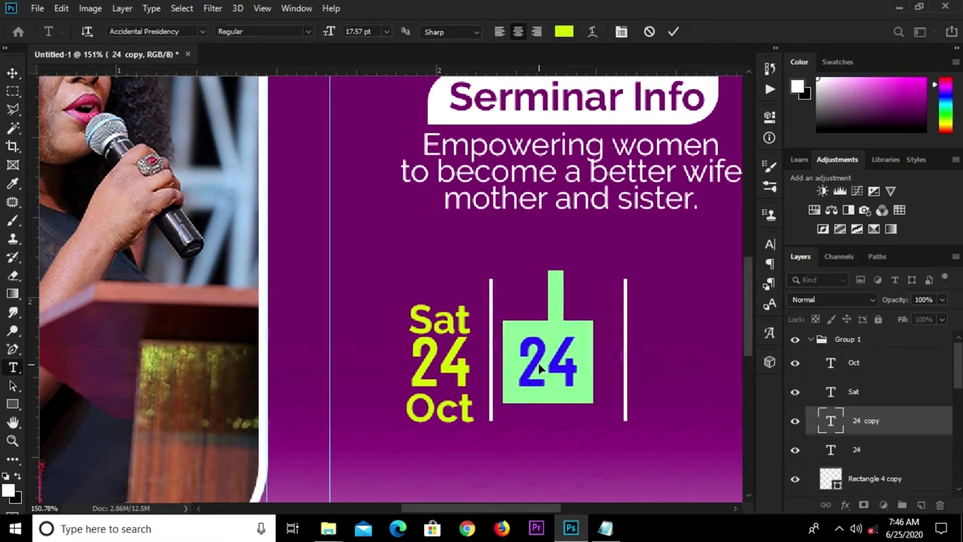
{"action": "type", "text": "10"}
{"action": "left_click", "coordinate": [672, 31]}
{"action": "key", "text": "v"}
{"action": "left_click_drag", "start_coordinate": [553, 320], "coordinate": [548, 393]}
Step: Add 'AM' below the 10 by duplicating and retyping it
{"action": "key", "text": "t"}
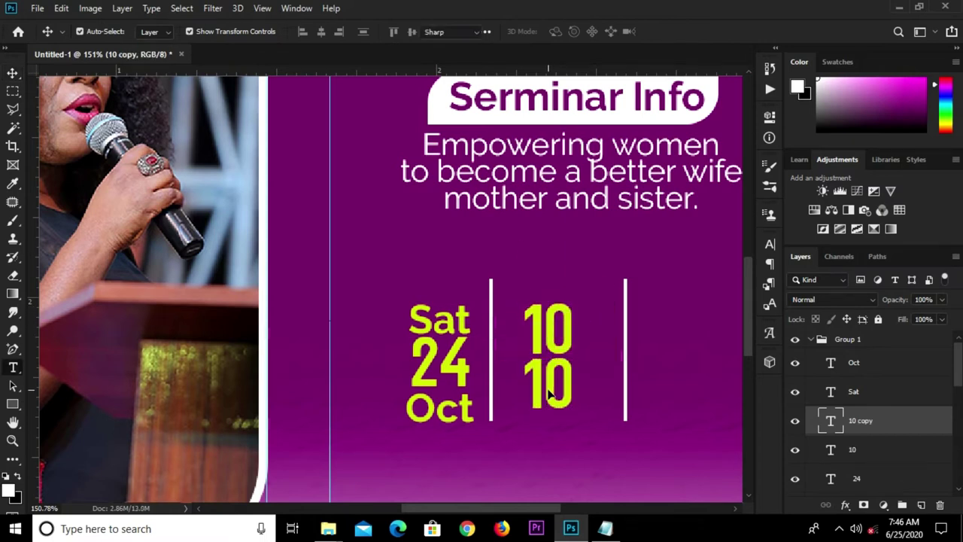
{"action": "left_click", "coordinate": [550, 393]}
{"action": "key", "text": "ctrl+a"}
{"action": "type", "text": "AM"}
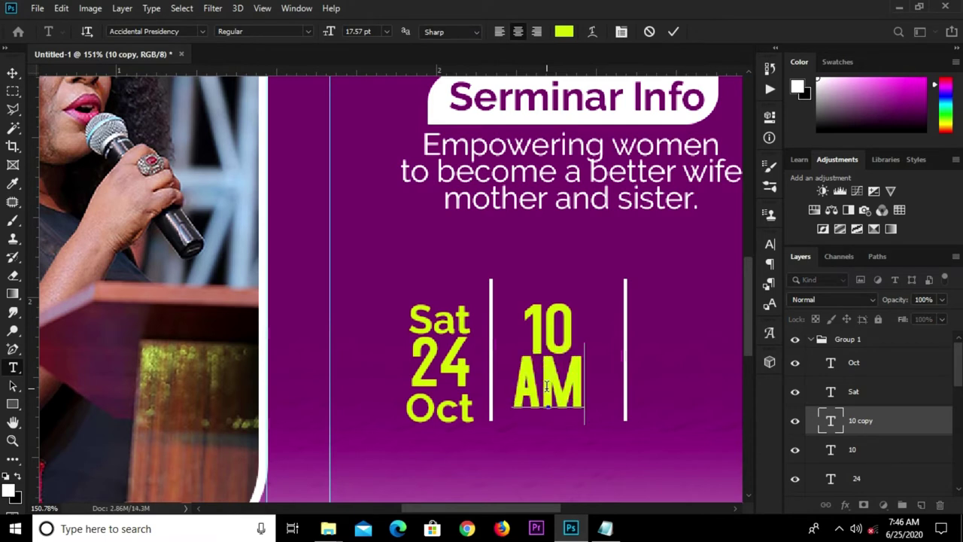
{"action": "left_click", "coordinate": [674, 31]}
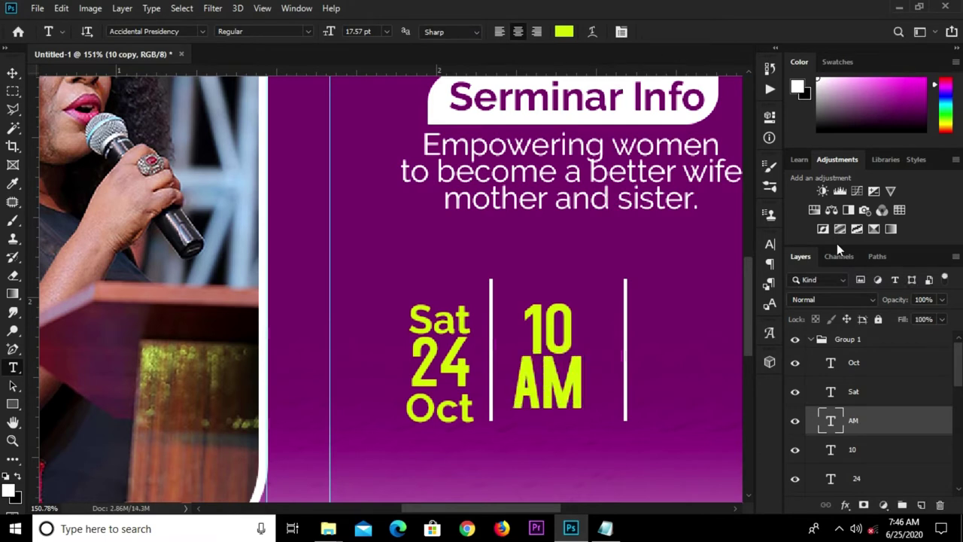
{"action": "left_click", "coordinate": [770, 244]}
{"action": "left_click", "coordinate": [685, 264]}
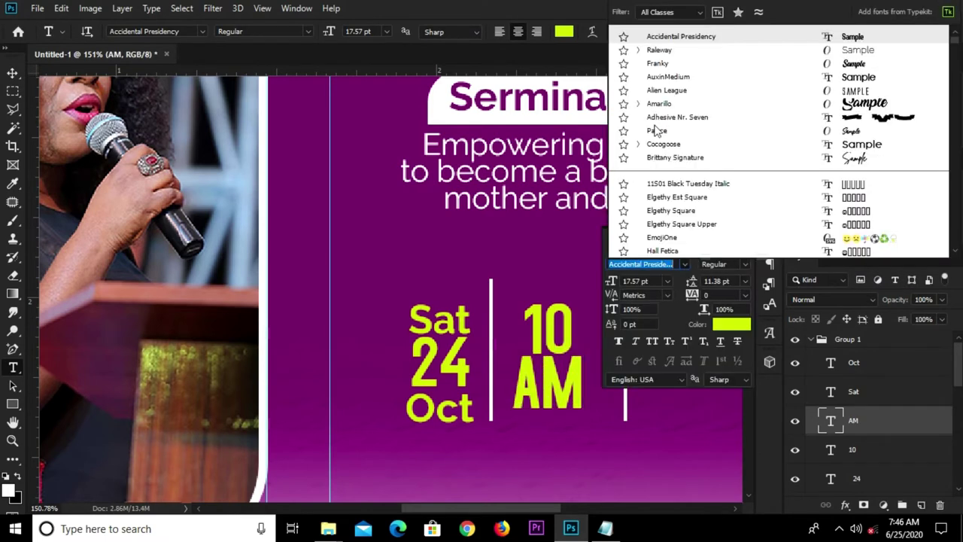
Step: Set the AM text in Raleway with the Black weight
{"action": "left_click", "coordinate": [662, 50]}
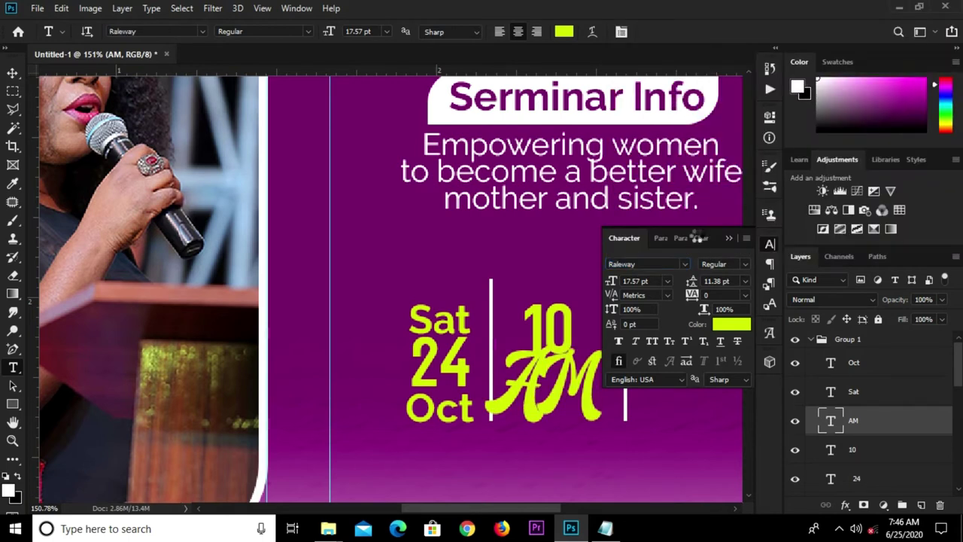
{"action": "left_click", "coordinate": [724, 264]}
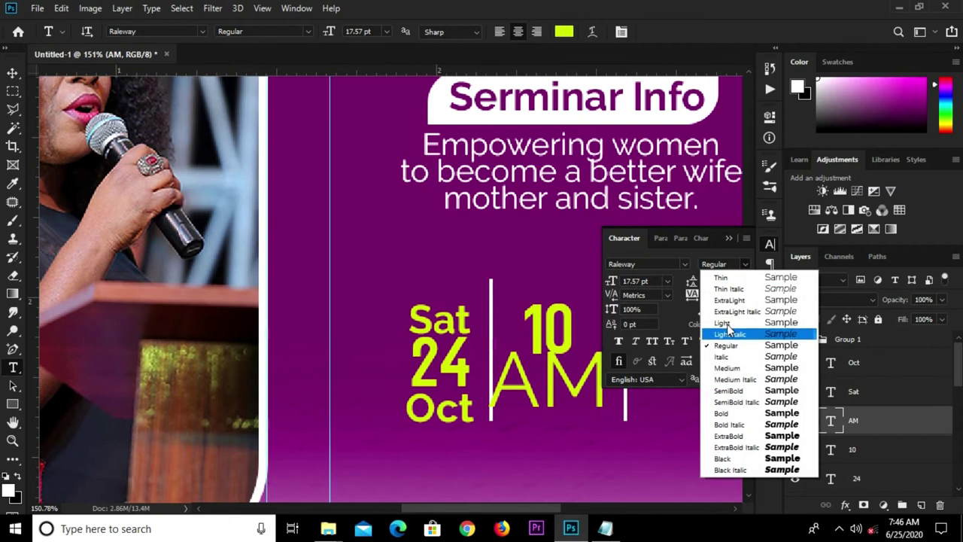
{"action": "left_click", "coordinate": [737, 459]}
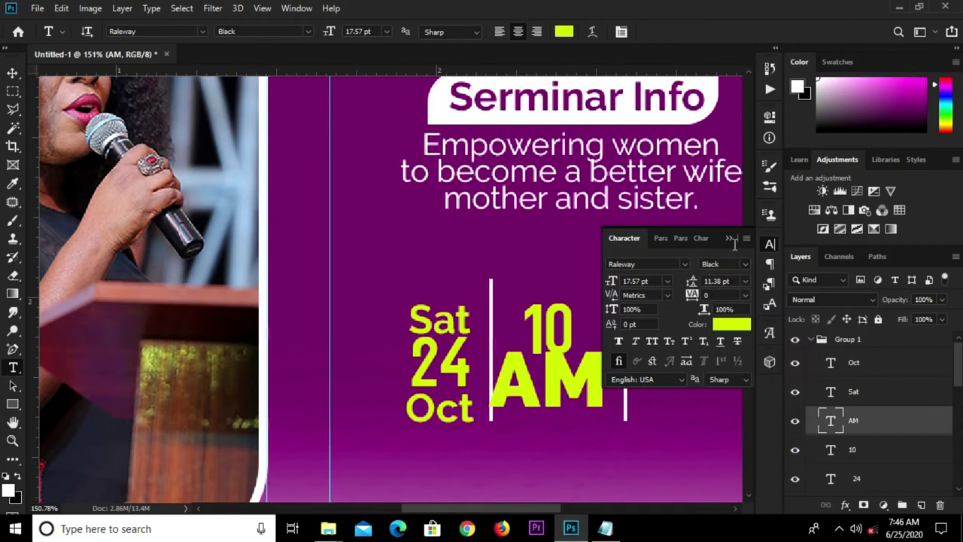
{"action": "left_click", "coordinate": [703, 262]}
Step: Scale AM down to about 43% so it sits snugly beneath the 10
{"action": "key", "text": "ctrl+t"}
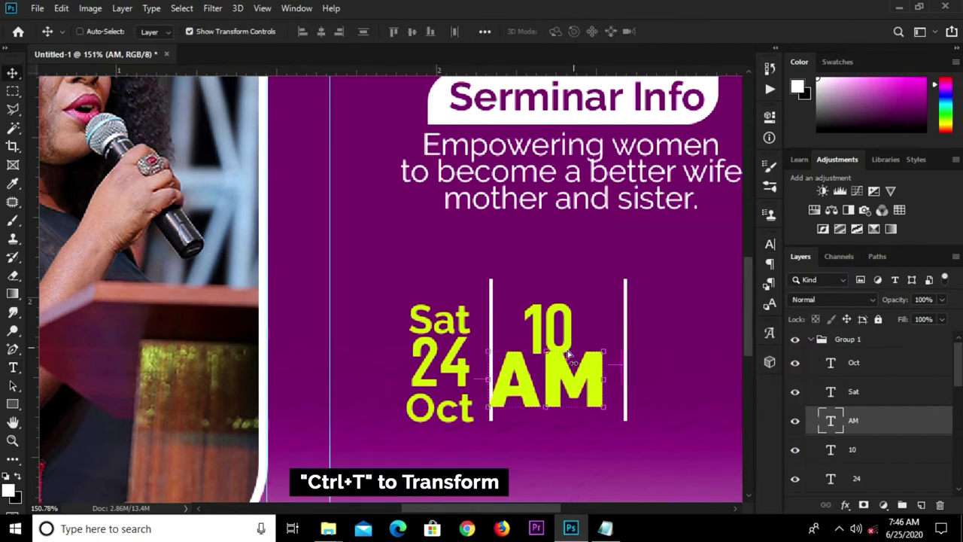
{"action": "mouse_move", "coordinate": [547, 351]}
{"action": "left_mouse_down"}
{"action": "mouse_move", "coordinate": [558, 374]}
{"action": "mouse_move", "coordinate": [548, 392]}
{"action": "mouse_move", "coordinate": [552, 374]}
{"action": "left_mouse_up"}
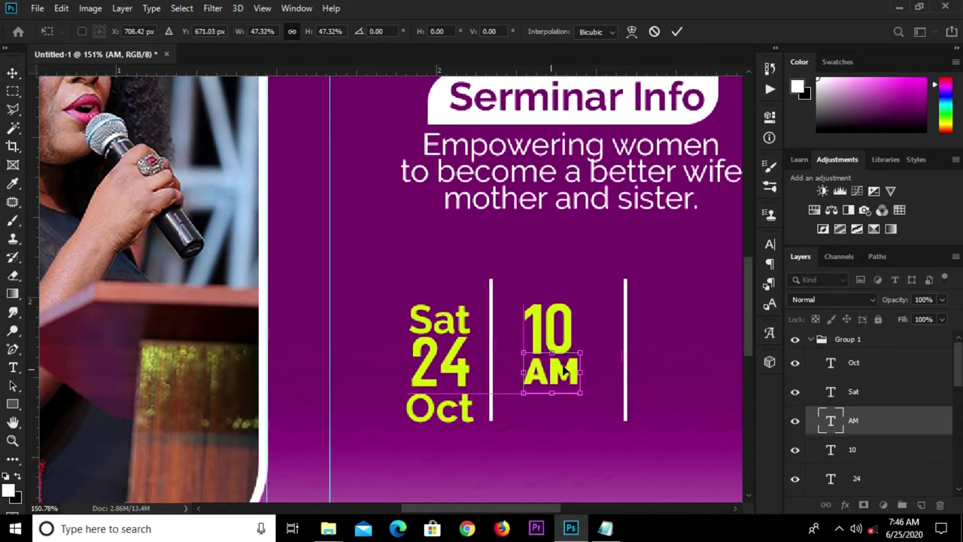
{"action": "scroll", "coordinate": [550, 354], "scroll_direction": "up", "scroll_amount": 3}
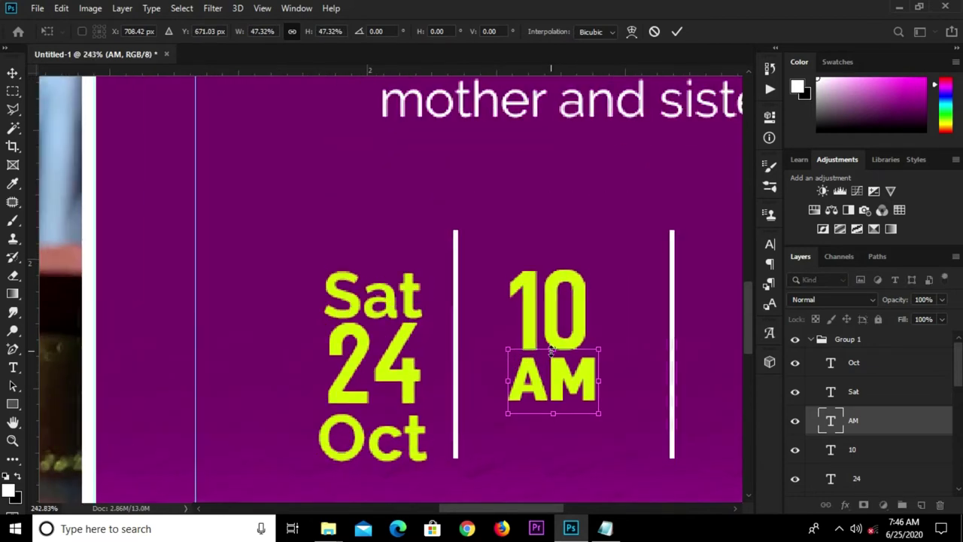
{"action": "left_click_drag", "start_coordinate": [552, 349], "coordinate": [553, 356]}
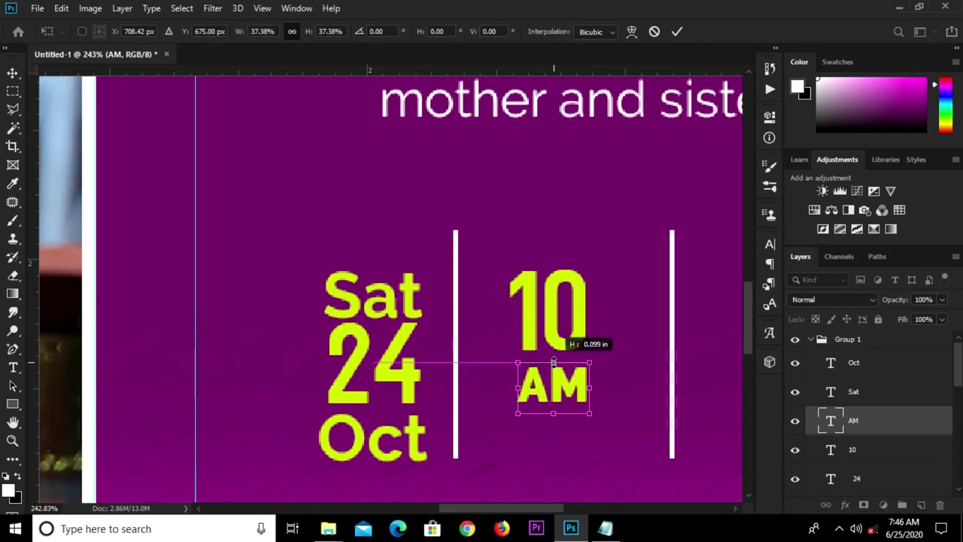
{"action": "left_click_drag", "start_coordinate": [553, 353], "coordinate": [554, 358]}
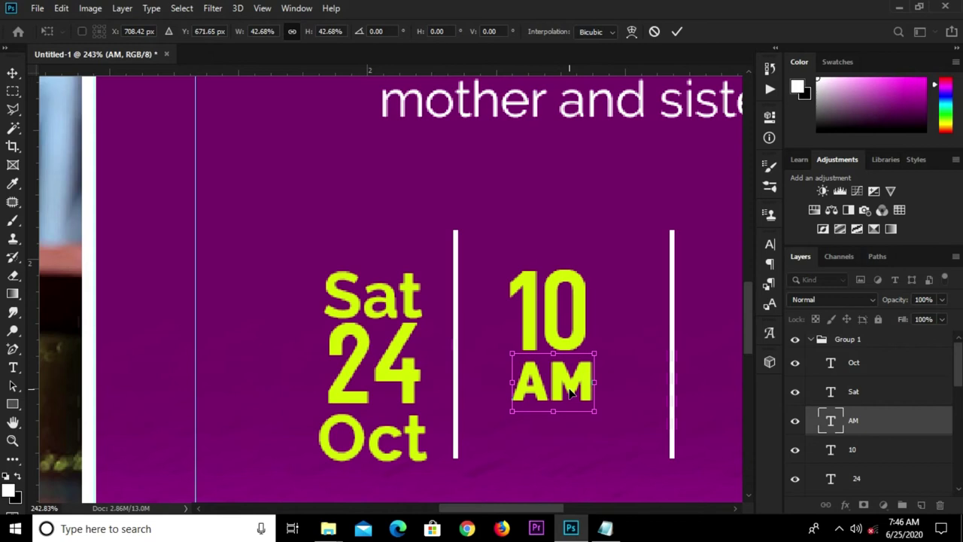
{"action": "key", "text": "Return"}
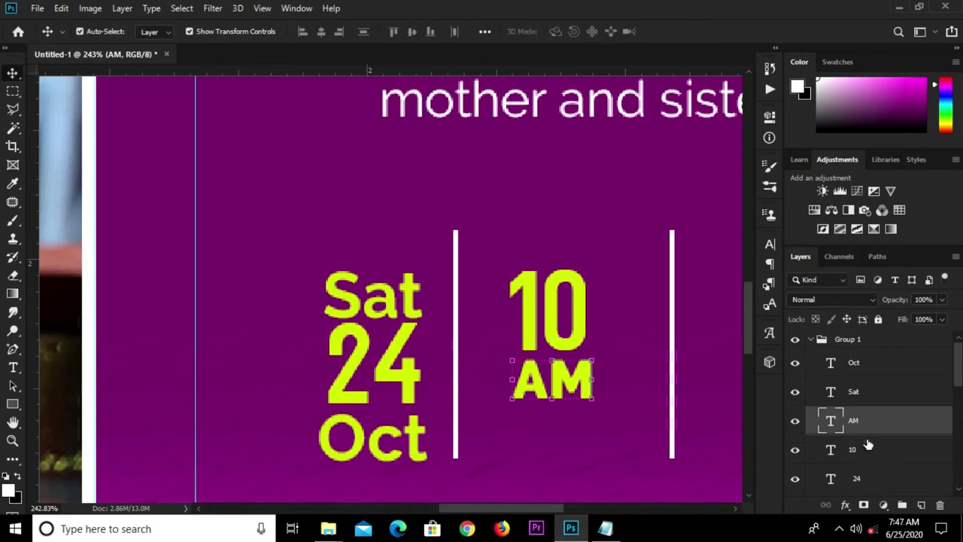
{"action": "left_click", "coordinate": [861, 449], "text": "shift"}
Step: Nudge the 10 and AM text two pixels left
{"action": "key", "text": "Left"}
{"action": "key", "text": "Left"}
{"action": "key", "text": "Left"}
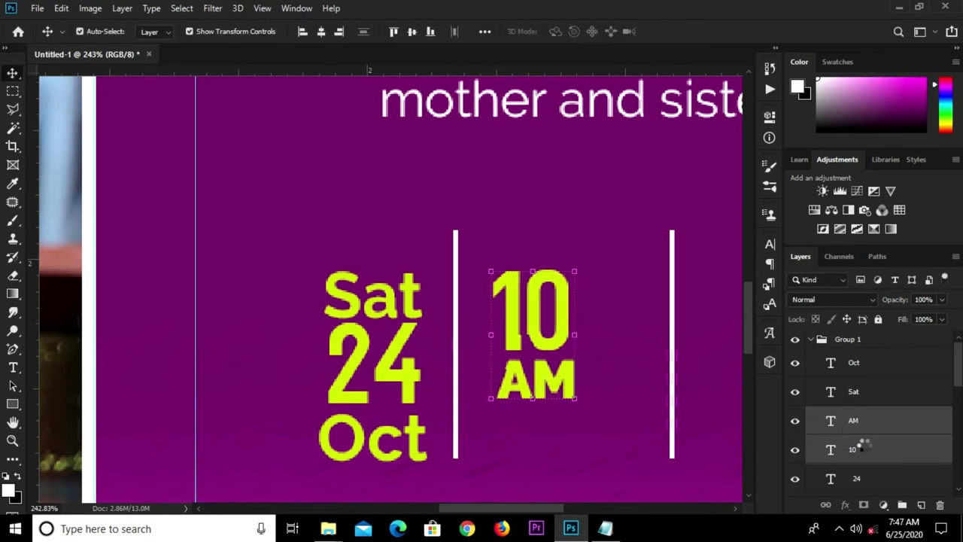
{"action": "key", "text": "Left"}
{"action": "key", "text": "Left"}
{"action": "key", "text": "Left"}
{"action": "left_click", "coordinate": [635, 350]}
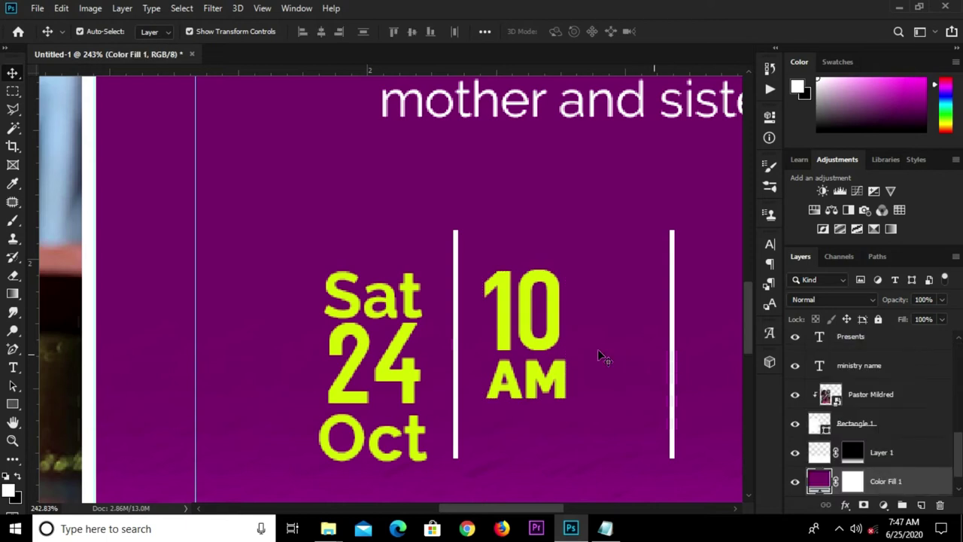
{"action": "scroll", "coordinate": [598, 349], "scroll_direction": "down", "scroll_amount": 3}
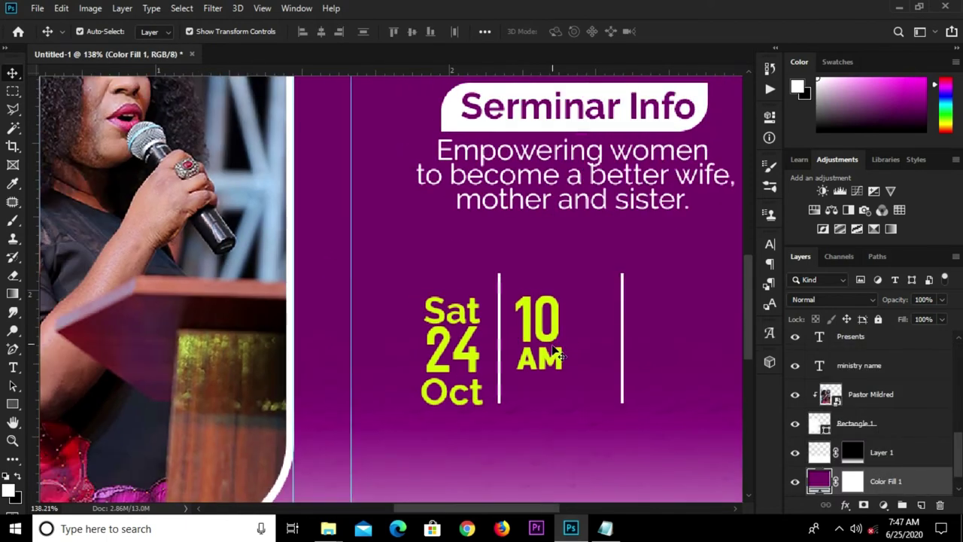
Step: Enlarge the 10 and AM text together to about 150% between the white bars
{"action": "left_click", "coordinate": [554, 335]}
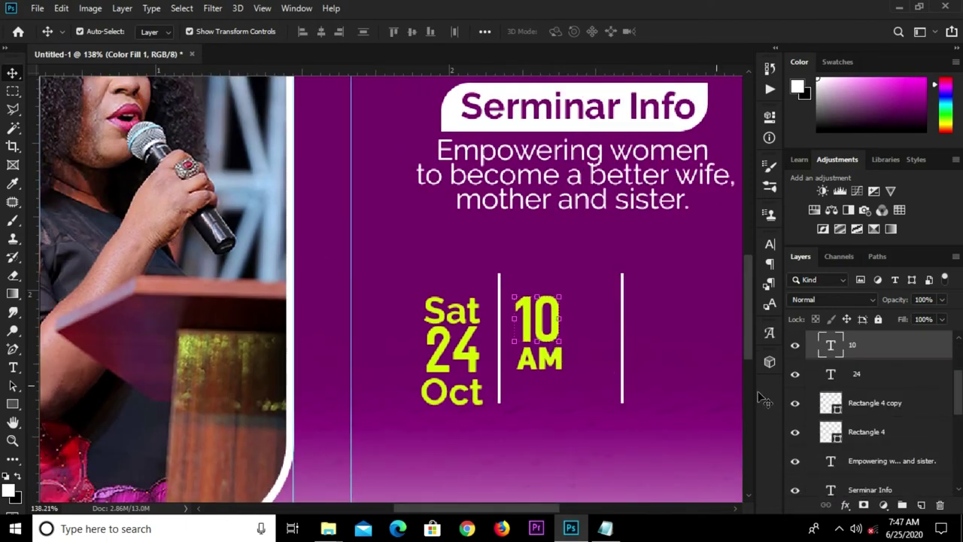
{"action": "scroll", "coordinate": [872, 384], "scroll_direction": "up", "scroll_amount": 2}
{"action": "left_click", "coordinate": [853, 369], "text": "shift"}
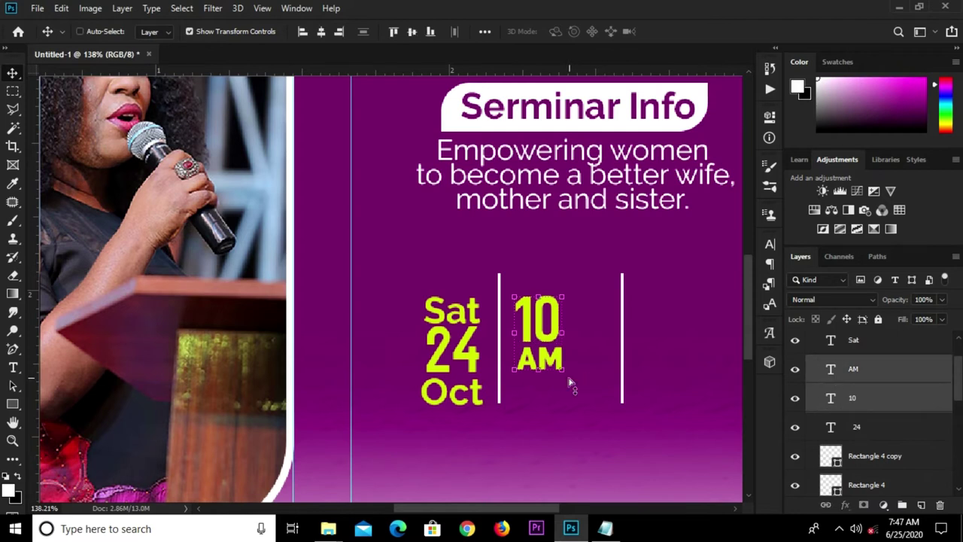
{"action": "key", "text": "ctrl+t"}
{"action": "left_click_drag", "start_coordinate": [563, 369], "coordinate": [574, 404]}
{"action": "key", "text": "Down"}
{"action": "key", "text": "Down"}
{"action": "key", "text": "Down"}
{"action": "key", "text": "Down"}
{"action": "key", "text": "Down"}
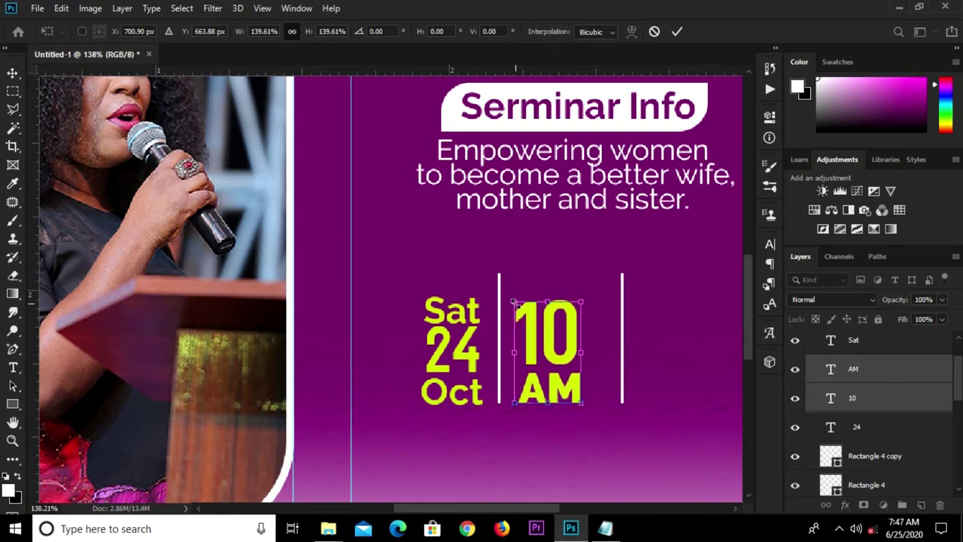
{"action": "left_click_drag", "start_coordinate": [513, 302], "coordinate": [509, 295]}
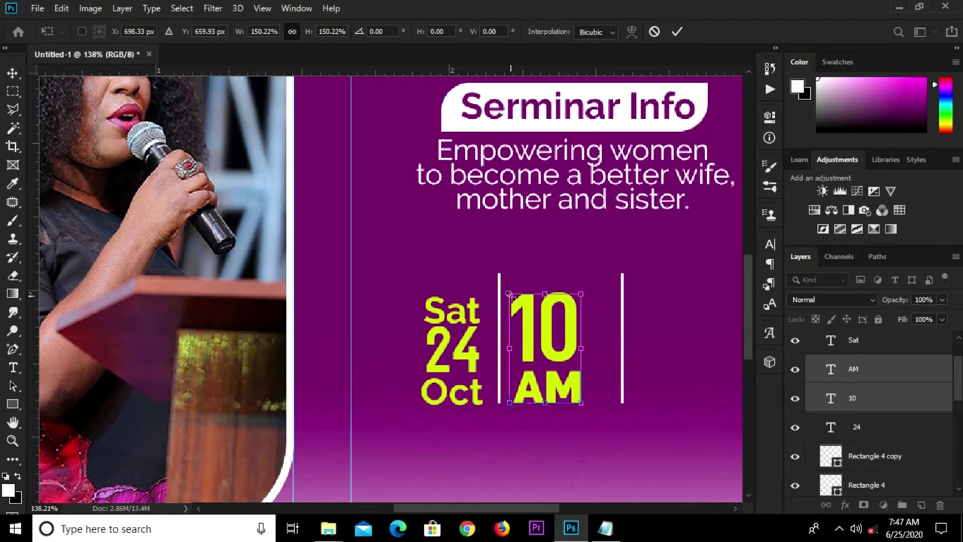
{"action": "key", "text": "Return"}
{"action": "left_click", "coordinate": [544, 251]}
Step: Copy the 'Golden Tulip Kumasi' venue line from the conference notes in Notepad
{"action": "left_click", "coordinate": [604, 529]}
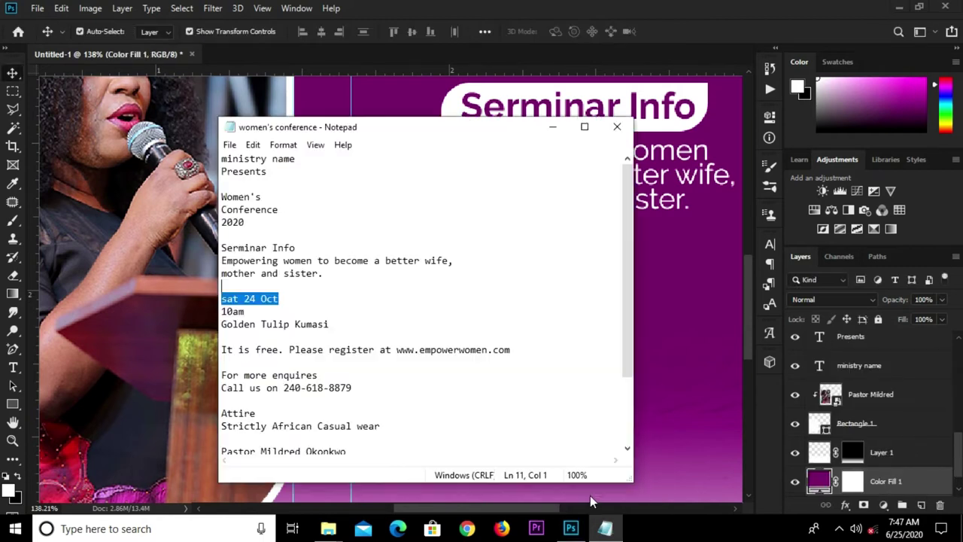
{"action": "left_click_drag", "start_coordinate": [329, 324], "coordinate": [222, 324]}
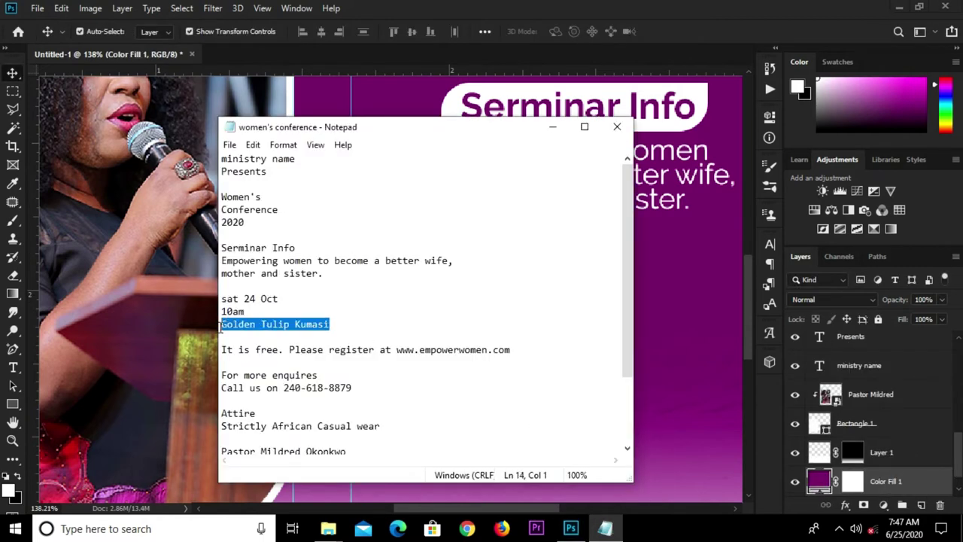
{"action": "right_click", "coordinate": [226, 325]}
{"action": "left_click", "coordinate": [258, 157]}
{"action": "left_click", "coordinate": [552, 126]}
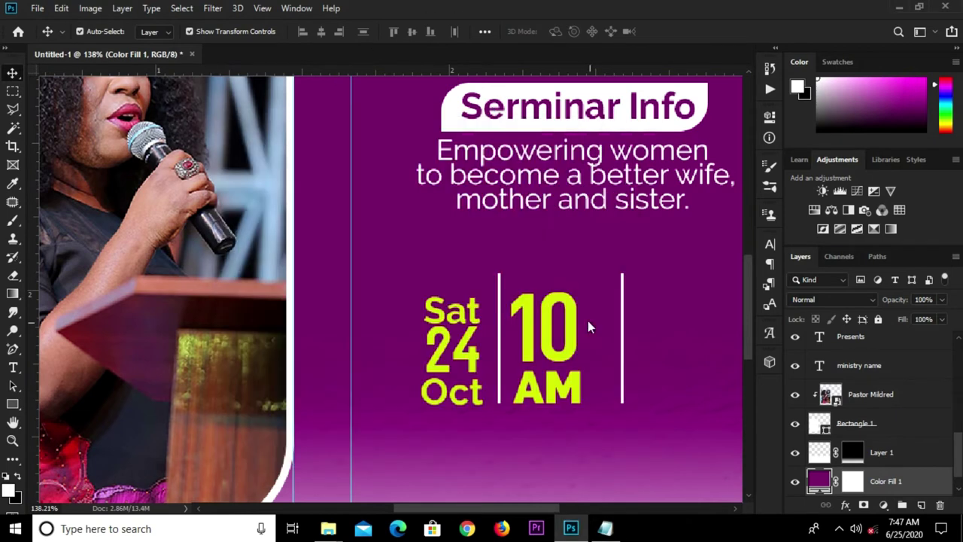
Step: Duplicate the yellow bold Sat text to the right of the second divider
{"action": "left_click", "coordinate": [450, 318]}
{"action": "left_click_drag", "start_coordinate": [446, 315], "coordinate": [659, 314], "text": "alt"}
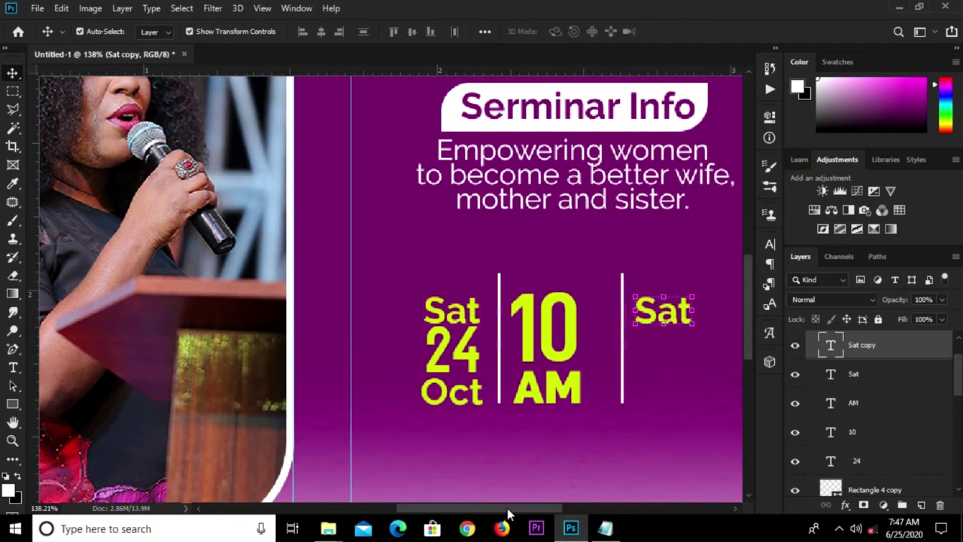
{"action": "left_click_drag", "start_coordinate": [509, 508], "coordinate": [569, 510]}
Step: Replace the copy's text with 'Golden Tulip Kumasi' and place it beside the right divider
{"action": "key", "text": "t"}
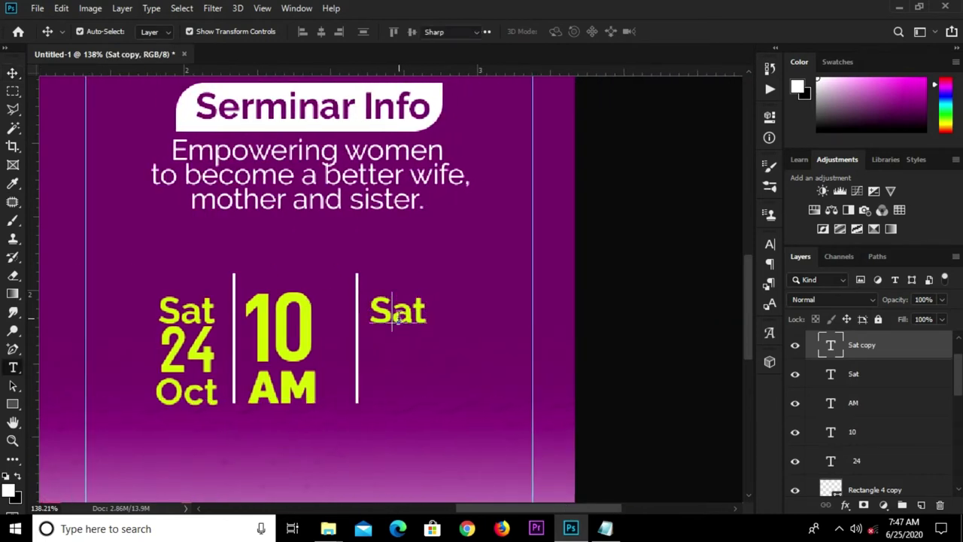
{"action": "double_click", "coordinate": [393, 318]}
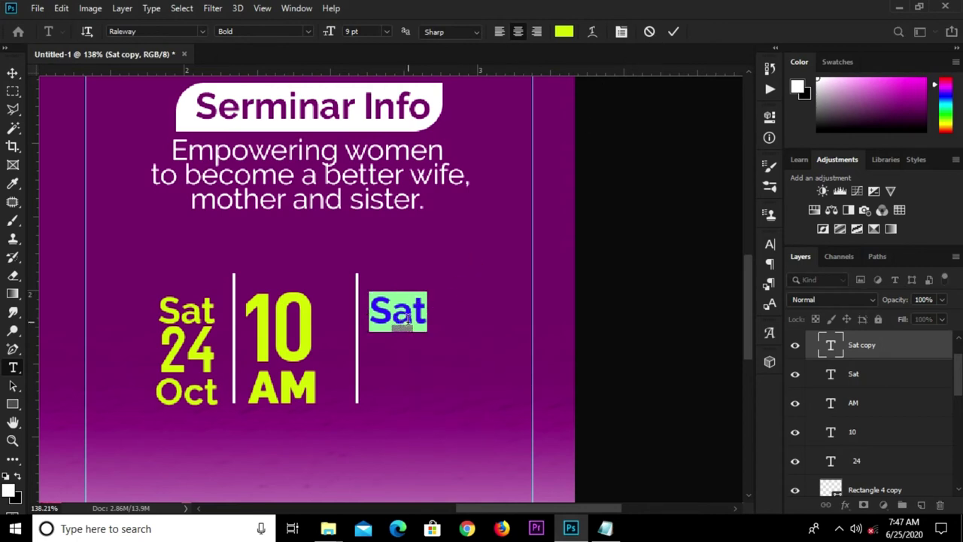
{"action": "left_click", "coordinate": [675, 31]}
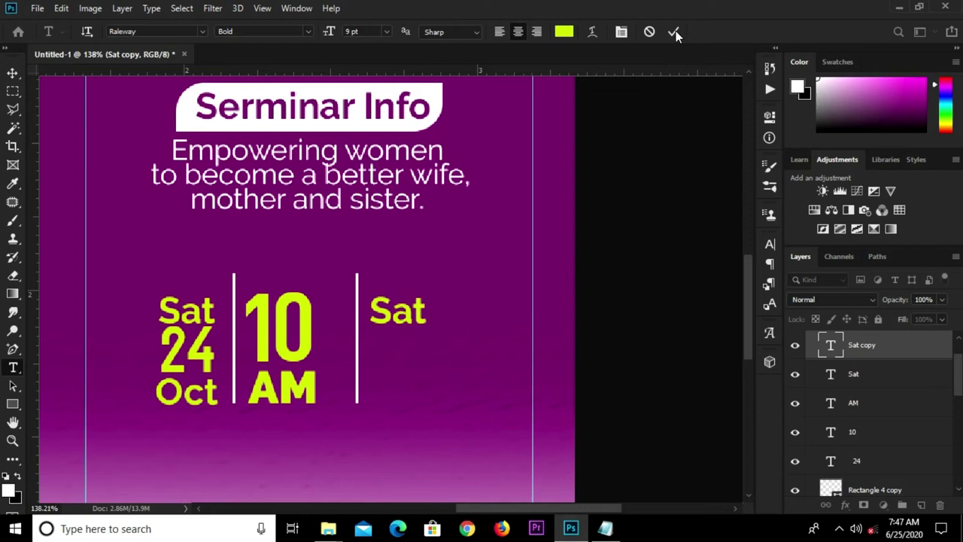
{"action": "left_click", "coordinate": [401, 303]}
{"action": "key", "text": "ctrl+a"}
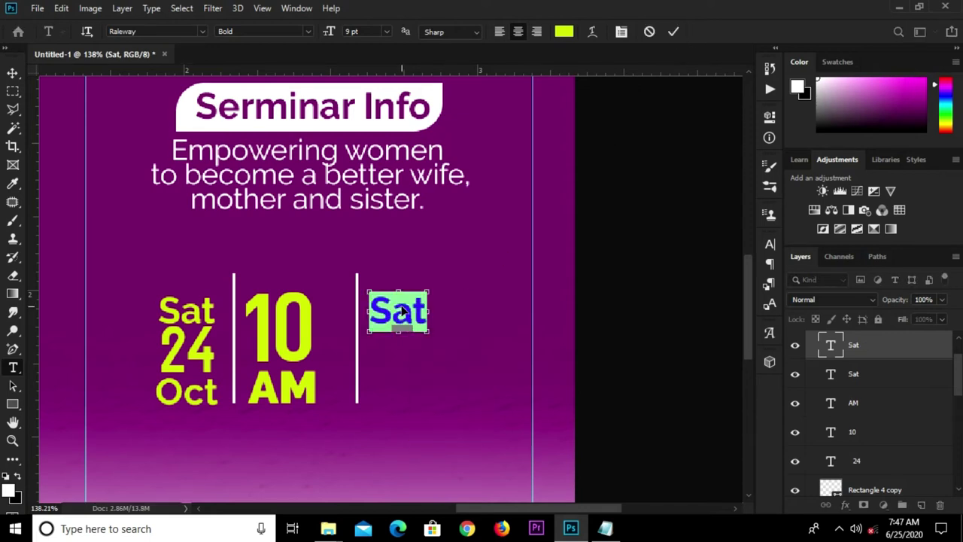
{"action": "type", "text": "Golden Tulip Kumasi"}
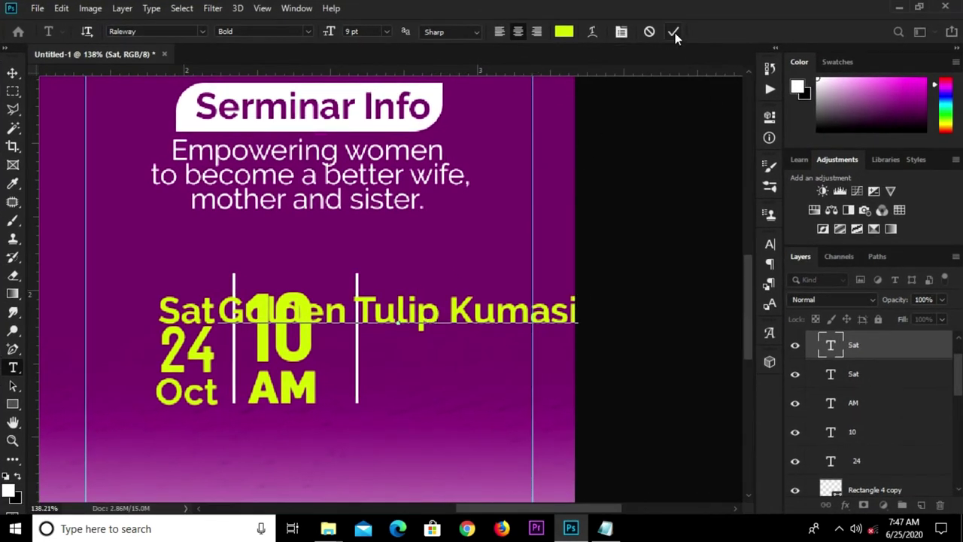
{"action": "mouse_move", "coordinate": [417, 315]}
{"action": "left_mouse_down"}
{"action": "mouse_move", "coordinate": [578, 327]}
{"action": "mouse_move", "coordinate": [566, 317]}
{"action": "left_mouse_up"}
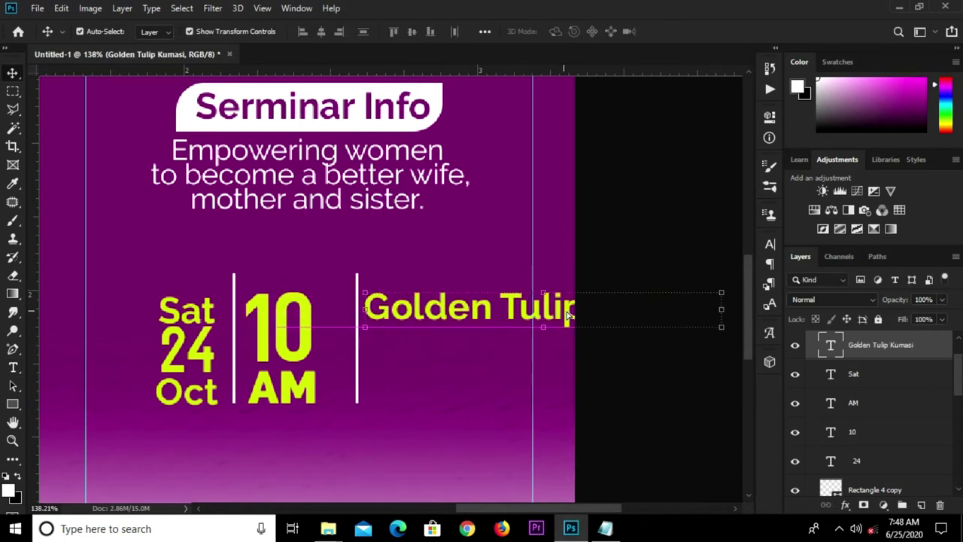
Step: Set the venue text to 8 pt and shift it toward the divider
{"action": "left_click", "coordinate": [768, 248]}
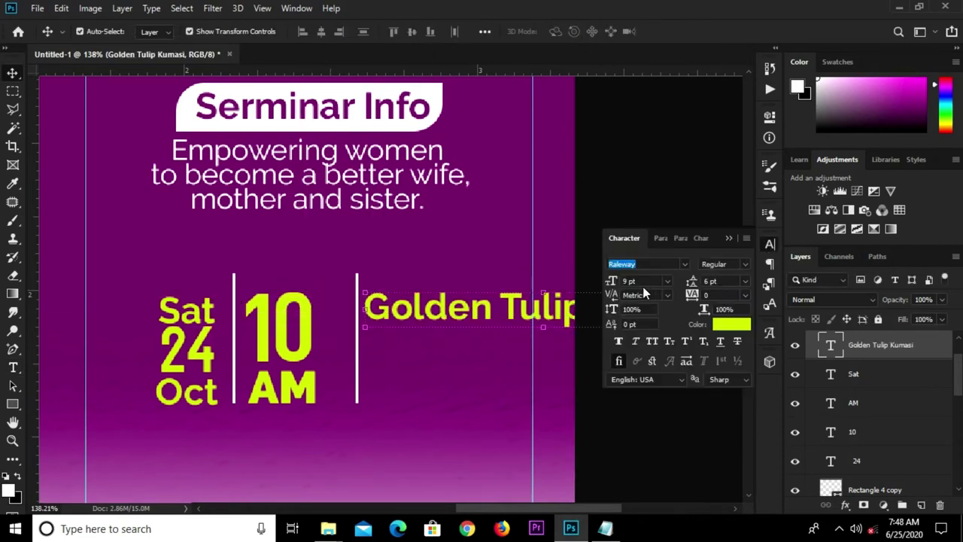
{"action": "key", "text": "Return"}
{"action": "left_click", "coordinate": [767, 248]}
{"action": "left_click", "coordinate": [636, 280]}
{"action": "type", "text": "8"}
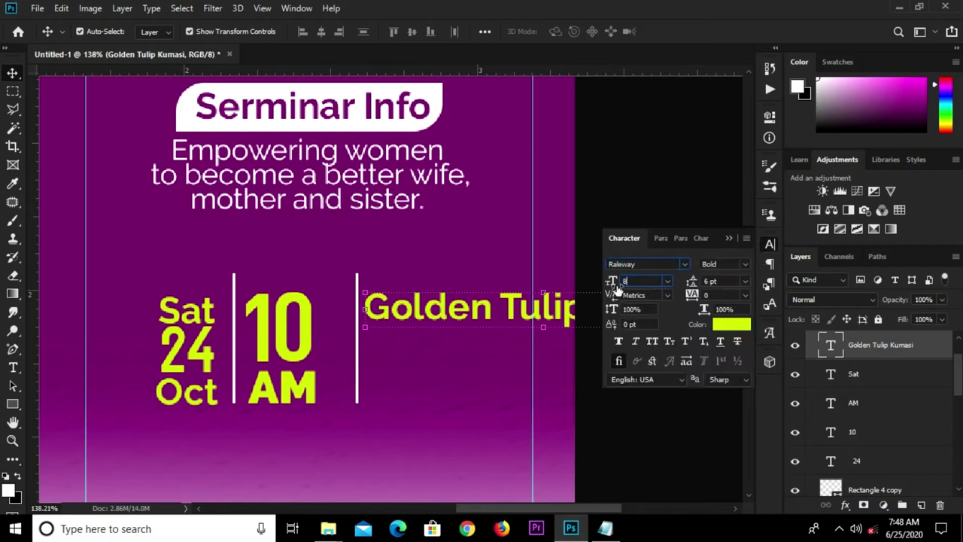
{"action": "left_click", "coordinate": [731, 242]}
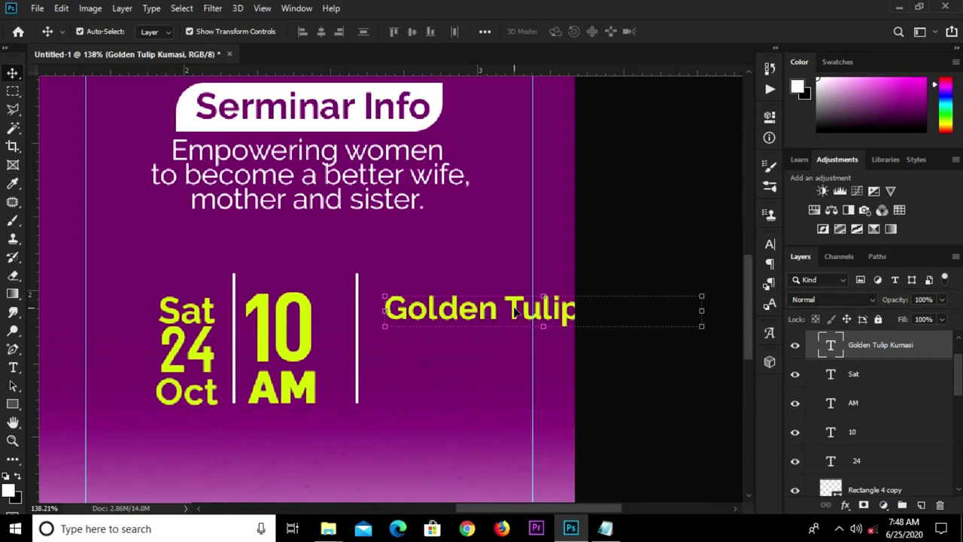
{"action": "left_click_drag", "start_coordinate": [514, 311], "coordinate": [500, 309]}
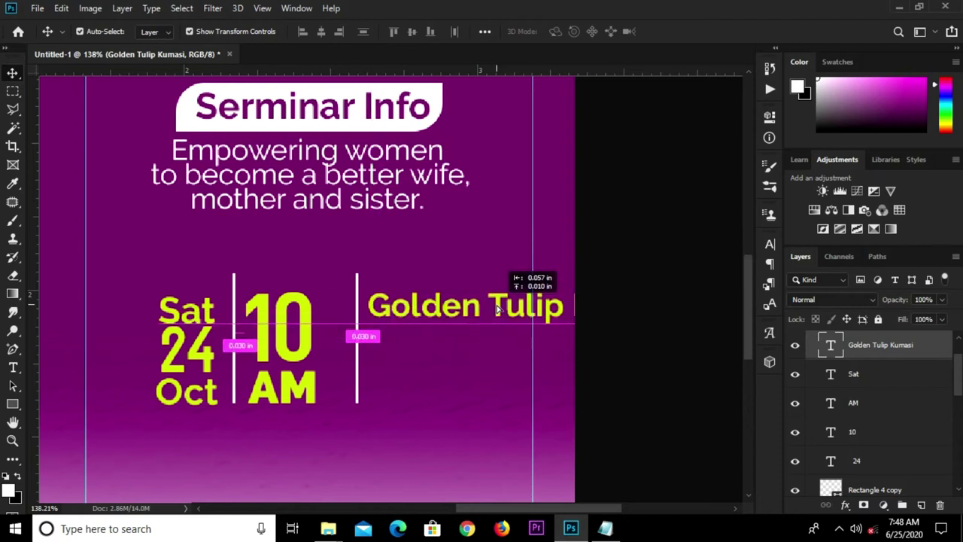
{"action": "left_click_drag", "start_coordinate": [496, 308], "coordinate": [502, 322]}
Step: Break the venue into three lines: Golden, Tulip, Kumasi
{"action": "key", "text": "y"}
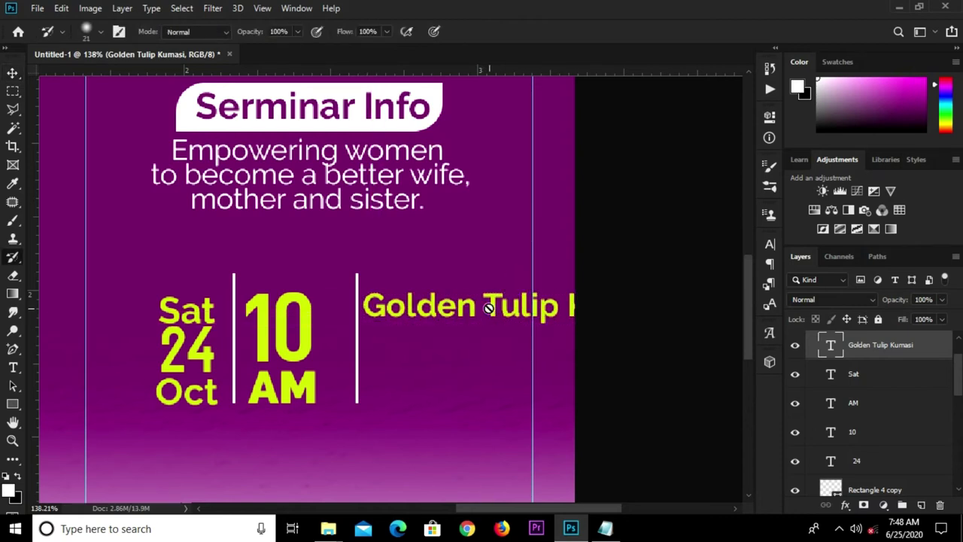
{"action": "key", "text": "t"}
{"action": "left_click", "coordinate": [483, 304]}
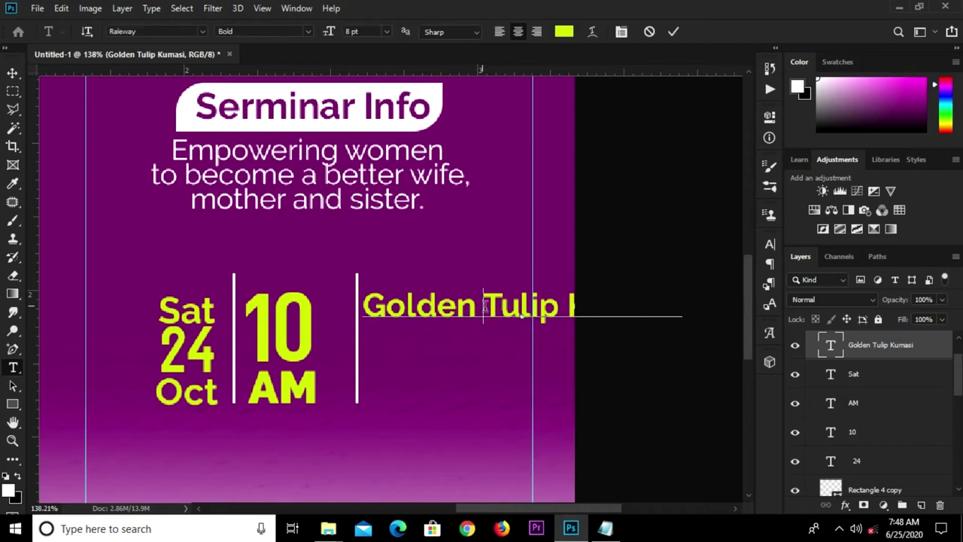
{"action": "key", "text": "Return"}
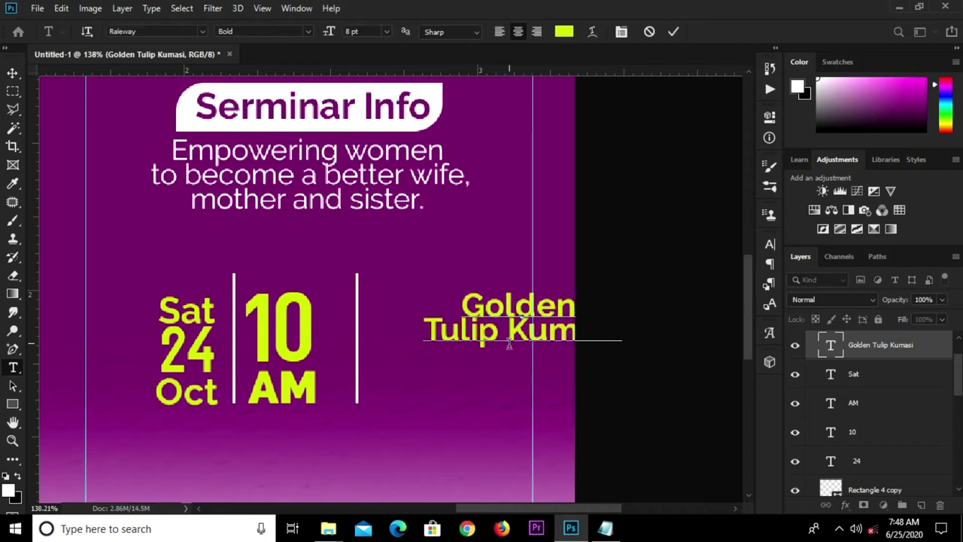
{"action": "key", "text": "Return"}
{"action": "left_click", "coordinate": [673, 33]}
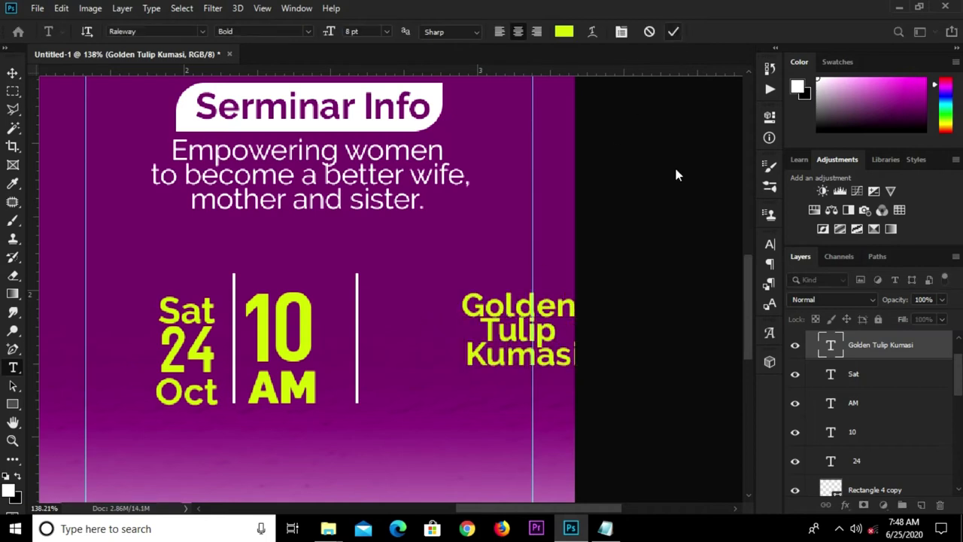
Step: Set the venue text's leading to 10 pt
{"action": "left_click", "coordinate": [769, 243]}
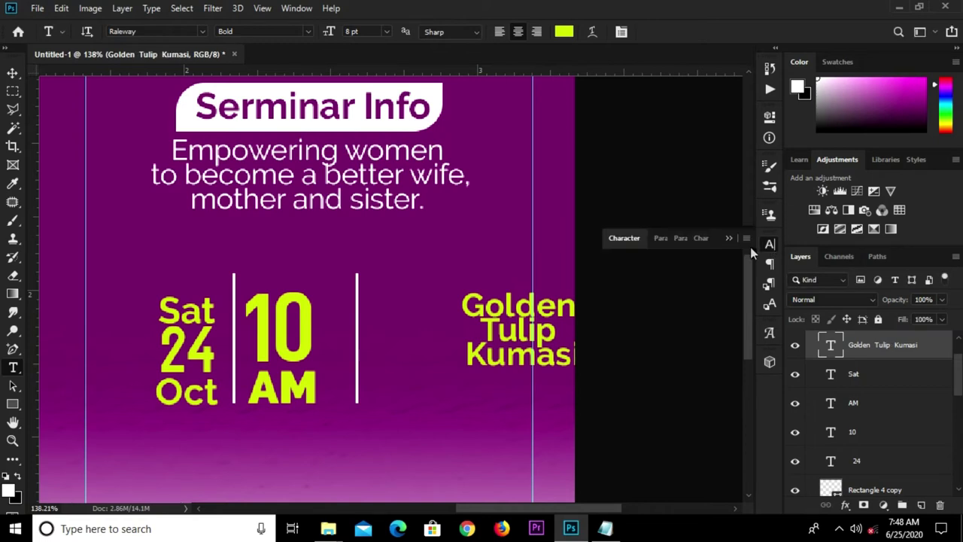
{"action": "left_click", "coordinate": [662, 238]}
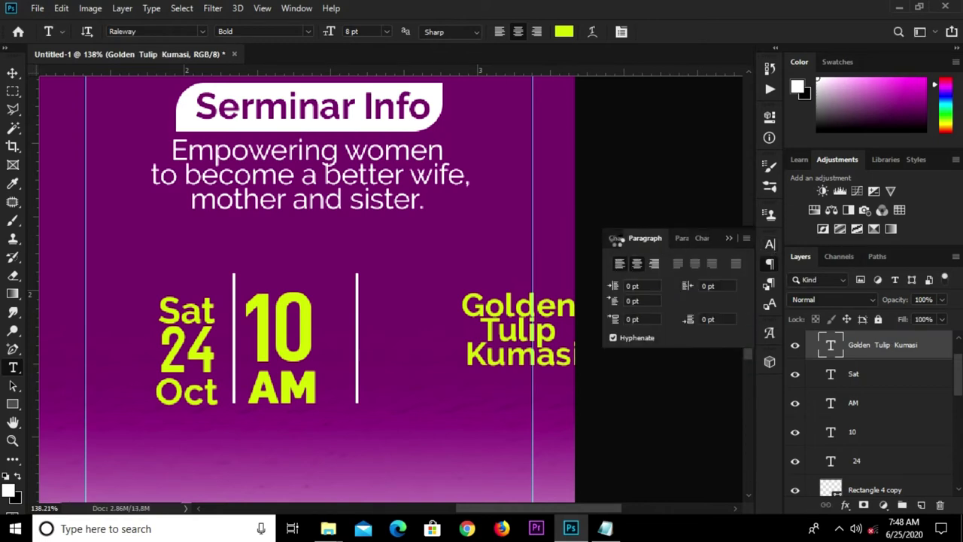
{"action": "left_click", "coordinate": [616, 238]}
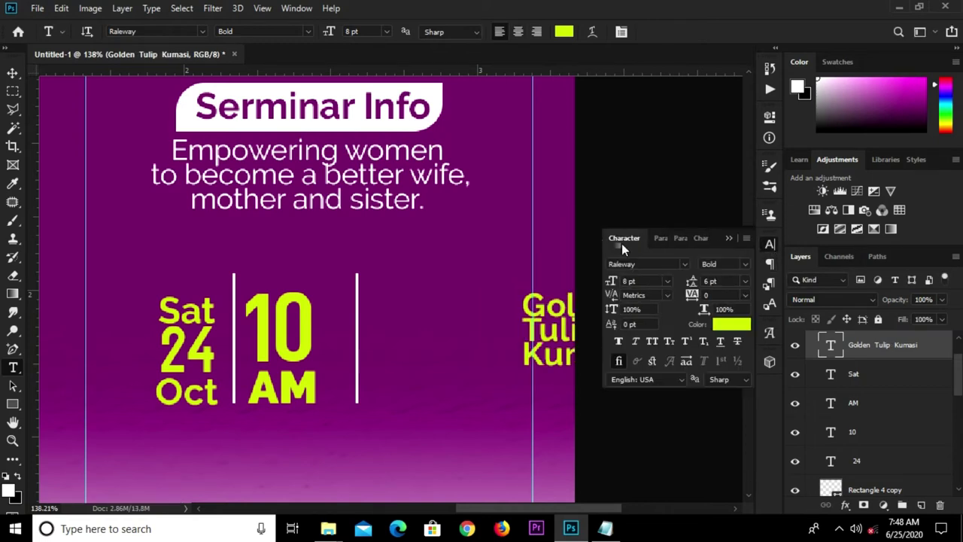
{"action": "left_click", "coordinate": [745, 282]}
{"action": "left_click", "coordinate": [724, 295]}
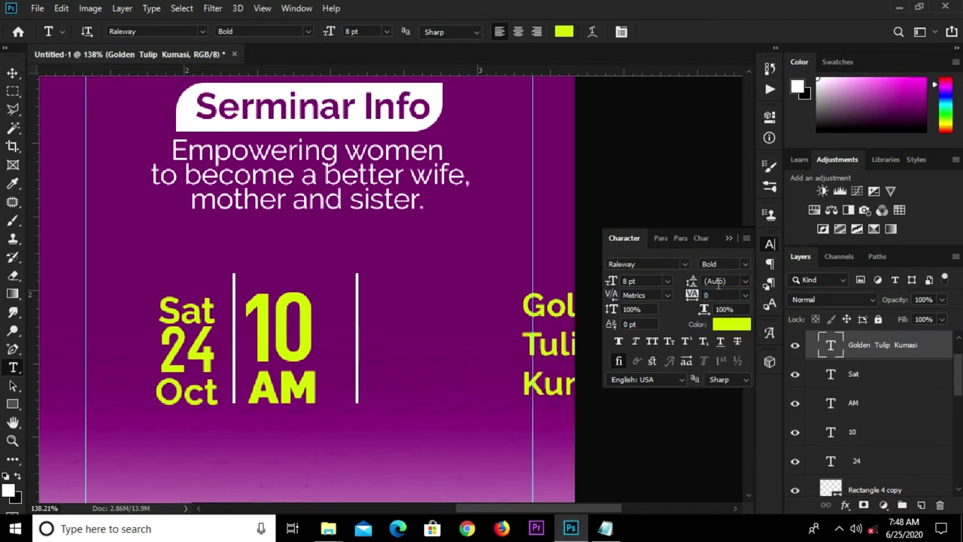
{"action": "left_click", "coordinate": [708, 284]}
{"action": "type", "text": "8"}
{"action": "key", "text": "Return"}
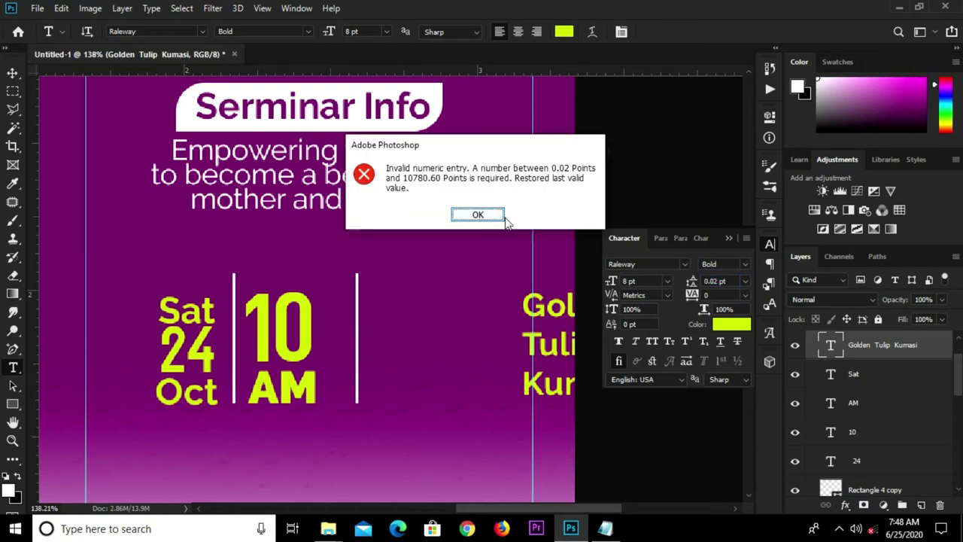
{"action": "left_click", "coordinate": [498, 219]}
{"action": "key", "text": "Return"}
{"action": "key", "text": "1"}
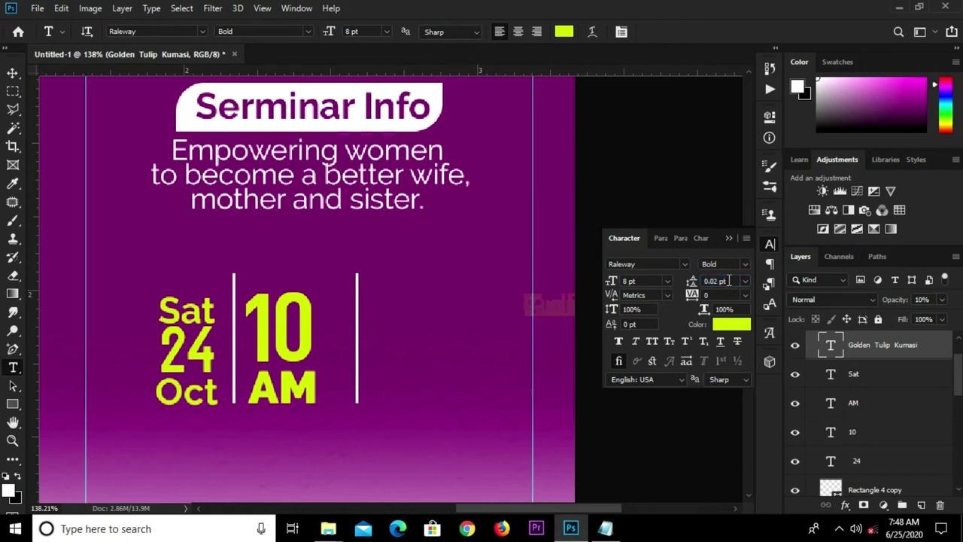
{"action": "type", "text": "1"}
{"action": "key", "text": "Return"}
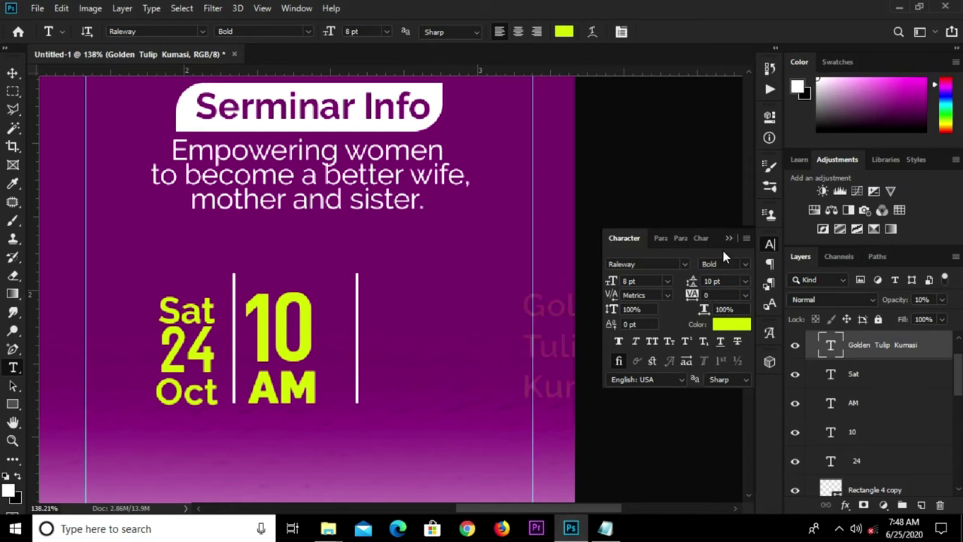
Step: Restore the venue text to 100% opacity and move it next to the right divider
{"action": "left_click", "coordinate": [728, 239]}
{"action": "key", "text": "0"}
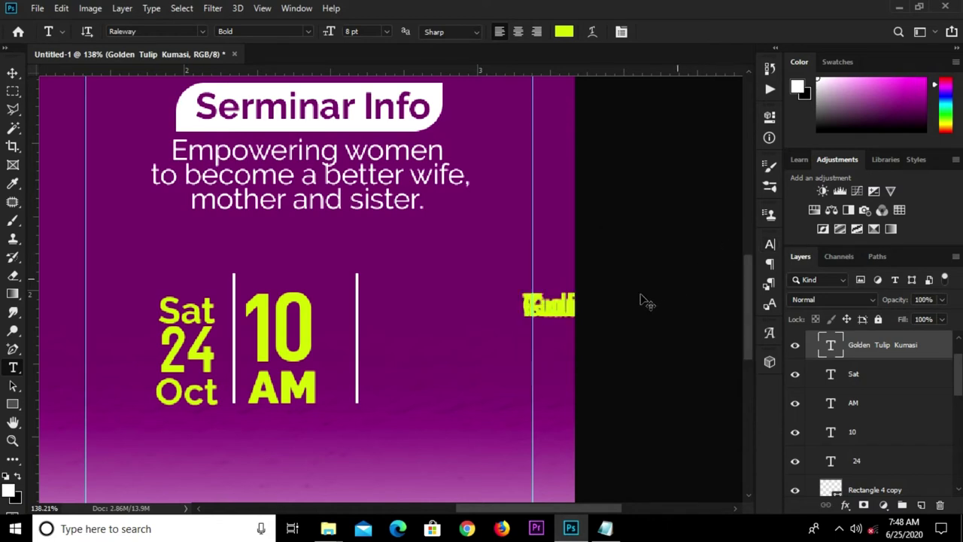
{"action": "key", "text": "v"}
{"action": "left_click_drag", "start_coordinate": [559, 318], "coordinate": [410, 310]}
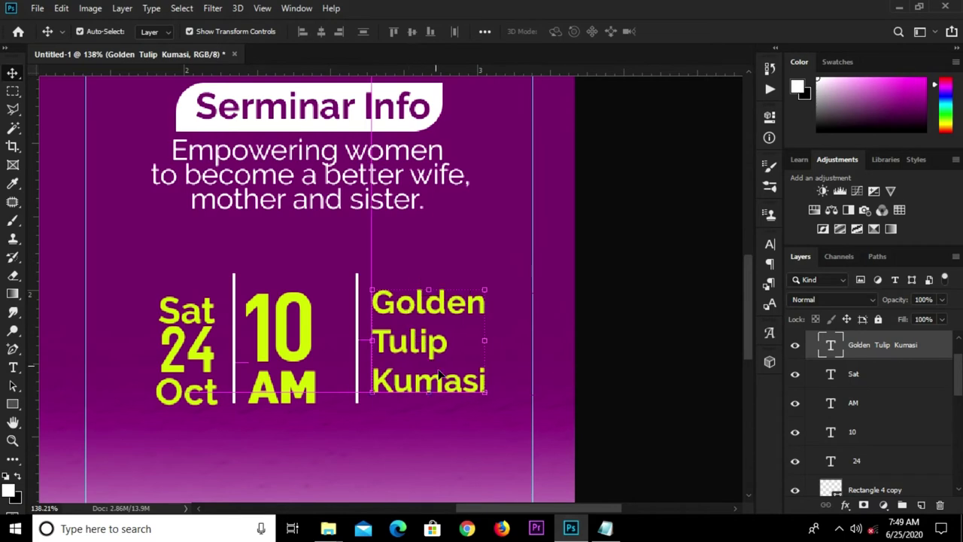
Step: Enlarge the venue text slightly and tighten its leading to 8 pt
{"action": "key", "text": "ctrl+t"}
{"action": "left_click_drag", "start_coordinate": [492, 399], "coordinate": [502, 407]}
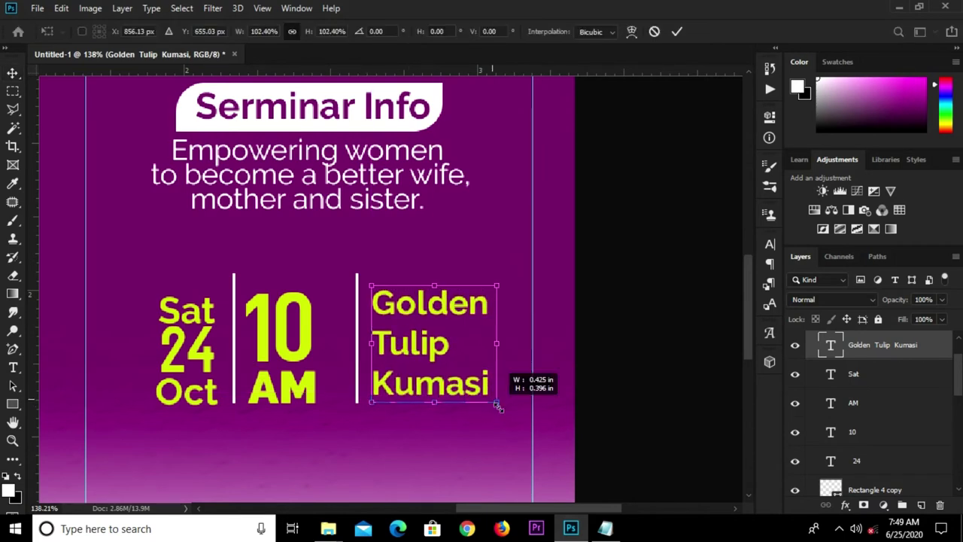
{"action": "left_click", "coordinate": [677, 31]}
{"action": "left_click", "coordinate": [769, 244]}
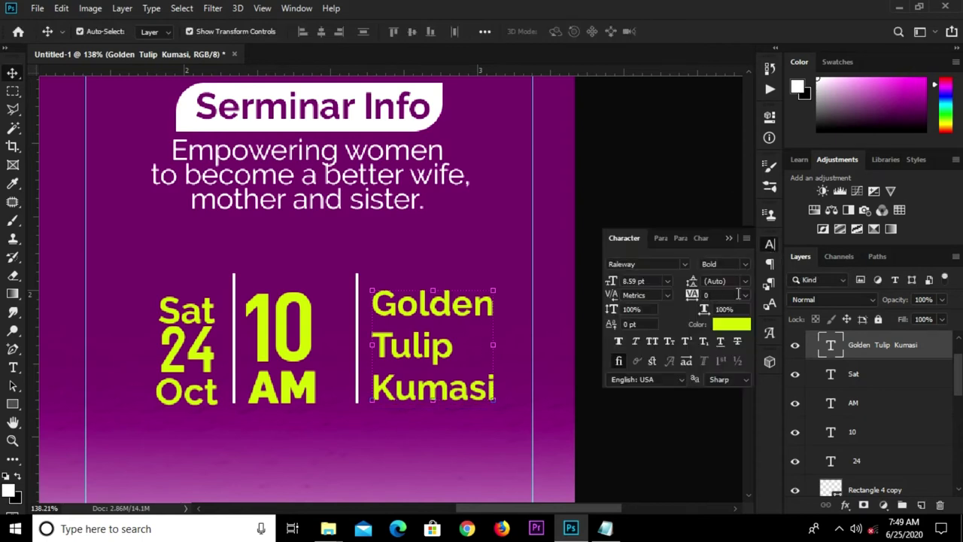
{"action": "left_click", "coordinate": [744, 284]}
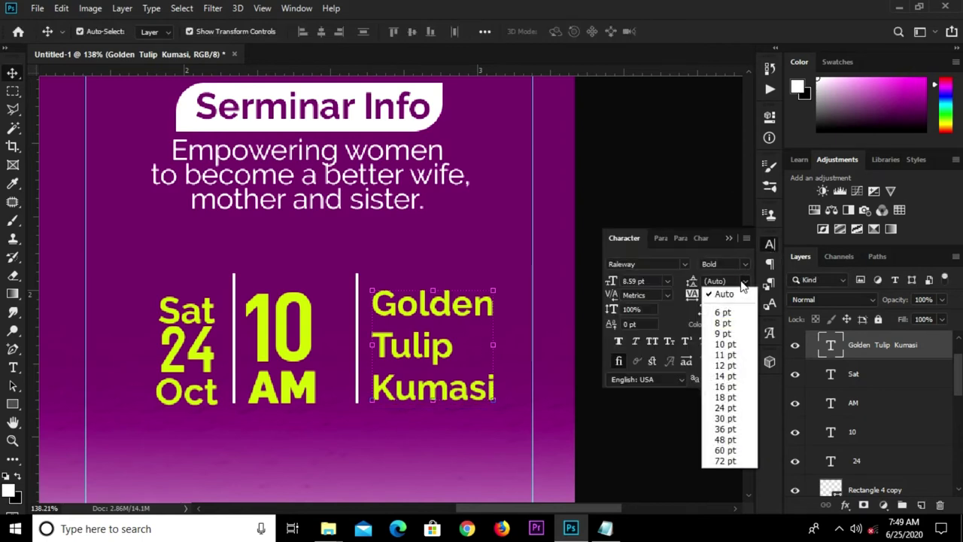
{"action": "left_click", "coordinate": [726, 345]}
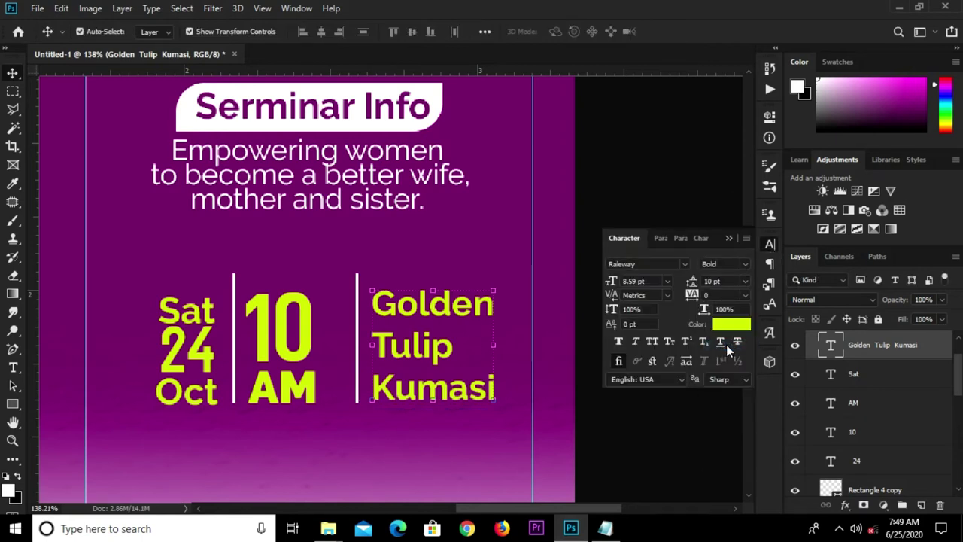
{"action": "left_click", "coordinate": [745, 283]}
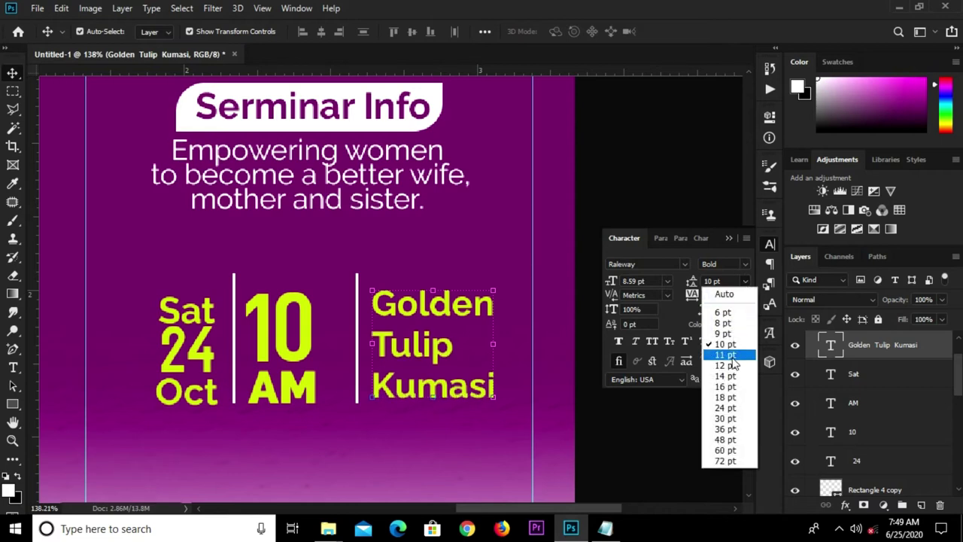
{"action": "left_click", "coordinate": [723, 322]}
Step: Shift the venue text left and scale it up to match the date and time block
{"action": "left_click_drag", "start_coordinate": [406, 336], "coordinate": [402, 335]}
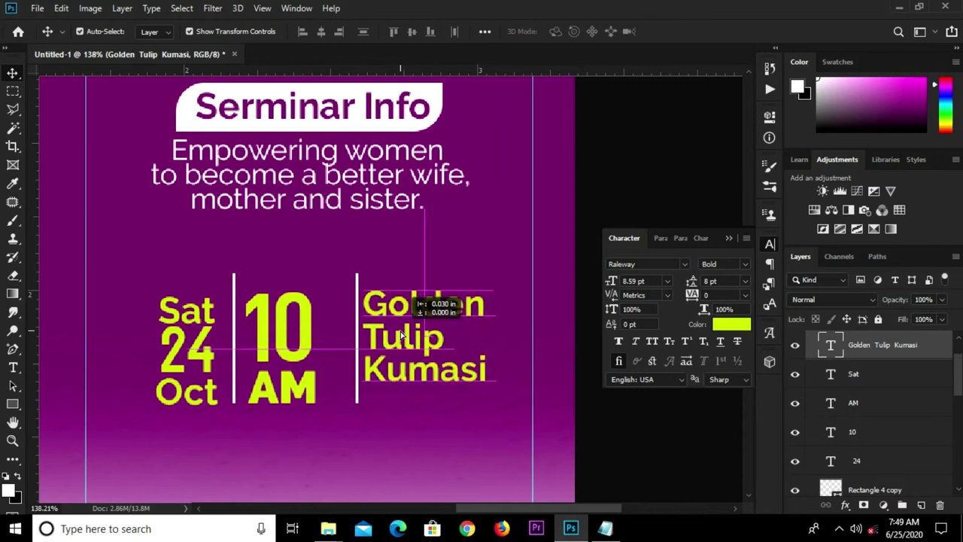
{"action": "key", "text": "ctrl+t"}
{"action": "mouse_move", "coordinate": [493, 390]}
{"action": "left_mouse_down"}
{"action": "mouse_move", "coordinate": [514, 415]}
{"action": "mouse_move", "coordinate": [510, 385]}
{"action": "left_mouse_up"}
{"action": "key", "text": "Return"}
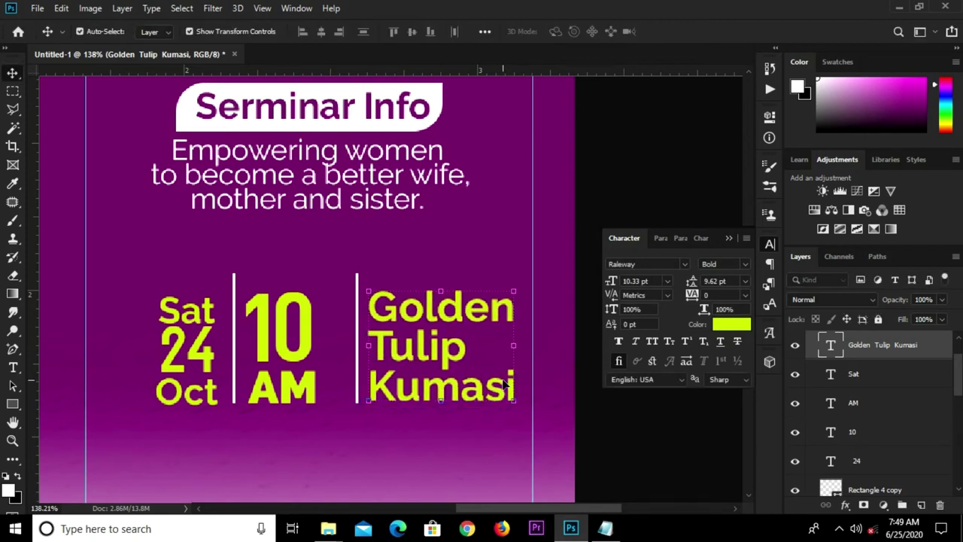
{"action": "left_click", "coordinate": [728, 238]}
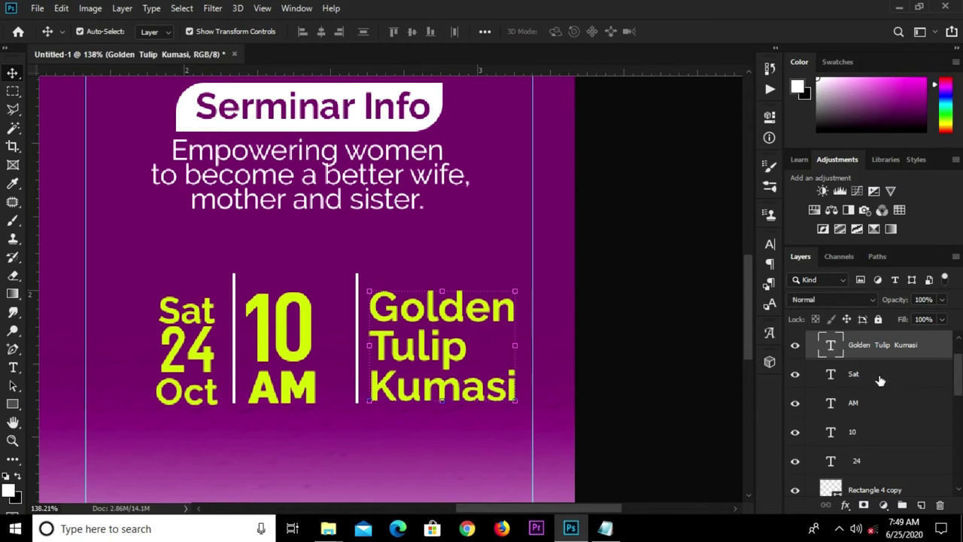
Step: Nudge the right divider and venue text two pixels left toward the time
{"action": "scroll", "coordinate": [877, 380], "scroll_direction": "up", "scroll_amount": 2}
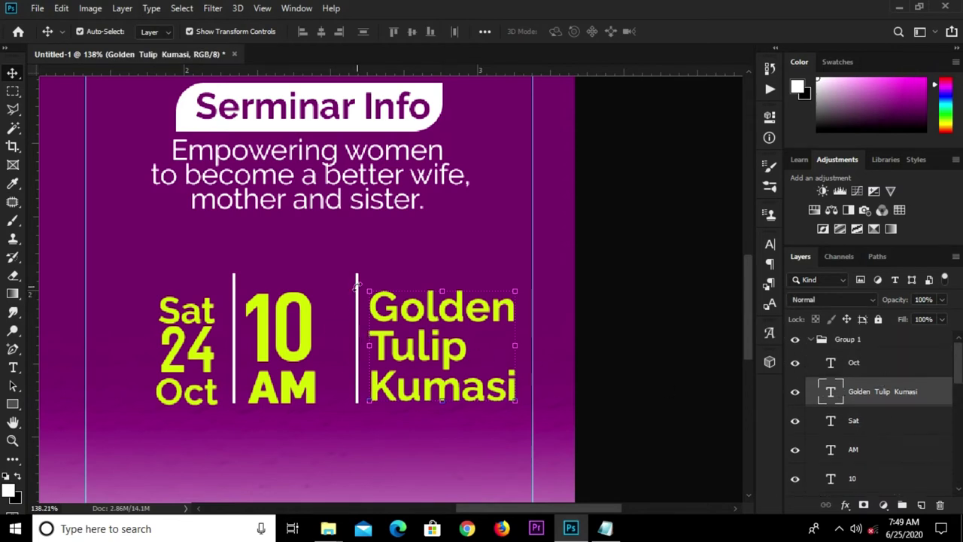
{"action": "left_click", "coordinate": [656, 269]}
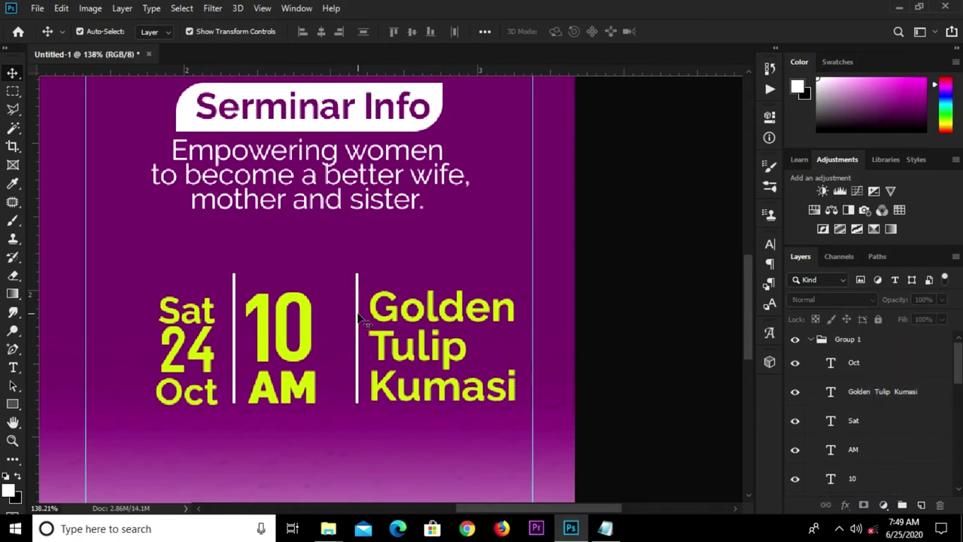
{"action": "left_click", "coordinate": [359, 319]}
{"action": "scroll", "coordinate": [889, 455], "scroll_direction": "up", "scroll_amount": 2}
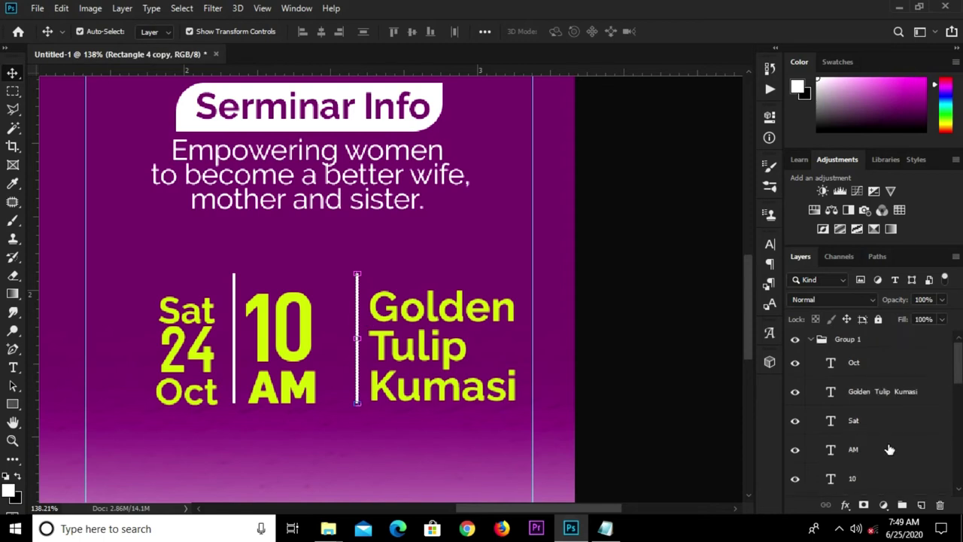
{"action": "left_click", "coordinate": [878, 392], "text": "ctrl"}
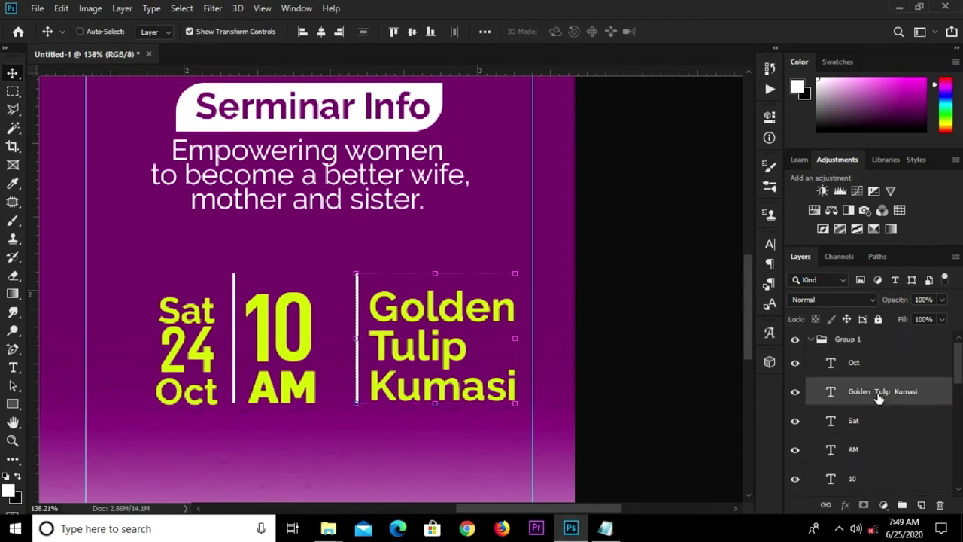
{"action": "key", "text": "Left"}
{"action": "key", "text": "Left"}
{"action": "key", "text": "Left"}
{"action": "key", "text": "Left"}
{"action": "key", "text": "Left"}
{"action": "key", "text": "Left"}
{"action": "key", "text": "Left"}
{"action": "key", "text": "Left"}
{"action": "key", "text": "Left"}
{"action": "key", "text": "Left"}
{"action": "key", "text": "Left"}
{"action": "key", "text": "Left"}
{"action": "key", "text": "Left"}
{"action": "key", "text": "Left"}
{"action": "key", "text": "Left"}
{"action": "key", "text": "Left"}
{"action": "key", "text": "Left"}
{"action": "key", "text": "Left"}
{"action": "key", "text": "Left"}
{"action": "key", "text": "Left"}
{"action": "key", "text": "Left"}
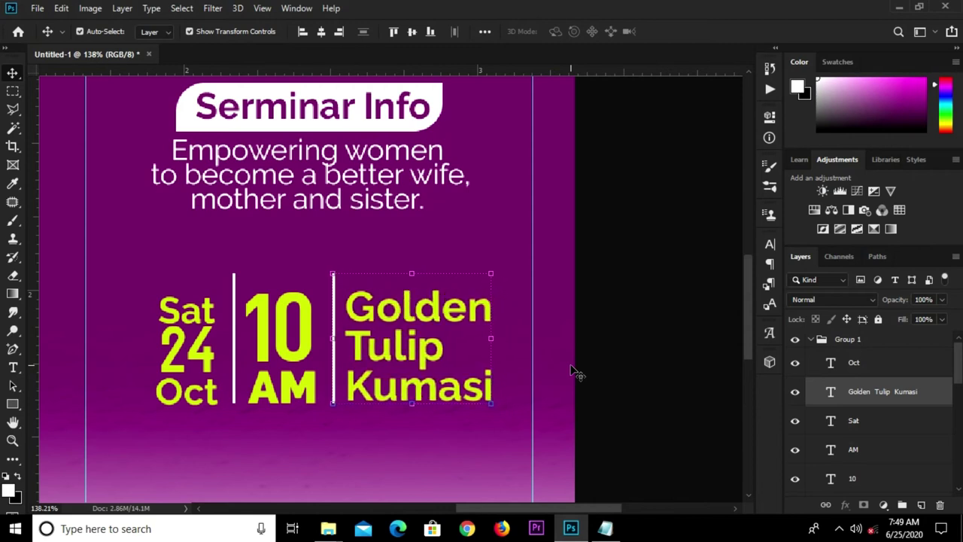
{"action": "key", "text": "Left"}
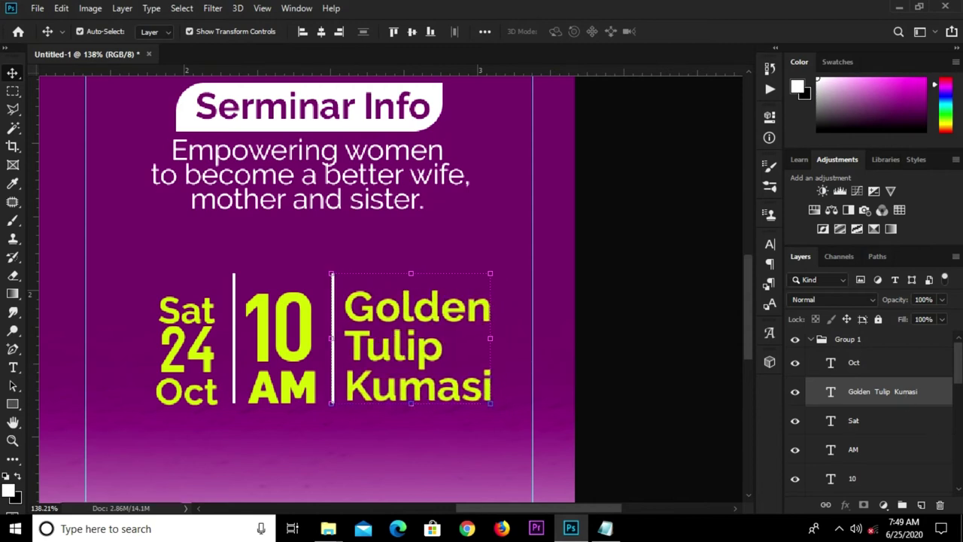
Step: Group the Oct through Rectangle 4 layers into Group 3 and verify its contents
{"action": "left_click", "coordinate": [884, 373]}
{"action": "scroll", "coordinate": [888, 383], "scroll_direction": "down", "scroll_amount": 3}
{"action": "scroll", "coordinate": [884, 391], "scroll_direction": "down", "scroll_amount": 1}
{"action": "scroll", "coordinate": [879, 403], "scroll_direction": "down", "scroll_amount": 1}
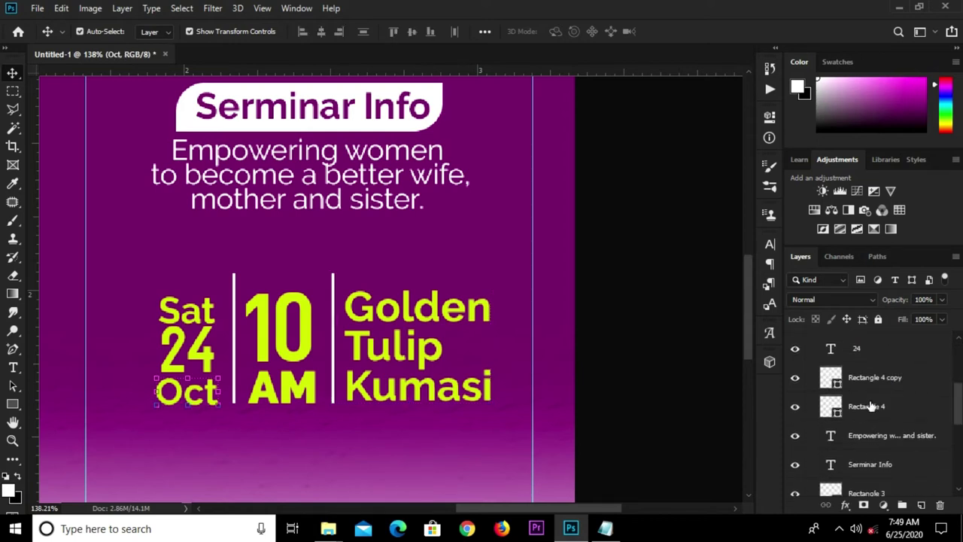
{"action": "left_click", "coordinate": [871, 407], "text": "shift"}
{"action": "scroll", "coordinate": [873, 387], "scroll_direction": "up", "scroll_amount": 1}
{"action": "scroll", "coordinate": [875, 369], "scroll_direction": "up", "scroll_amount": 3}
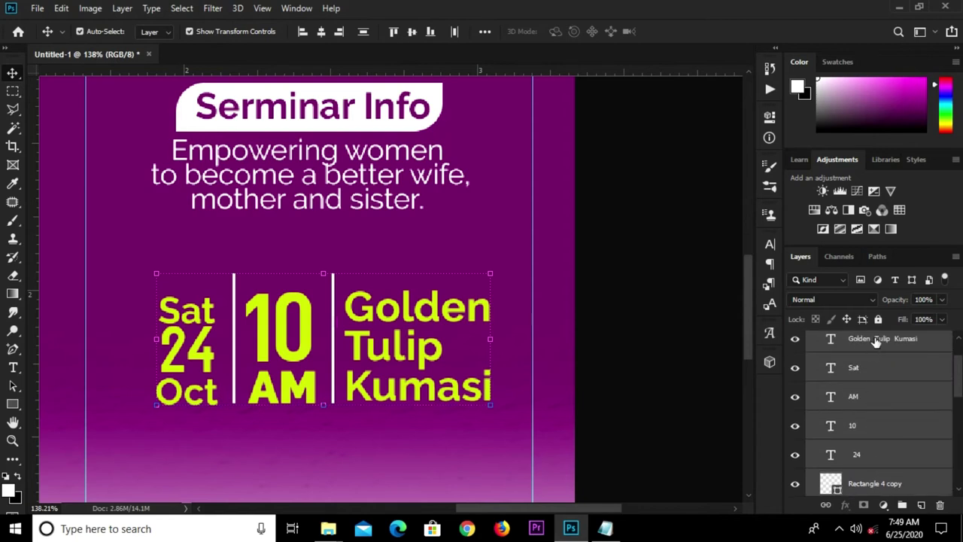
{"action": "key", "text": "ctrl+g"}
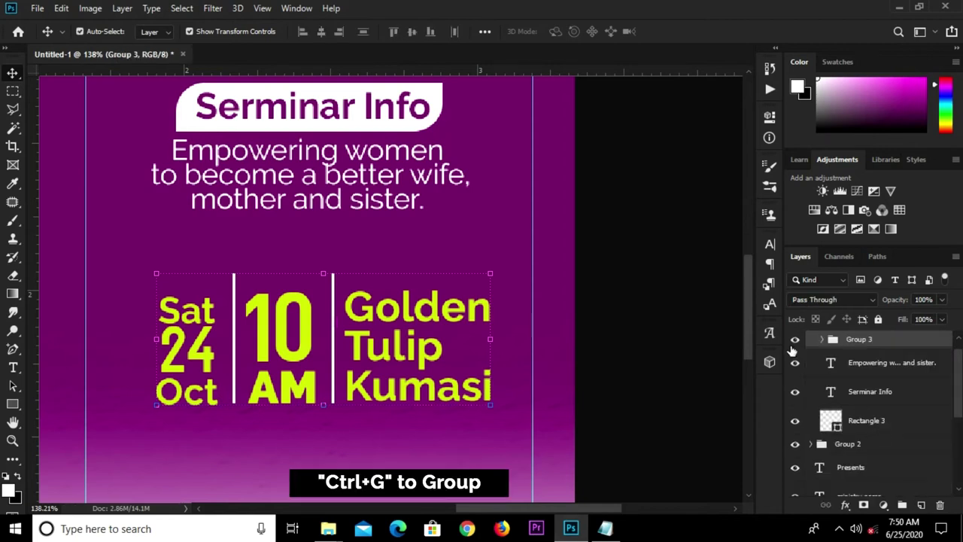
{"action": "left_click", "coordinate": [794, 340]}
{"action": "left_click", "coordinate": [795, 340]}
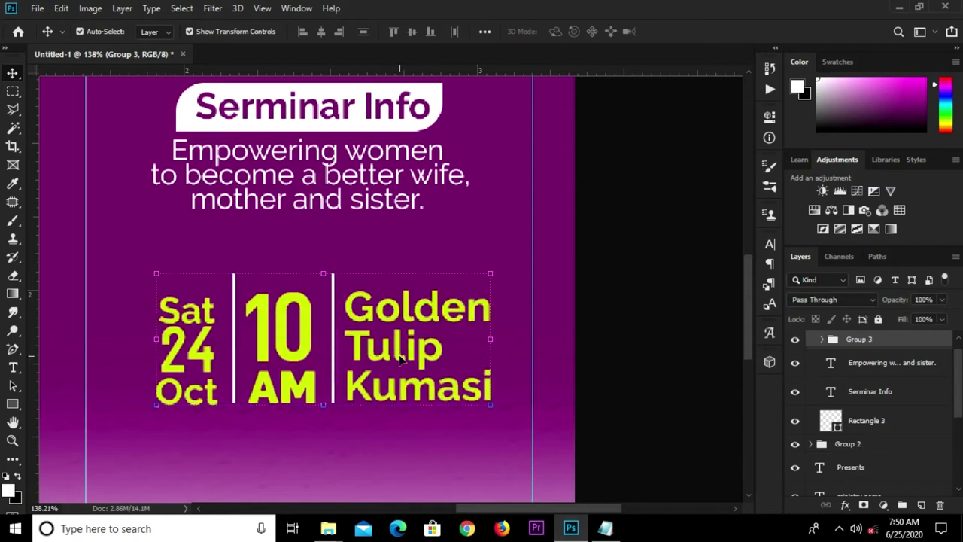
{"action": "key", "text": "ctrl+t"}
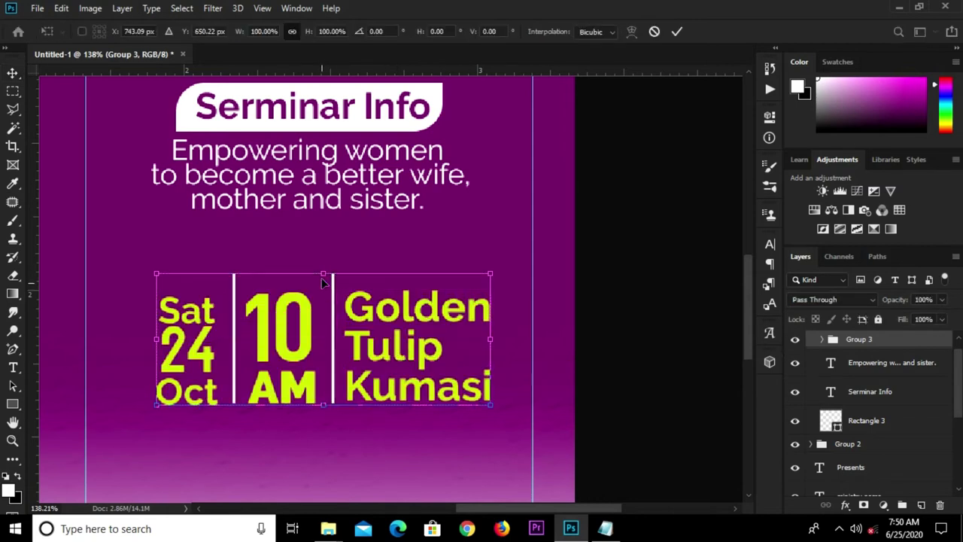
Step: Scale Group 3 to about 109% and centre it horizontally between the page guides
{"action": "left_click_drag", "start_coordinate": [322, 270], "coordinate": [332, 249]}
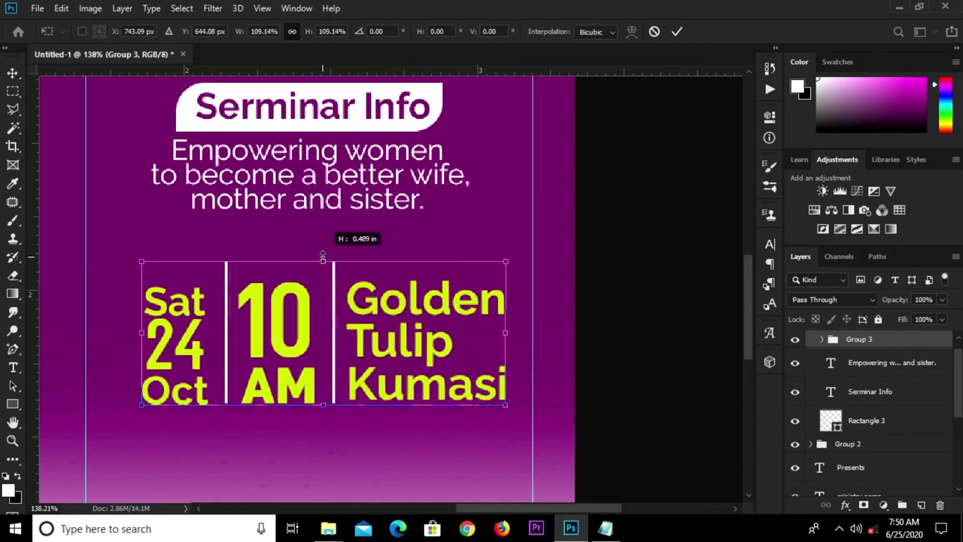
{"action": "left_click", "coordinate": [676, 32]}
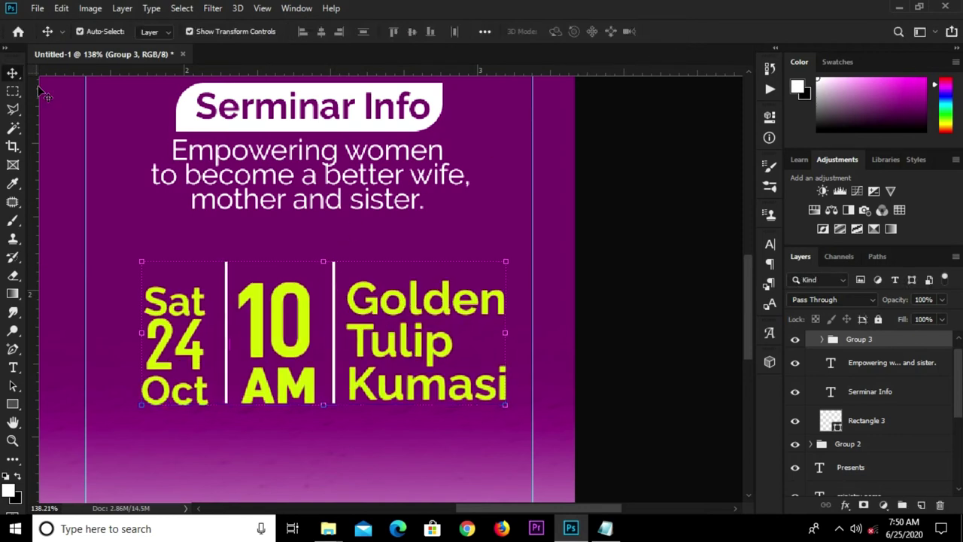
{"action": "left_click", "coordinate": [13, 91]}
{"action": "left_click", "coordinate": [53, 91]}
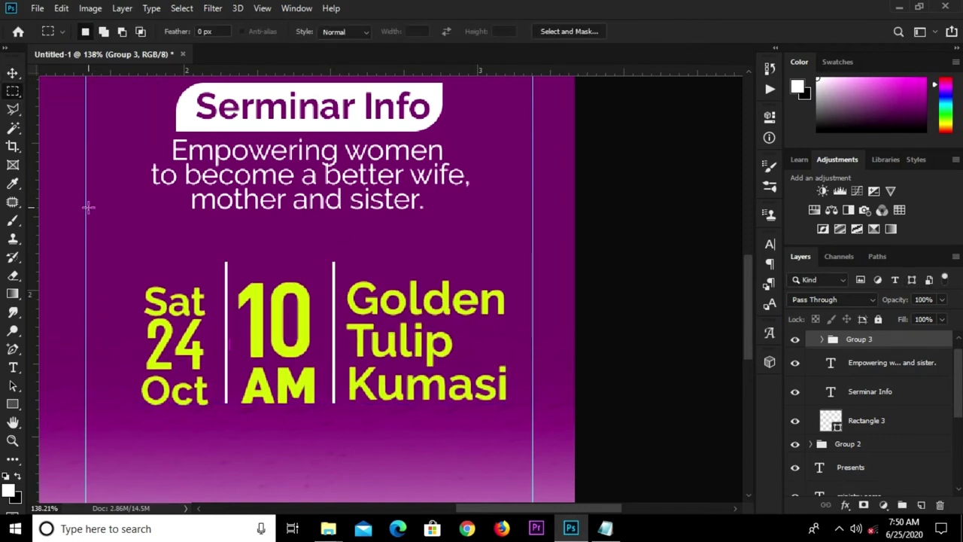
{"action": "left_click_drag", "start_coordinate": [85, 220], "coordinate": [533, 369]}
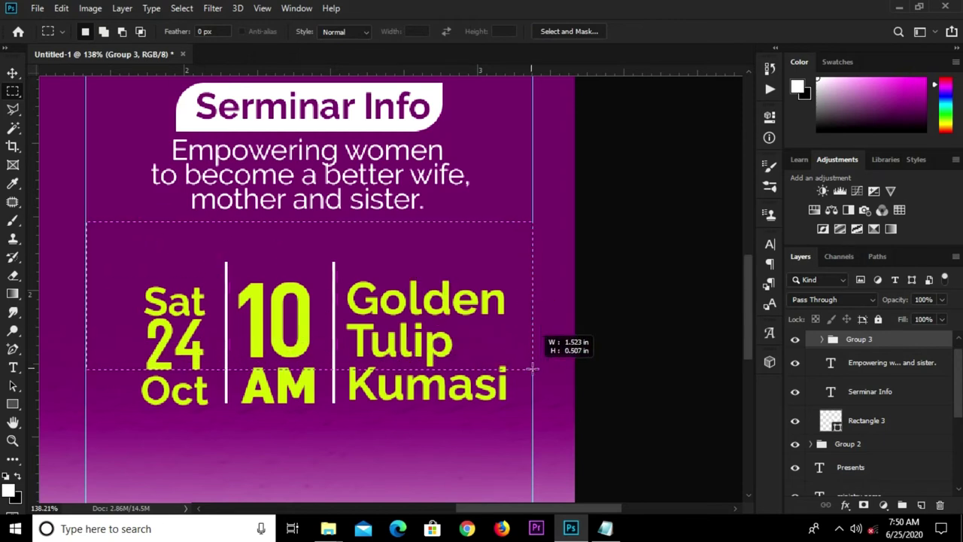
{"action": "left_click", "coordinate": [13, 73]}
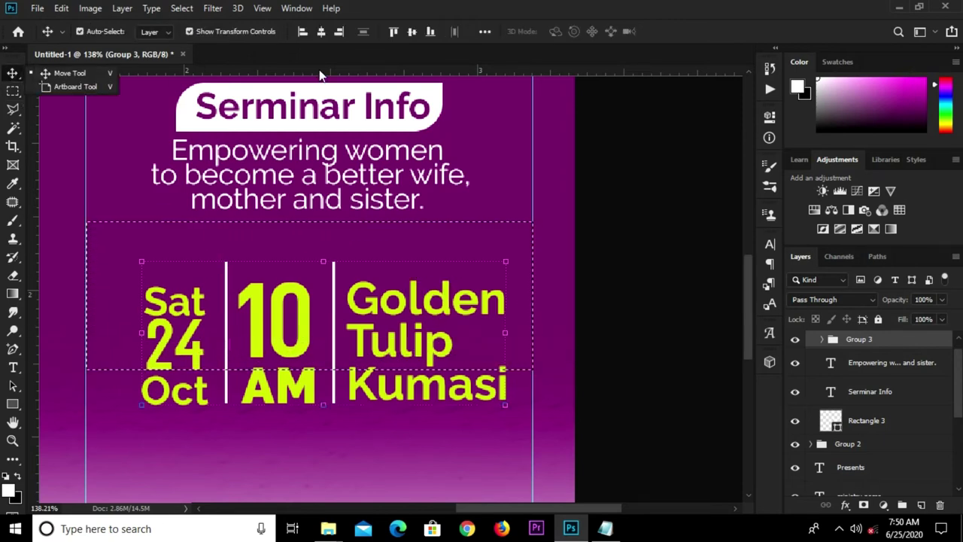
{"action": "left_click", "coordinate": [320, 38]}
{"action": "key", "text": "ctrl+d"}
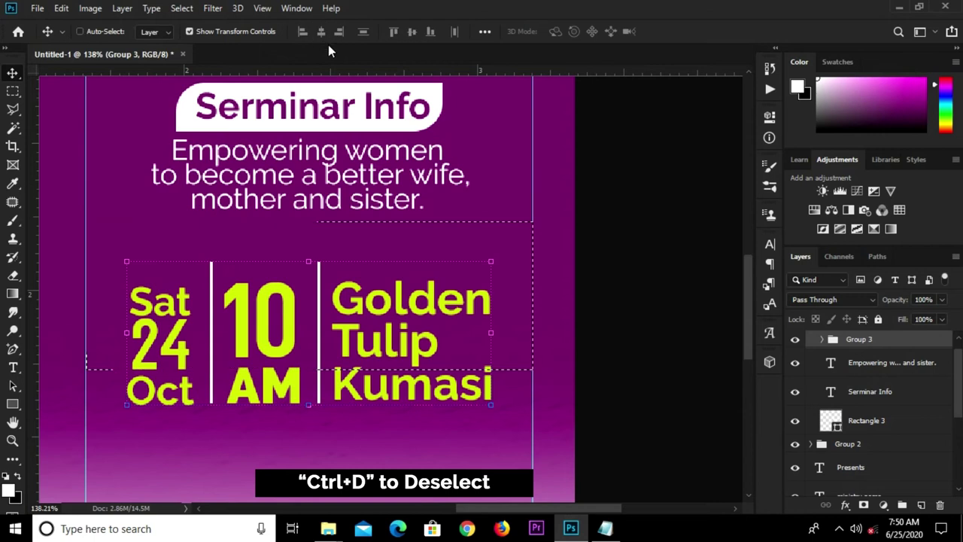
{"action": "left_click", "coordinate": [632, 260]}
{"action": "scroll", "coordinate": [617, 286], "scroll_direction": "down", "scroll_amount": 2}
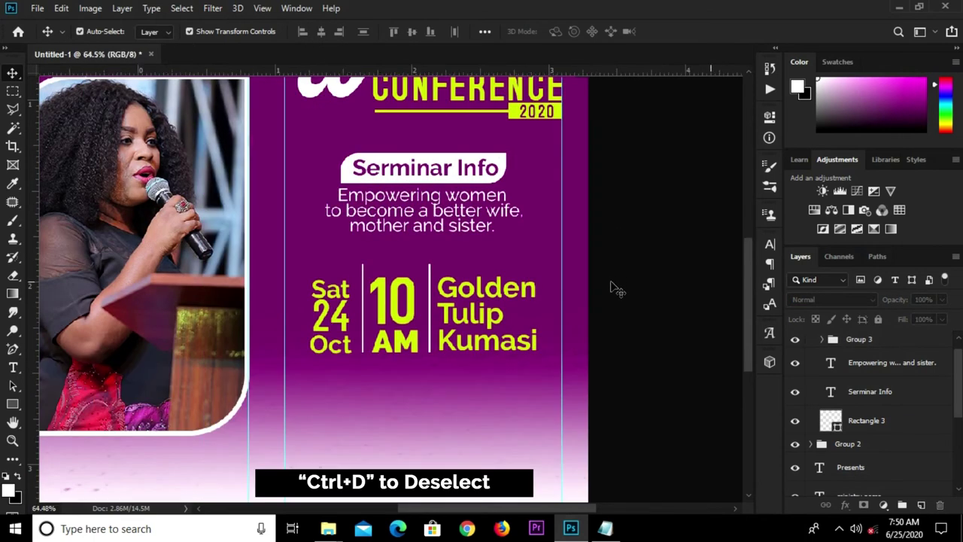
Step: Draw a white rectangle, Rectangle 5, below the venue text
{"action": "scroll", "coordinate": [613, 305], "scroll_direction": "down", "scroll_amount": 2}
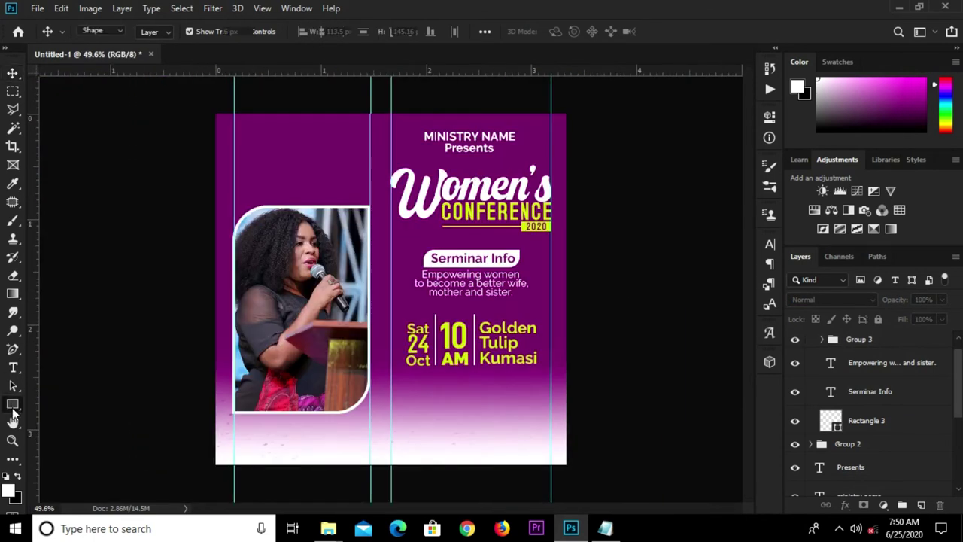
{"action": "left_click_drag", "start_coordinate": [12, 406], "coordinate": [68, 404]}
{"action": "scroll", "coordinate": [521, 419], "scroll_direction": "up", "scroll_amount": 2}
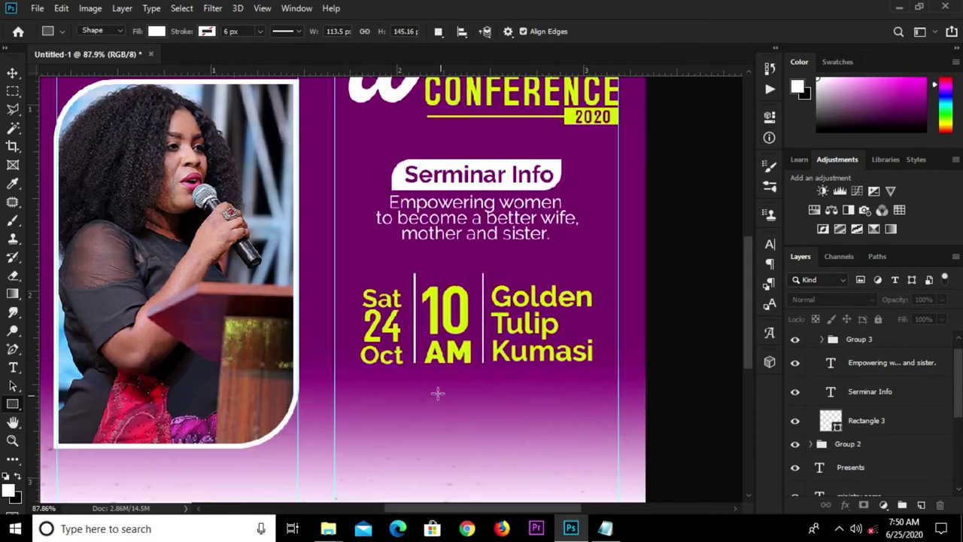
{"action": "left_click_drag", "start_coordinate": [363, 370], "coordinate": [590, 427]}
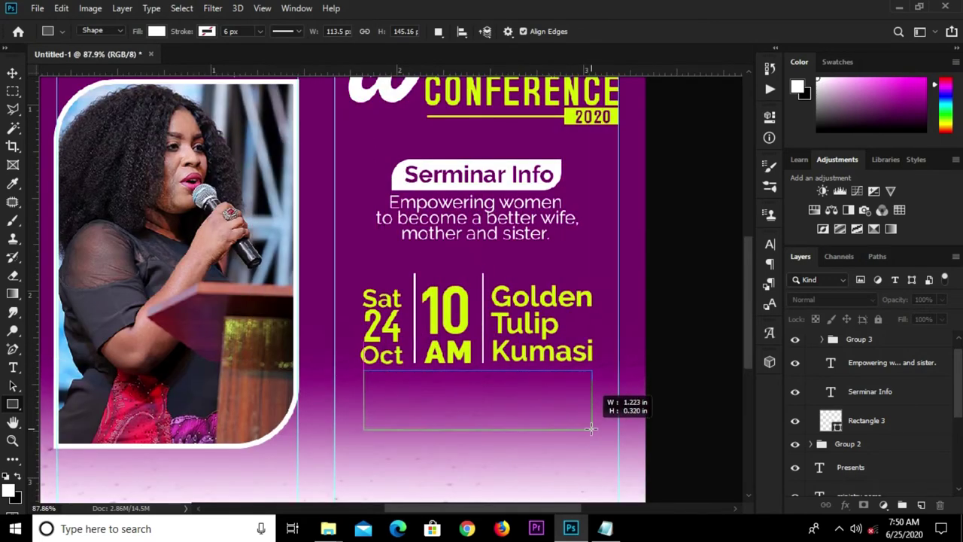
{"action": "left_click_drag", "start_coordinate": [589, 427], "coordinate": [592, 425]}
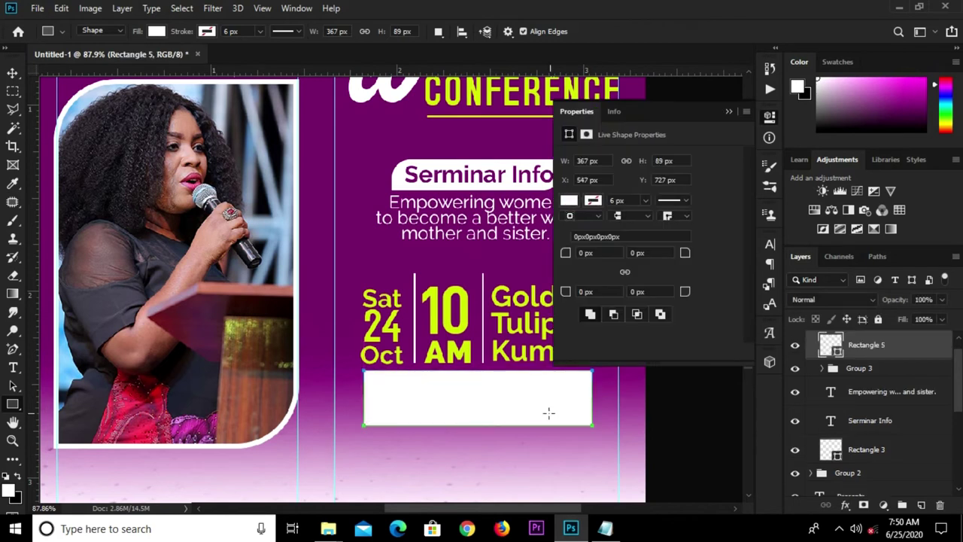
{"action": "key", "text": "v"}
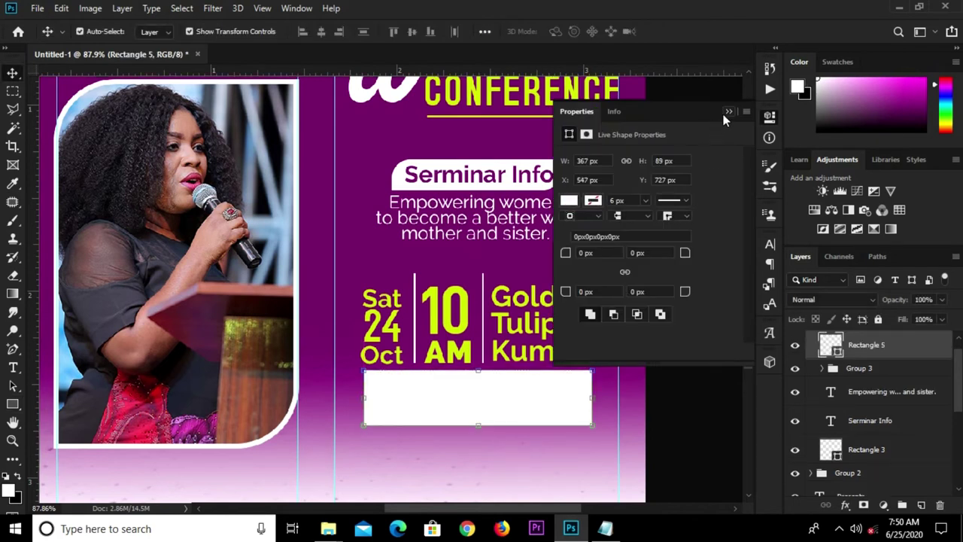
{"action": "left_click", "coordinate": [727, 113]}
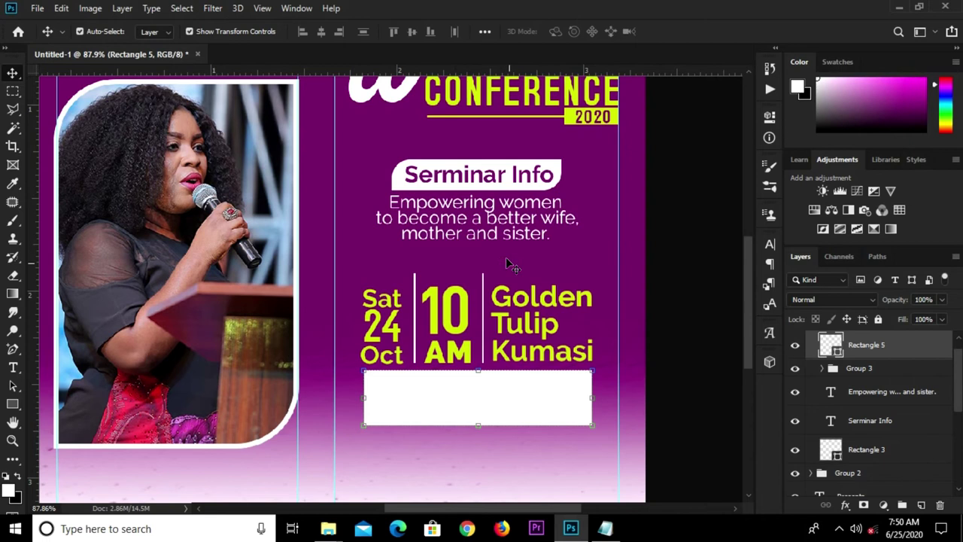
Step: Nudge Rectangle 5 two pixels lower on the flyer
{"action": "key", "text": "ctrl+minus"}
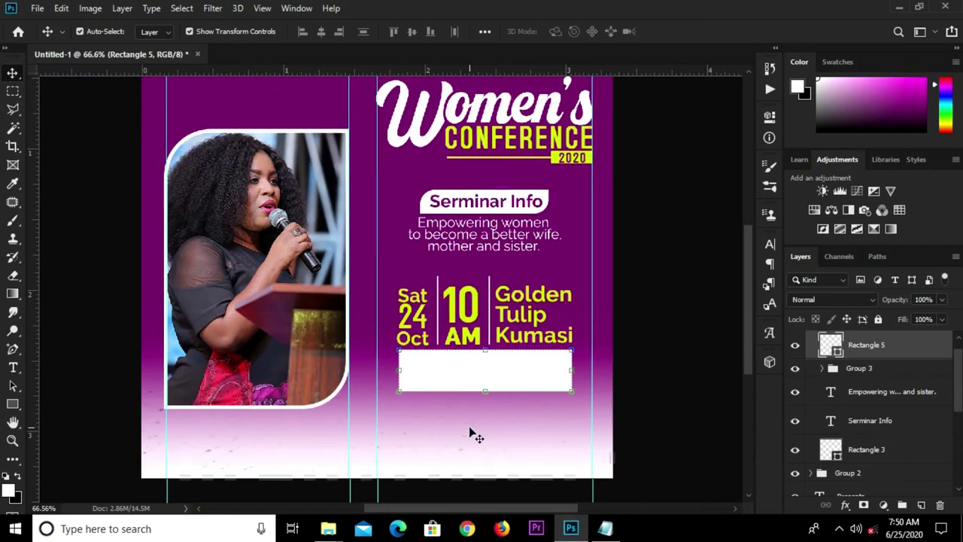
{"action": "left_click", "coordinate": [470, 435]}
{"action": "left_click_drag", "start_coordinate": [419, 422], "coordinate": [424, 449]}
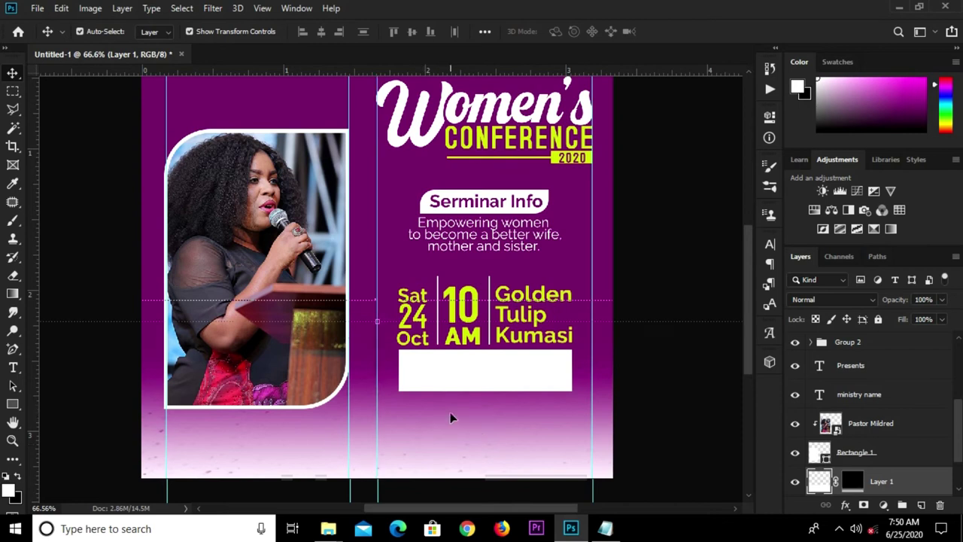
{"action": "left_click", "coordinate": [471, 383]}
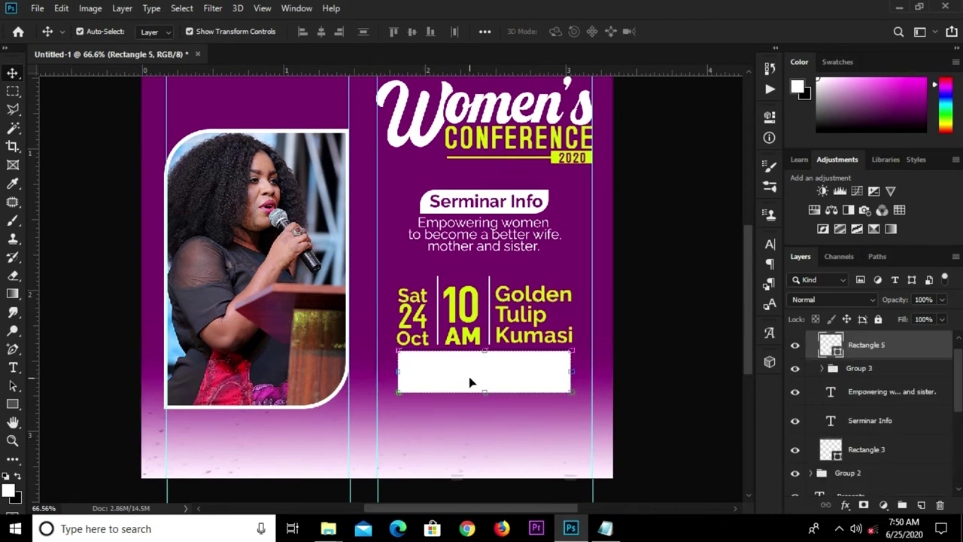
{"action": "key", "text": "Down"}
{"action": "key", "text": "Down"}
{"action": "key", "text": "Down"}
{"action": "key", "text": "Down"}
{"action": "key", "text": "Down"}
{"action": "key", "text": "Down"}
{"action": "key", "text": "Down"}
{"action": "key", "text": "Down"}
{"action": "key", "text": "Down"}
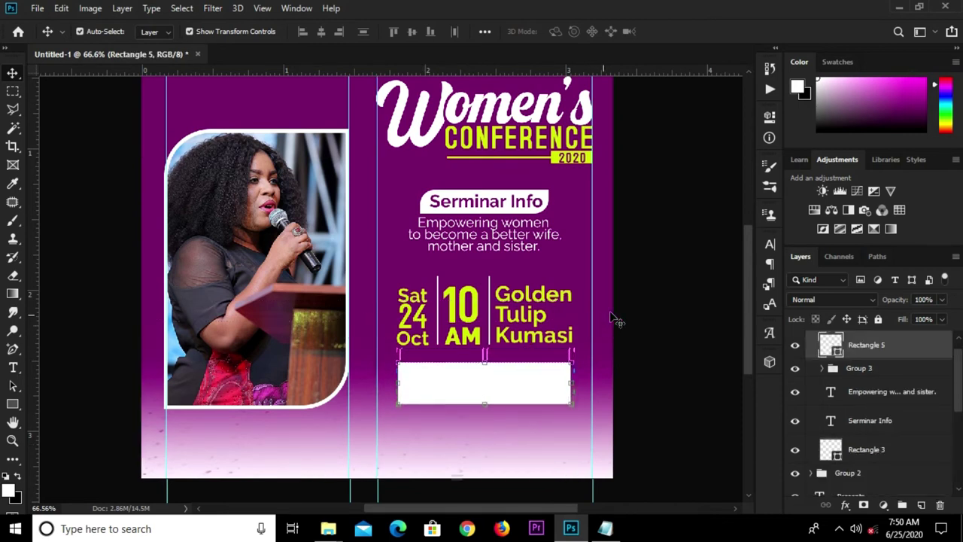
{"action": "key", "text": "Down"}
{"action": "key", "text": "Down"}
{"action": "key", "text": "Down"}
Step: Copy the 'It is free…' registration line from the event notes in Notepad
{"action": "left_click", "coordinate": [606, 528]}
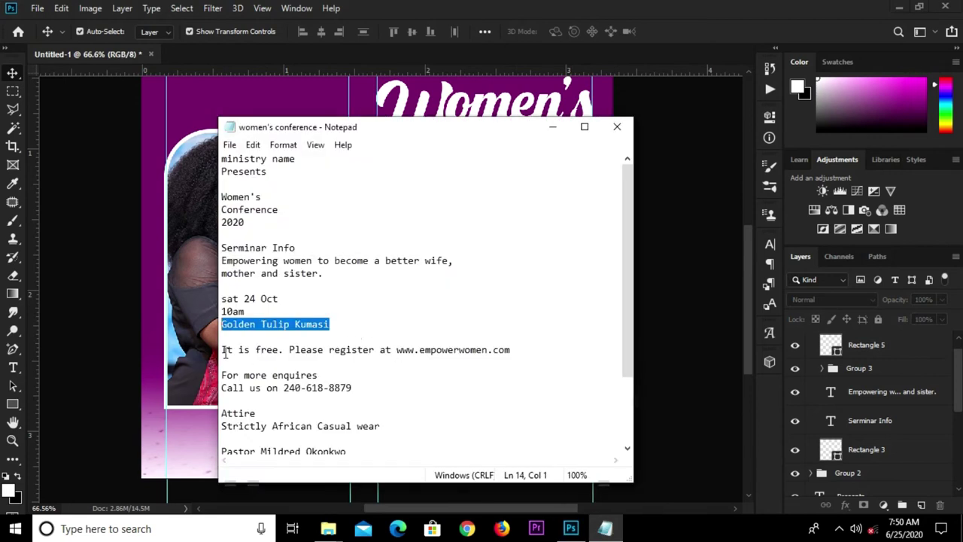
{"action": "left_click_drag", "start_coordinate": [223, 348], "coordinate": [562, 349]}
{"action": "right_click", "coordinate": [468, 362]}
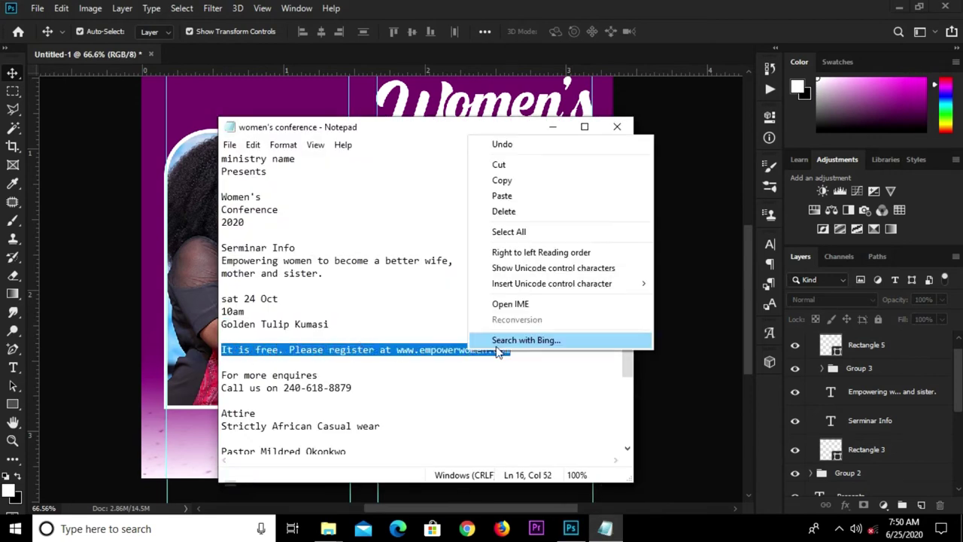
{"action": "left_click", "coordinate": [521, 177]}
{"action": "left_click", "coordinate": [645, 155]}
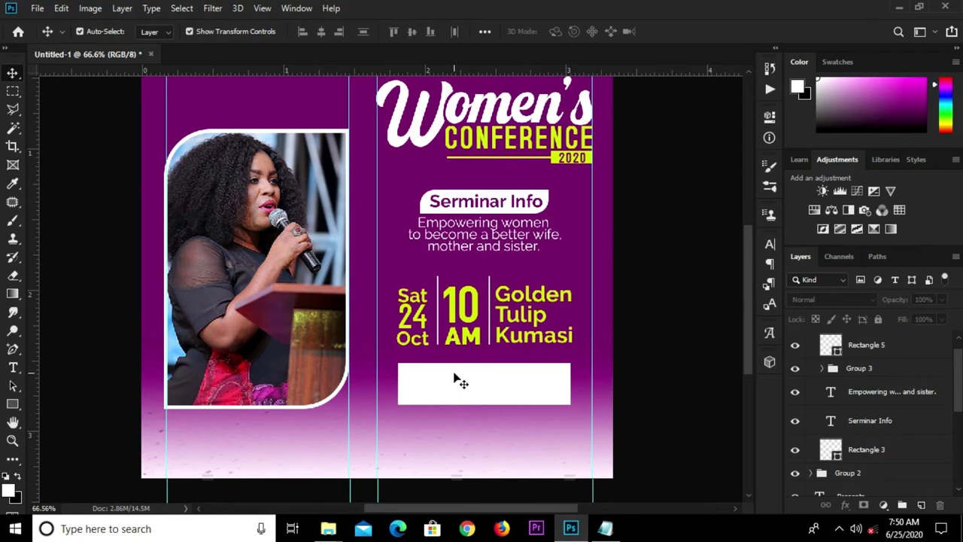
Step: Duplicate the Seminar Info text onto the white box, above Rectangle 5, and paste the registration line into it
{"action": "left_click", "coordinate": [471, 202]}
{"action": "left_click_drag", "start_coordinate": [476, 202], "coordinate": [475, 384]}
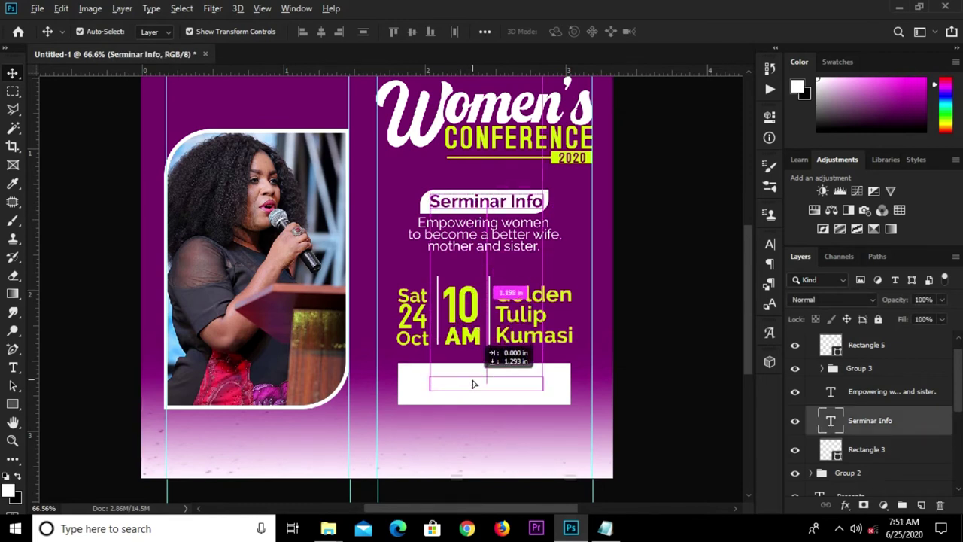
{"action": "left_click_drag", "start_coordinate": [880, 421], "coordinate": [877, 338]}
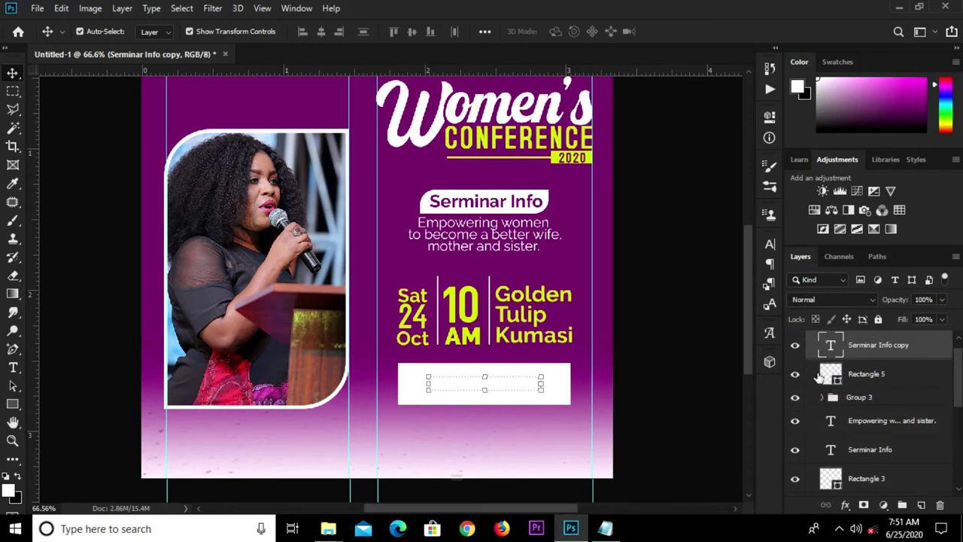
{"action": "key", "text": "t"}
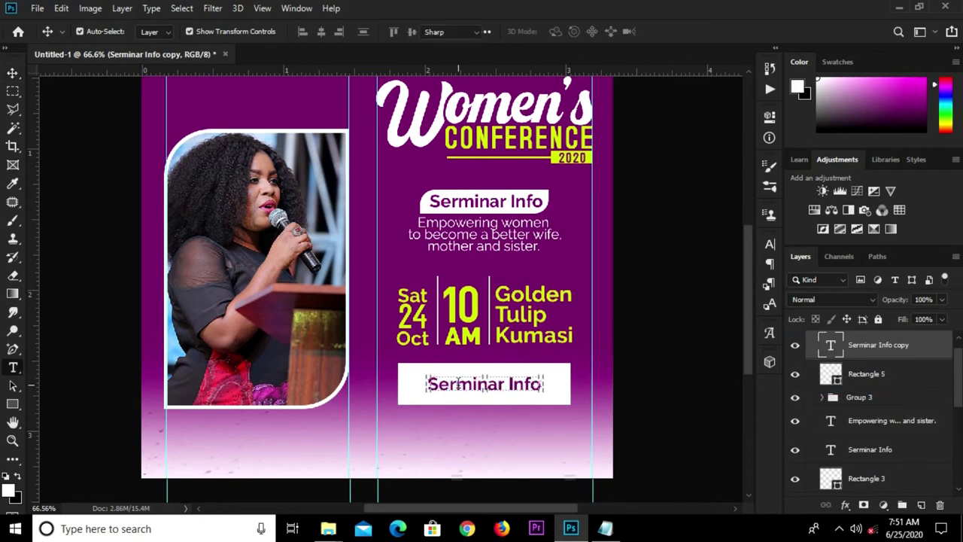
{"action": "left_click", "coordinate": [458, 386]}
{"action": "key", "text": "ctrl+a"}
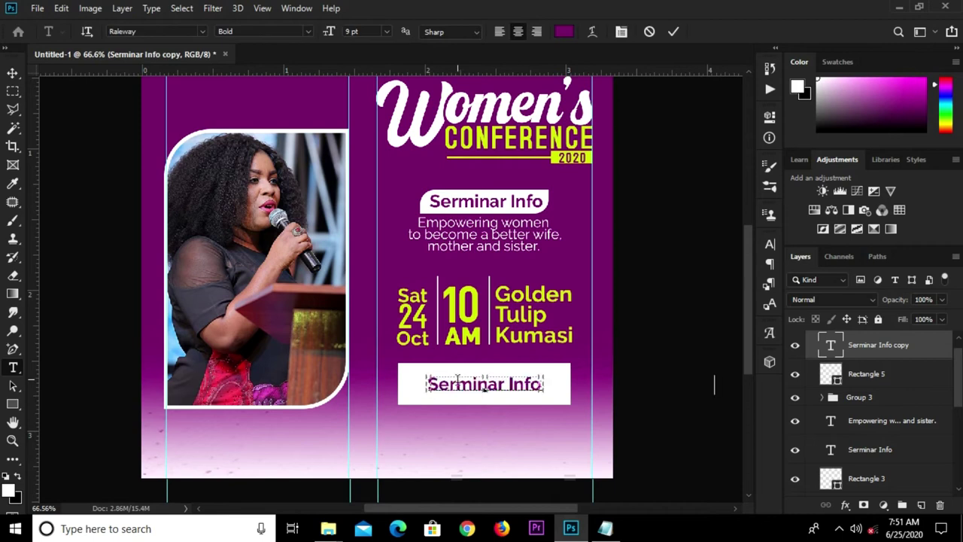
{"action": "key", "text": "ctrl+v"}
{"action": "key", "text": "ctrl+Return"}
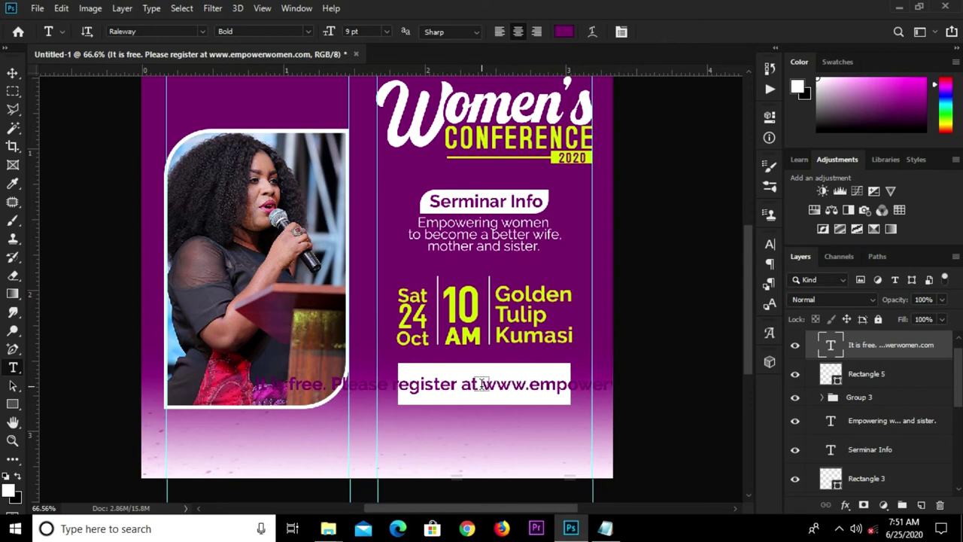
Step: Break the registration text before the web address into two lines and shrink it to fit
{"action": "left_click", "coordinate": [486, 386]}
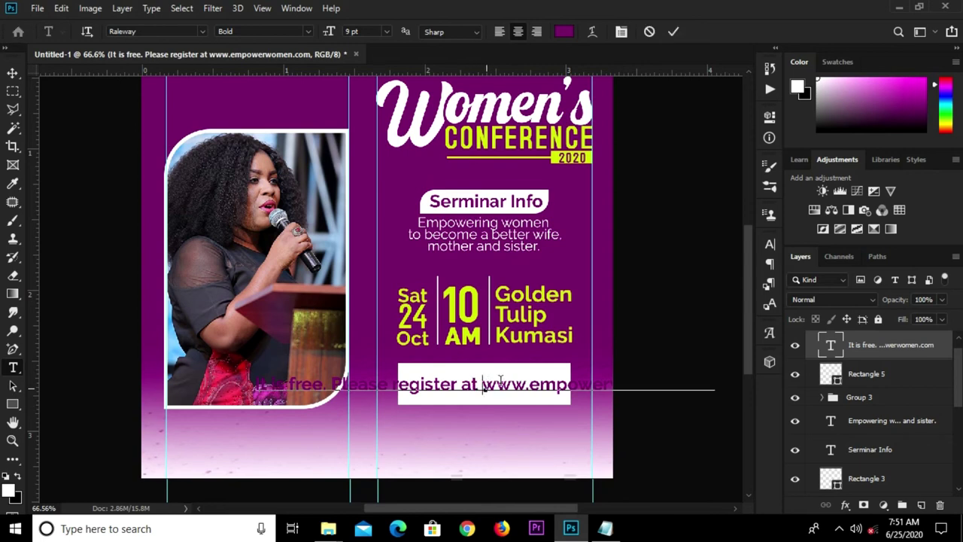
{"action": "key", "text": "Return"}
{"action": "left_click", "coordinate": [675, 32]}
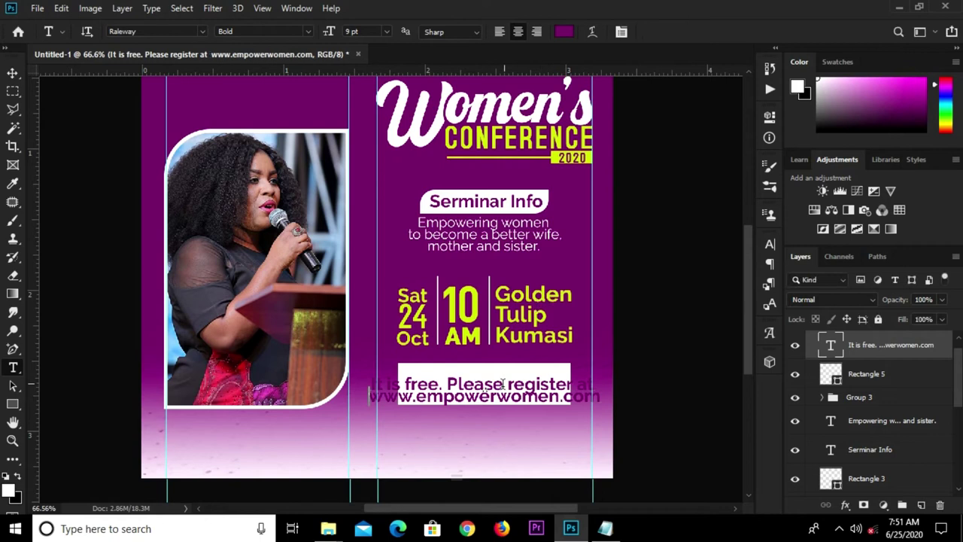
{"action": "key", "text": "v"}
{"action": "key", "text": "ctrl+t"}
{"action": "left_click_drag", "start_coordinate": [483, 377], "coordinate": [494, 388]}
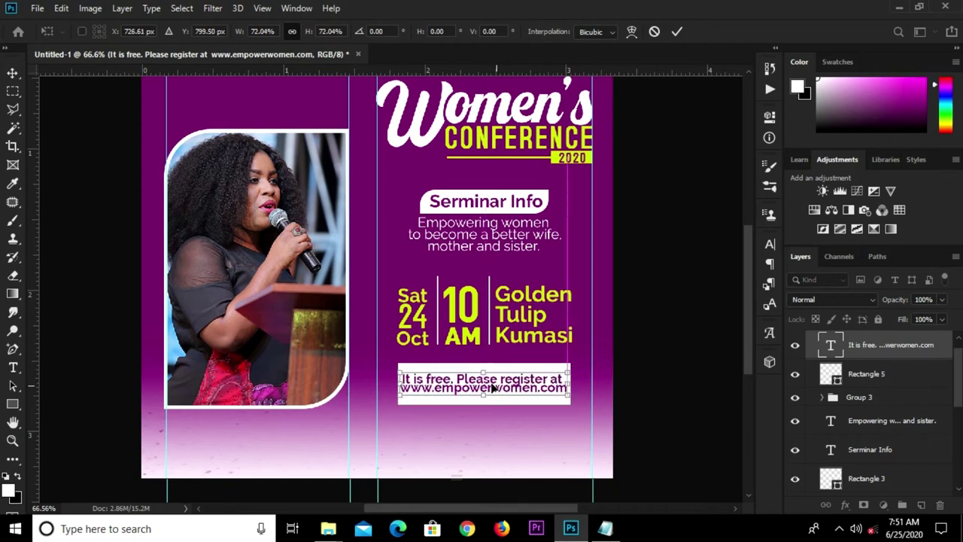
{"action": "scroll", "coordinate": [490, 388], "scroll_direction": "up", "scroll_amount": 2}
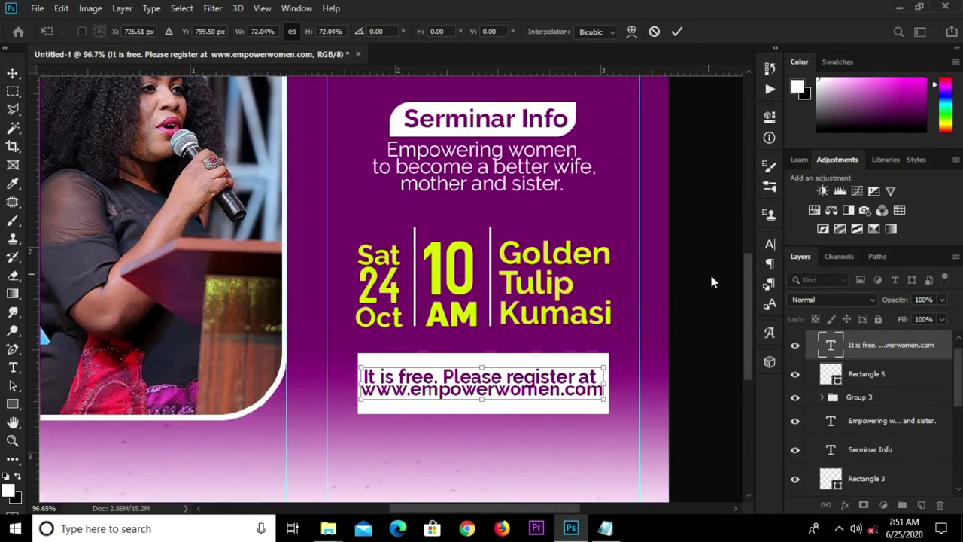
{"action": "left_click", "coordinate": [677, 31]}
Step: Set the registration text's leading to 6 pt
{"action": "left_click", "coordinate": [770, 244]}
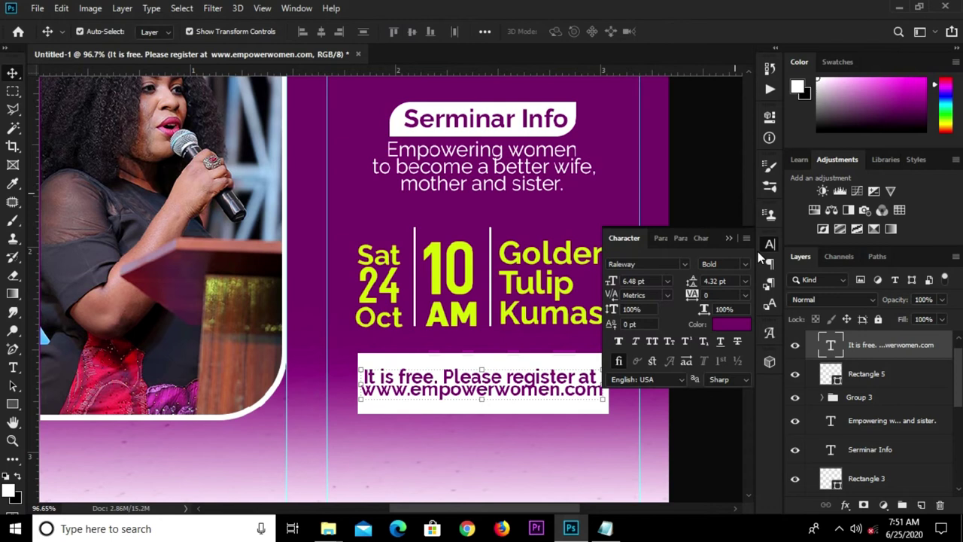
{"action": "left_click", "coordinate": [744, 281]}
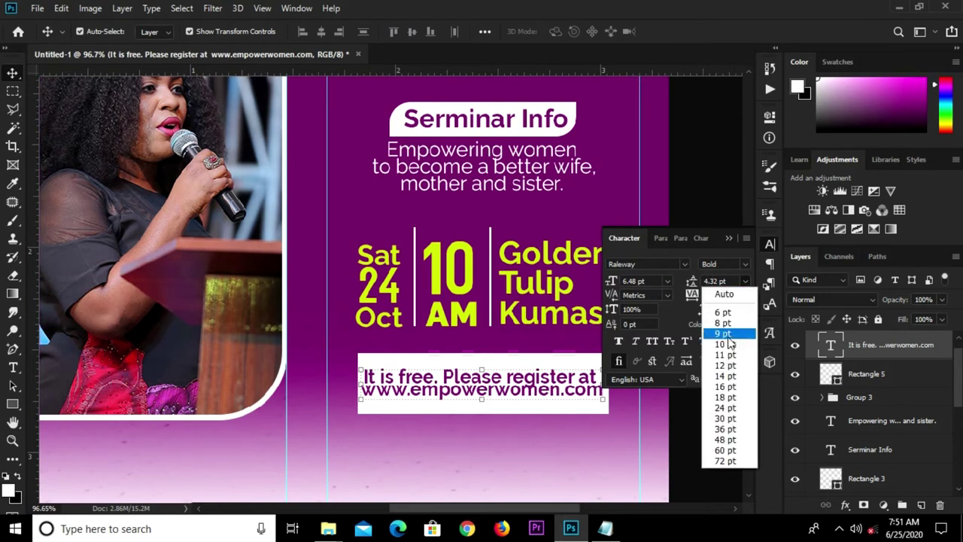
{"action": "left_click", "coordinate": [724, 311]}
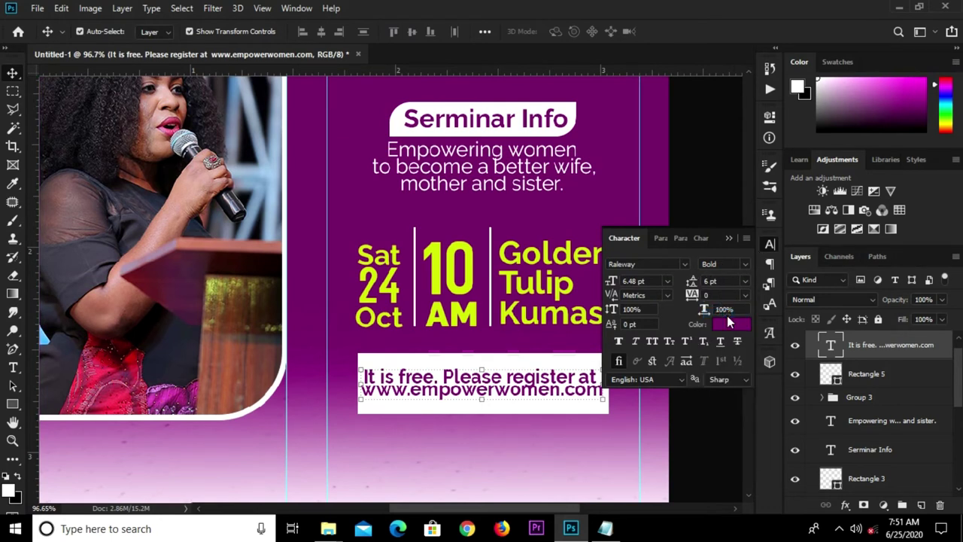
{"action": "left_click", "coordinate": [726, 239]}
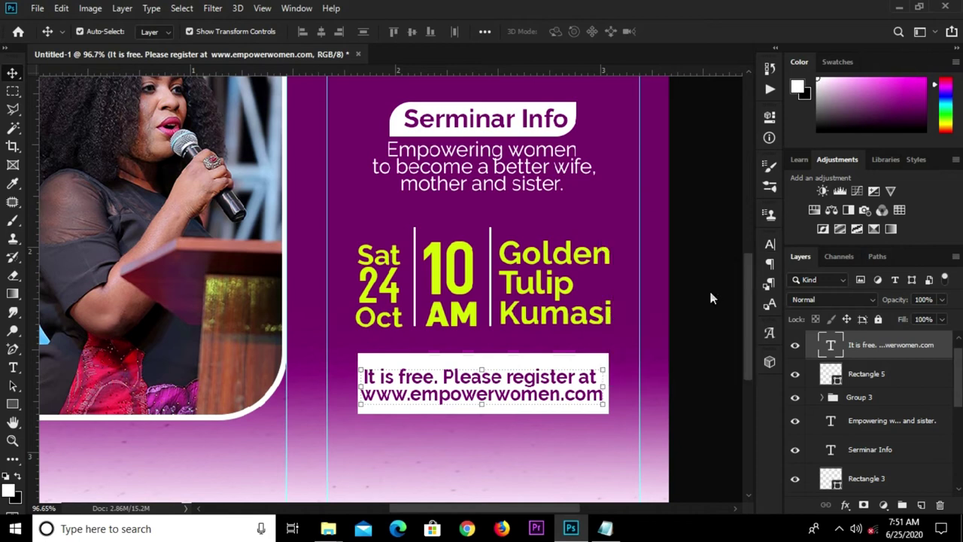
Step: Shorten the white box from its top and nudge it up behind the text
{"action": "left_click", "coordinate": [500, 388]}
{"action": "key", "text": "ctrl+t"}
{"action": "left_click_drag", "start_coordinate": [484, 352], "coordinate": [484, 364]}
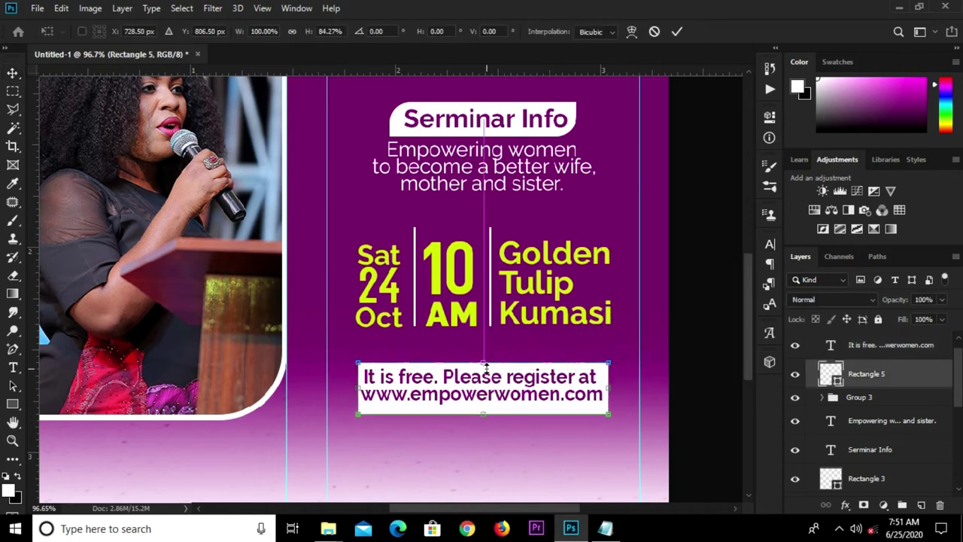
{"action": "key", "text": "Return"}
{"action": "key", "text": "Up"}
{"action": "key", "text": "Up"}
{"action": "key", "text": "Up"}
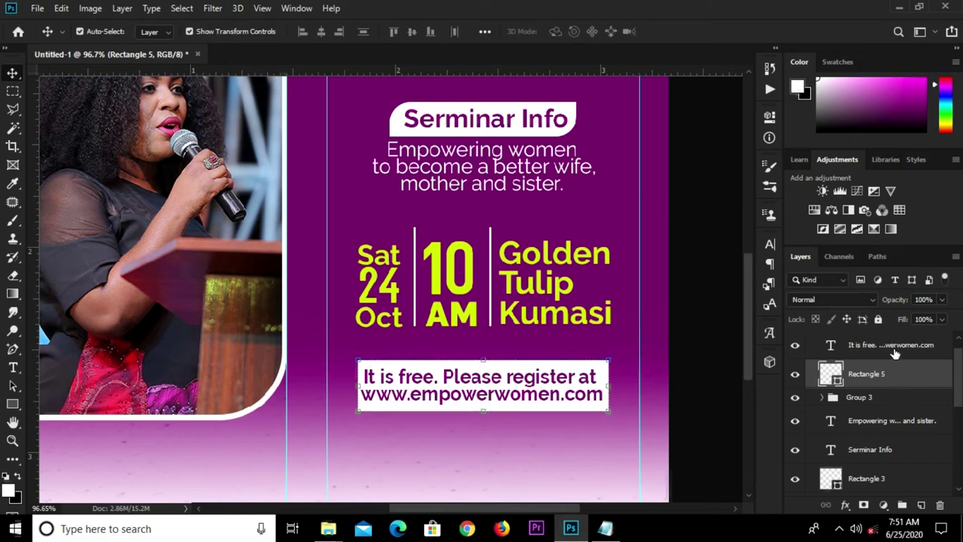
Step: Move the registration text and white box up together and enlarge them slightly
{"action": "left_click", "coordinate": [892, 346], "text": "ctrl"}
{"action": "key", "text": "Up"}
{"action": "key", "text": "Up"}
{"action": "key", "text": "Up"}
{"action": "key", "text": "Up"}
{"action": "key", "text": "Up"}
{"action": "key", "text": "Up"}
{"action": "key", "text": "Up"}
{"action": "key", "text": "Up"}
{"action": "key", "text": "Up"}
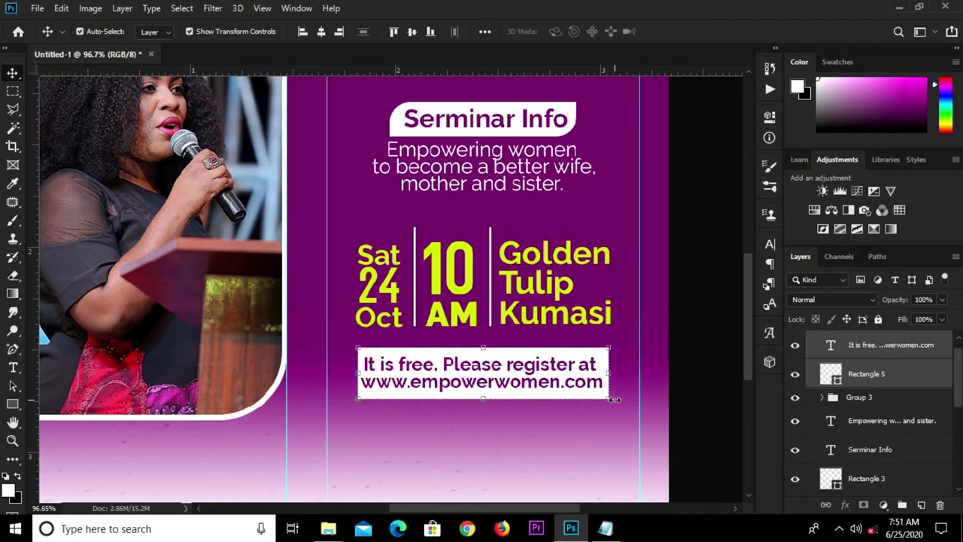
{"action": "scroll", "coordinate": [615, 399], "scroll_direction": "up", "scroll_amount": 1}
{"action": "key", "text": "ctrl+t"}
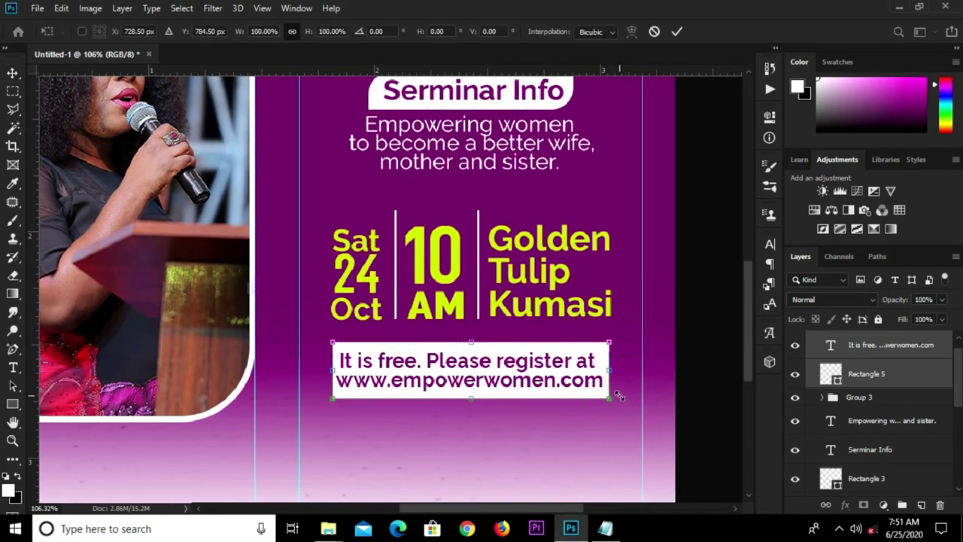
{"action": "left_click_drag", "start_coordinate": [606, 394], "coordinate": [615, 400]}
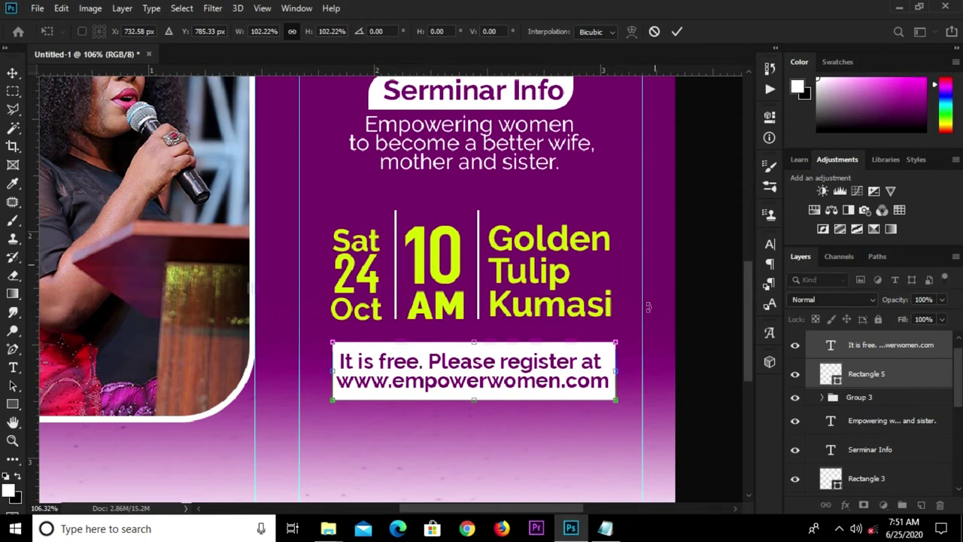
{"action": "left_click", "coordinate": [675, 32]}
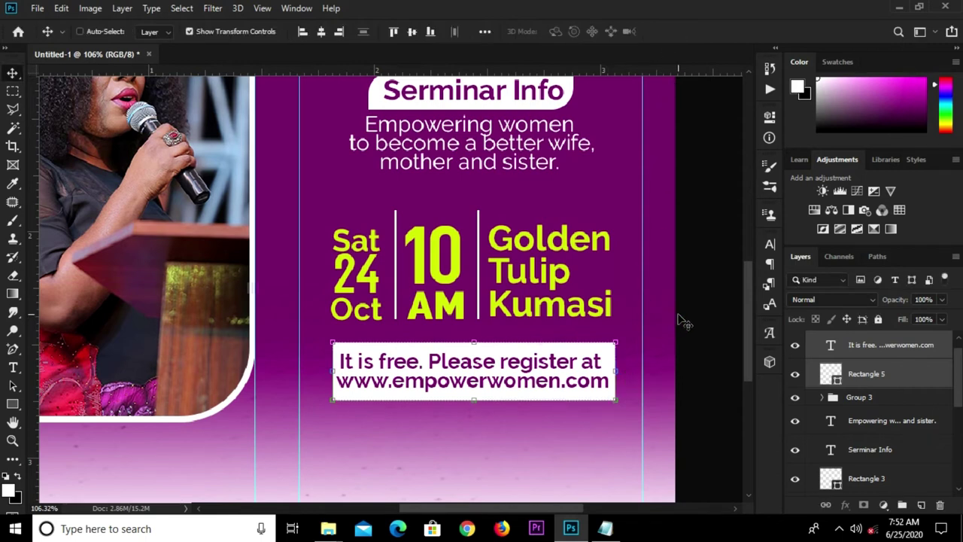
{"action": "key", "text": "ctrl+0"}
{"action": "left_click", "coordinate": [669, 298], "text": "ctrl"}
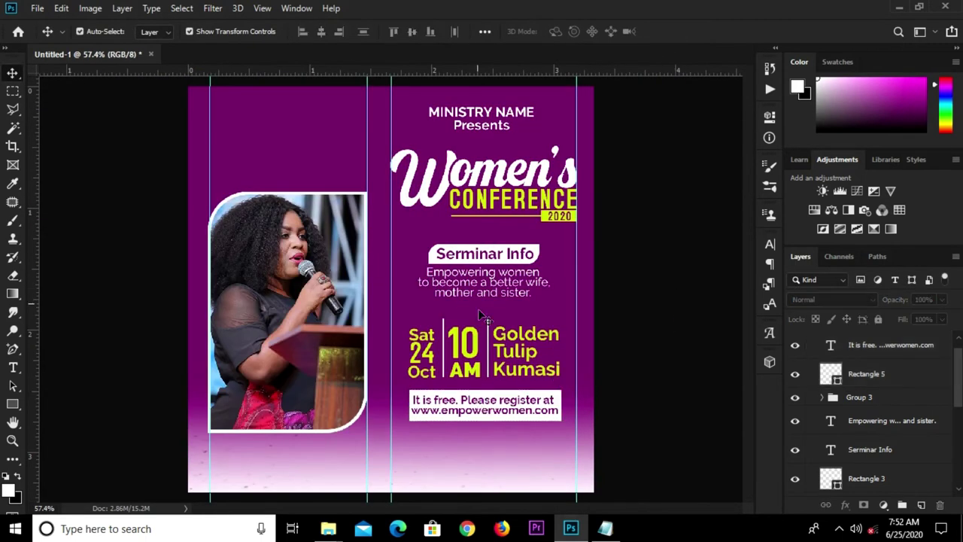
Step: Duplicate Seminar Info near the flyer bottom and copy the enquiries and phone lines from the notes
{"action": "left_click", "coordinate": [480, 258]}
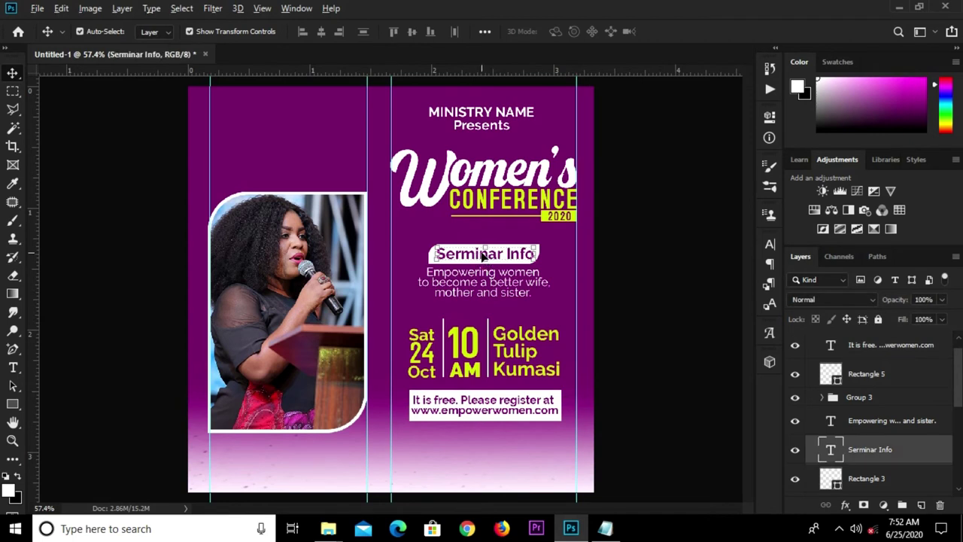
{"action": "left_click_drag", "start_coordinate": [477, 269], "coordinate": [458, 439]}
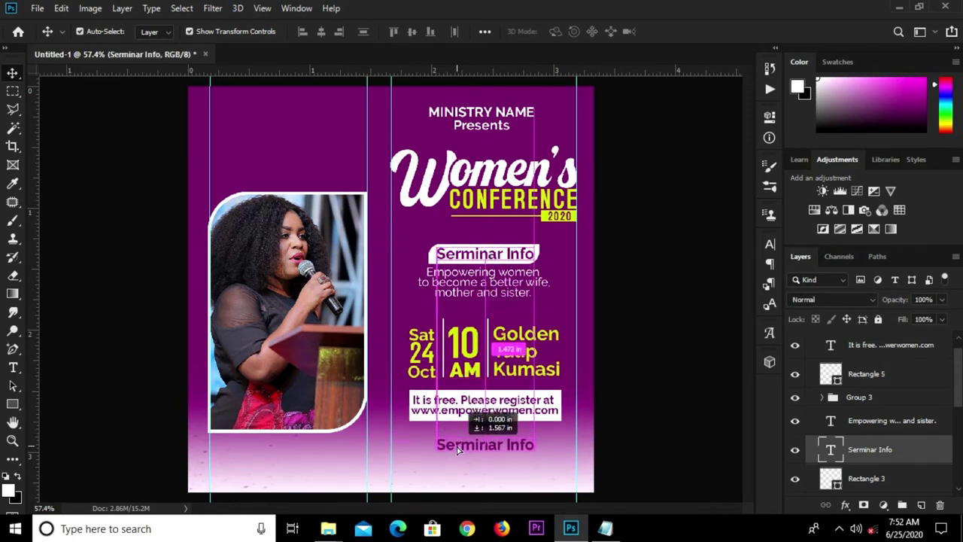
{"action": "left_click_drag", "start_coordinate": [458, 439], "coordinate": [458, 456]}
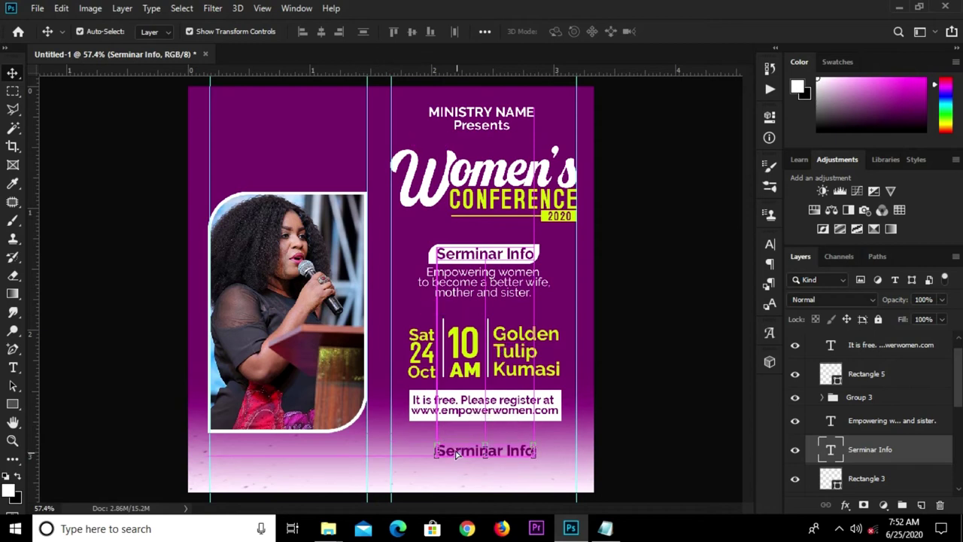
{"action": "left_click", "coordinate": [602, 521]}
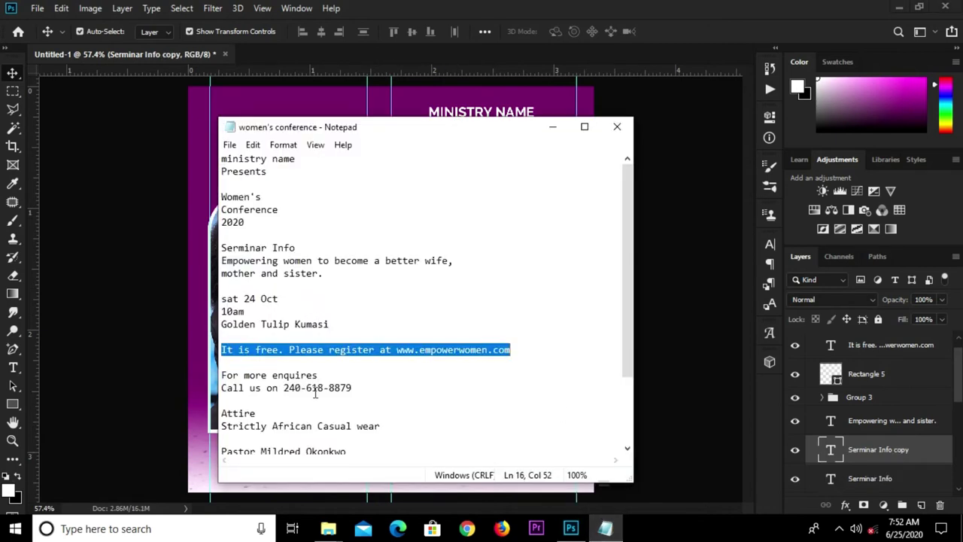
{"action": "left_click_drag", "start_coordinate": [352, 388], "coordinate": [223, 374]}
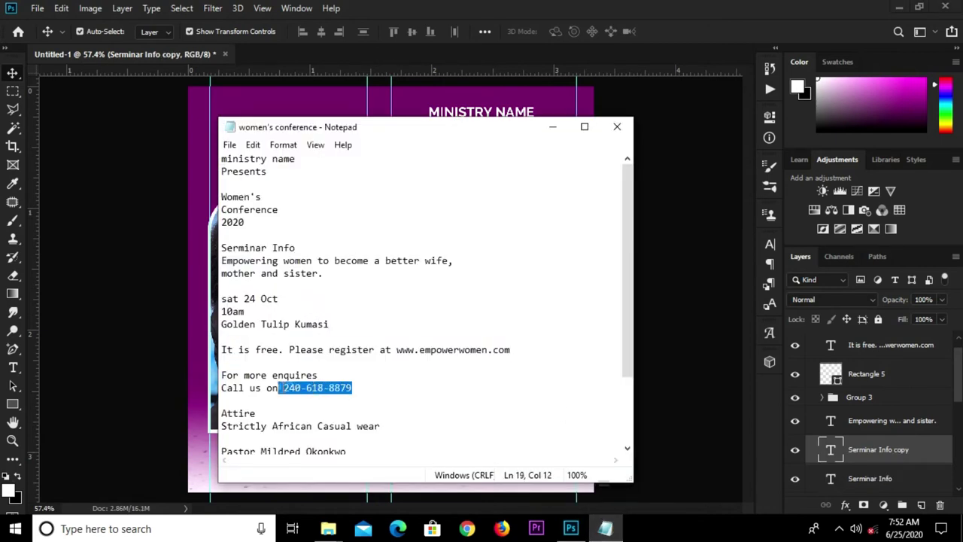
{"action": "right_click", "coordinate": [228, 374]}
{"action": "left_click", "coordinate": [275, 209]}
Step: Replace the duplicated heading's text with the copied enquiries and phone lines
{"action": "left_click", "coordinate": [500, 390]}
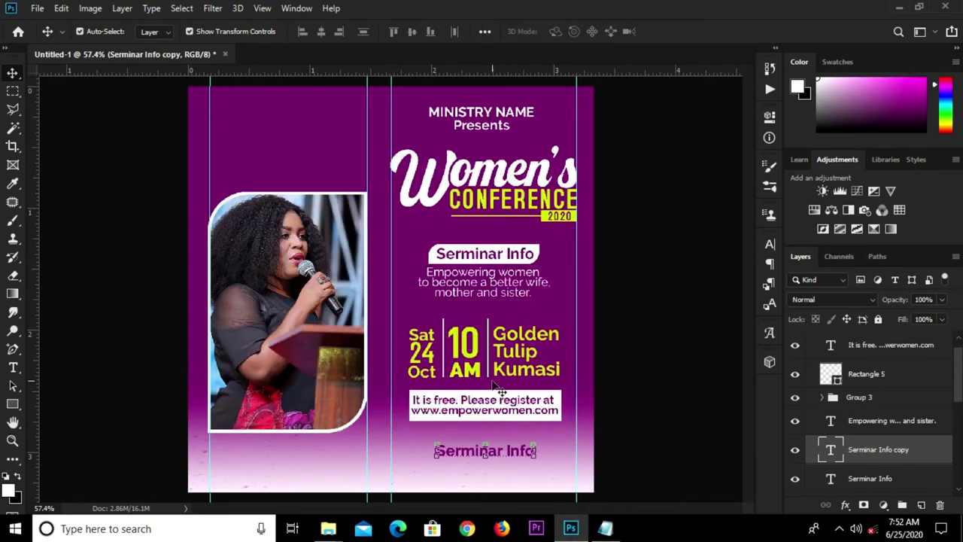
{"action": "scroll", "coordinate": [482, 461], "scroll_direction": "up", "scroll_amount": 3}
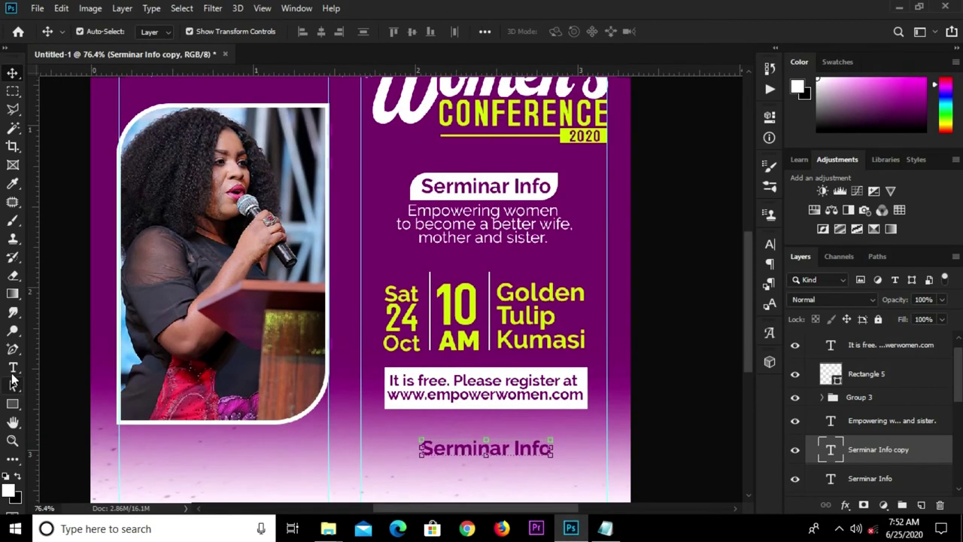
{"action": "key", "text": "t"}
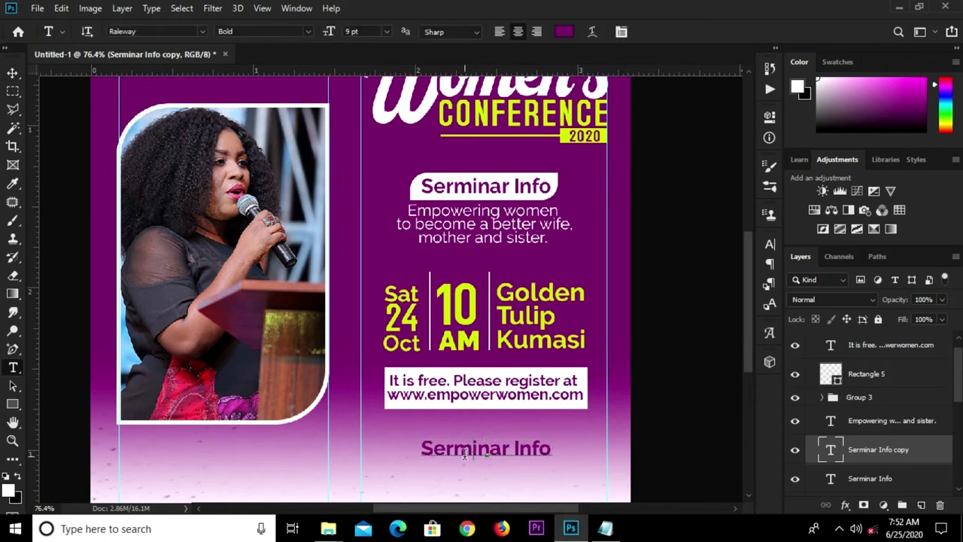
{"action": "left_click", "coordinate": [465, 454]}
{"action": "key", "text": "ctrl+a"}
{"action": "key", "text": "ctrl+v"}
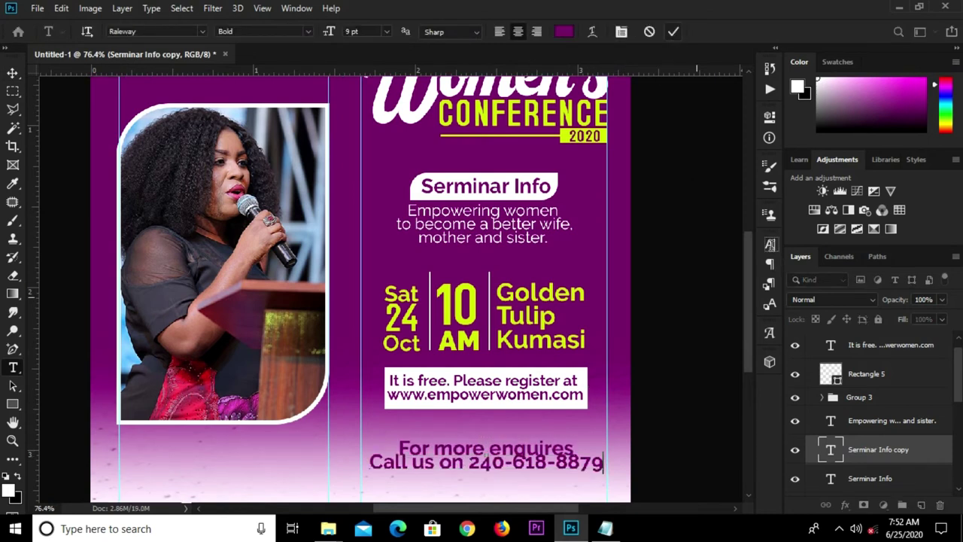
Step: Set the contact text's leading to Auto and underline the "For more enquires" line
{"action": "left_click", "coordinate": [769, 246]}
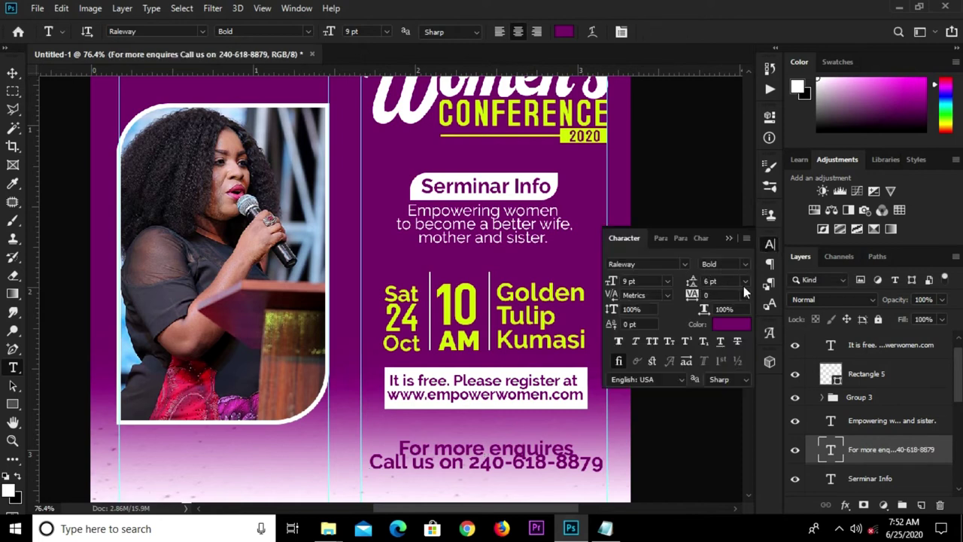
{"action": "left_click", "coordinate": [744, 281]}
{"action": "left_click", "coordinate": [724, 294]}
{"action": "left_click_drag", "start_coordinate": [401, 457], "coordinate": [571, 452]}
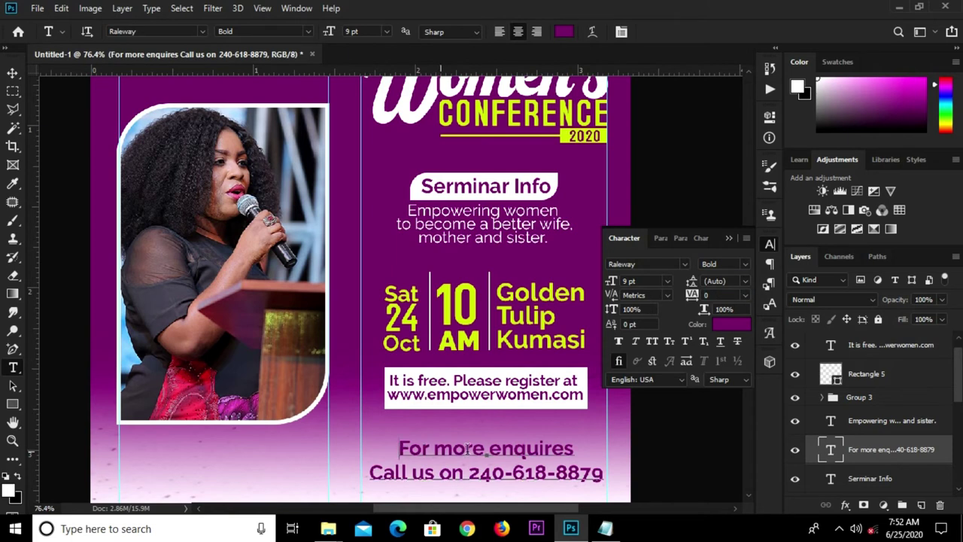
{"action": "left_click", "coordinate": [721, 343]}
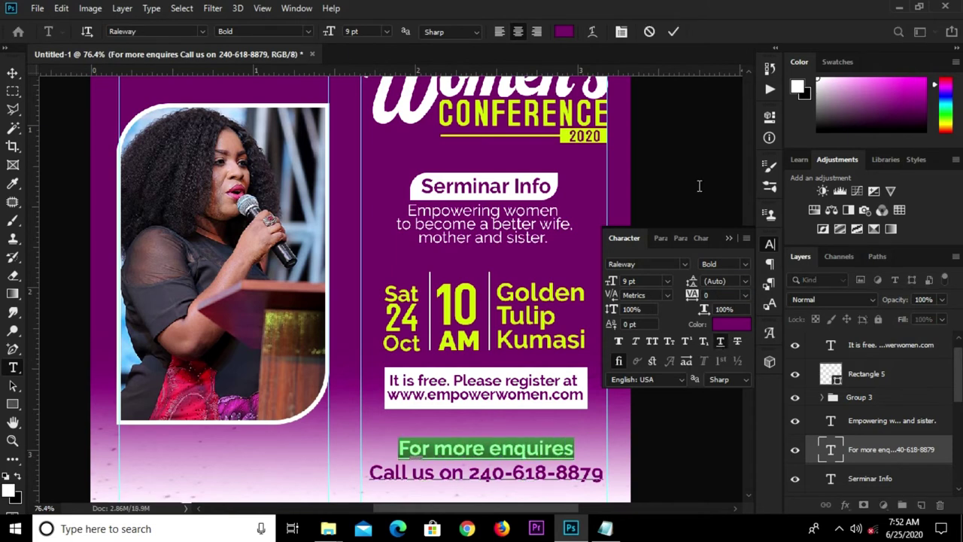
{"action": "left_click", "coordinate": [672, 33]}
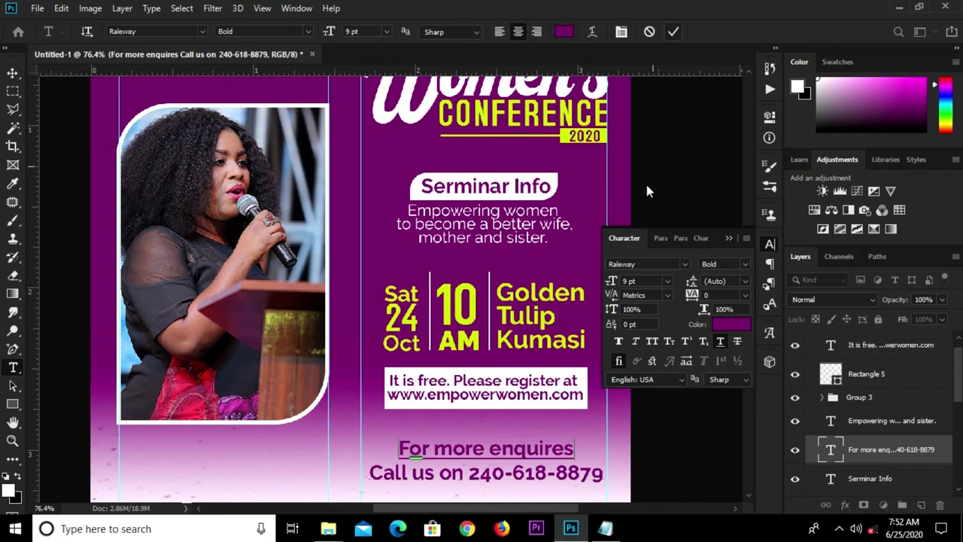
{"action": "left_click", "coordinate": [729, 237]}
Step: Scale the contact text block down to about 76%
{"action": "key", "text": "v"}
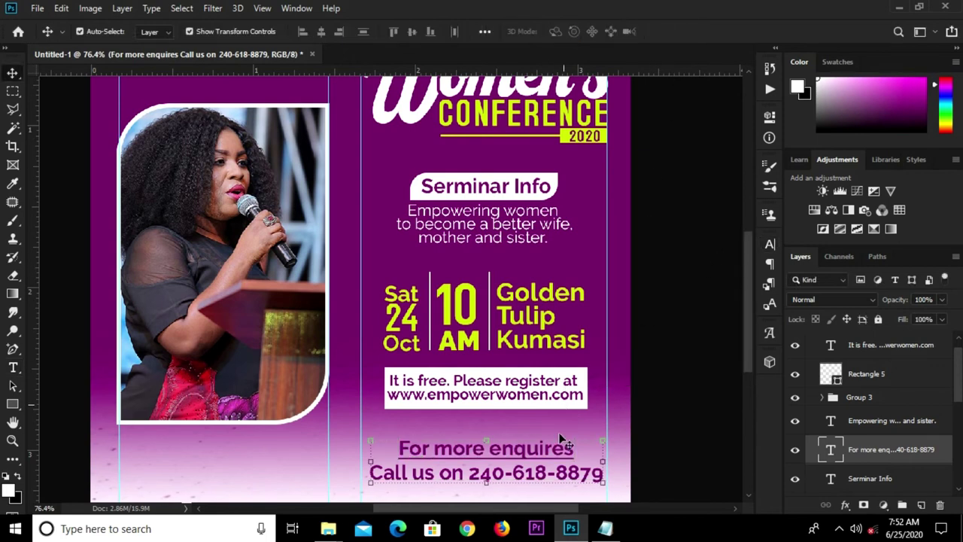
{"action": "left_click", "coordinate": [652, 407]}
{"action": "scroll", "coordinate": [622, 406], "scroll_direction": "down", "scroll_amount": 3}
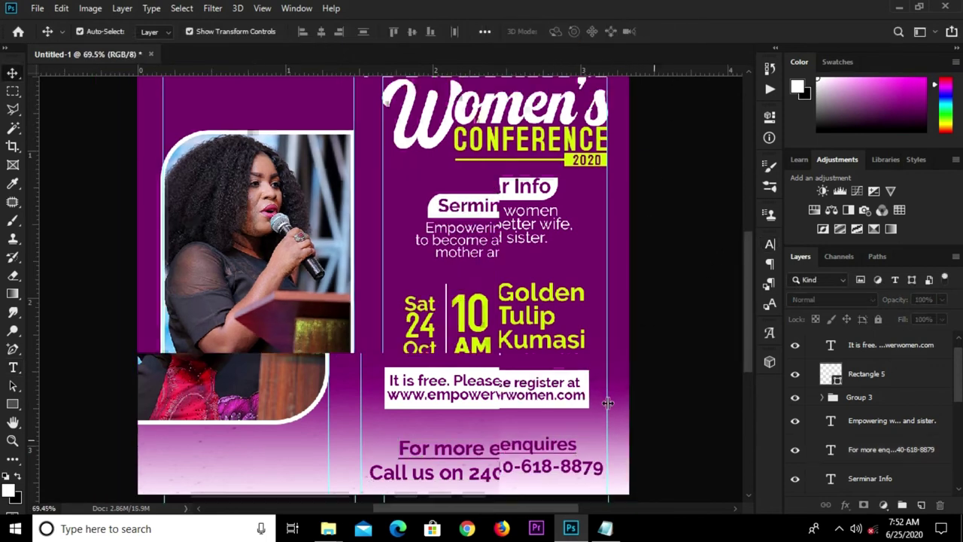
{"action": "left_click", "coordinate": [492, 449]}
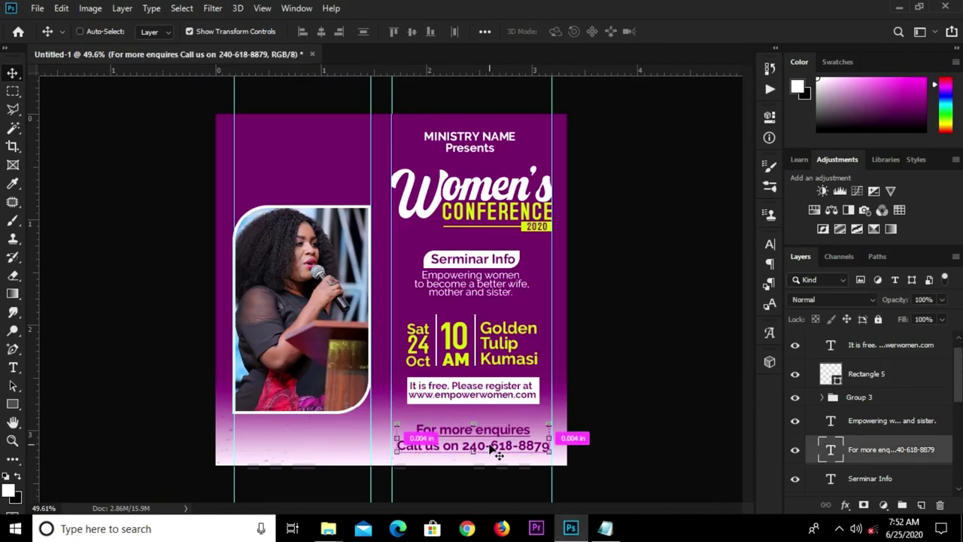
{"action": "left_click", "coordinate": [490, 452]}
{"action": "scroll", "coordinate": [483, 440], "scroll_direction": "up", "scroll_amount": 3}
{"action": "mouse_move", "coordinate": [491, 450]}
{"action": "left_mouse_down"}
{"action": "mouse_move", "coordinate": [503, 479]}
{"action": "mouse_move", "coordinate": [499, 460]}
{"action": "left_mouse_up"}
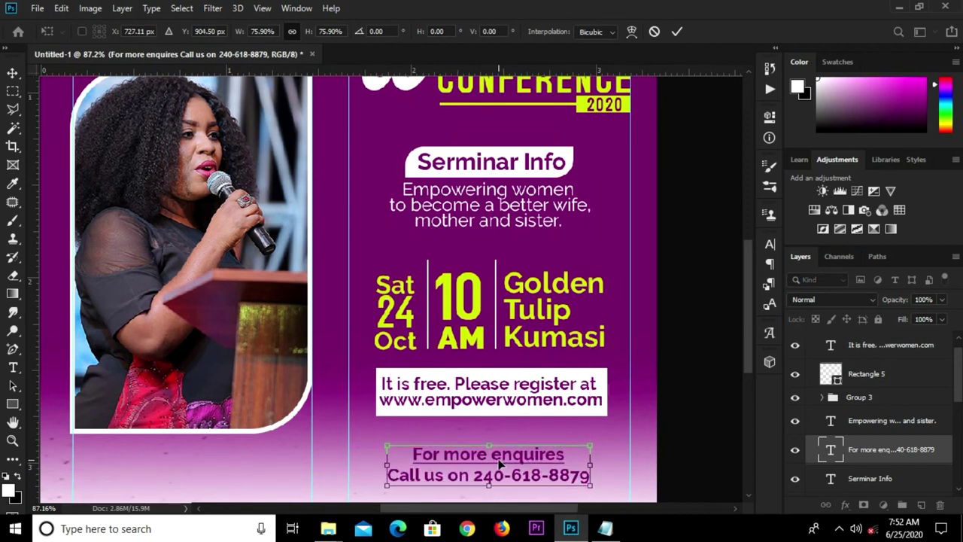
{"action": "key", "text": "Return"}
{"action": "scroll", "coordinate": [666, 368], "scroll_direction": "down", "scroll_amount": 1}
{"action": "scroll", "coordinate": [665, 368], "scroll_direction": "down", "scroll_amount": 1}
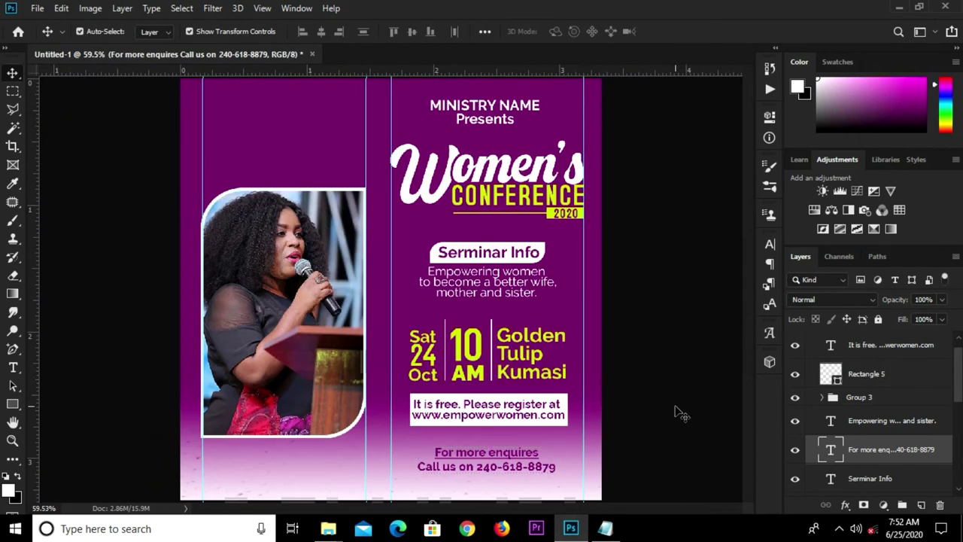
{"action": "left_click", "coordinate": [677, 412]}
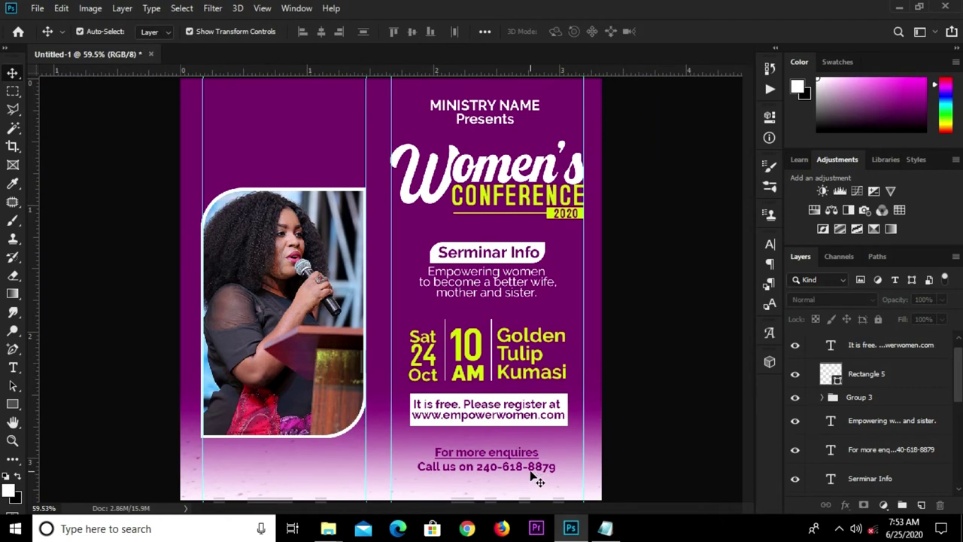
Step: Place the social icons png as an embedded image and move it below the phone number
{"action": "left_click", "coordinate": [37, 8]}
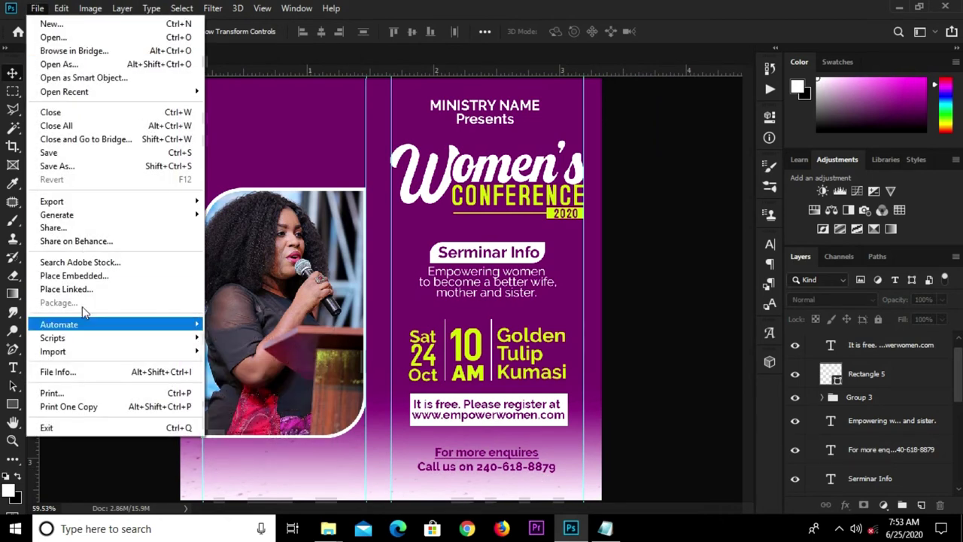
{"action": "left_click", "coordinate": [95, 276]}
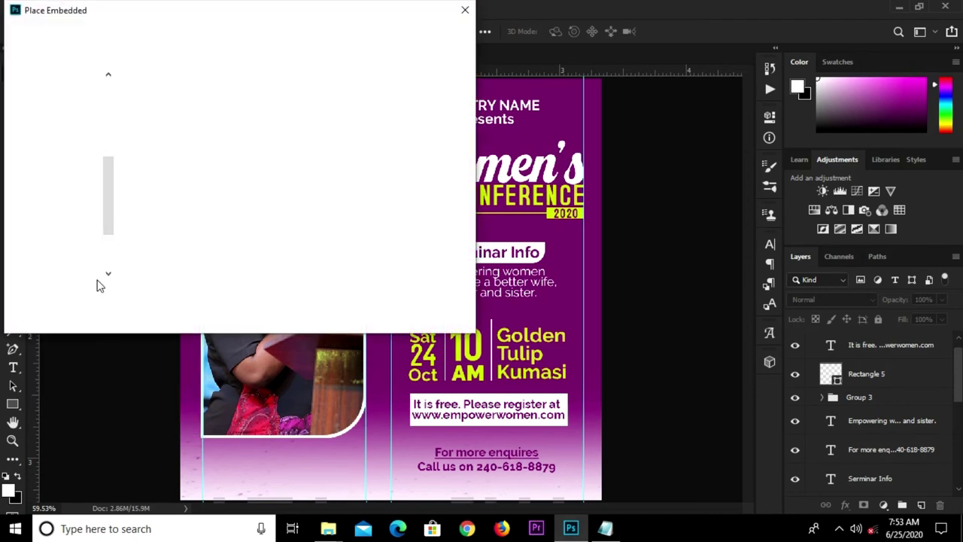
{"action": "left_click", "coordinate": [401, 134]}
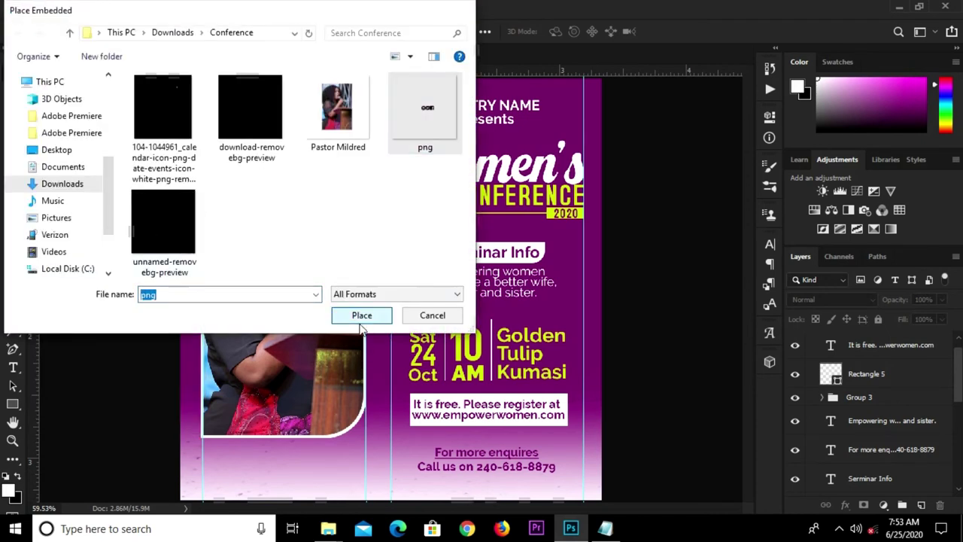
{"action": "left_click", "coordinate": [361, 314]}
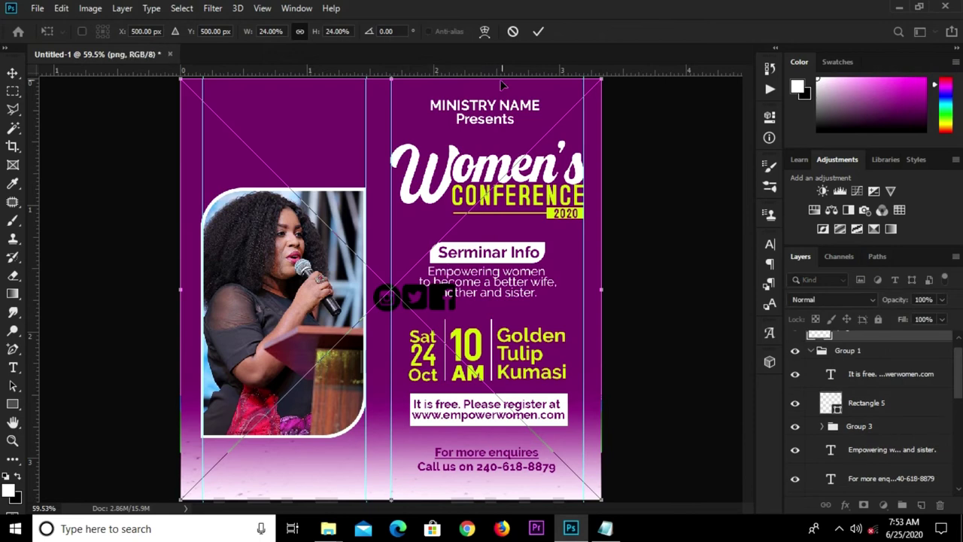
{"action": "left_click", "coordinate": [538, 33]}
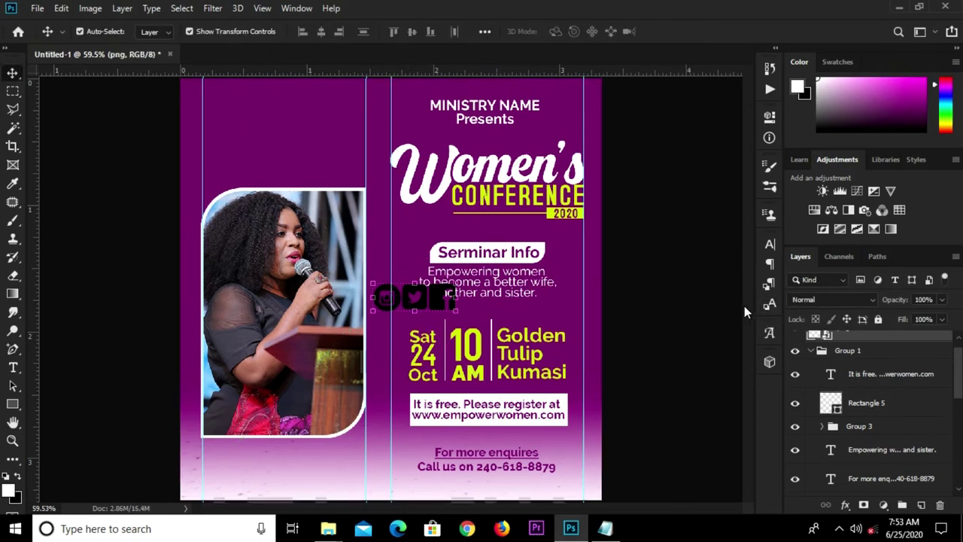
{"action": "scroll", "coordinate": [389, 295], "scroll_direction": "down", "scroll_amount": 1}
{"action": "left_click_drag", "start_coordinate": [409, 297], "coordinate": [504, 458]}
{"action": "scroll", "coordinate": [474, 433], "scroll_direction": "up", "scroll_amount": 1}
{"action": "scroll", "coordinate": [482, 444], "scroll_direction": "up", "scroll_amount": 2}
{"action": "scroll", "coordinate": [745, 376], "scroll_direction": "down", "scroll_amount": 3}
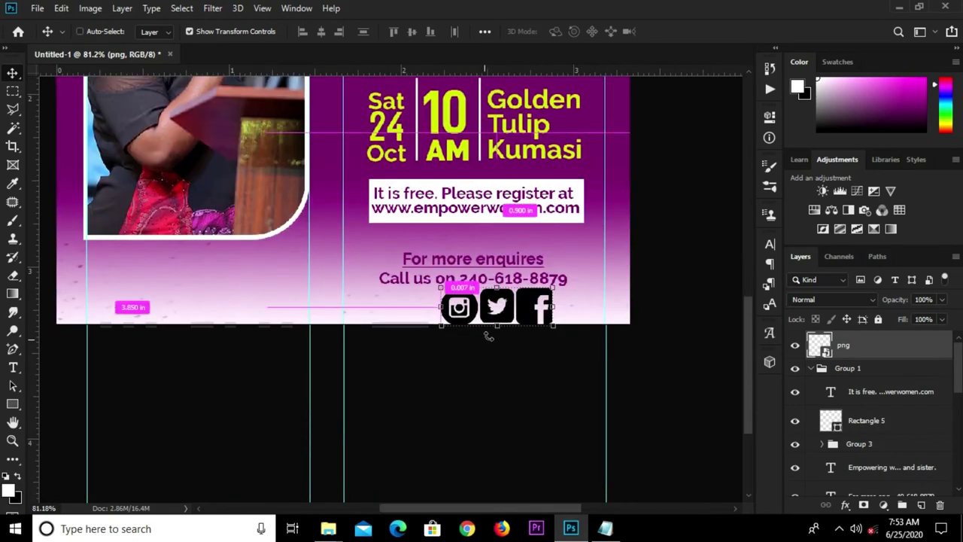
Step: Convert the icons layer to a Smart Object, scale it down and centre it under the call-us line
{"action": "key", "text": "ctrl+t"}
{"action": "left_click", "coordinate": [538, 31]}
{"action": "right_click", "coordinate": [866, 347]}
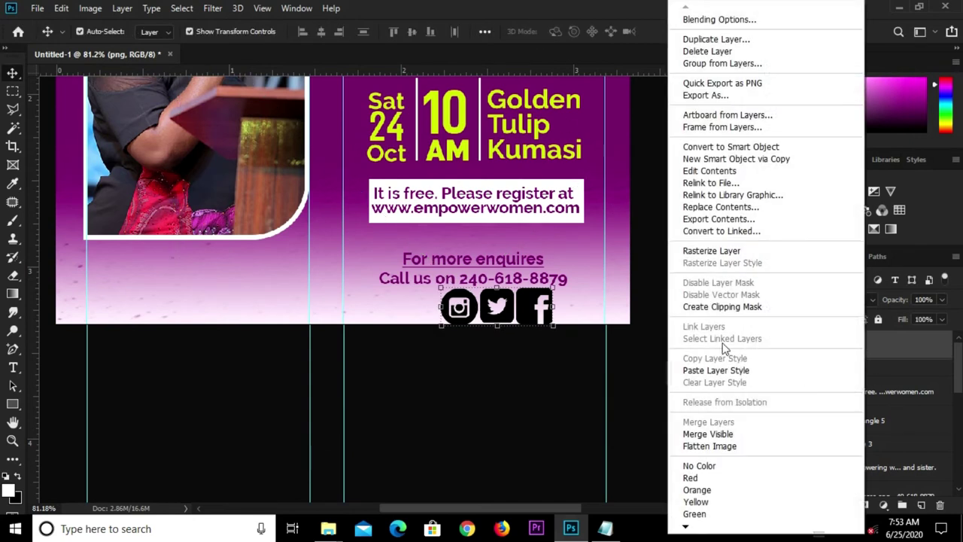
{"action": "left_click", "coordinate": [730, 147]}
{"action": "left_click_drag", "start_coordinate": [484, 309], "coordinate": [486, 310]}
{"action": "key", "text": "ctrl+t"}
{"action": "mouse_move", "coordinate": [554, 287]}
{"action": "left_mouse_down"}
{"action": "mouse_move", "coordinate": [530, 305]}
{"action": "mouse_move", "coordinate": [487, 307]}
{"action": "left_mouse_up"}
{"action": "key", "text": "Return"}
{"action": "left_click_drag", "start_coordinate": [503, 379], "coordinate": [490, 370]}
{"action": "left_click", "coordinate": [468, 195]}
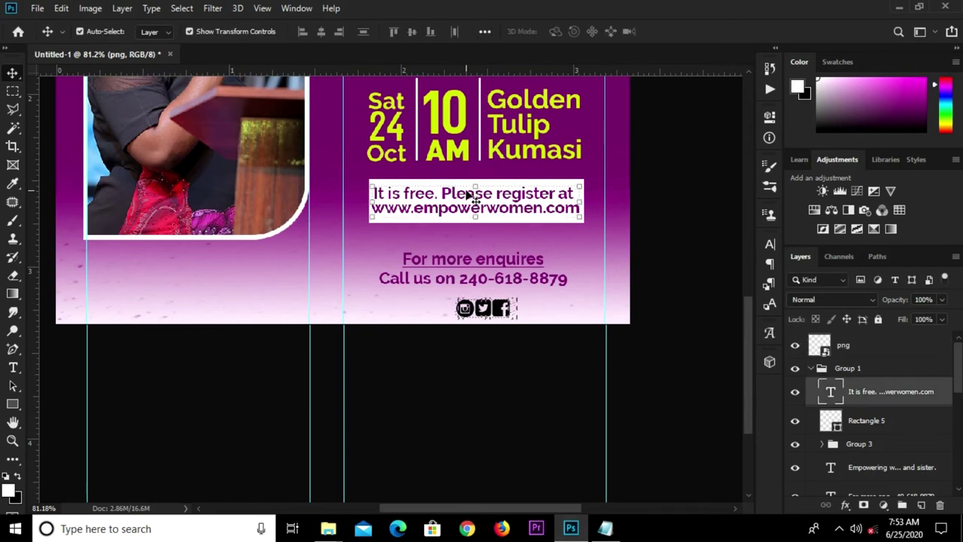
{"action": "left_click_drag", "start_coordinate": [476, 198], "coordinate": [213, 284]}
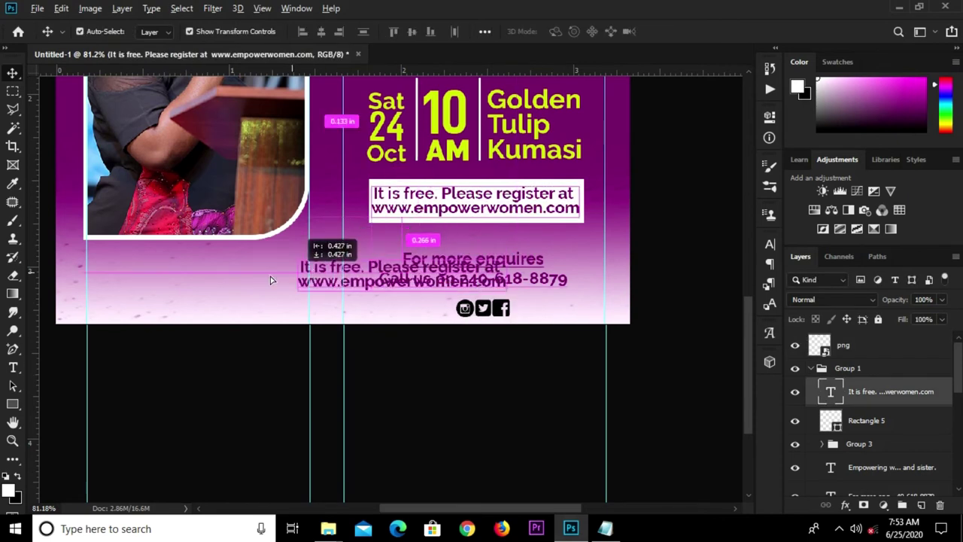
{"action": "left_click", "coordinate": [605, 528]}
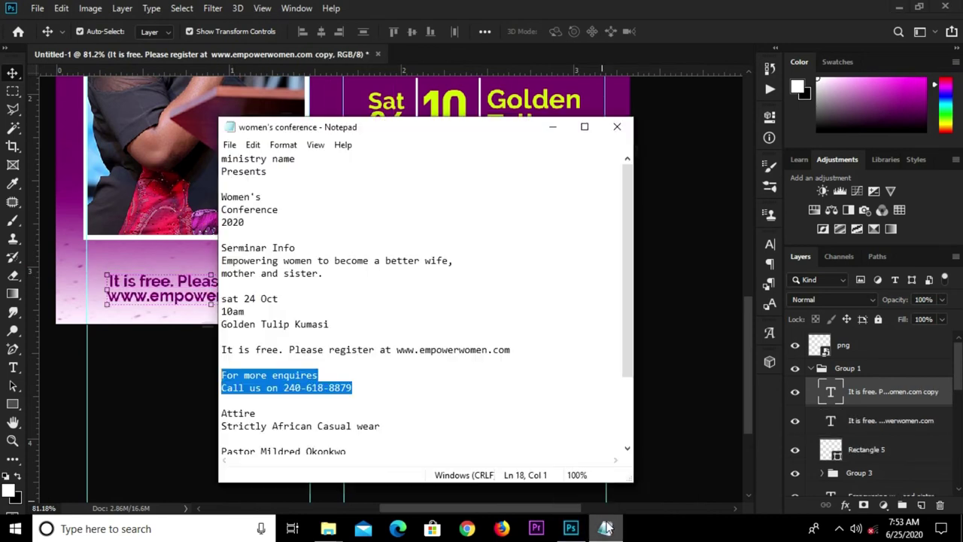
{"action": "scroll", "coordinate": [361, 408], "scroll_direction": "down", "scroll_amount": 2}
{"action": "left_click_drag", "start_coordinate": [284, 388], "coordinate": [226, 388]}
{"action": "left_click", "coordinate": [229, 389]}
{"action": "left_click_drag", "start_coordinate": [299, 388], "coordinate": [166, 388]}
{"action": "right_click", "coordinate": [233, 385]}
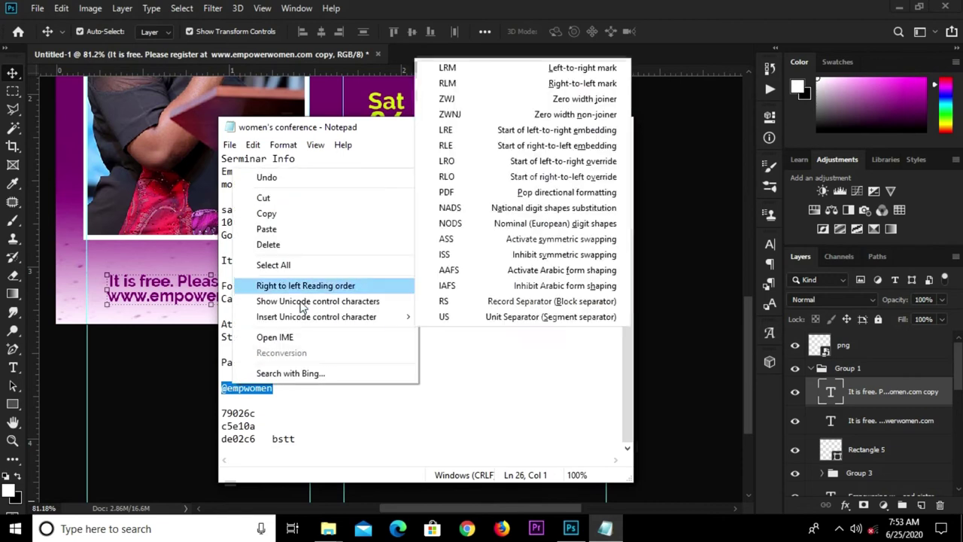
{"action": "left_click", "coordinate": [298, 213]}
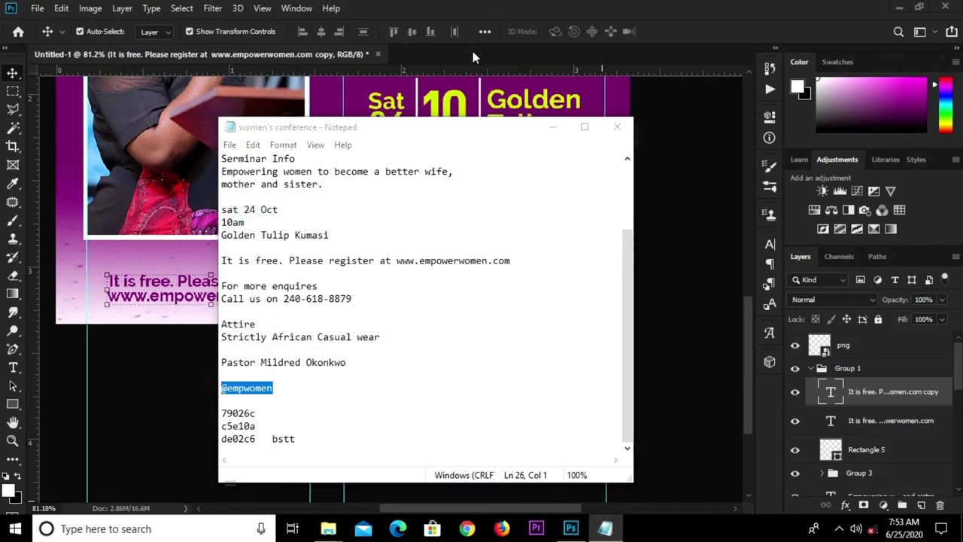
{"action": "left_click", "coordinate": [474, 53]}
{"action": "left_click", "coordinate": [13, 366]}
{"action": "left_click", "coordinate": [162, 281]}
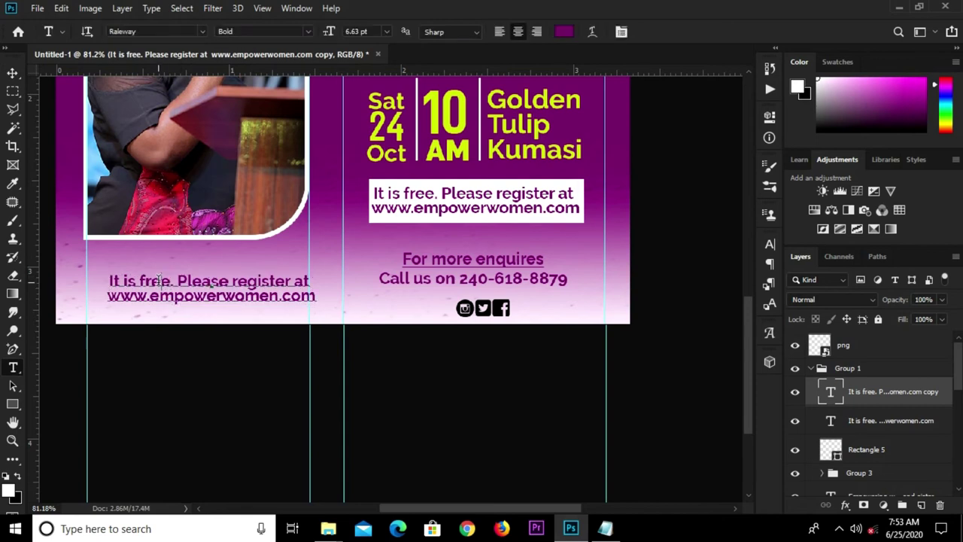
{"action": "key", "text": "ctrl+a"}
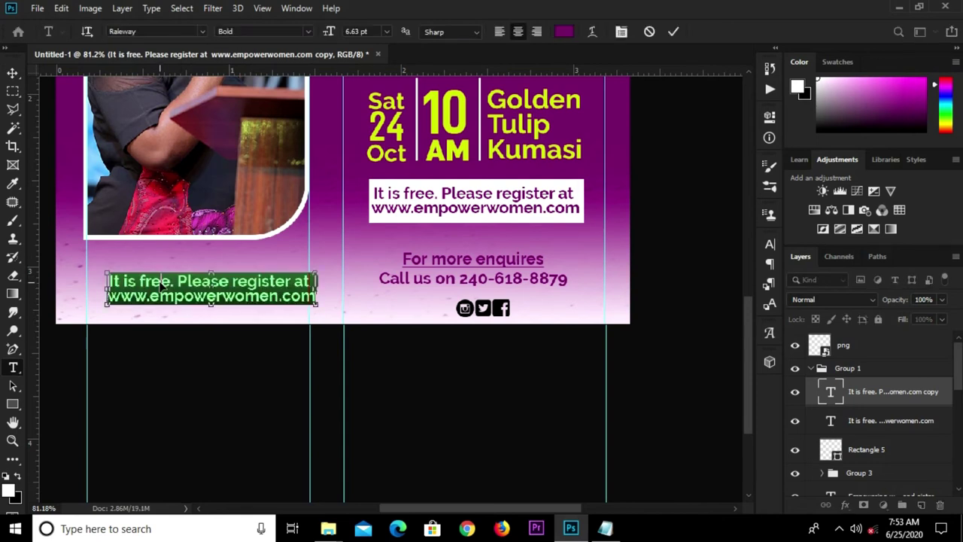
{"action": "key", "text": "ctrl+v"}
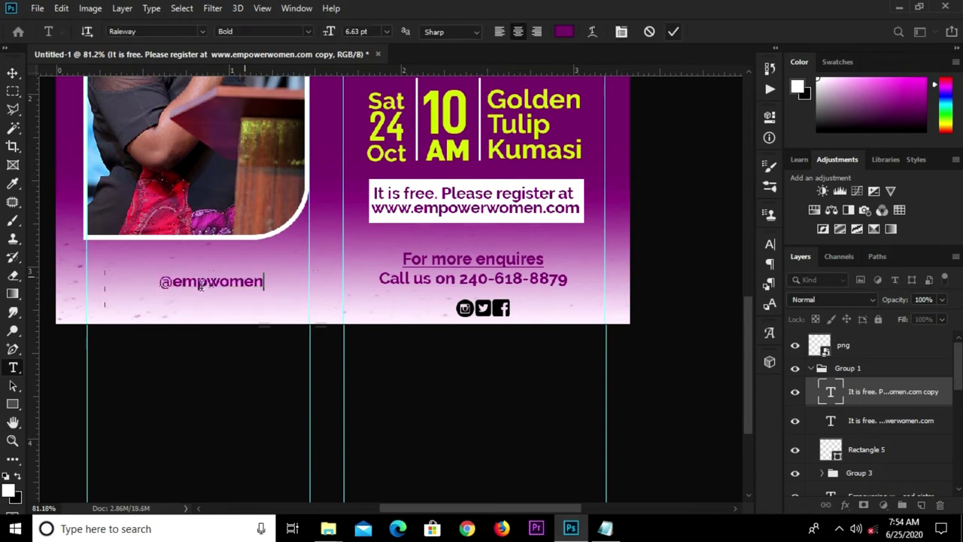
{"action": "key", "text": "ctrl+Return"}
{"action": "key", "text": "v"}
{"action": "left_click_drag", "start_coordinate": [220, 290], "coordinate": [559, 317]}
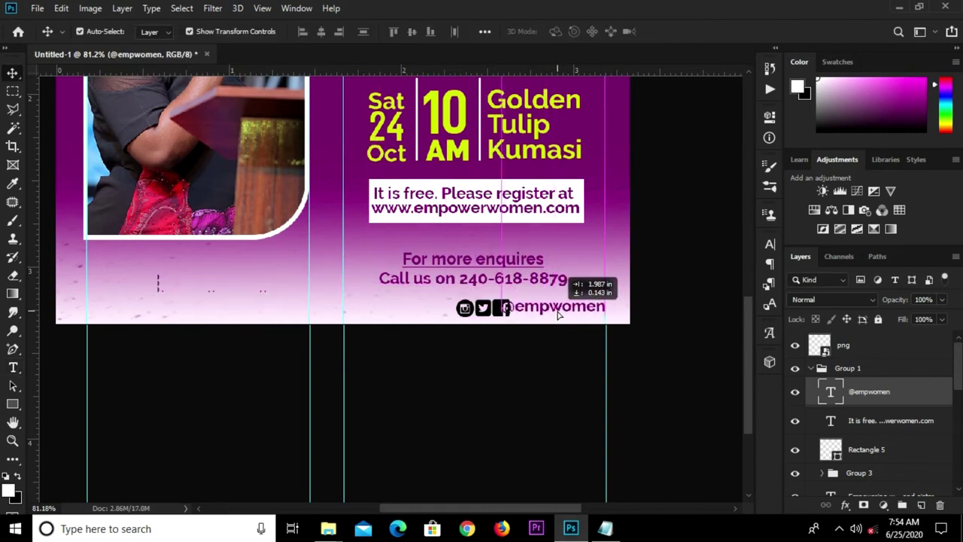
{"action": "left_click", "coordinate": [480, 337]}
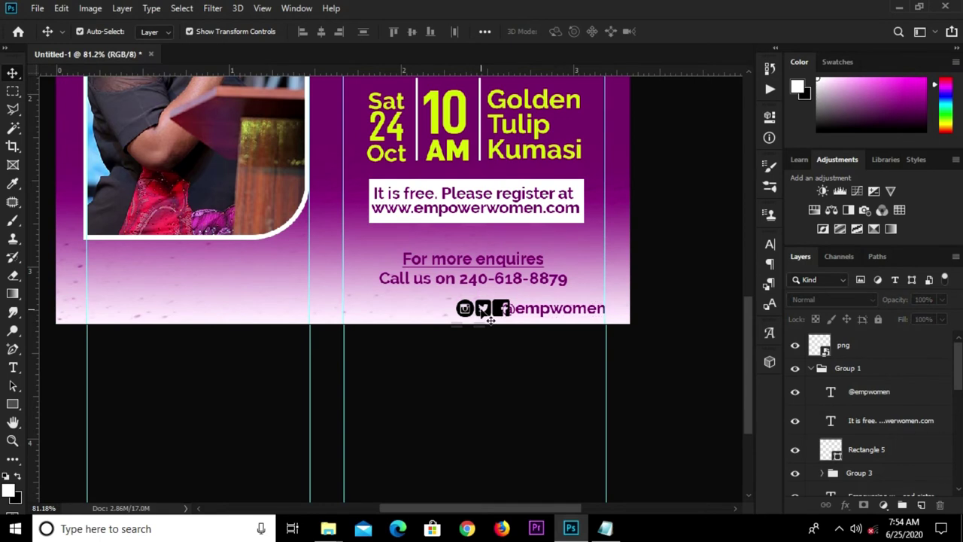
{"action": "left_click", "coordinate": [487, 314]}
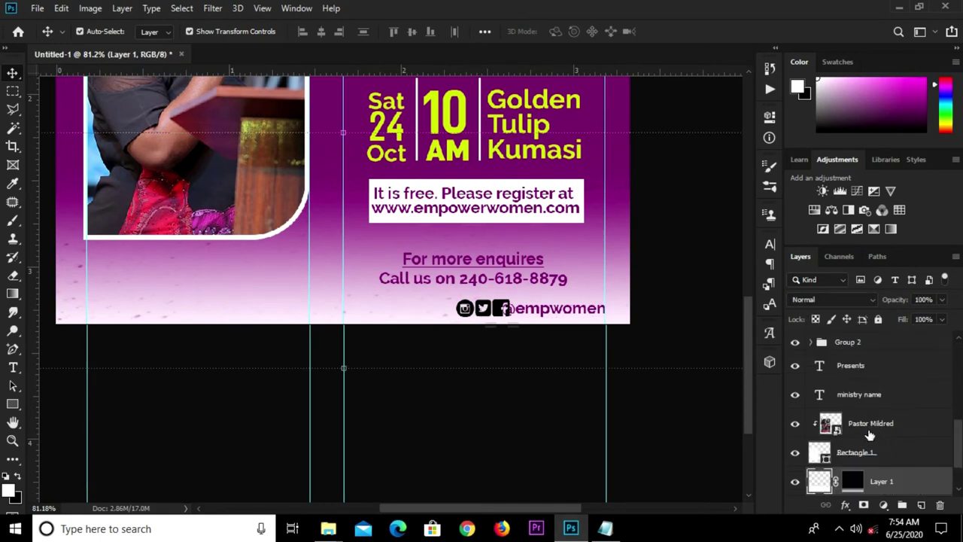
{"action": "scroll", "coordinate": [856, 378], "scroll_direction": "up", "scroll_amount": 5}
{"action": "left_click", "coordinate": [864, 353]}
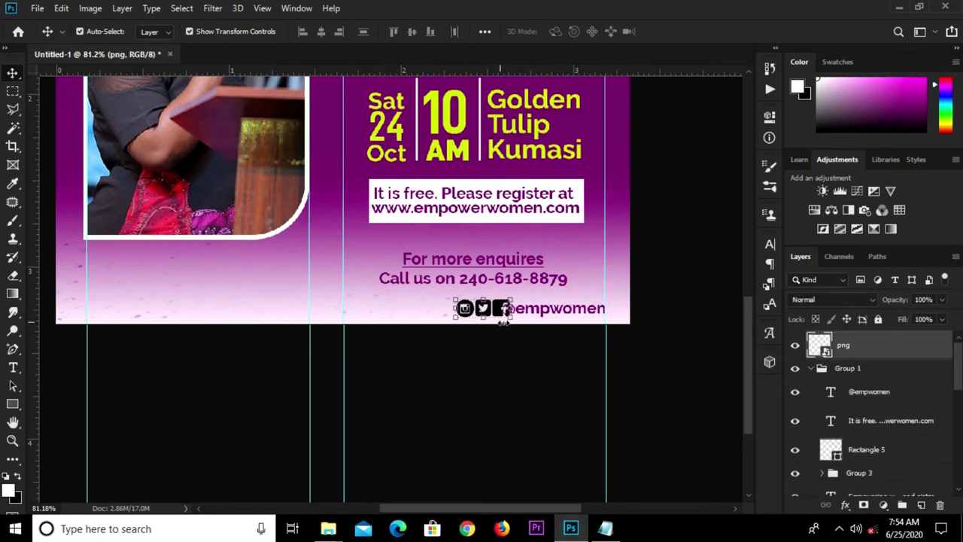
{"action": "left_click_drag", "start_coordinate": [497, 316], "coordinate": [481, 316]}
{"action": "scroll", "coordinate": [482, 316], "scroll_direction": "up", "scroll_amount": 3}
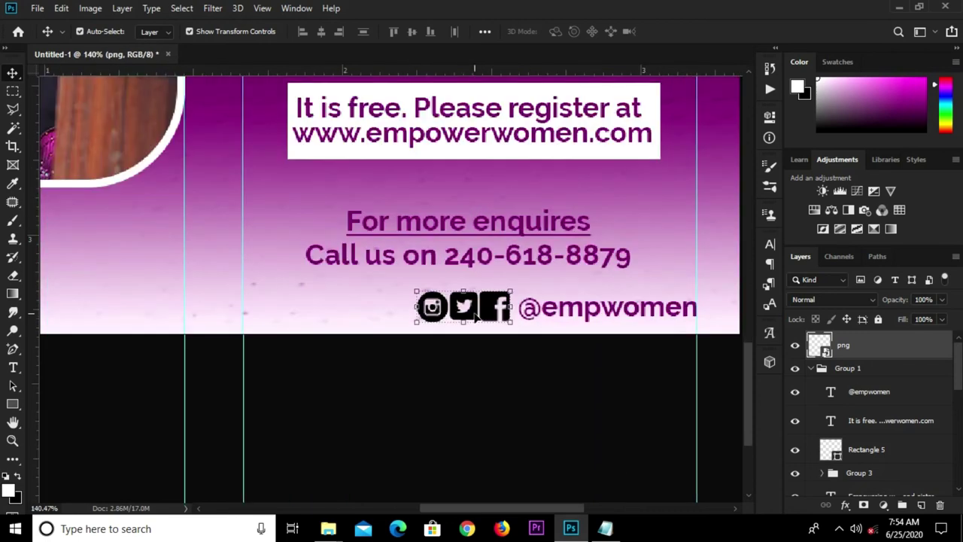
{"action": "key", "text": "ctrl+t"}
{"action": "left_click_drag", "start_coordinate": [462, 290], "coordinate": [468, 298]}
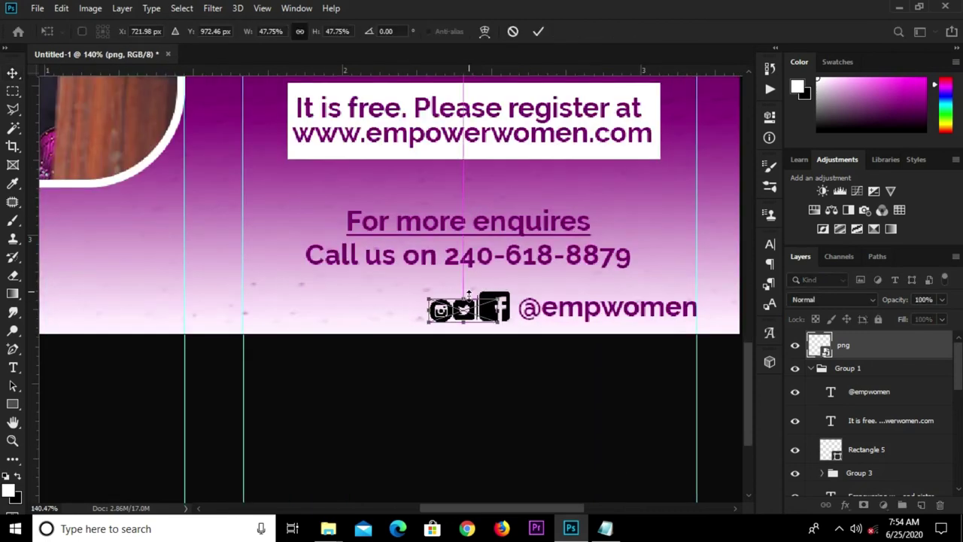
{"action": "scroll", "coordinate": [468, 297], "scroll_direction": "up", "scroll_amount": 3}
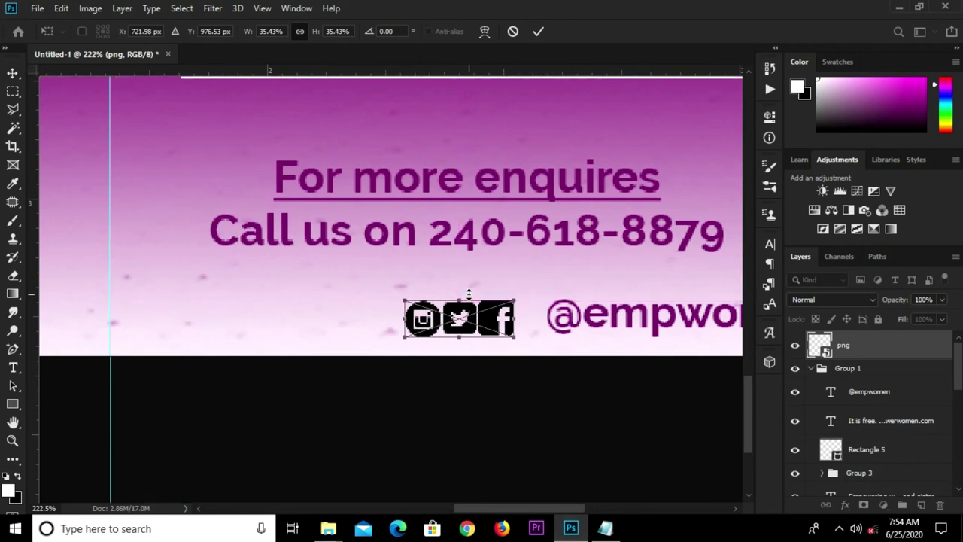
{"action": "key", "text": "Return"}
{"action": "left_click_drag", "start_coordinate": [472, 320], "coordinate": [496, 321]}
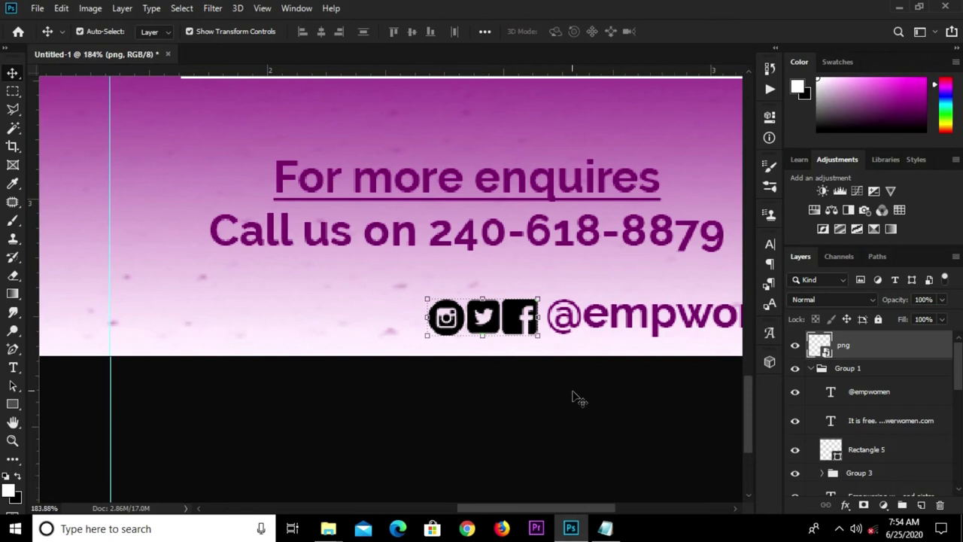
{"action": "scroll", "coordinate": [574, 396], "scroll_direction": "down", "scroll_amount": 3}
Step: Add a Color Overlay of #79026c to the social icons
{"action": "left_click", "coordinate": [838, 505]}
{"action": "left_click", "coordinate": [864, 446]}
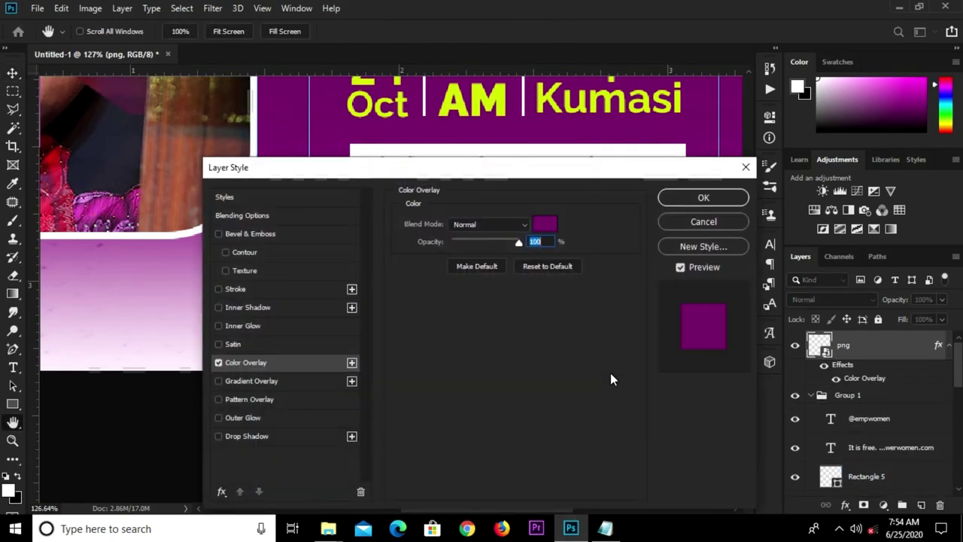
{"action": "left_click", "coordinate": [545, 222]}
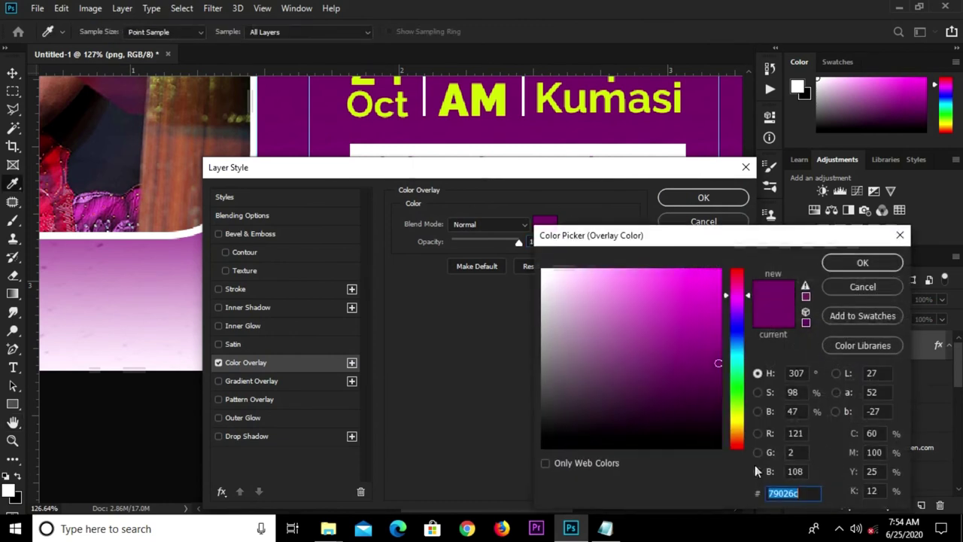
{"action": "left_click", "coordinate": [840, 268]}
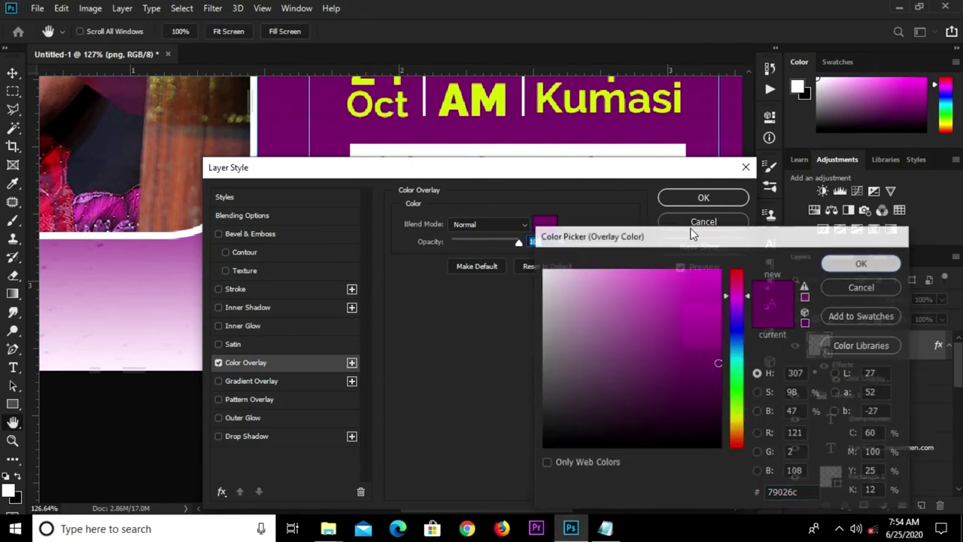
{"action": "left_click", "coordinate": [703, 198]}
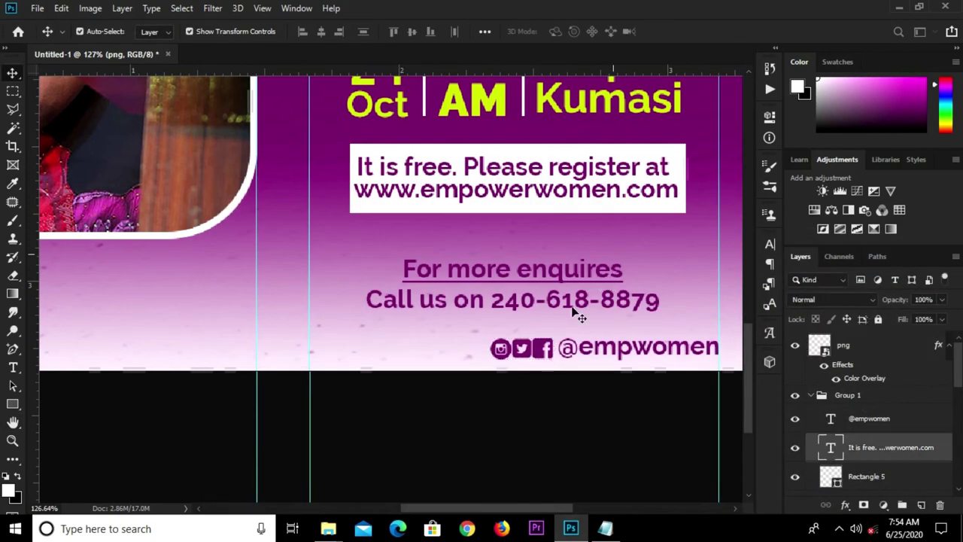
{"action": "scroll", "coordinate": [591, 360], "scroll_direction": "down", "scroll_amount": 3}
{"action": "scroll", "coordinate": [591, 359], "scroll_direction": "down", "scroll_amount": 2}
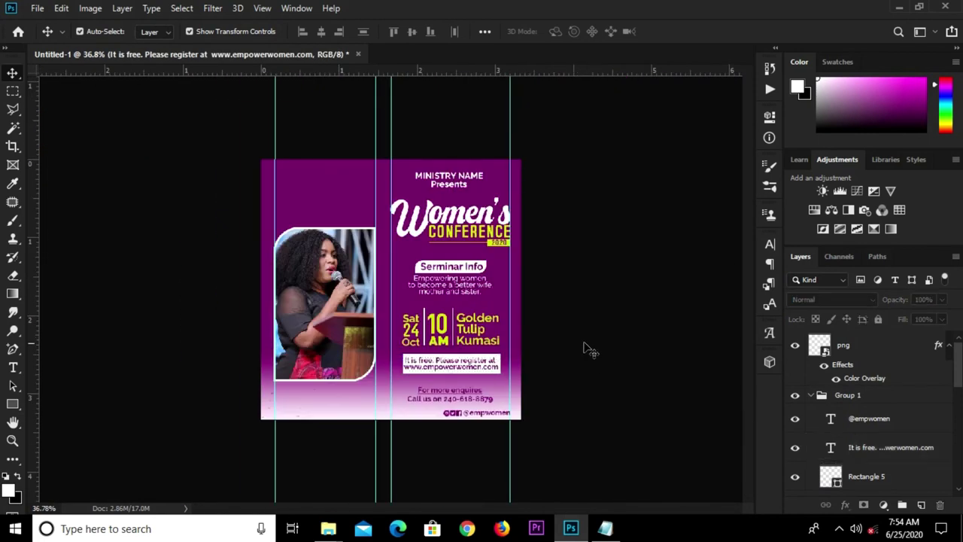
Step: Draw a white rectangle above the speaker's photo and narrow it to 199 px wide
{"action": "left_click", "coordinate": [583, 348]}
{"action": "scroll", "coordinate": [557, 365], "scroll_direction": "up", "scroll_amount": 1}
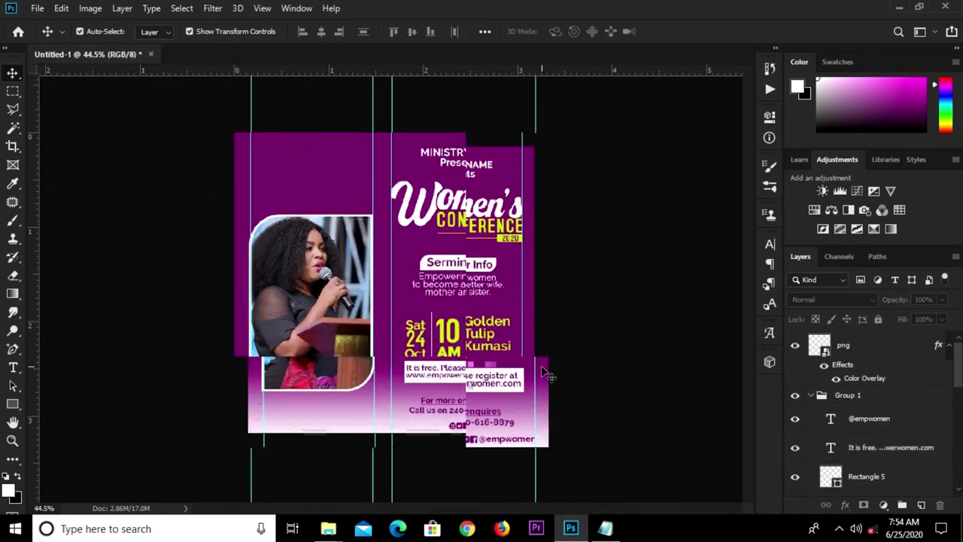
{"action": "left_click", "coordinate": [18, 406]}
{"action": "left_click", "coordinate": [76, 402]}
{"action": "left_click_drag", "start_coordinate": [271, 99], "coordinate": [335, 197]}
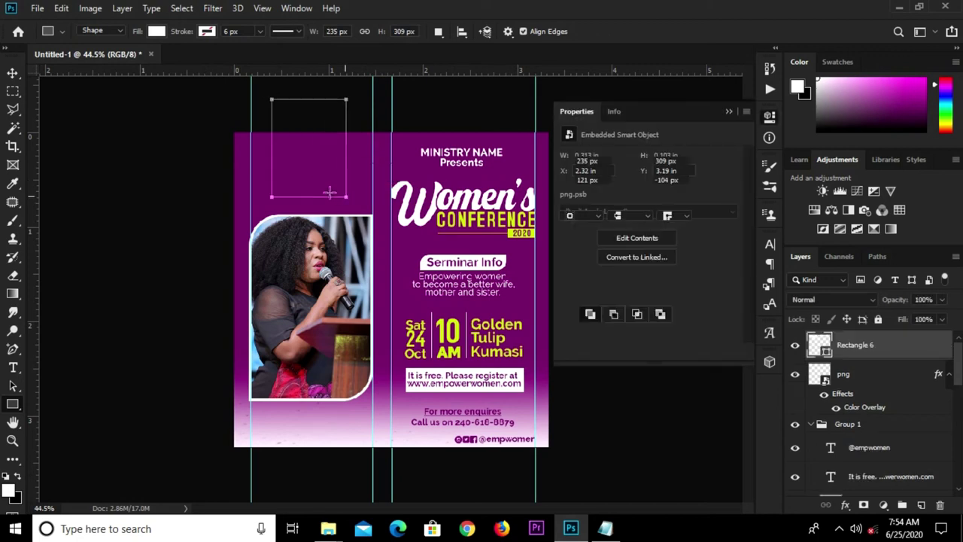
{"action": "key", "text": "ctrl+t"}
{"action": "left_click_drag", "start_coordinate": [271, 155], "coordinate": [280, 157]}
{"action": "left_click", "coordinate": [677, 31]}
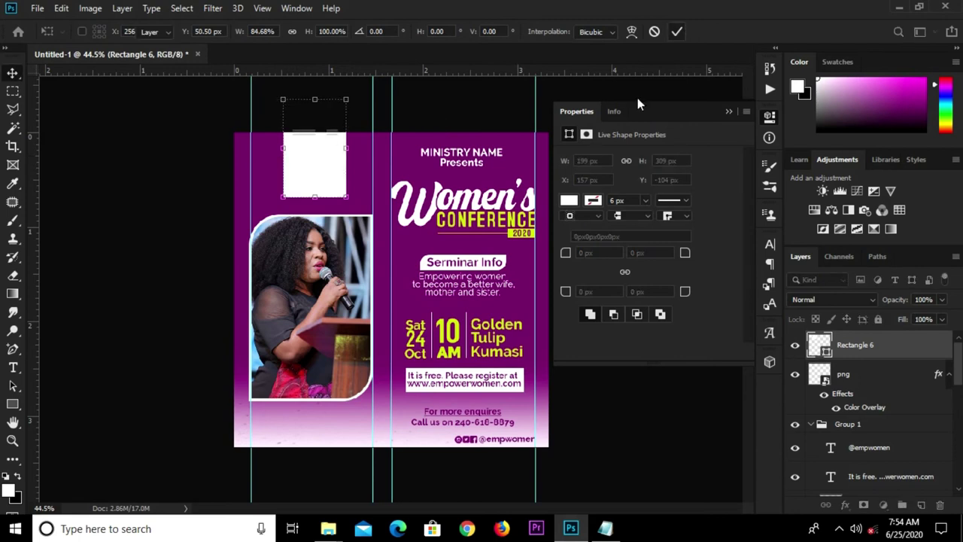
{"action": "key", "text": "Left"}
{"action": "key", "text": "Left"}
{"action": "key", "text": "Left"}
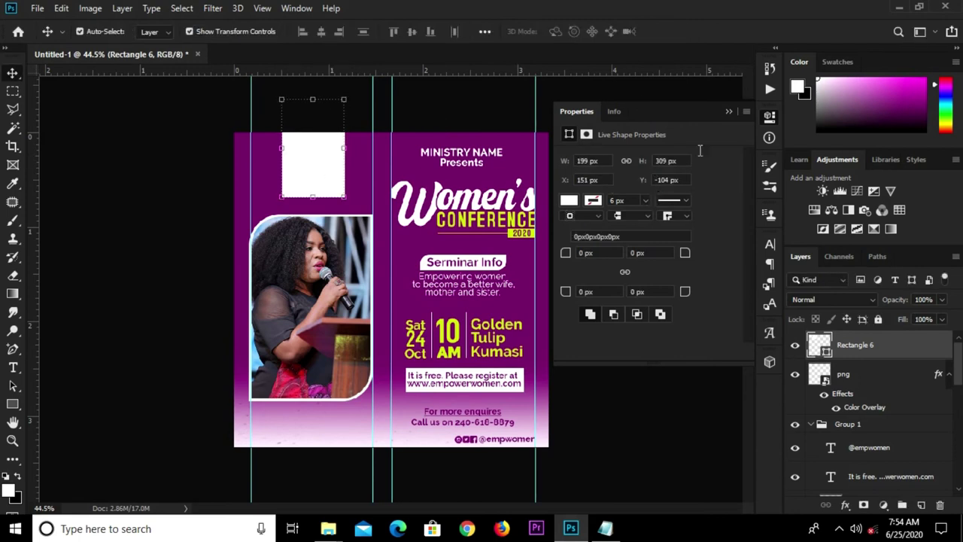
{"action": "left_click", "coordinate": [727, 112]}
Step: Add an anchor point to the banner's bottom edge and bend it into a wave
{"action": "right_click", "coordinate": [12, 366]}
{"action": "left_click", "coordinate": [75, 368]}
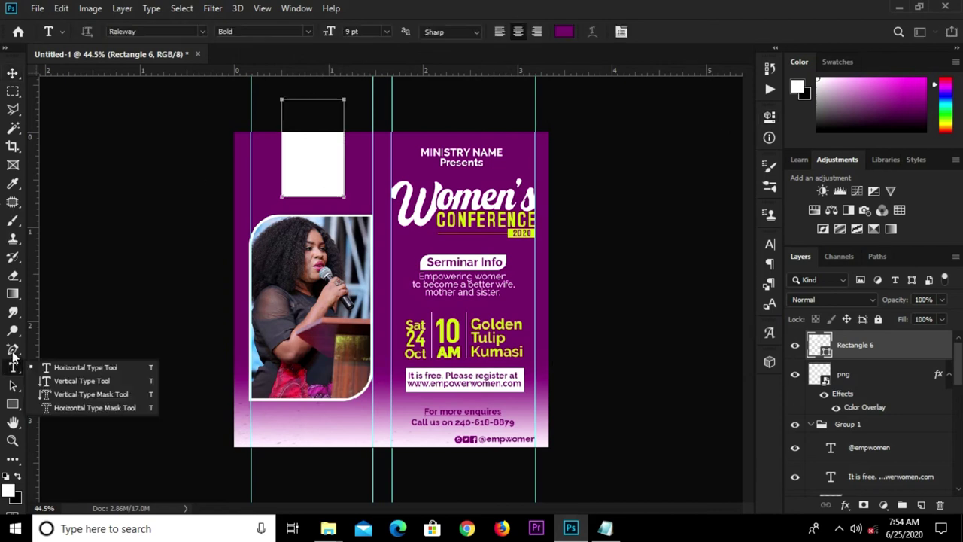
{"action": "right_click", "coordinate": [13, 349]}
{"action": "left_click", "coordinate": [67, 389]}
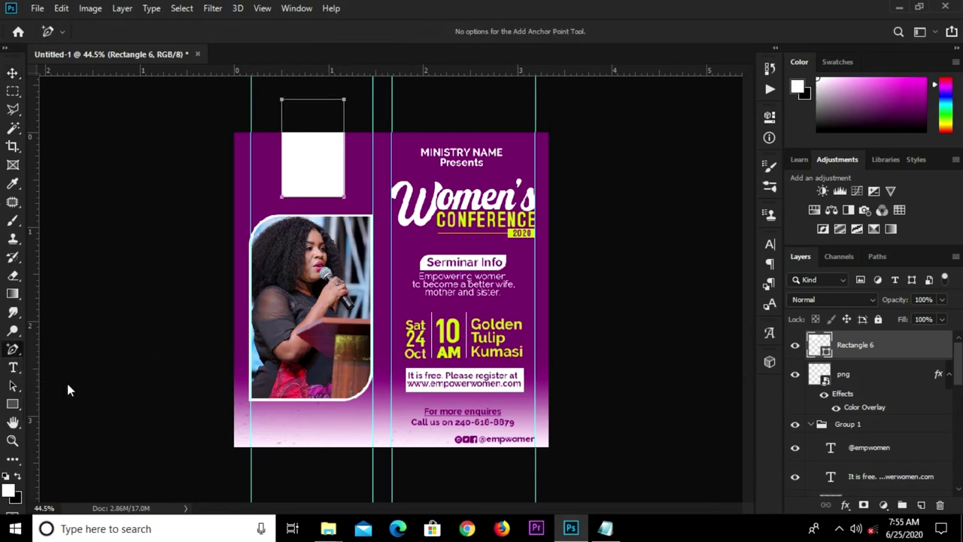
{"action": "scroll", "coordinate": [319, 184], "scroll_direction": "up", "scroll_amount": 5}
{"action": "scroll", "coordinate": [273, 198], "scroll_direction": "up", "scroll_amount": 1}
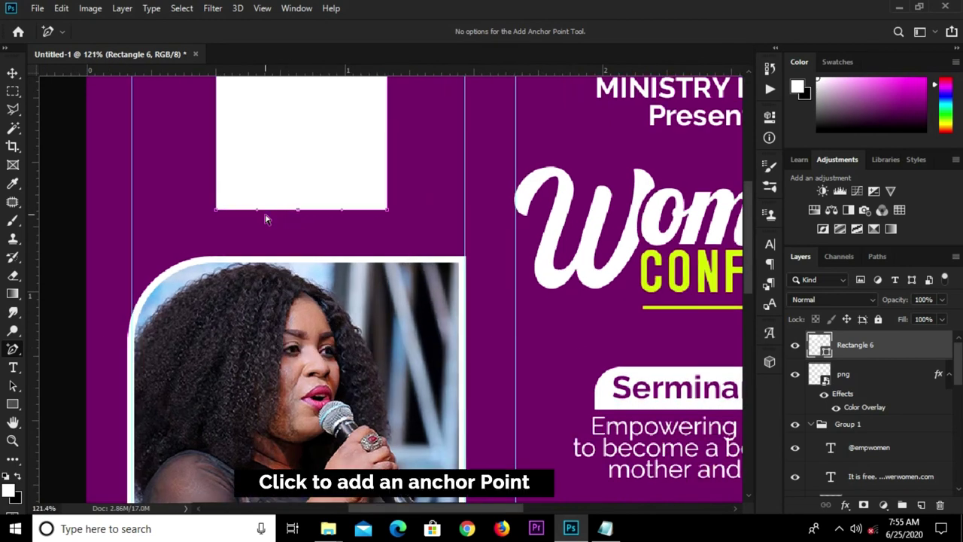
{"action": "left_click_drag", "start_coordinate": [299, 209], "coordinate": [252, 256]}
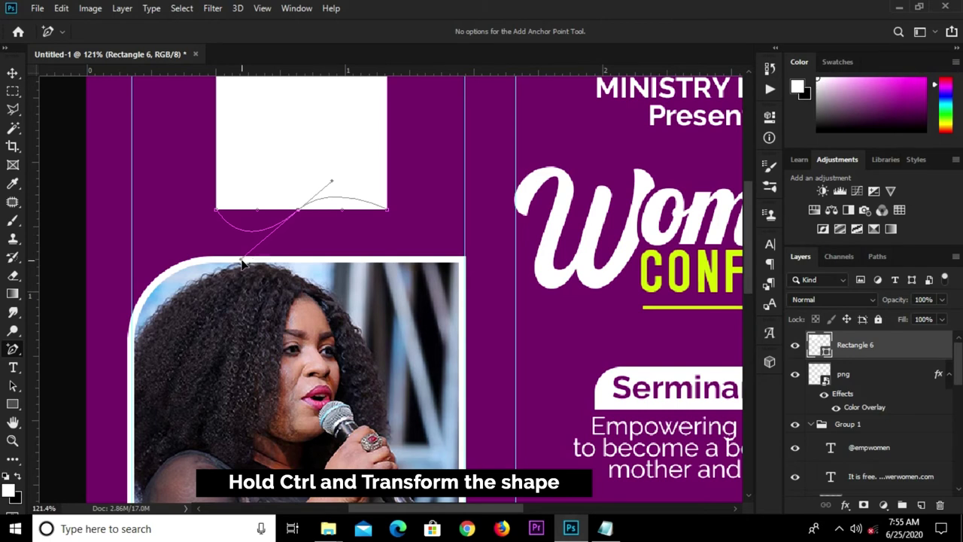
{"action": "left_click_drag", "start_coordinate": [252, 255], "coordinate": [241, 260]}
{"action": "left_click", "coordinate": [12, 73]}
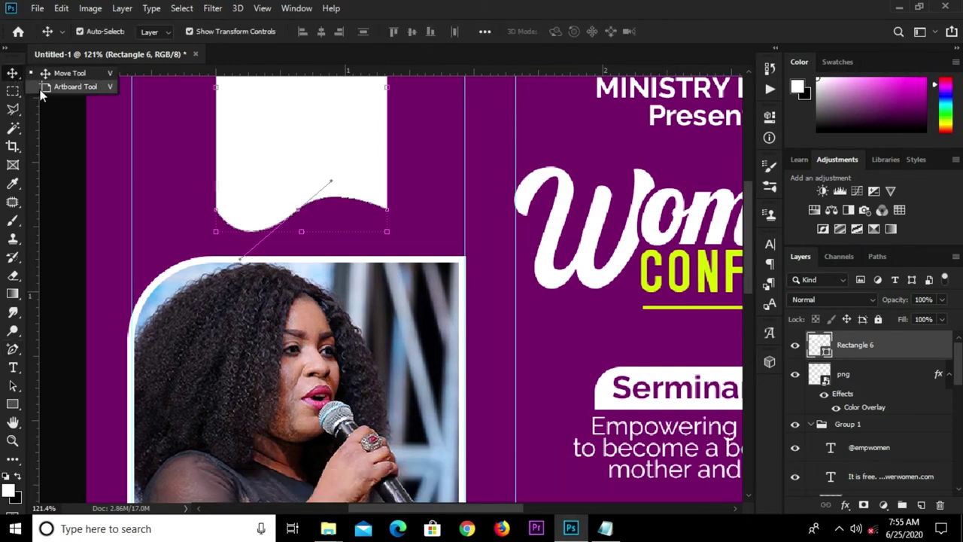
{"action": "key", "text": "ctrl+0"}
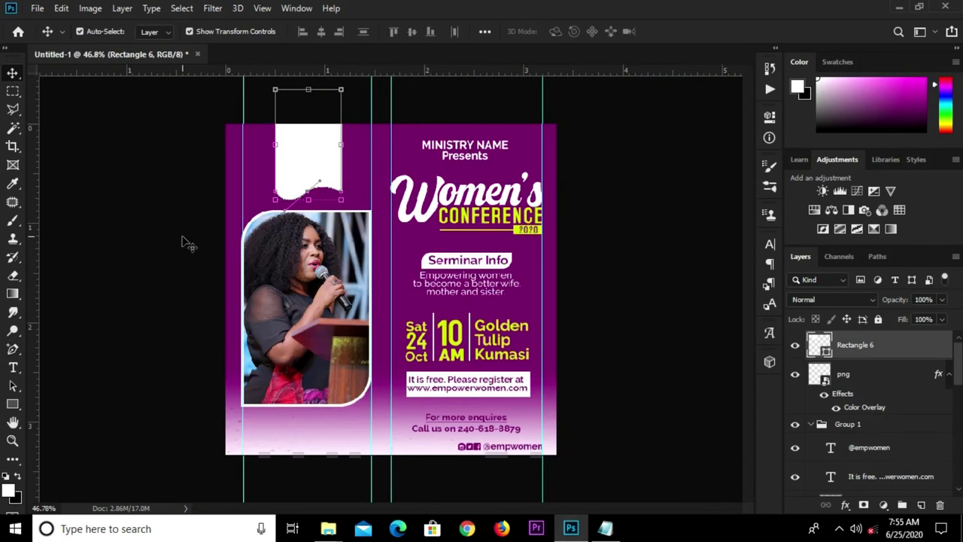
{"action": "left_click", "coordinate": [188, 243], "text": "ctrl"}
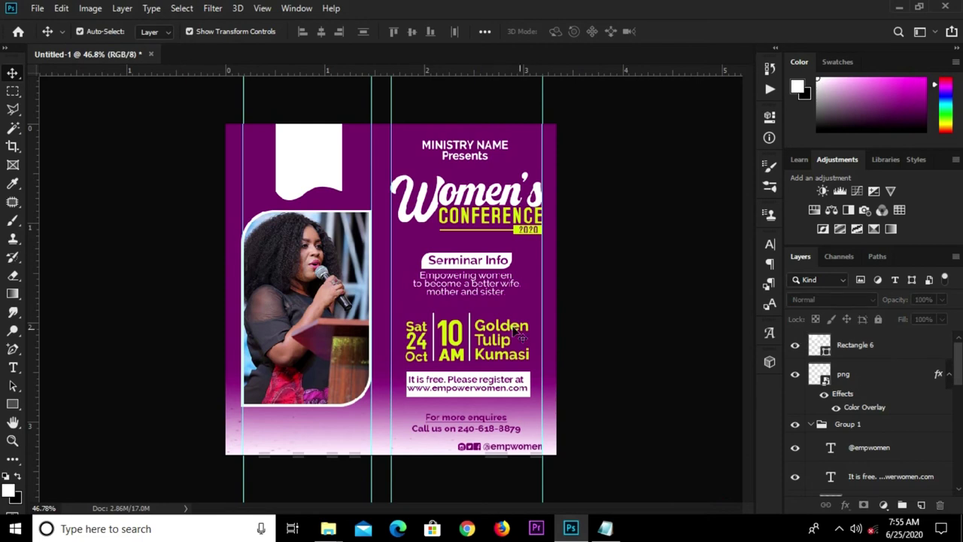
Step: Nudge the white banner shape a few pixels left, then deselect it
{"action": "left_click", "coordinate": [305, 177]}
{"action": "key", "text": "Left"}
{"action": "key", "text": "Left"}
{"action": "key", "text": "Left"}
{"action": "left_click", "coordinate": [572, 206]}
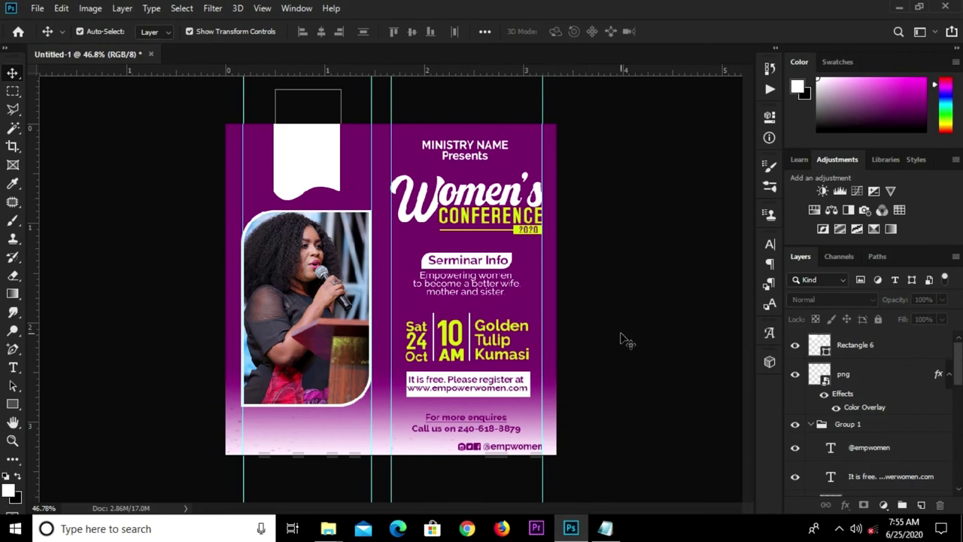
Step: Copy the word 'Attire' from the Notepad conference notes and return to the flyer
{"action": "key", "text": "alt+Tab"}
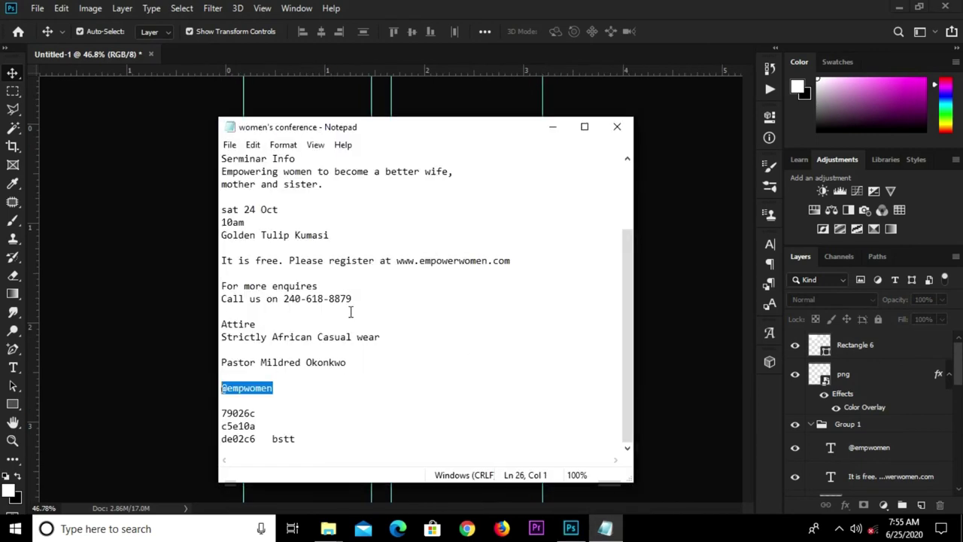
{"action": "left_click_drag", "start_coordinate": [403, 340], "coordinate": [207, 322]}
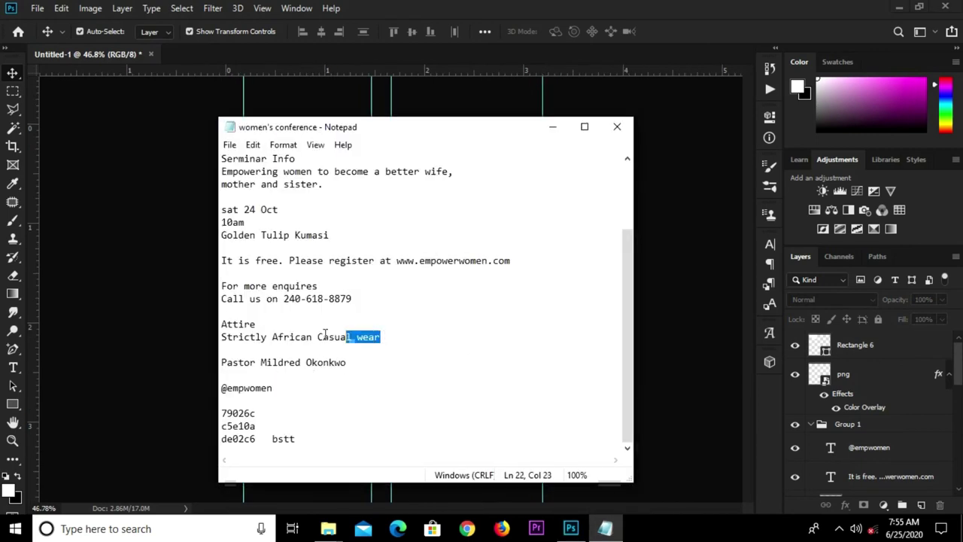
{"action": "left_click", "coordinate": [266, 325]}
{"action": "left_click_drag", "start_coordinate": [259, 323], "coordinate": [224, 323]}
{"action": "right_click", "coordinate": [221, 322]}
{"action": "left_click", "coordinate": [253, 150]}
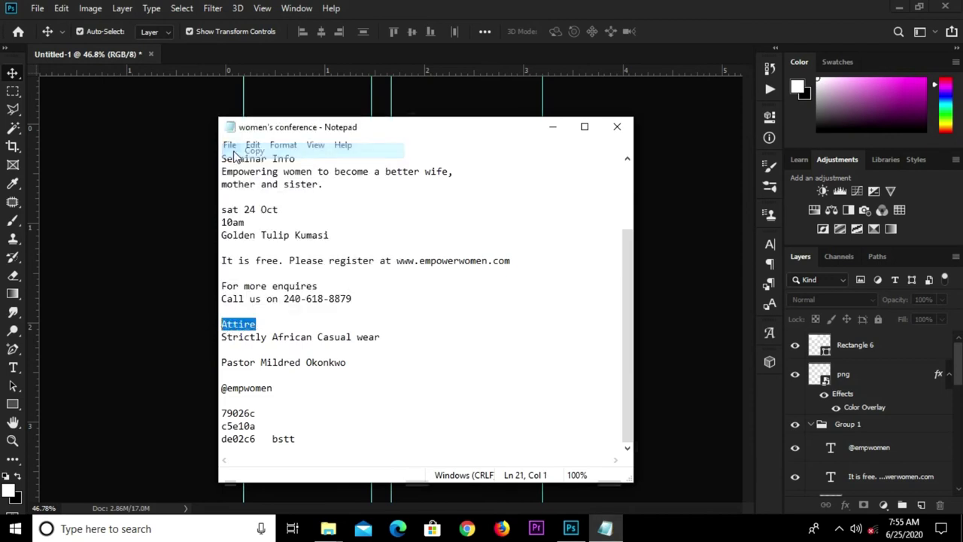
{"action": "left_click", "coordinate": [162, 154]}
{"action": "scroll", "coordinate": [462, 155], "scroll_direction": "up", "scroll_amount": 3}
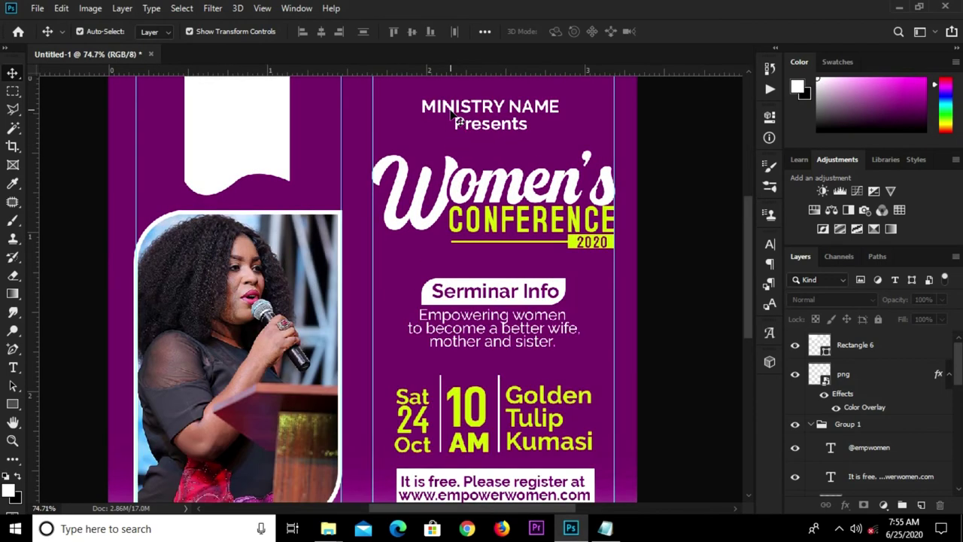
Step: Duplicate the MINISTRY NAME text onto the white banner, with its layer above the banner
{"action": "left_click", "coordinate": [452, 109]}
{"action": "left_click_drag", "start_coordinate": [466, 106], "coordinate": [288, 128]}
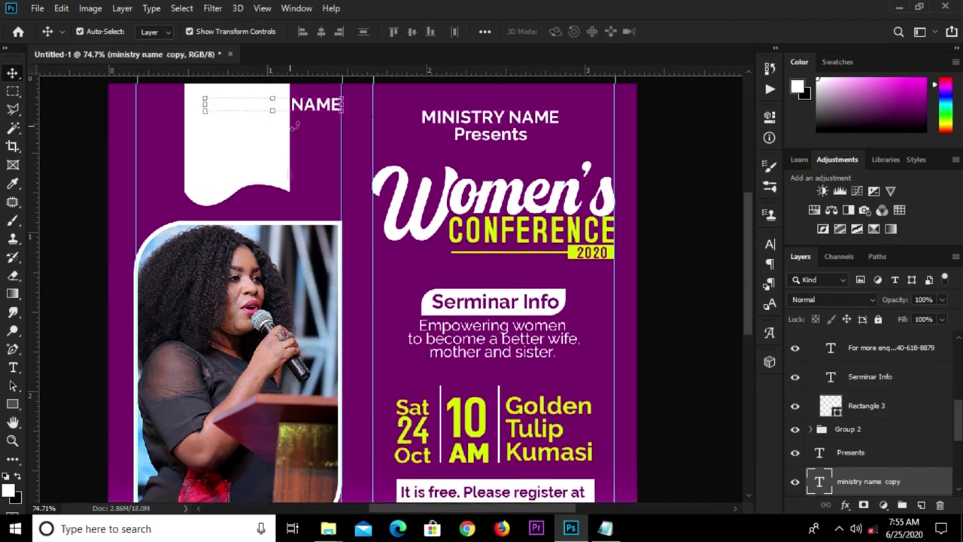
{"action": "mouse_move", "coordinate": [873, 482]}
{"action": "left_mouse_down"}
{"action": "mouse_move", "coordinate": [861, 304]}
{"action": "mouse_move", "coordinate": [860, 339]}
{"action": "left_mouse_up"}
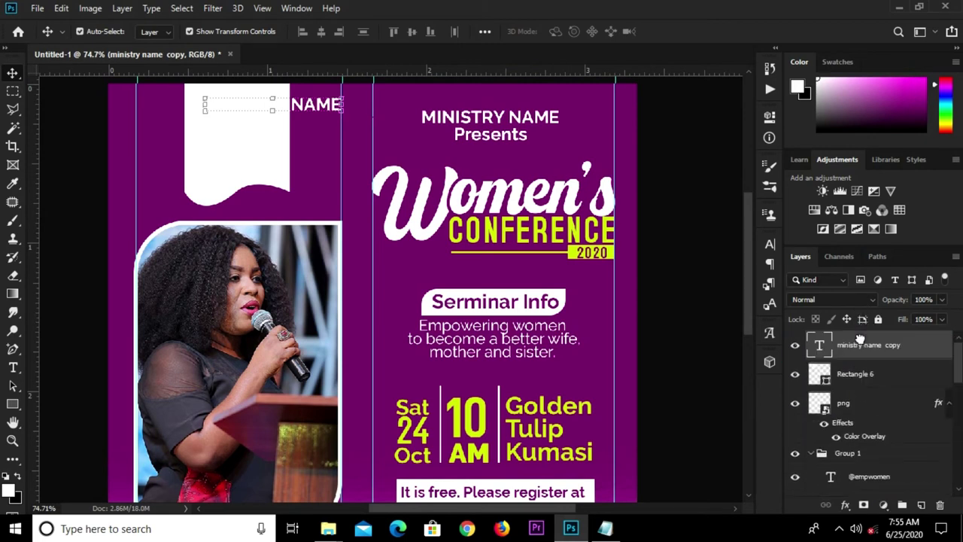
Step: Color the copied text purple #79026c, shift it left, and start a text line above it
{"action": "left_click", "coordinate": [768, 248]}
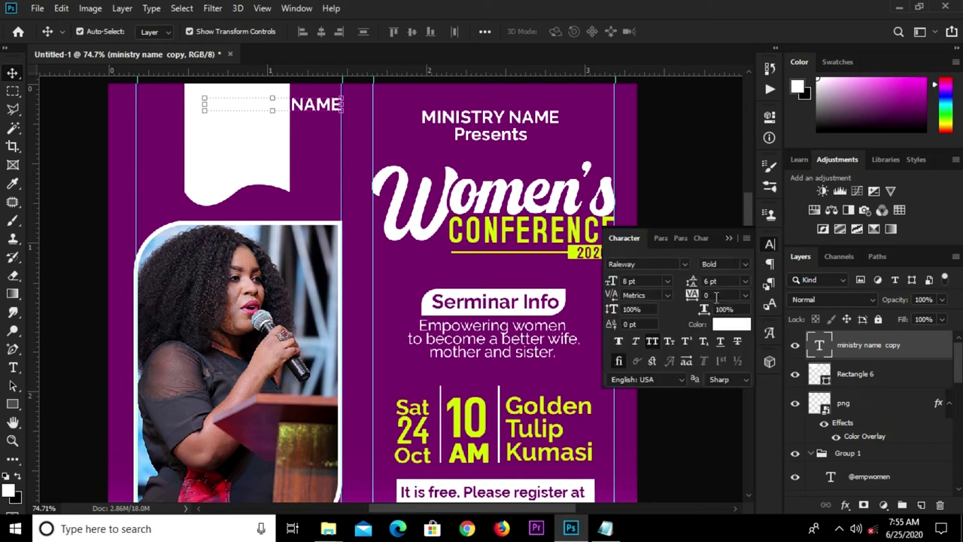
{"action": "left_click", "coordinate": [723, 326]}
{"action": "left_click", "coordinate": [419, 133]}
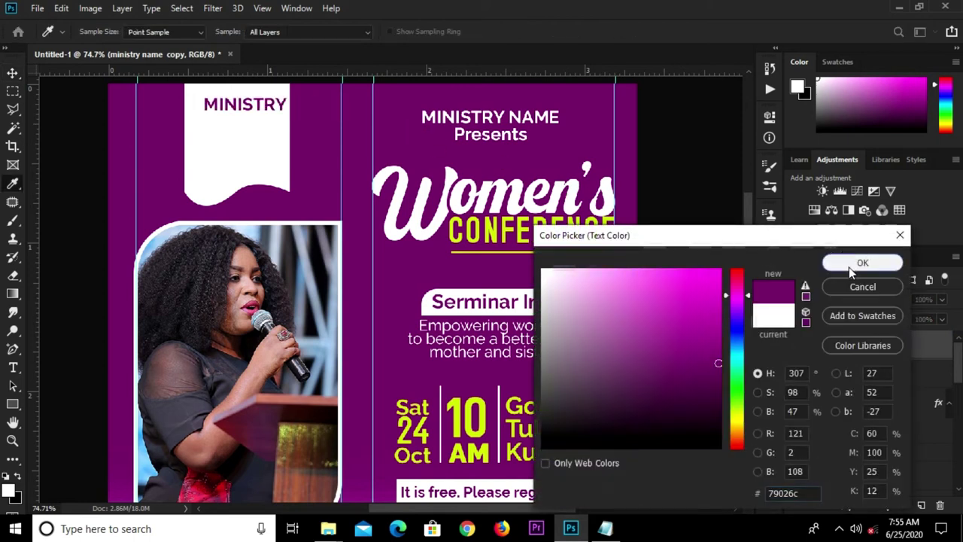
{"action": "left_click", "coordinate": [860, 260]}
{"action": "left_click_drag", "start_coordinate": [245, 109], "coordinate": [233, 110]}
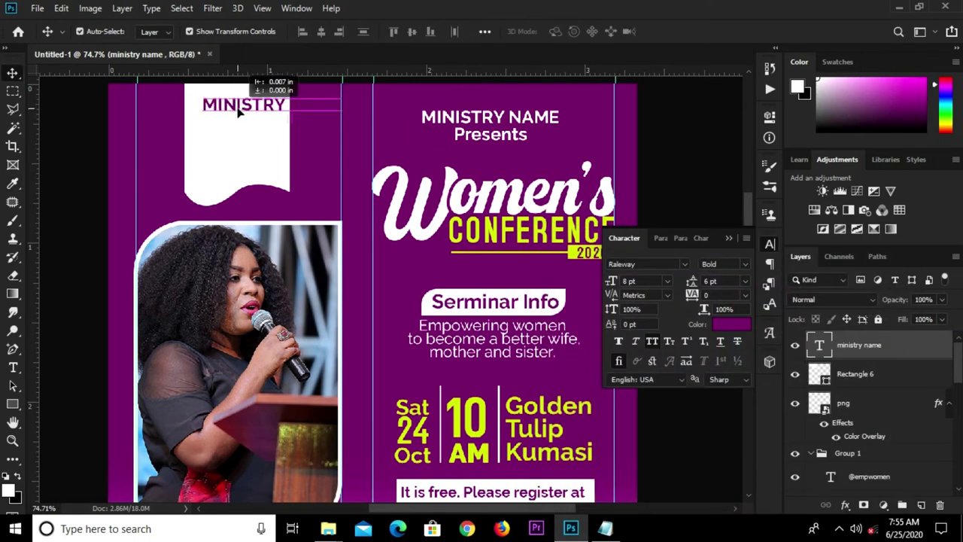
{"action": "left_click", "coordinate": [14, 368]}
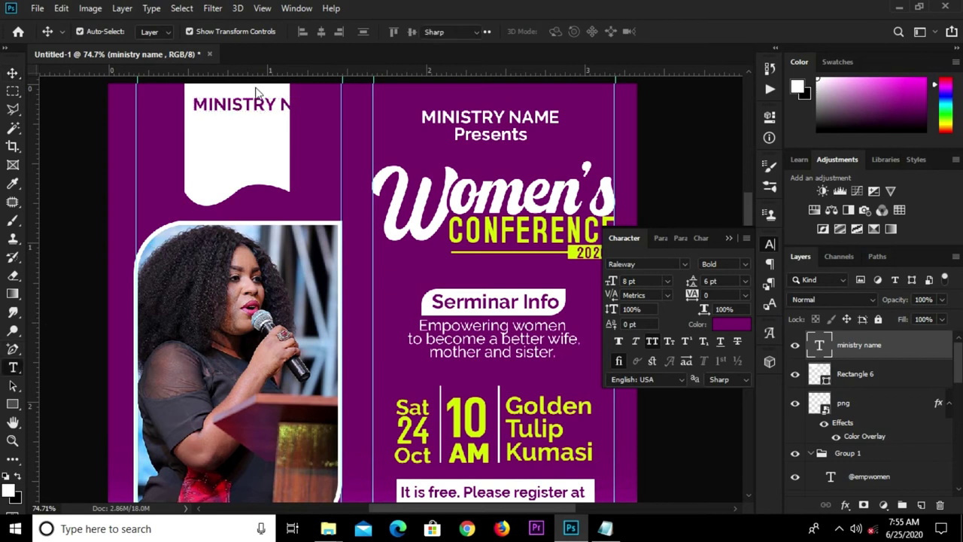
{"action": "left_click", "coordinate": [252, 92]}
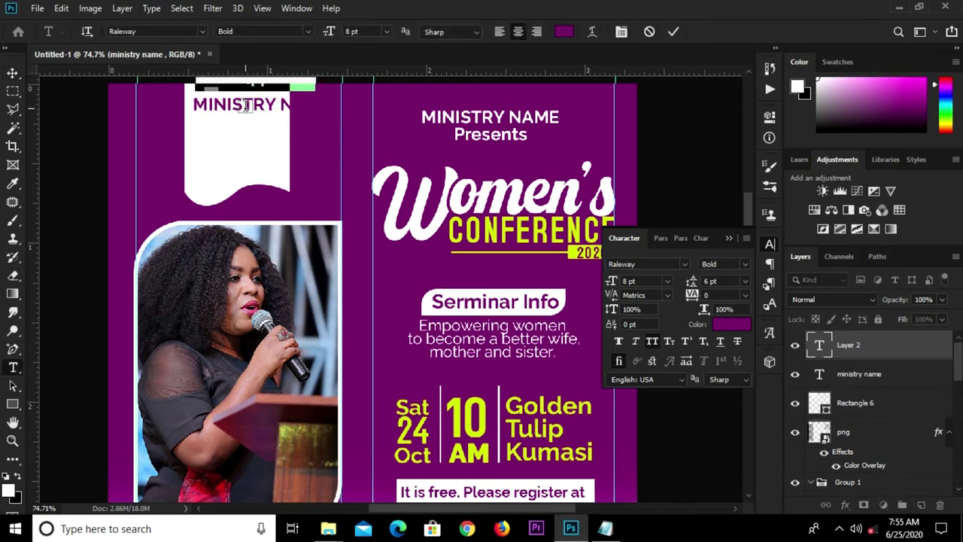
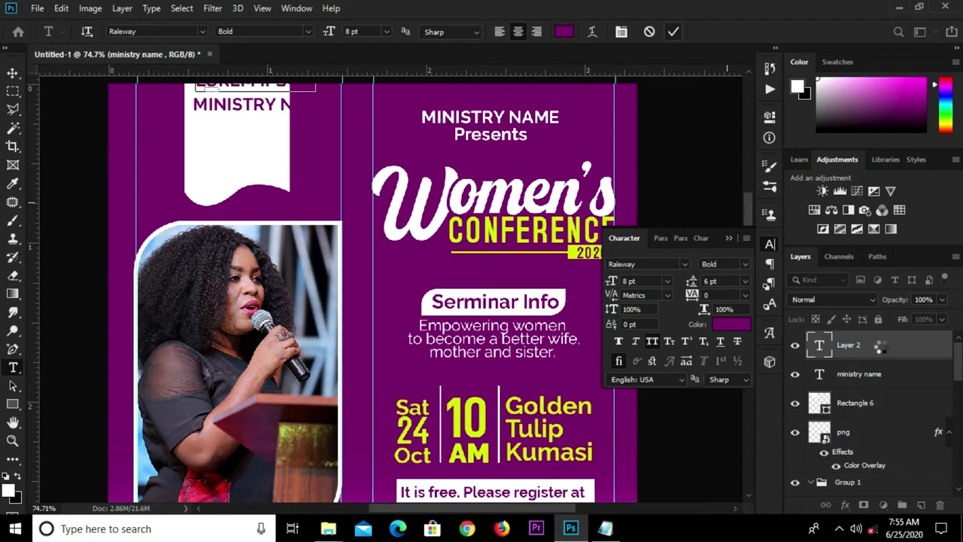
Step: Delete the Lorem Ipsum layer and retype the banner text as Attire with All Caps off
{"action": "left_click", "coordinate": [938, 505]}
{"action": "left_click", "coordinate": [419, 204]}
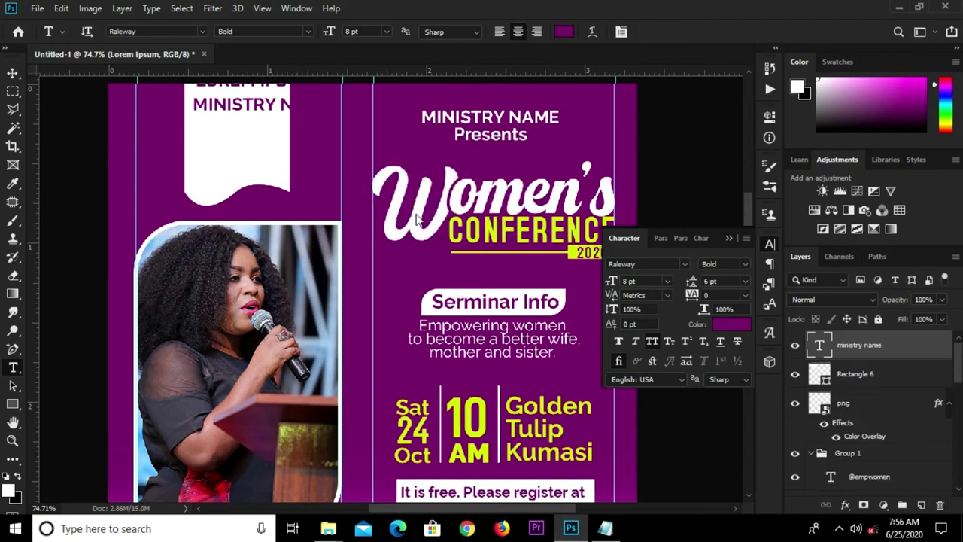
{"action": "left_click", "coordinate": [225, 104]}
{"action": "key", "text": "ctrl+a"}
{"action": "type", "text": "ATTIRE"}
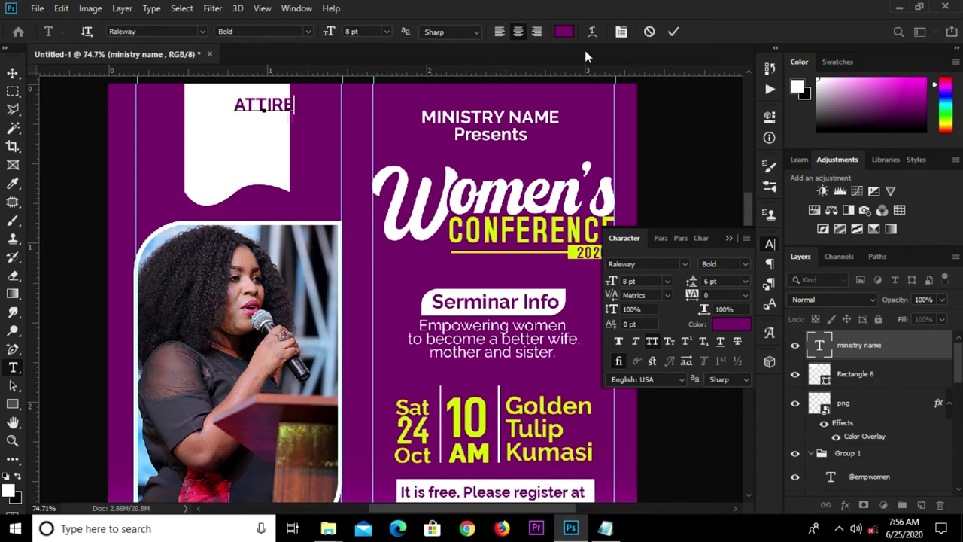
{"action": "left_click", "coordinate": [652, 341]}
{"action": "left_click", "coordinate": [261, 121]}
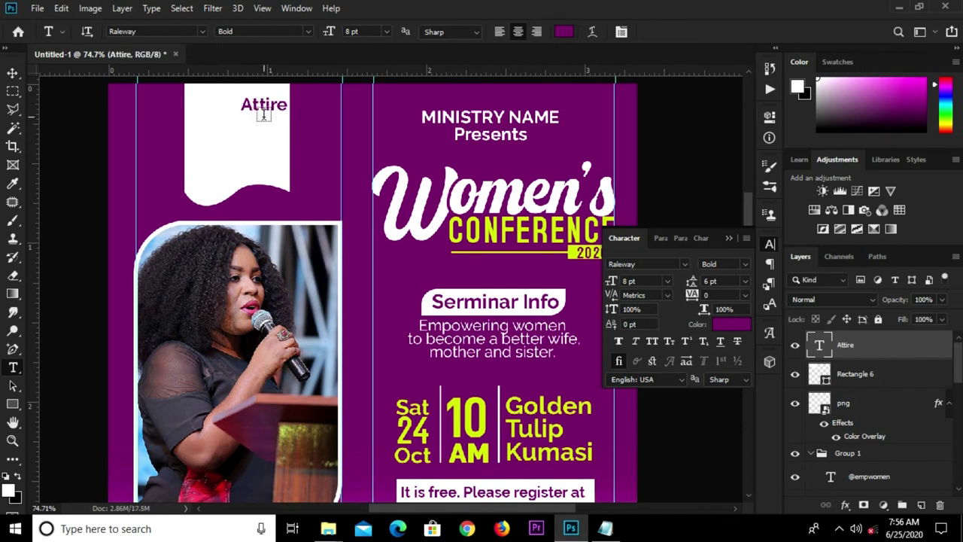
Step: Make Attire 9 pt and underlined, centre it atop the banner, then bring up the notes
{"action": "key", "text": "v"}
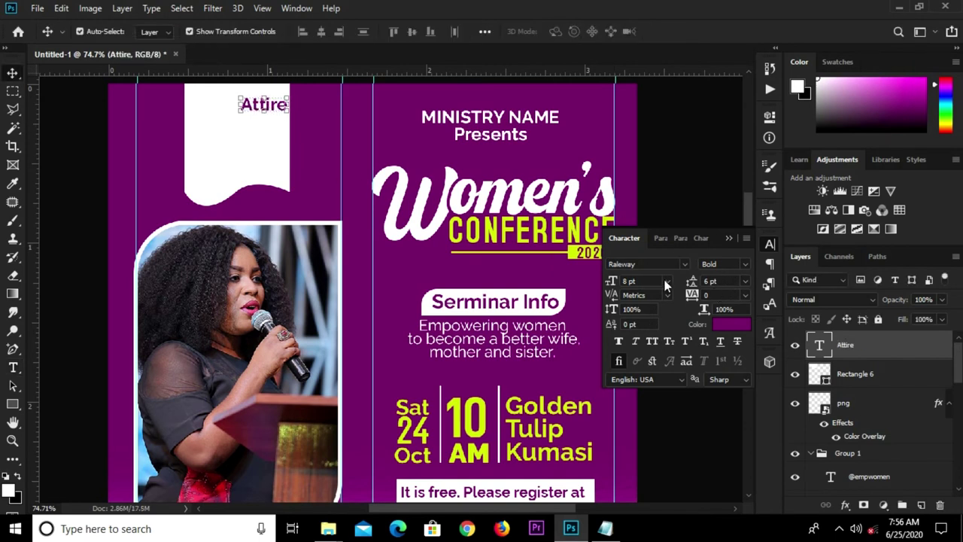
{"action": "left_click", "coordinate": [667, 281]}
{"action": "left_click", "coordinate": [655, 331]}
{"action": "left_click", "coordinate": [719, 341]}
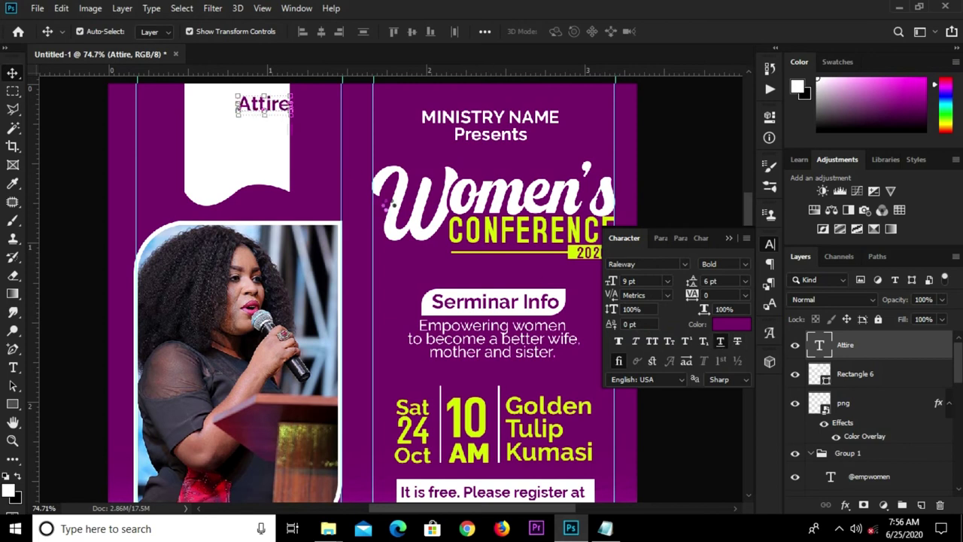
{"action": "left_click_drag", "start_coordinate": [258, 107], "coordinate": [230, 104]}
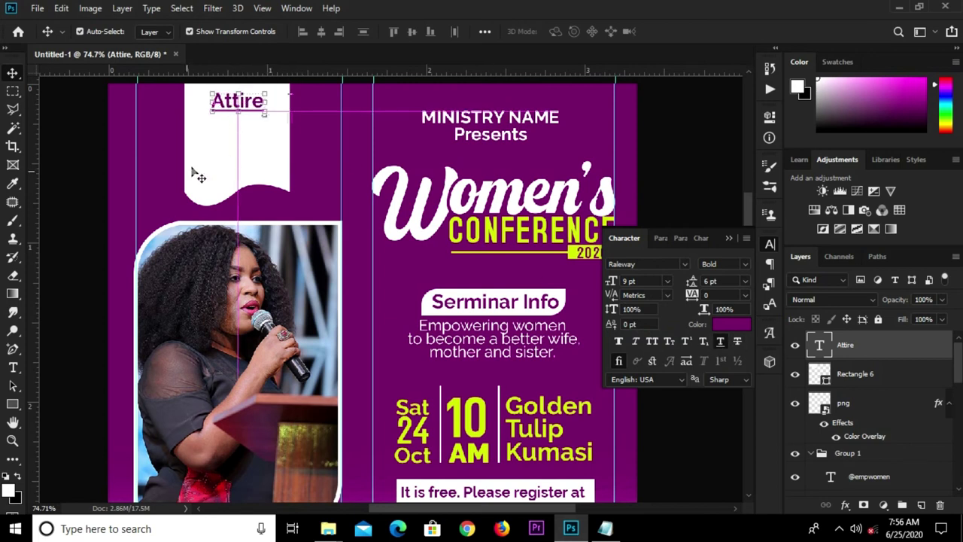
{"action": "left_click", "coordinate": [605, 528]}
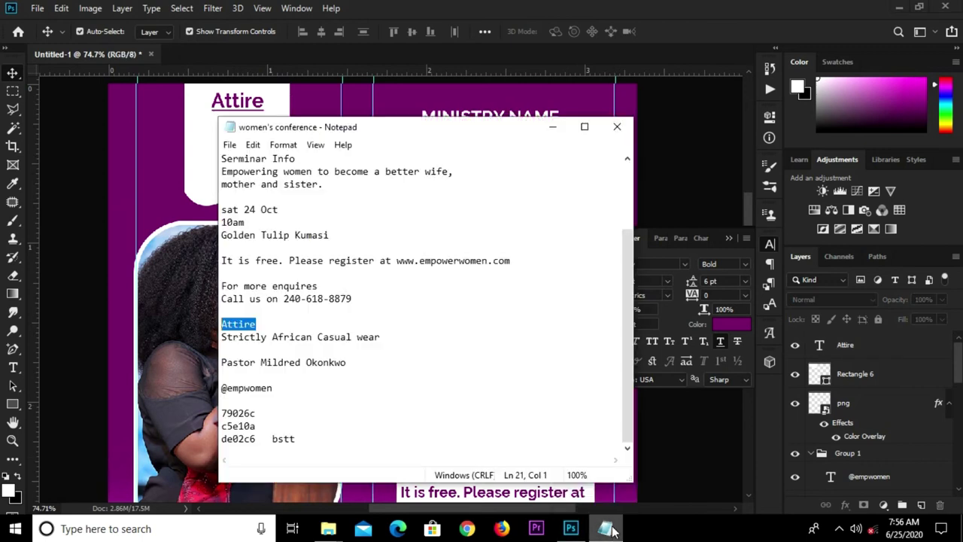
Step: Copy the 'Strictly African Casual wear' line from the Notepad notes
{"action": "left_click_drag", "start_coordinate": [385, 336], "coordinate": [230, 337]}
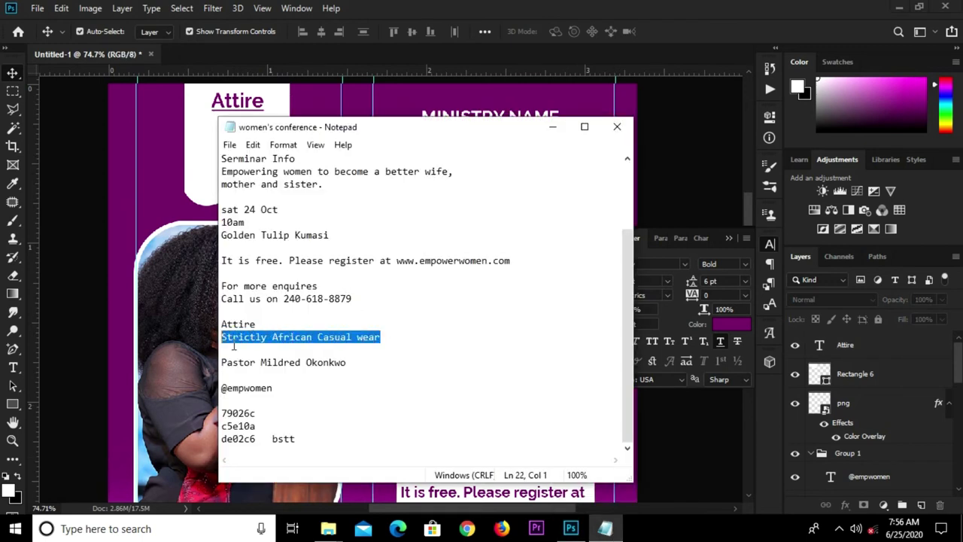
{"action": "right_click", "coordinate": [232, 332]}
{"action": "left_click", "coordinate": [292, 162]}
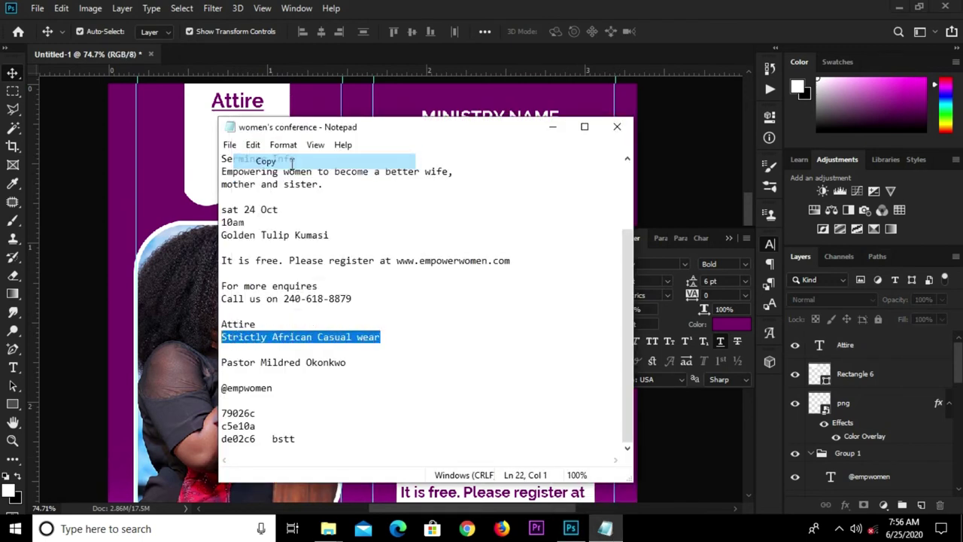
{"action": "left_click", "coordinate": [124, 195]}
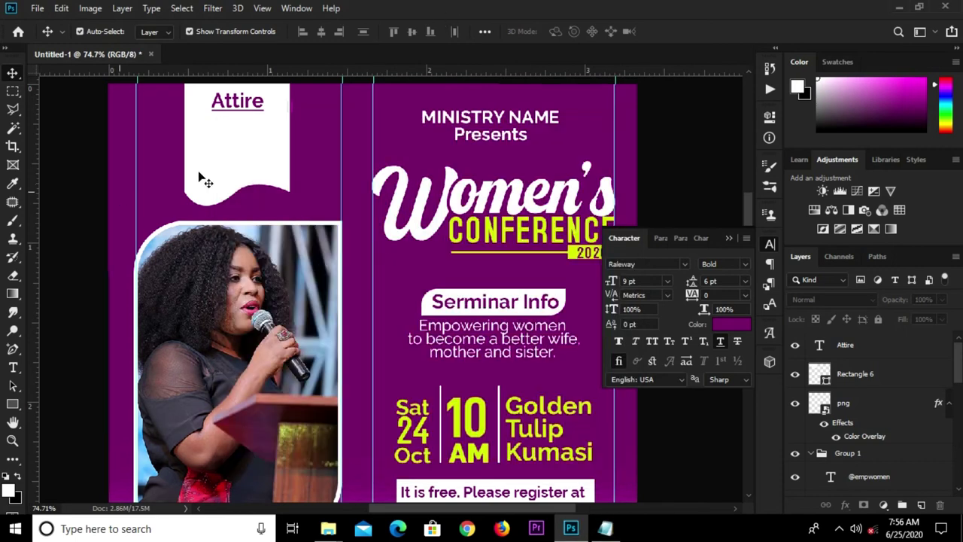
Step: Duplicate the Attire heading just below itself and make the copy SemiBold
{"action": "left_click", "coordinate": [236, 107]}
{"action": "scroll", "coordinate": [236, 107], "scroll_direction": "up", "scroll_amount": 2}
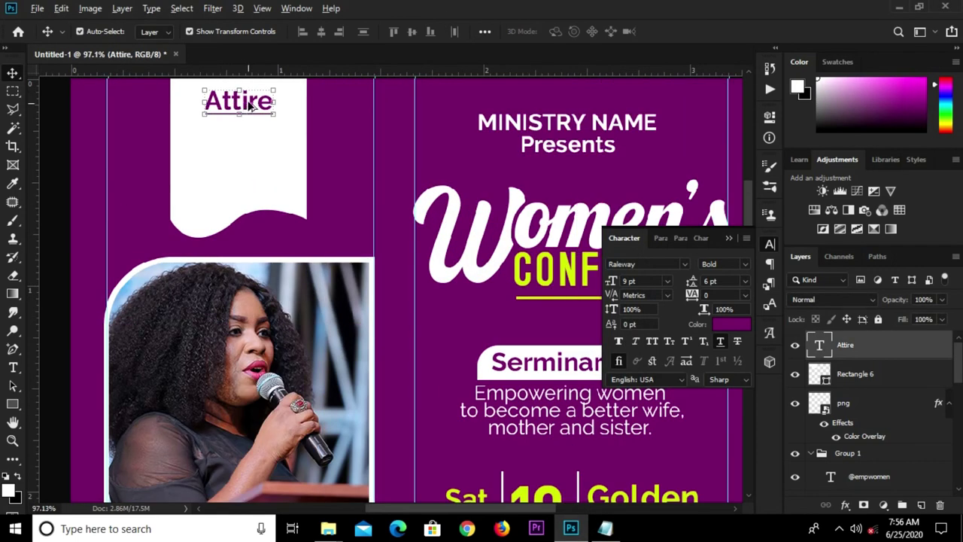
{"action": "left_click_drag", "start_coordinate": [248, 108], "coordinate": [249, 150]}
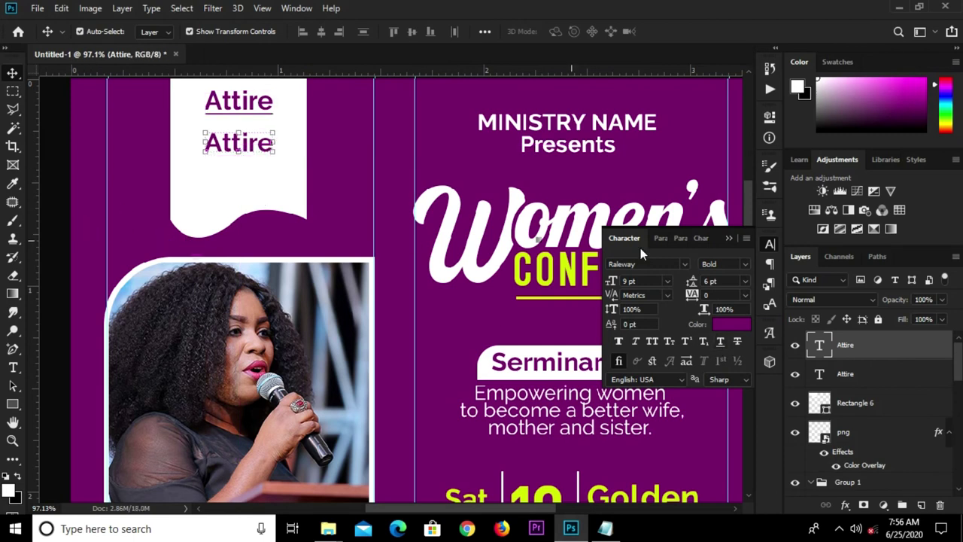
{"action": "left_click", "coordinate": [730, 264]}
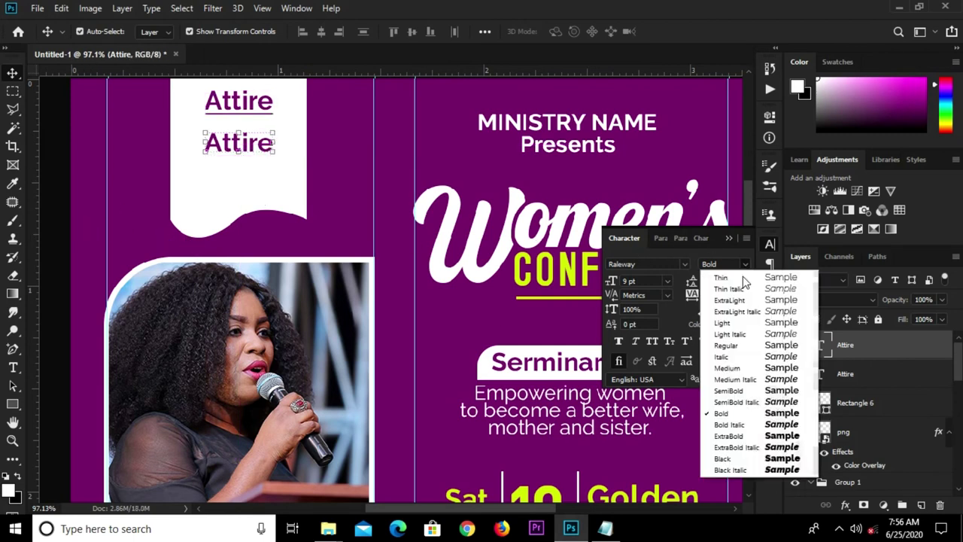
{"action": "left_click", "coordinate": [730, 391]}
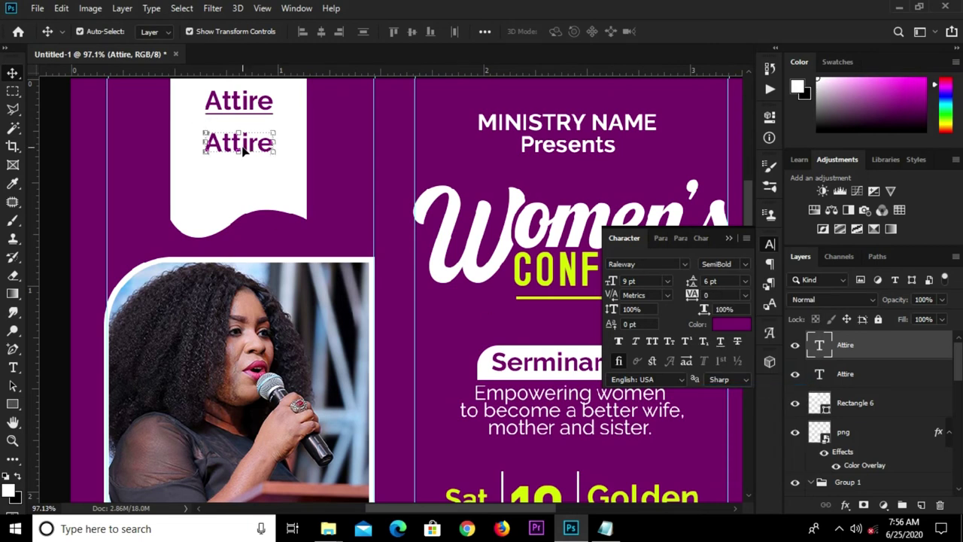
Step: Replace the copy with 'Strictly African Casual wear', broken onto two lines before Casual
{"action": "left_click", "coordinate": [13, 368]}
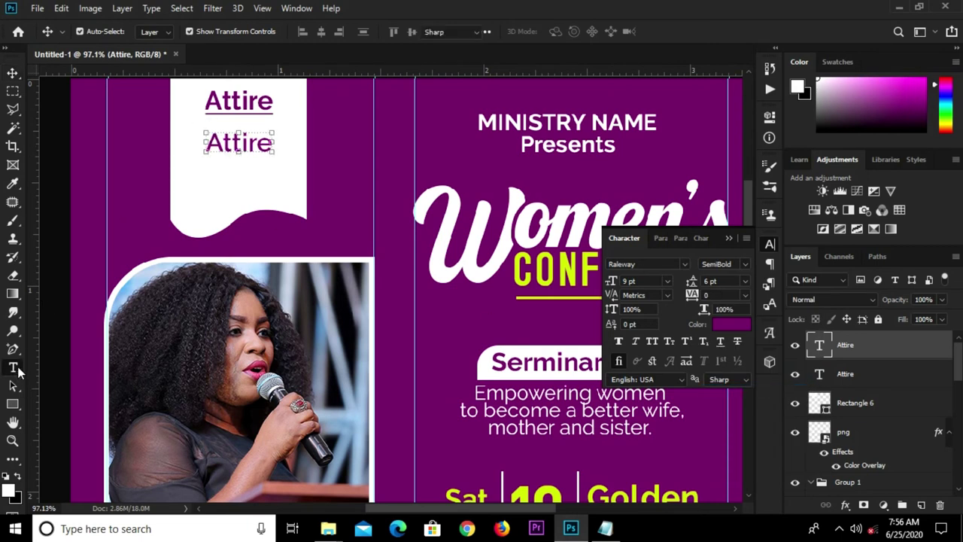
{"action": "left_click", "coordinate": [223, 143]}
{"action": "double_click", "coordinate": [220, 144]}
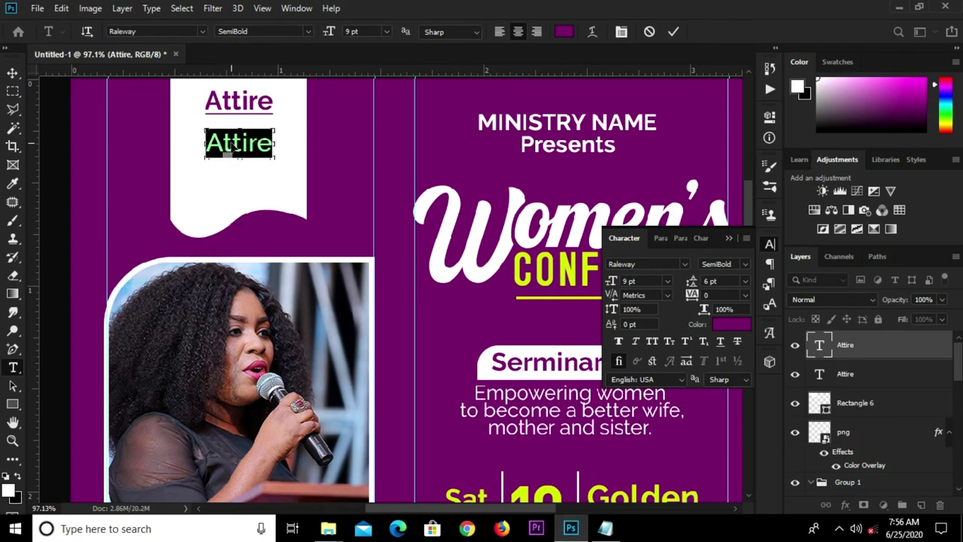
{"action": "key", "text": "ctrl+v"}
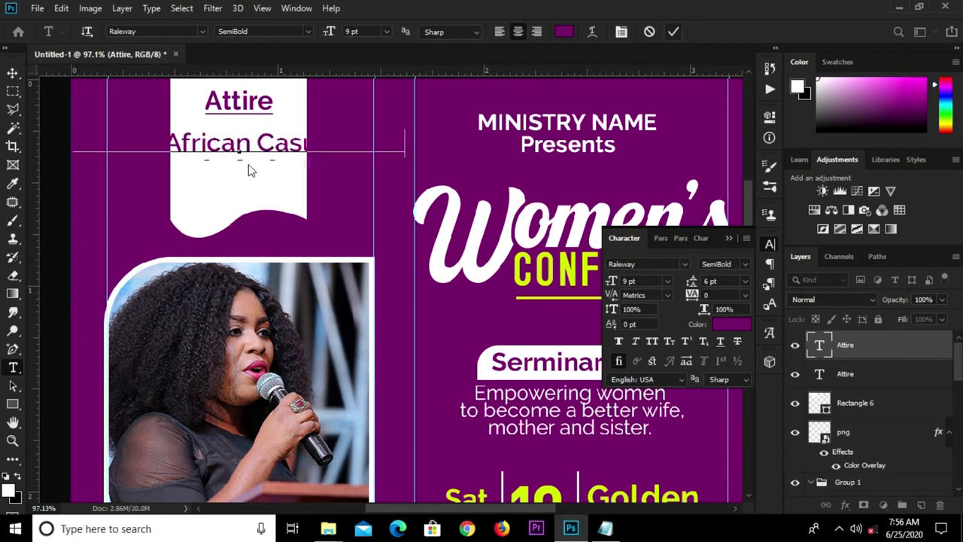
{"action": "key", "text": "ctrl+Return"}
{"action": "key", "text": "v"}
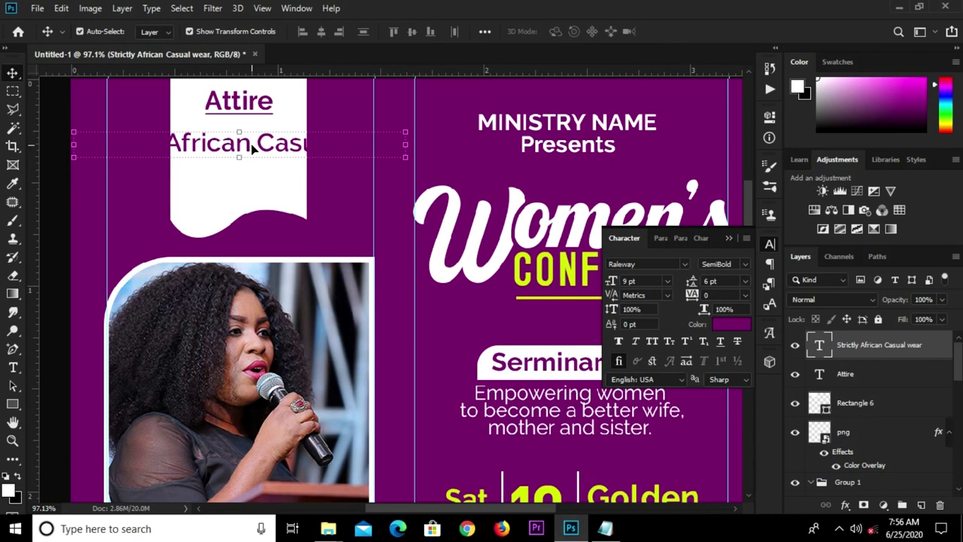
{"action": "key", "text": "t"}
{"action": "left_click", "coordinate": [255, 143]}
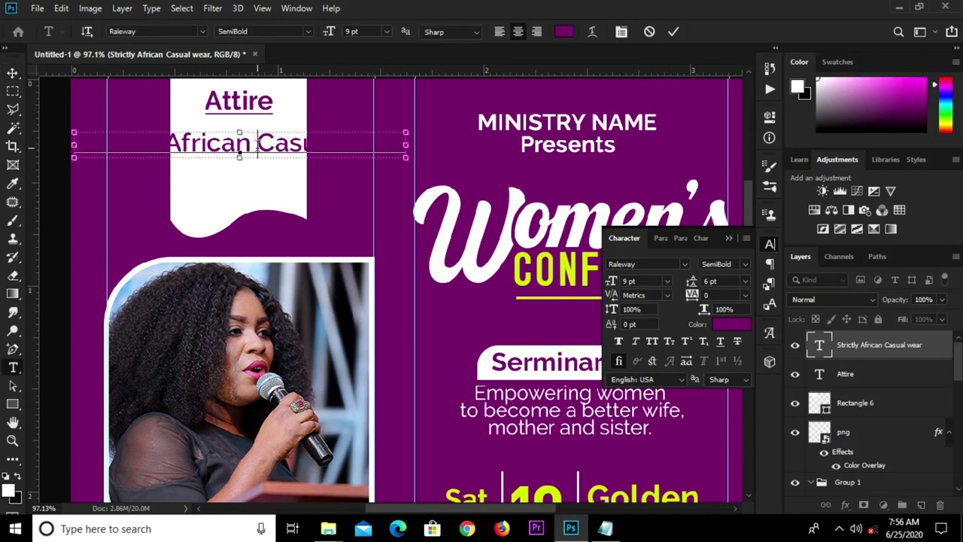
{"action": "key", "text": "Return"}
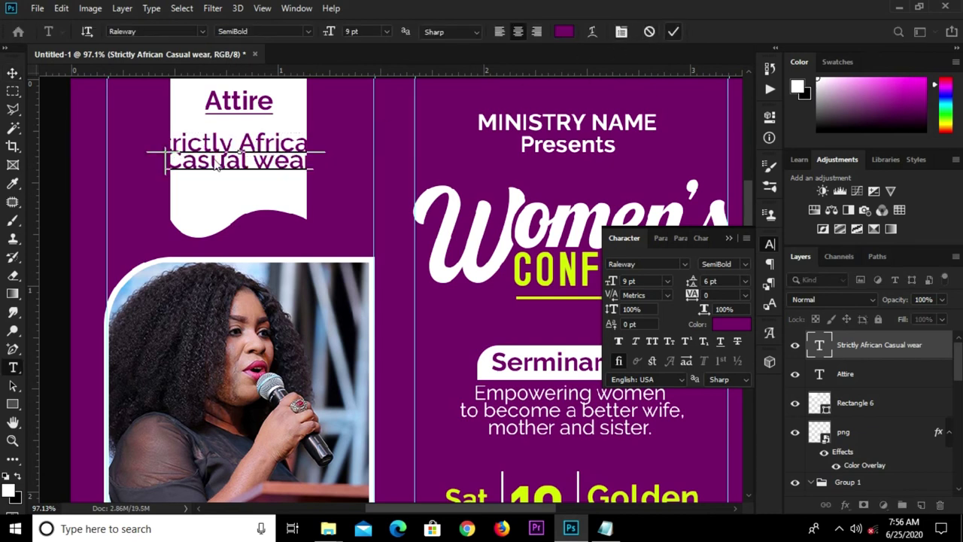
Step: Set the description's leading to 9 pt
{"action": "left_click", "coordinate": [742, 281]}
{"action": "left_click", "coordinate": [728, 294]}
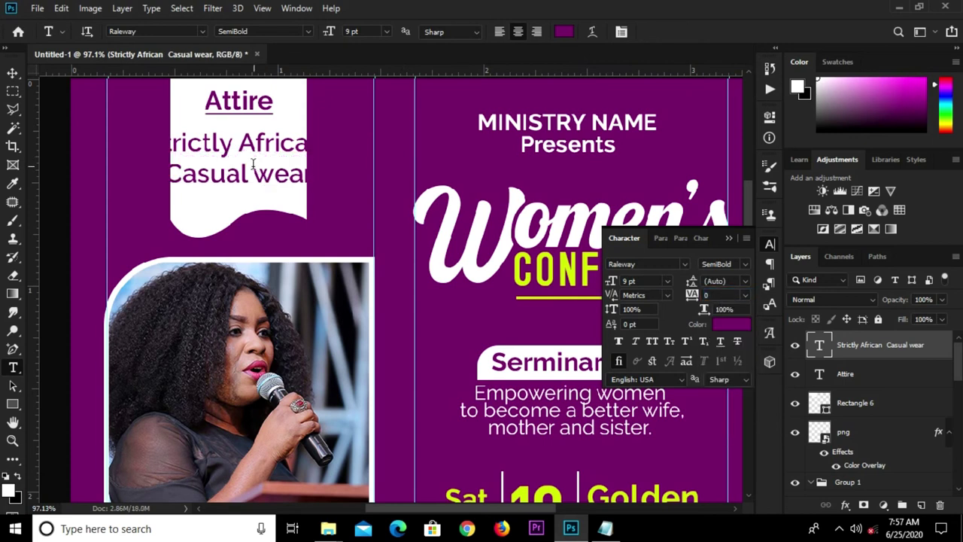
{"action": "left_click", "coordinate": [705, 282]}
{"action": "type", "text": "10"}
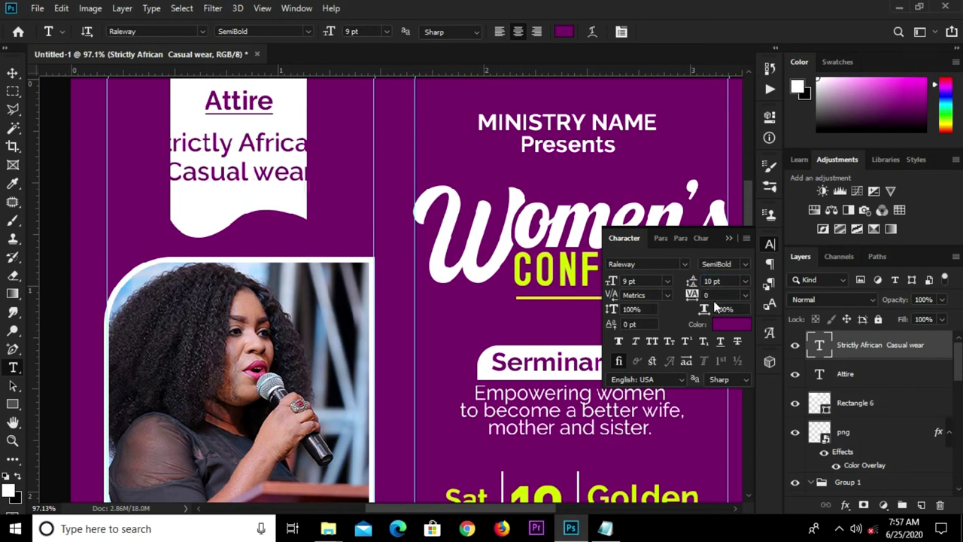
{"action": "type", "text": "9"}
{"action": "key", "text": "Return"}
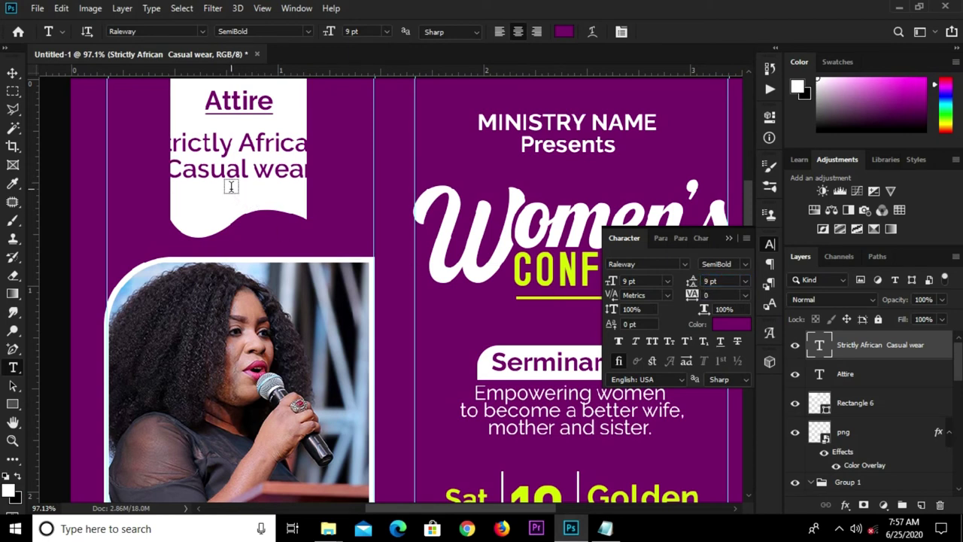
Step: Free Transform the description to about 6.52 pt so it fits inside the white banner
{"action": "key", "text": "v"}
{"action": "left_click_drag", "start_coordinate": [235, 177], "coordinate": [246, 150]}
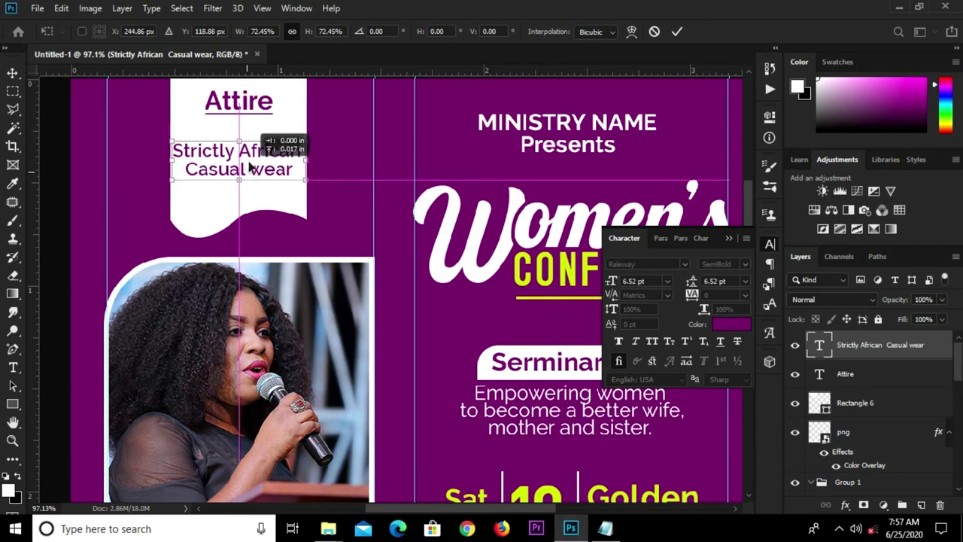
{"action": "left_click", "coordinate": [677, 31]}
{"action": "left_click", "coordinate": [260, 105]}
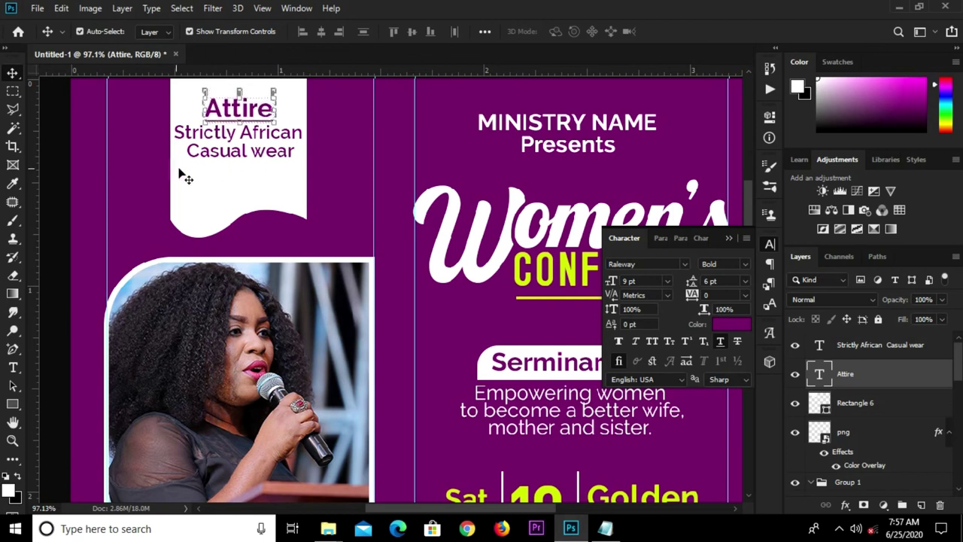
{"action": "key", "text": "ctrl+0"}
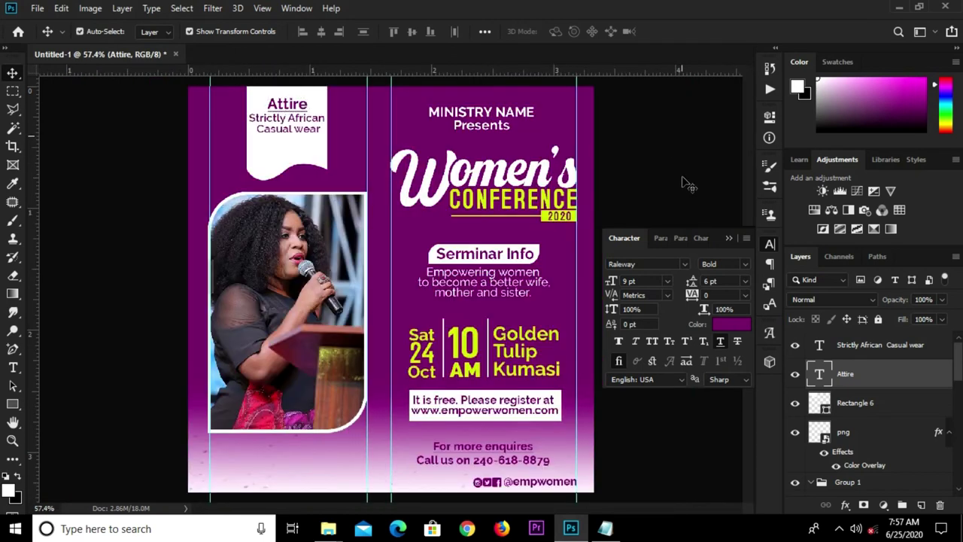
Step: Alt-drag a copy of the Serminar Info heading into the empty area below the speaker photo
{"action": "left_click", "coordinate": [700, 215]}
{"action": "left_click", "coordinate": [728, 239]}
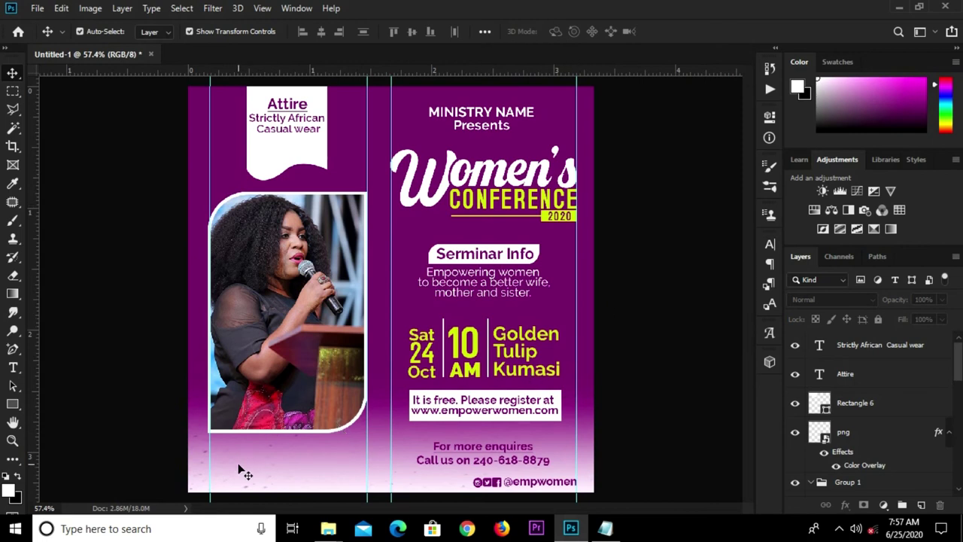
{"action": "scroll", "coordinate": [244, 476], "scroll_direction": "up", "scroll_amount": 1}
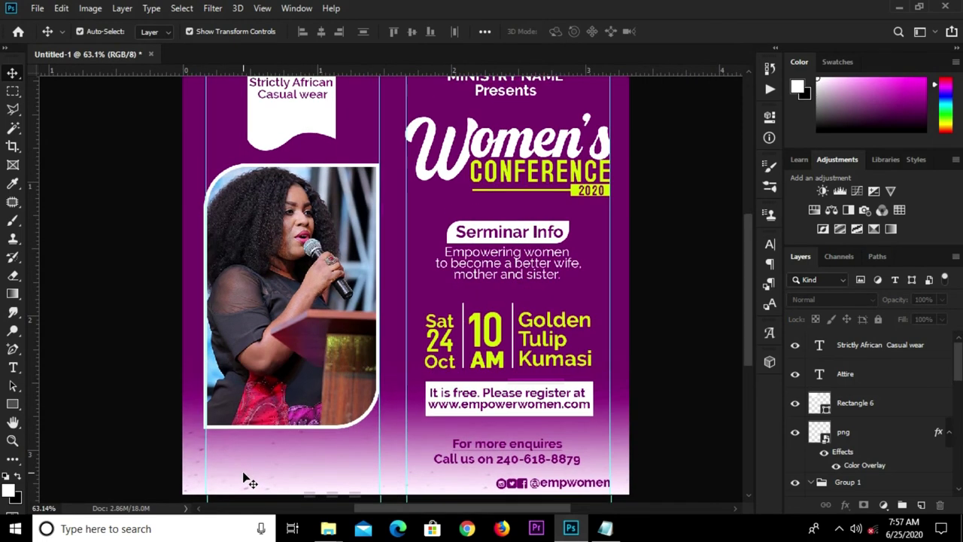
{"action": "scroll", "coordinate": [254, 476], "scroll_direction": "up", "scroll_amount": 1}
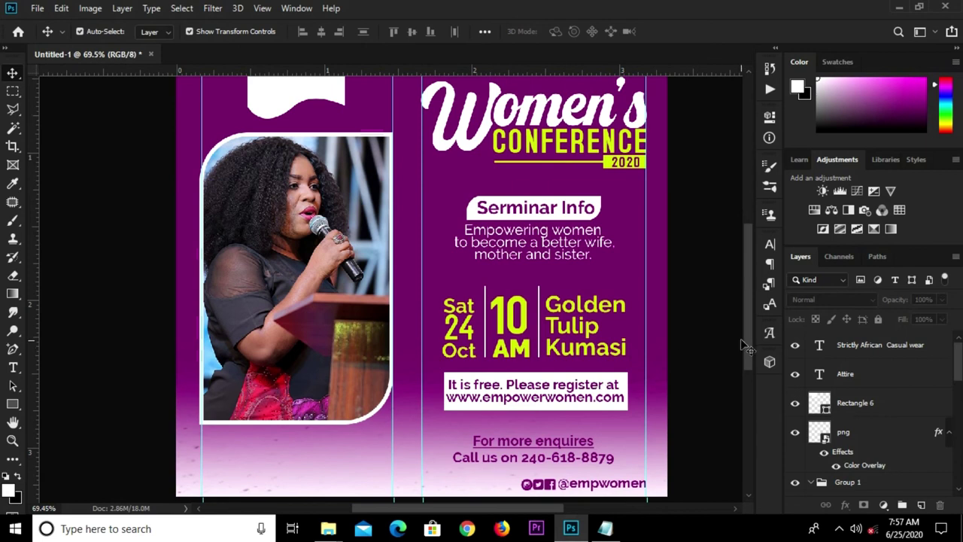
{"action": "left_click_drag", "start_coordinate": [748, 354], "coordinate": [750, 383]}
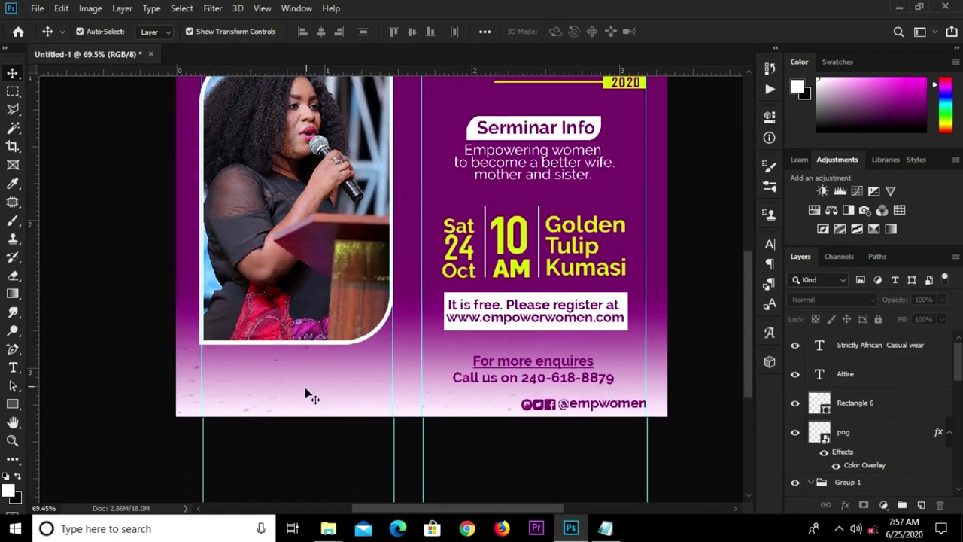
{"action": "left_click", "coordinate": [527, 133]}
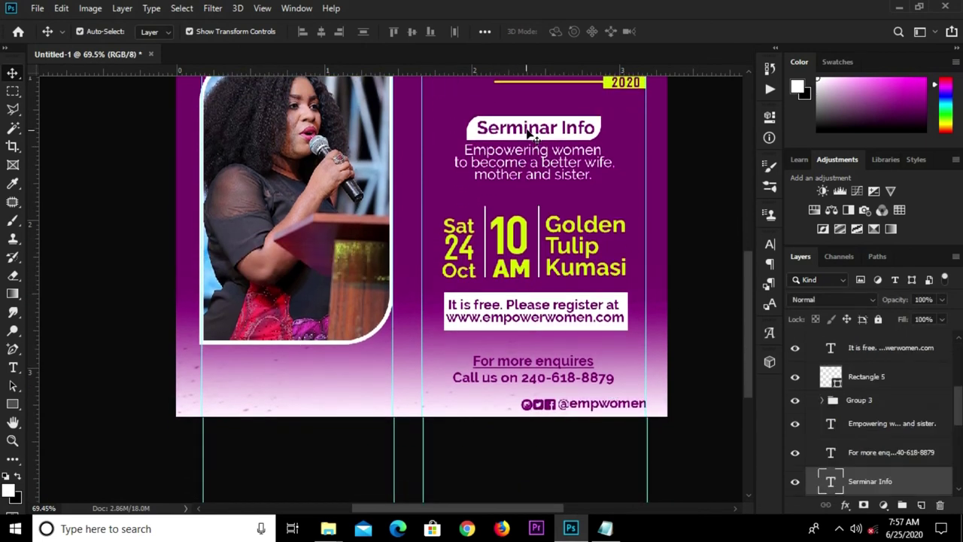
{"action": "mouse_move", "coordinate": [530, 132]}
{"action": "left_mouse_down"}
{"action": "mouse_move", "coordinate": [279, 393]}
{"action": "mouse_move", "coordinate": [279, 375]}
{"action": "left_mouse_up"}
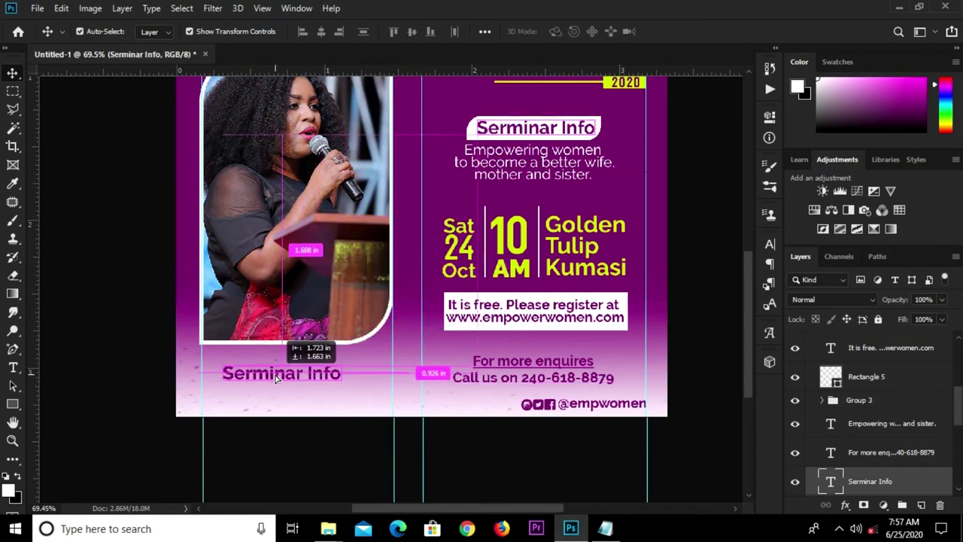
{"action": "left_click_drag", "start_coordinate": [278, 374], "coordinate": [279, 374]}
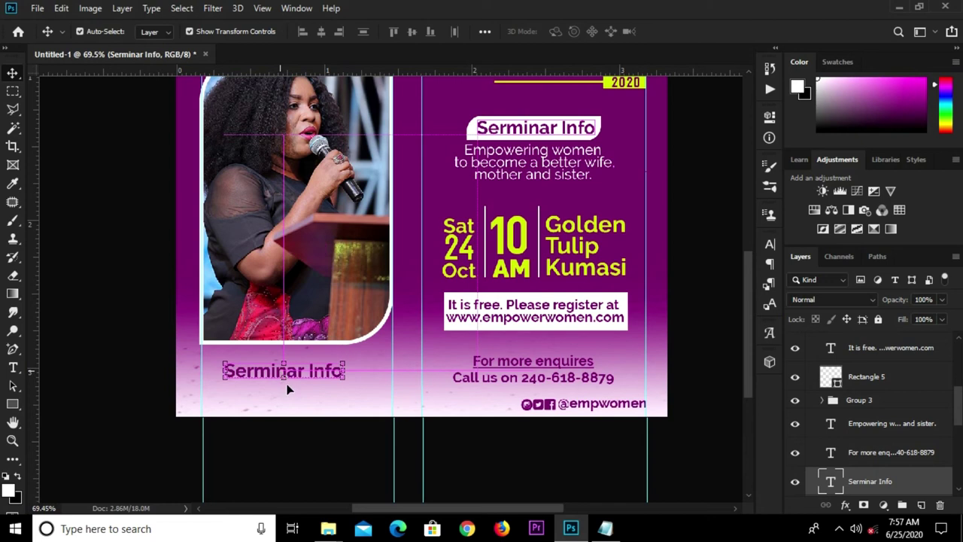
{"action": "mouse_move", "coordinate": [605, 528]}
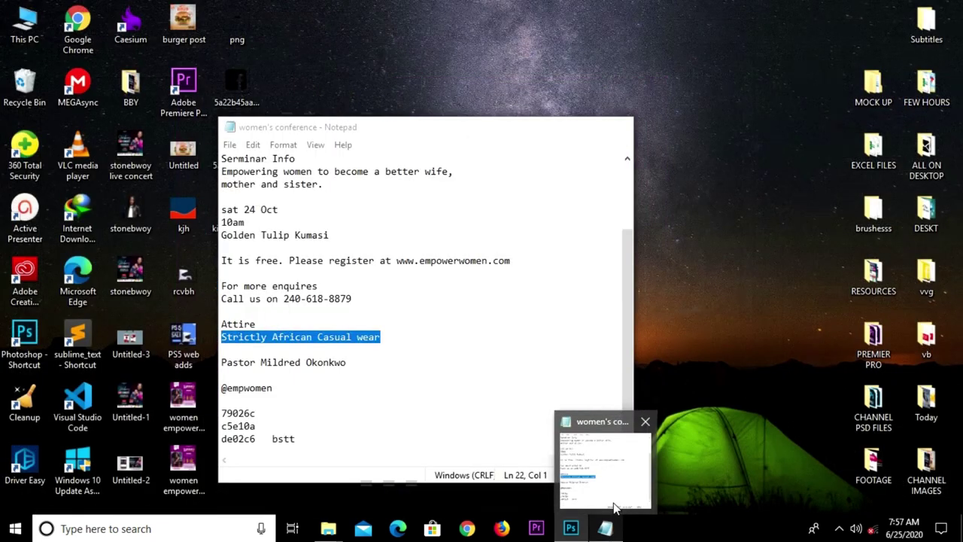
{"action": "left_click", "coordinate": [610, 489]}
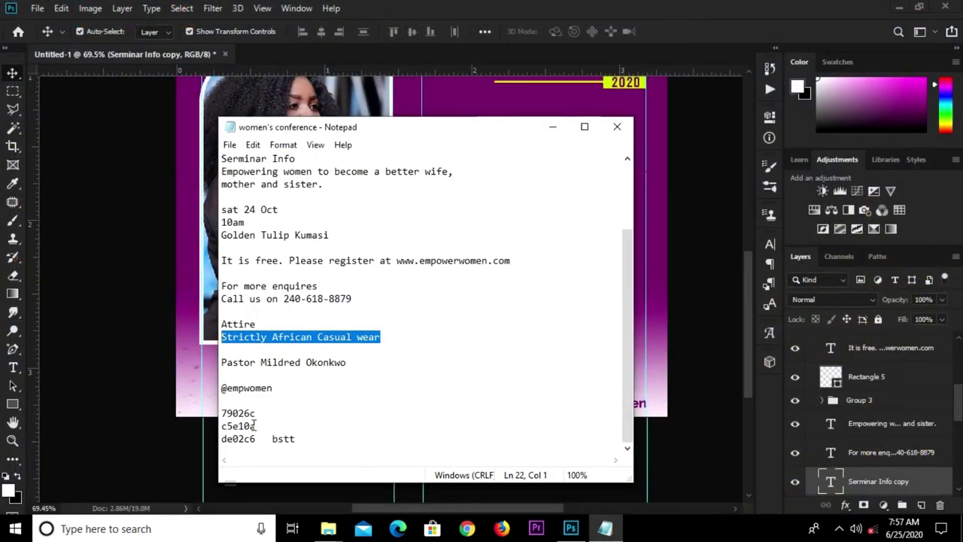
Step: Copy the speaker's title and first name from the Notepad notes
{"action": "left_click_drag", "start_coordinate": [306, 363], "coordinate": [222, 349]}
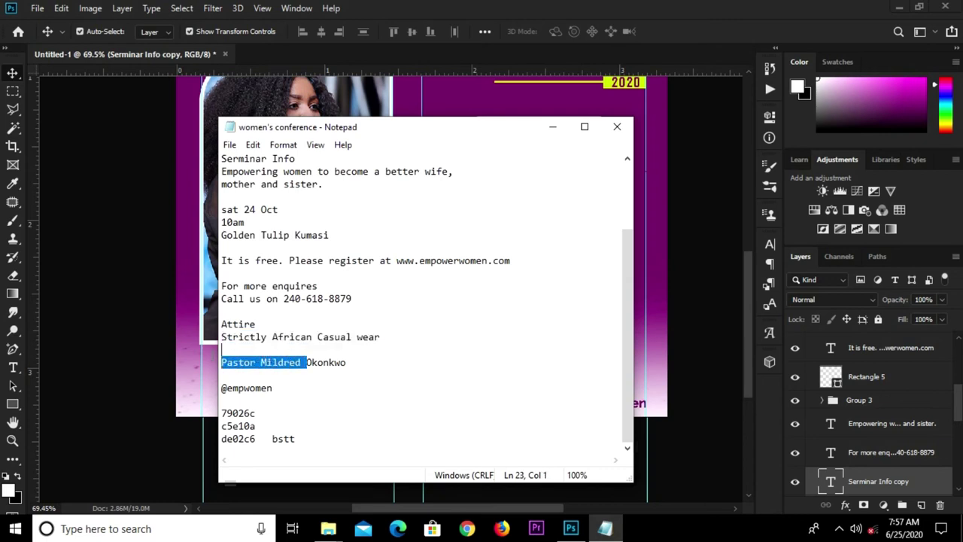
{"action": "right_click", "coordinate": [245, 360]}
{"action": "left_click", "coordinate": [276, 189]}
{"action": "left_click", "coordinate": [124, 366]}
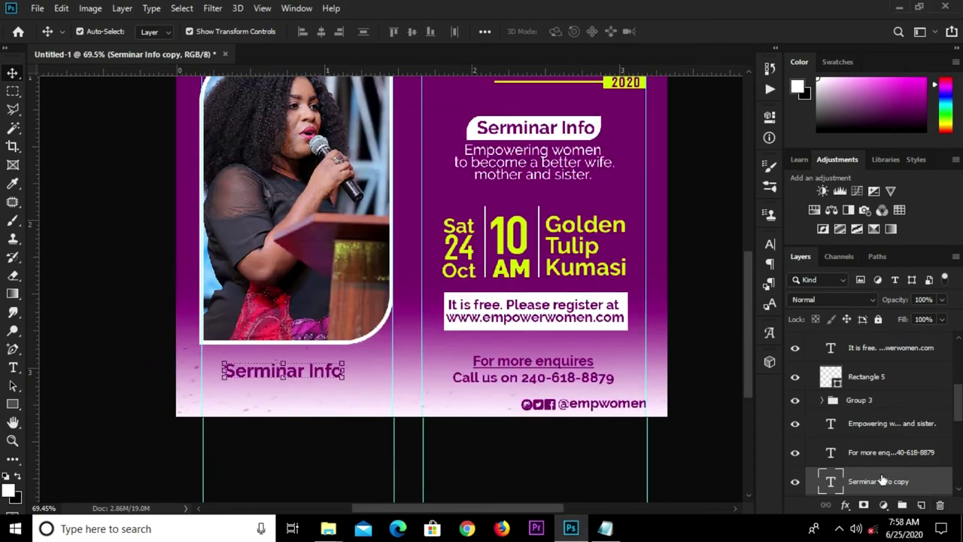
Step: Move the heading copy layer to the top of the layer stack
{"action": "left_click_drag", "start_coordinate": [874, 487], "coordinate": [863, 304]}
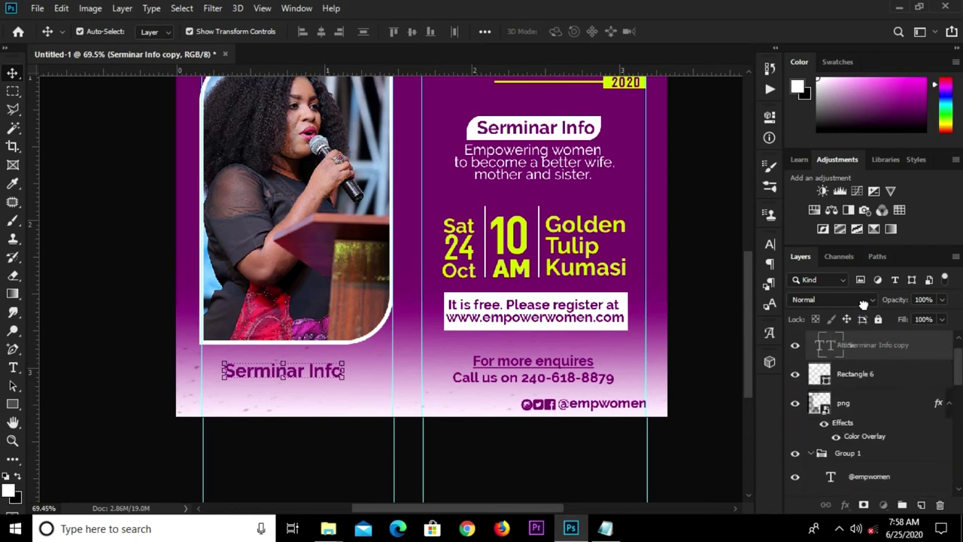
{"action": "left_click_drag", "start_coordinate": [863, 303], "coordinate": [863, 341]}
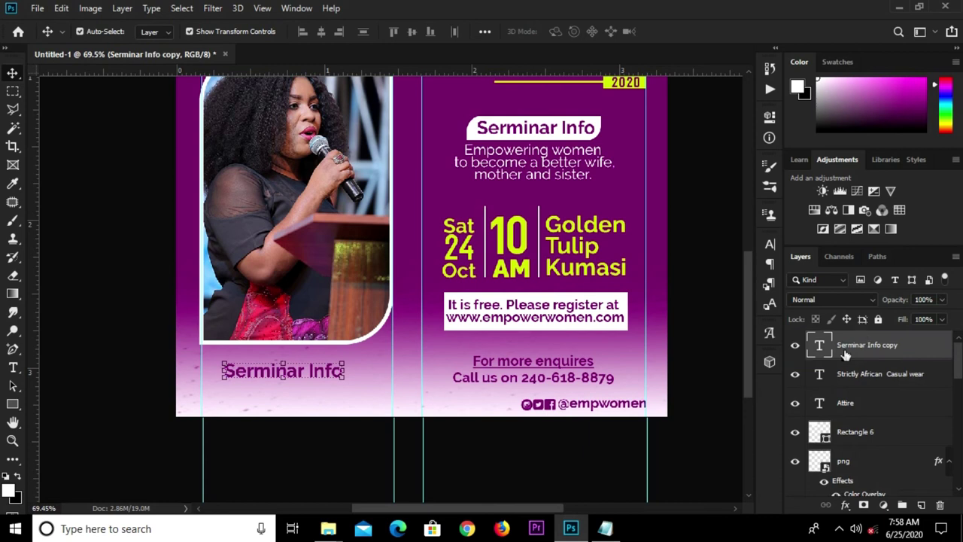
{"action": "left_click", "coordinate": [368, 414]}
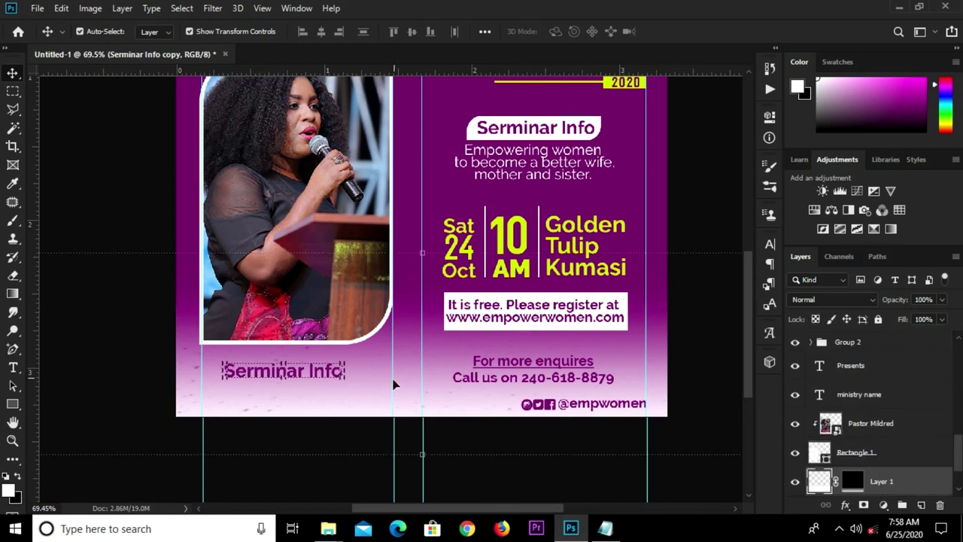
{"action": "key", "text": "ctrl+t"}
{"action": "left_click_drag", "start_coordinate": [419, 243], "coordinate": [421, 232]}
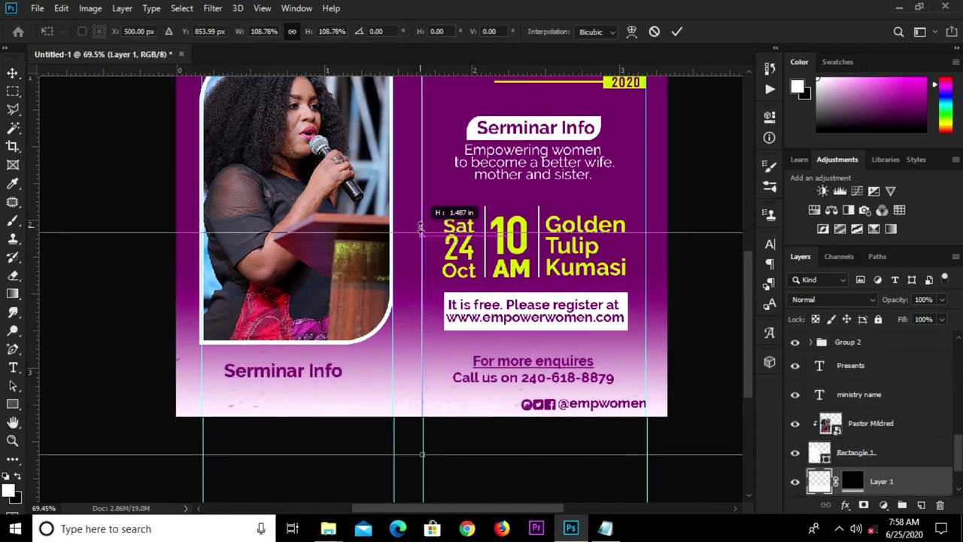
{"action": "left_click", "coordinate": [676, 32]}
Step: Retype the heading copy as the speaker's title and first name, nudged slightly up
{"action": "left_click", "coordinate": [293, 374]}
{"action": "left_click", "coordinate": [300, 377]}
{"action": "left_click", "coordinate": [13, 367]}
{"action": "left_click", "coordinate": [285, 373]}
{"action": "key", "text": "ctrl+a"}
{"action": "type", "text": "Pastor Mildred"}
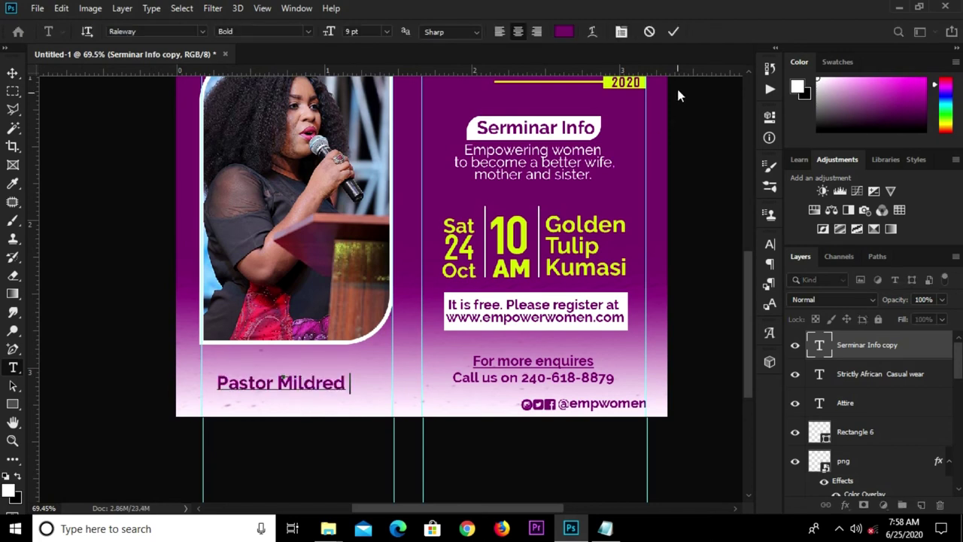
{"action": "key", "text": "ctrl+Return"}
{"action": "mouse_move", "coordinate": [307, 390]}
{"action": "left_mouse_down"}
{"action": "mouse_move", "coordinate": [311, 366]}
{"action": "mouse_move", "coordinate": [313, 388]}
{"action": "left_mouse_up"}
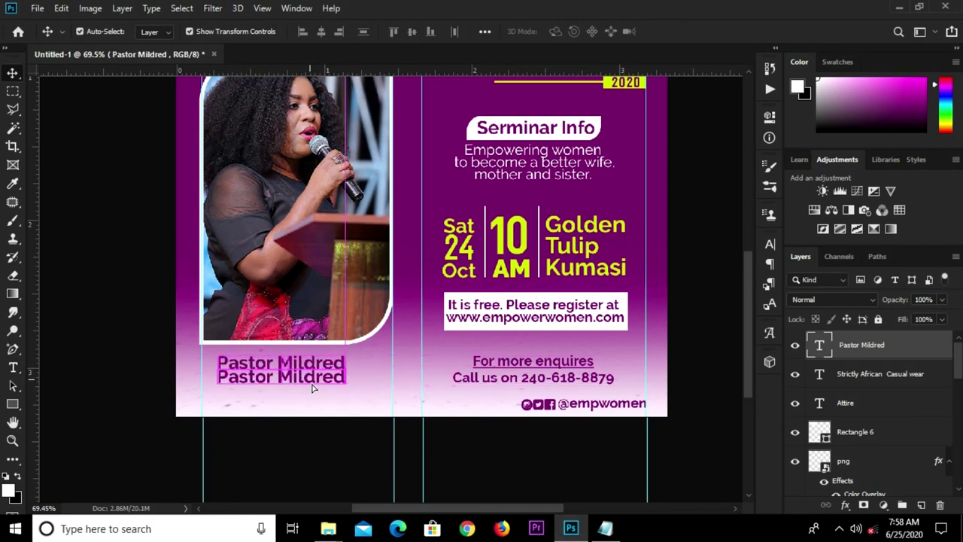
Step: Copy the speaker's surname from the notes
{"action": "left_click", "coordinate": [605, 528]}
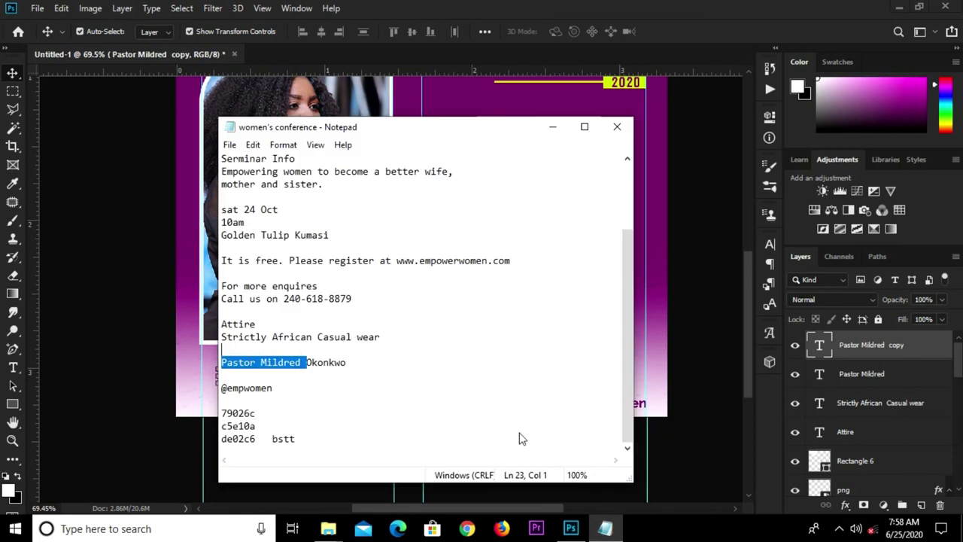
{"action": "left_click", "coordinate": [302, 363]}
{"action": "left_click_drag", "start_coordinate": [305, 362], "coordinate": [373, 361]}
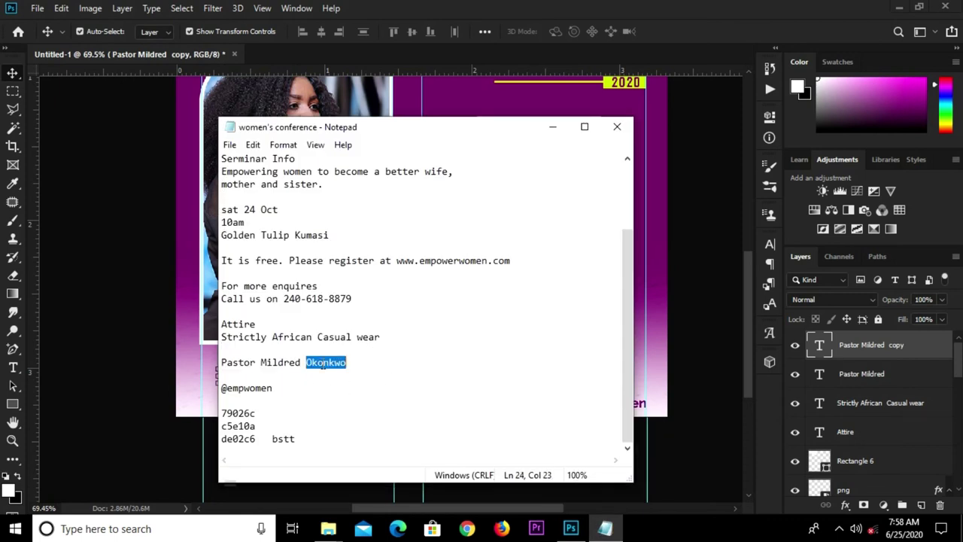
{"action": "right_click", "coordinate": [323, 363]}
{"action": "left_click", "coordinate": [355, 191]}
{"action": "left_click", "coordinate": [104, 265]}
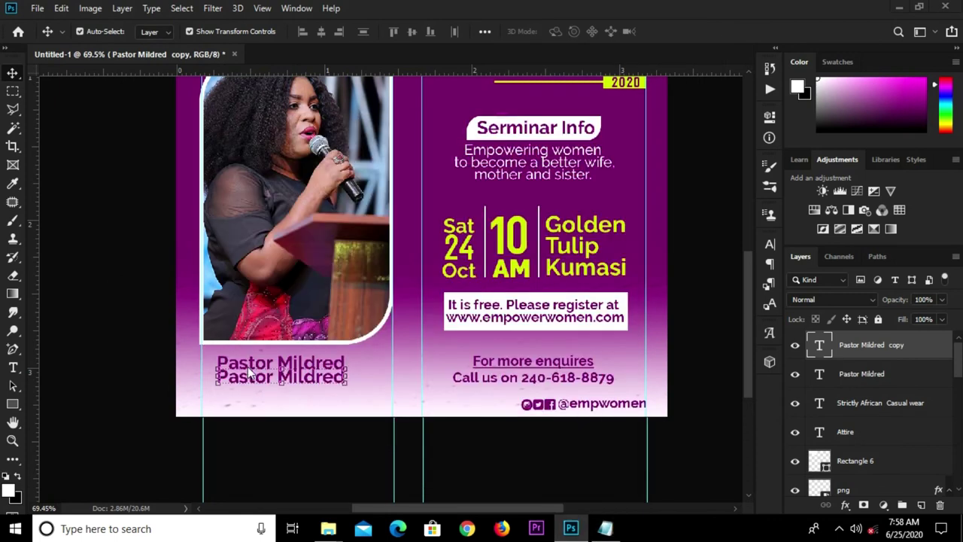
Step: Duplicate the name line and retype the copy as the surname
{"action": "key", "text": "Down"}
{"action": "key", "text": "Down"}
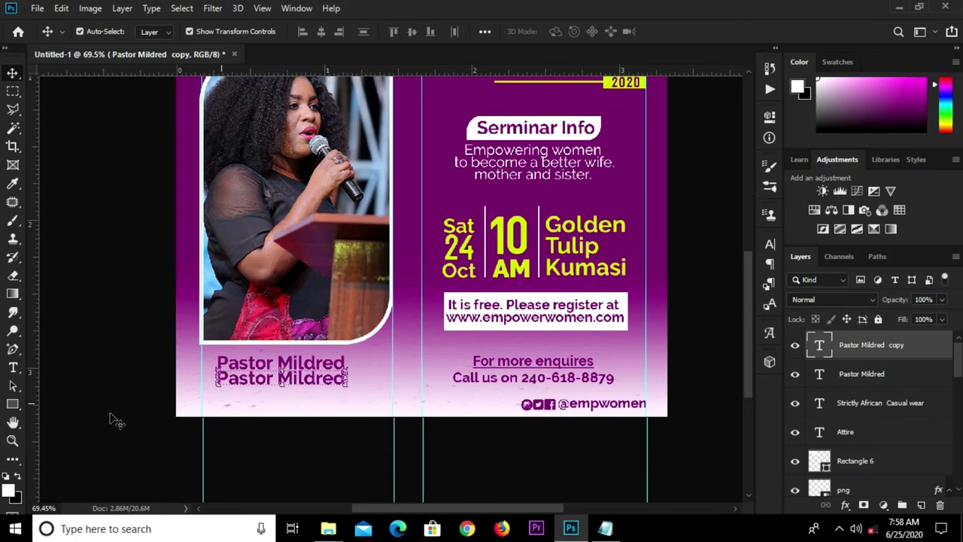
{"action": "left_click", "coordinate": [18, 369]}
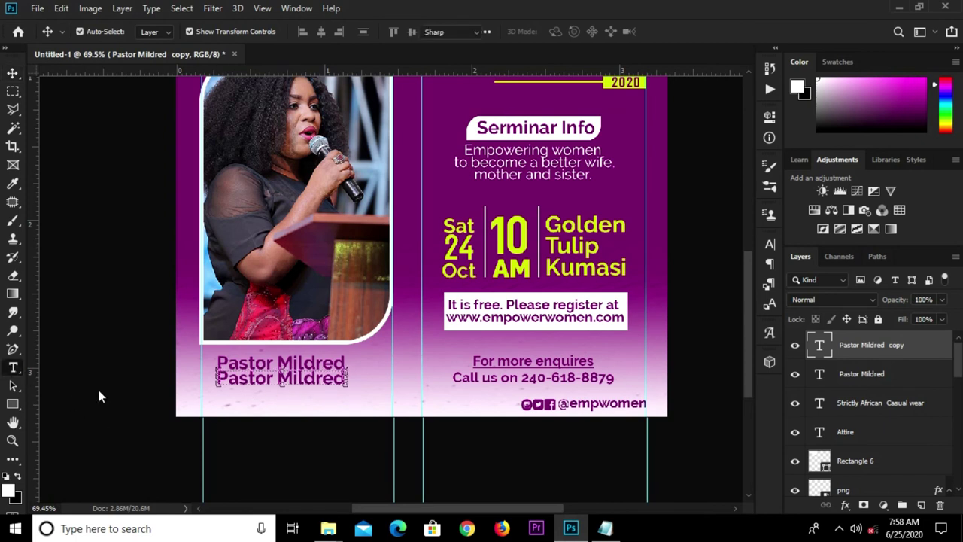
{"action": "left_click", "coordinate": [264, 382]}
{"action": "key", "text": "ctrl+a"}
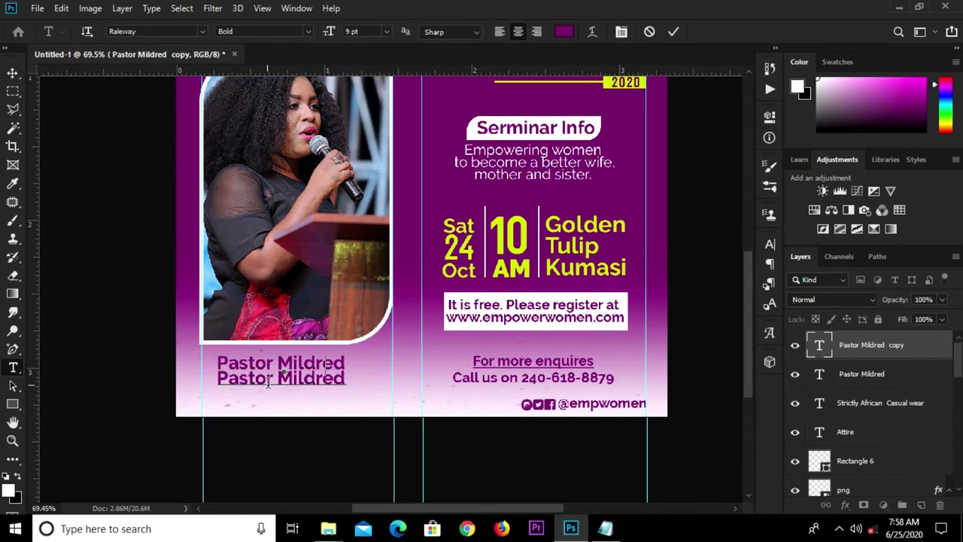
{"action": "type", "text": "Speaker"}
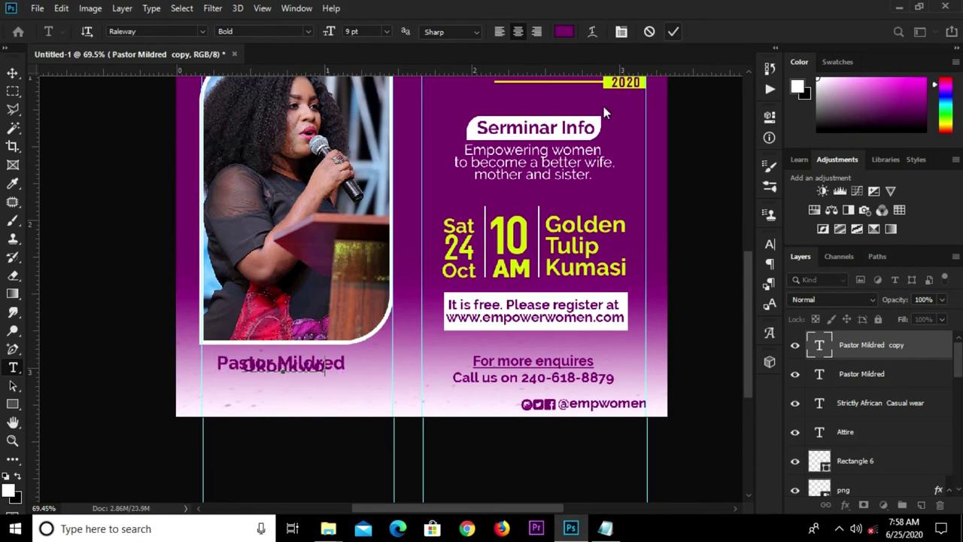
{"action": "key", "text": "ctrl+Return"}
Step: Place the surname below the first name line and enlarge it with Free Transform
{"action": "key", "text": "v"}
{"action": "scroll", "coordinate": [286, 376], "scroll_direction": "up", "scroll_amount": 3}
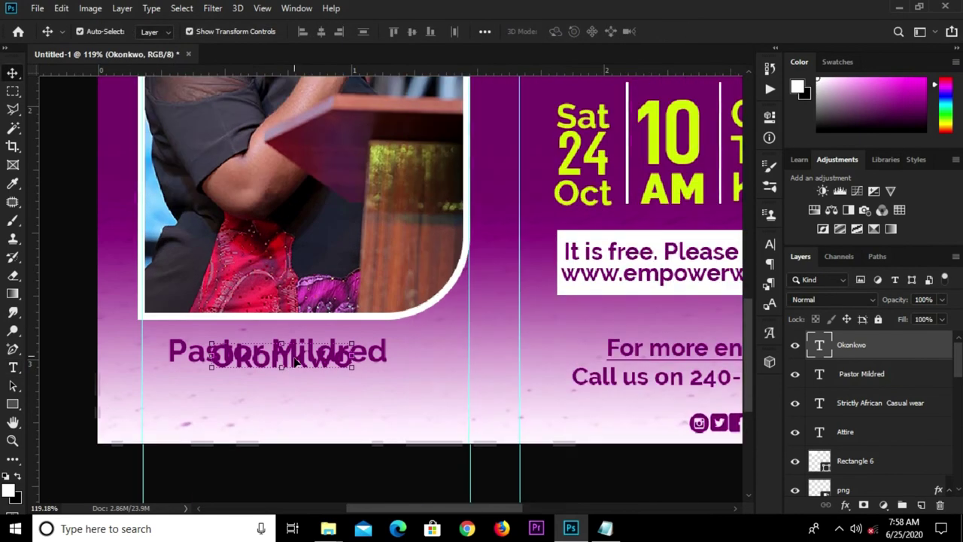
{"action": "mouse_move", "coordinate": [294, 372]}
{"action": "left_mouse_down"}
{"action": "mouse_move", "coordinate": [293, 387]}
{"action": "mouse_move", "coordinate": [286, 363]}
{"action": "mouse_move", "coordinate": [283, 403]}
{"action": "left_mouse_up"}
{"action": "key", "text": "ctrl+t"}
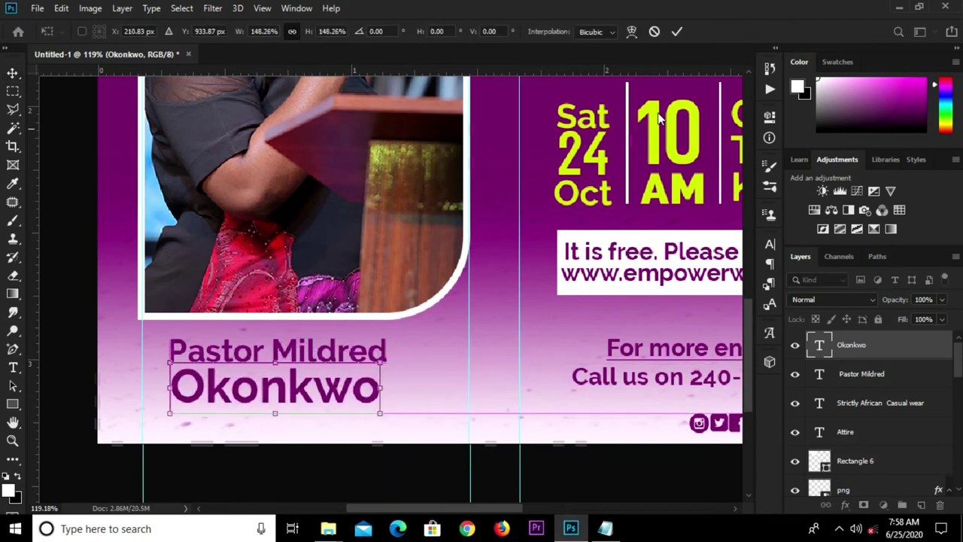
{"action": "left_click", "coordinate": [677, 31]}
{"action": "key", "text": "Return"}
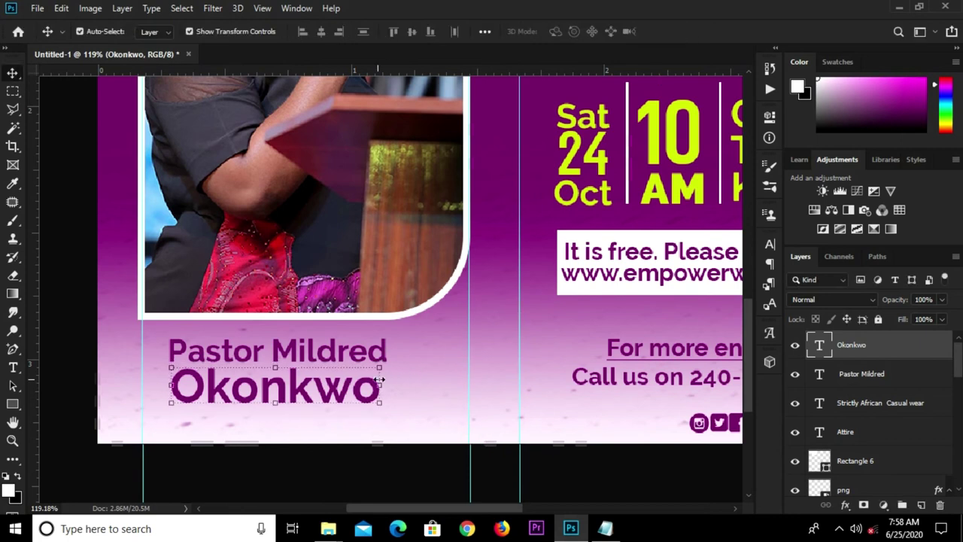
Step: Nudge both name lines right, deselect, and add a new empty layer
{"action": "left_click", "coordinate": [866, 378], "text": "shift"}
{"action": "key", "text": "Right"}
{"action": "key", "text": "Right"}
{"action": "key", "text": "Right"}
{"action": "key", "text": "Right"}
{"action": "key", "text": "Right"}
{"action": "key", "text": "Right"}
{"action": "key", "text": "Right"}
{"action": "key", "text": "Right"}
{"action": "key", "text": "Right"}
{"action": "key", "text": "Right"}
{"action": "key", "text": "Right"}
{"action": "key", "text": "Right"}
{"action": "key", "text": "Right"}
{"action": "left_click", "coordinate": [429, 404]}
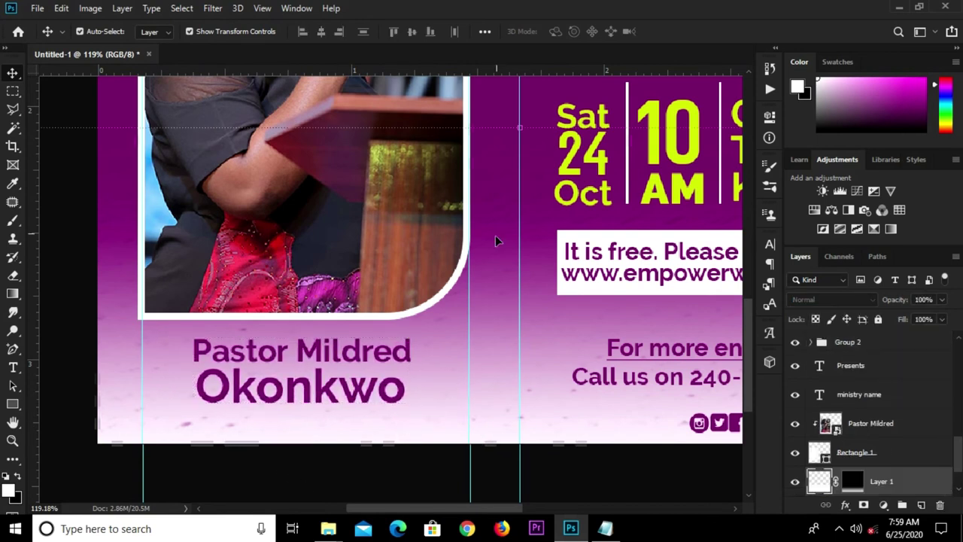
{"action": "scroll", "coordinate": [514, 200], "scroll_direction": "down", "scroll_amount": 3}
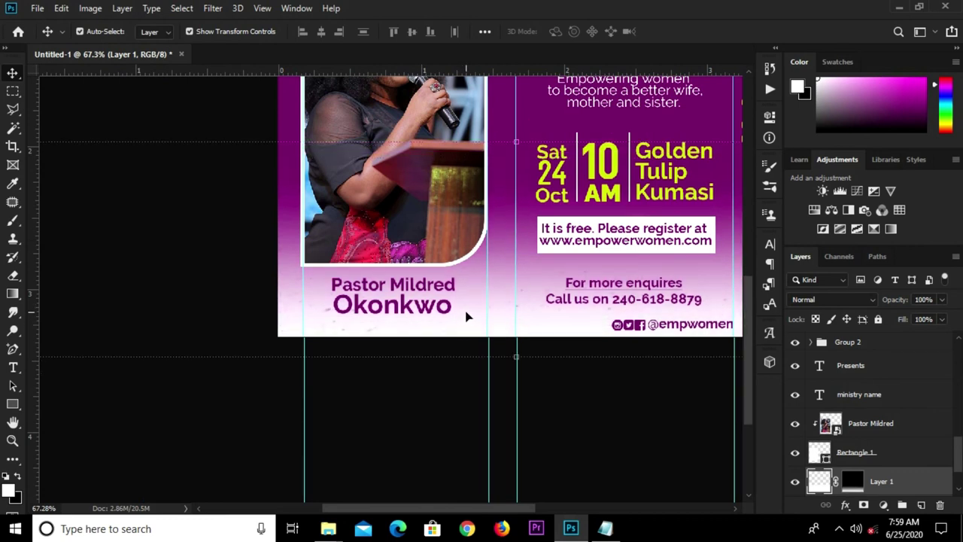
{"action": "scroll", "coordinate": [461, 322], "scroll_direction": "down", "scroll_amount": 3}
{"action": "left_click", "coordinate": [526, 338]}
{"action": "scroll", "coordinate": [414, 425], "scroll_direction": "up", "scroll_amount": 3}
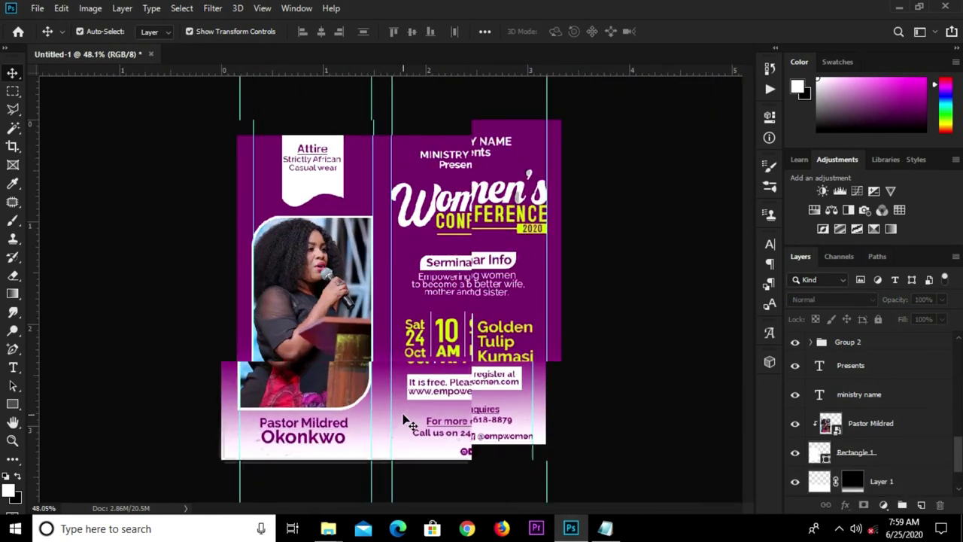
{"action": "scroll", "coordinate": [910, 404], "scroll_direction": "down", "scroll_amount": 1}
{"action": "scroll", "coordinate": [910, 404], "scroll_direction": "up", "scroll_amount": 5}
{"action": "scroll", "coordinate": [911, 408], "scroll_direction": "up", "scroll_amount": 5}
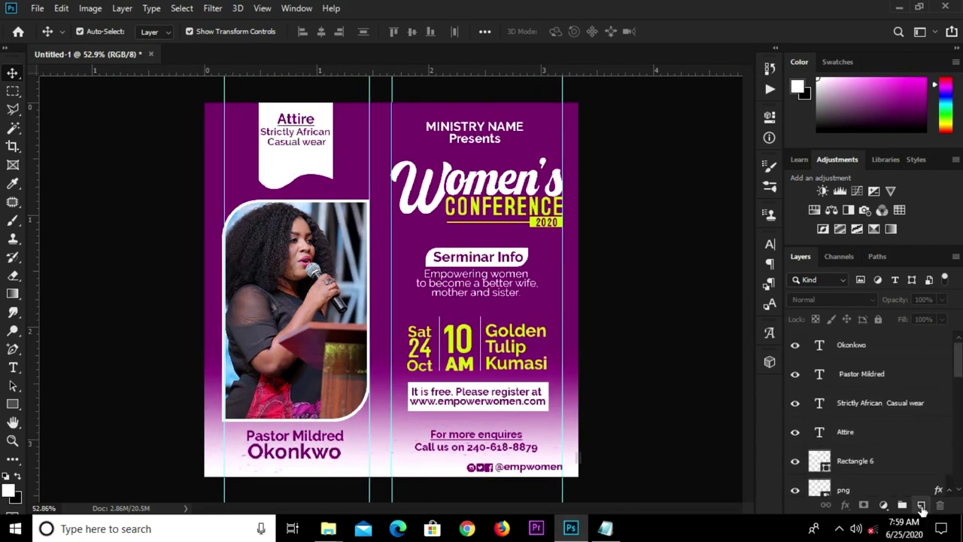
{"action": "left_click", "coordinate": [921, 505]}
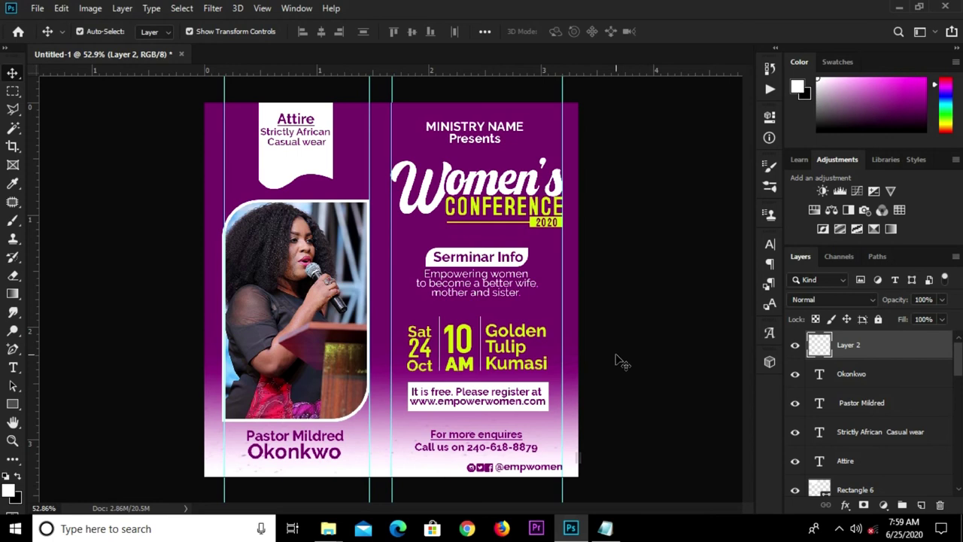
Step: Choose the 1670 arrow brush tip in Brush Settings
{"action": "left_click", "coordinate": [13, 221]}
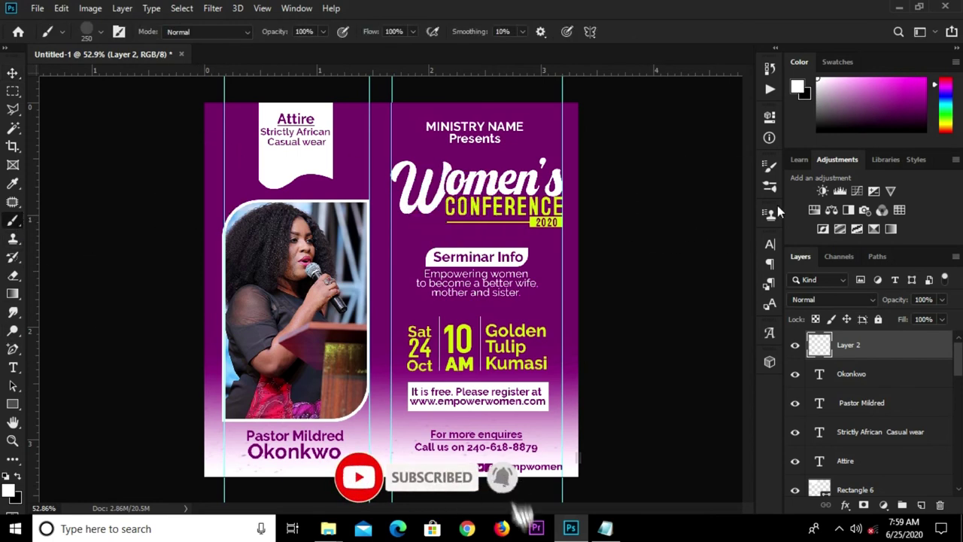
{"action": "left_click", "coordinate": [770, 165]}
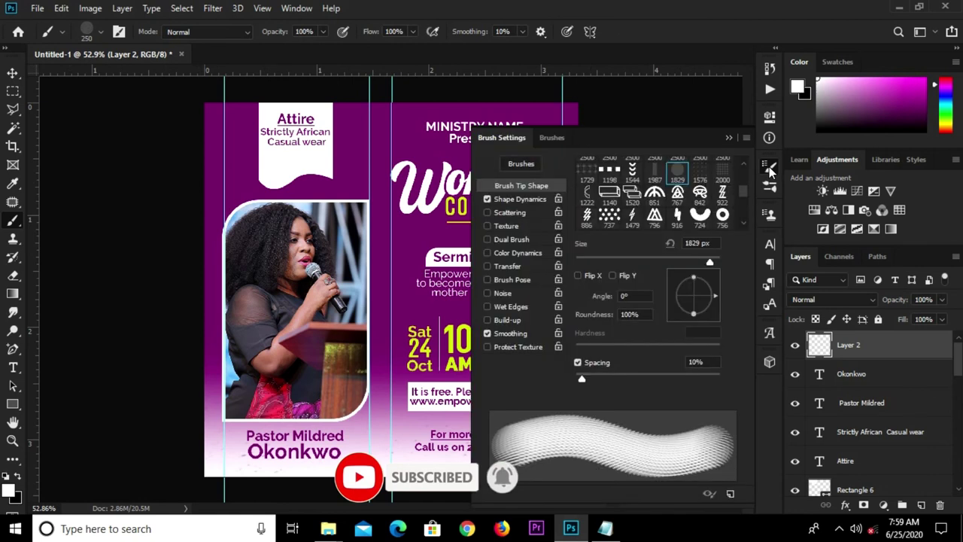
{"action": "scroll", "coordinate": [638, 197], "scroll_direction": "down", "scroll_amount": 2}
{"action": "scroll", "coordinate": [637, 197], "scroll_direction": "down", "scroll_amount": 1}
{"action": "scroll", "coordinate": [602, 202], "scroll_direction": "down", "scroll_amount": 1}
{"action": "left_click", "coordinate": [586, 195]}
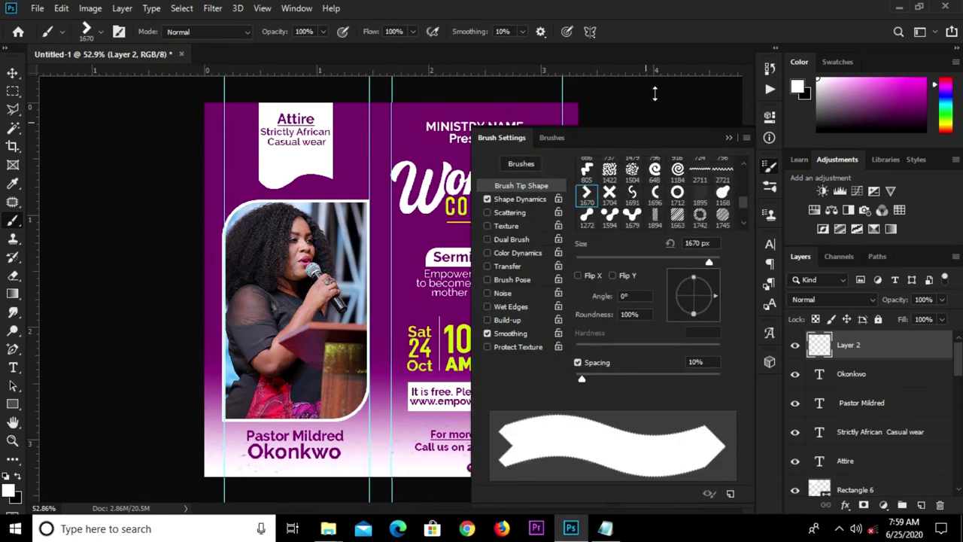
{"action": "left_click", "coordinate": [730, 138]}
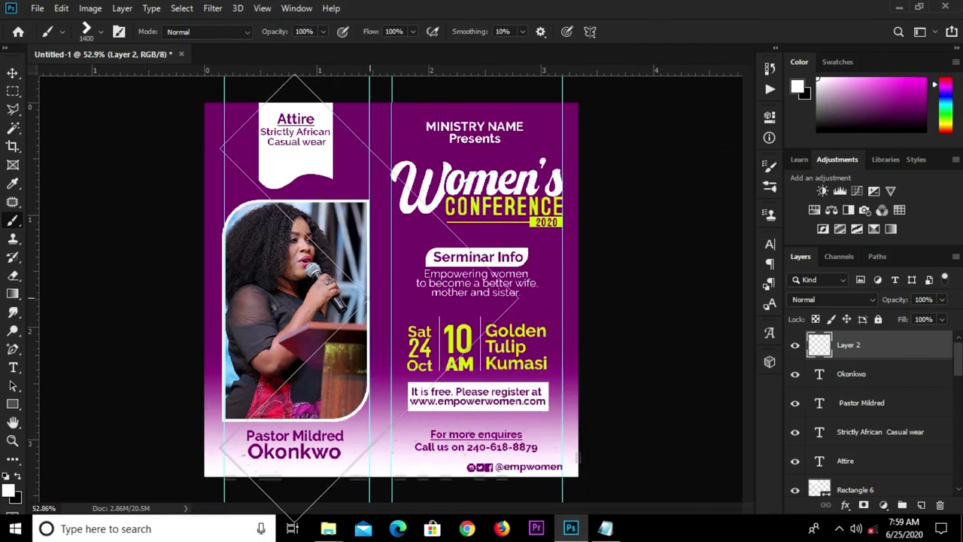
Step: Size the brush to 60 and stamp an arrow in purple #79026c beside the name
{"action": "key", "text": "bracketleft"}
{"action": "key", "text": "bracketleft"}
{"action": "key", "text": "bracketleft"}
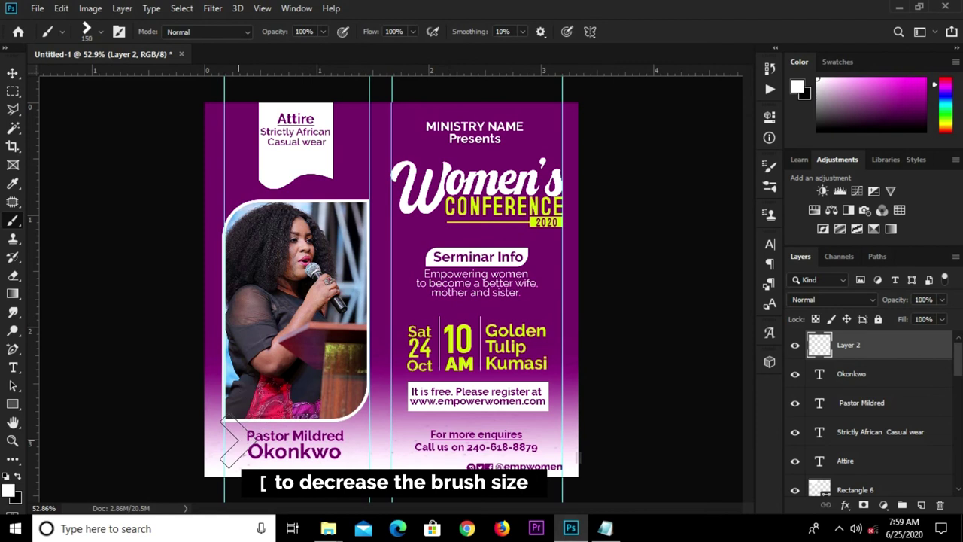
{"action": "key", "text": "bracketleft"}
{"action": "key", "text": "bracketleft"}
{"action": "key", "text": "bracketleft"}
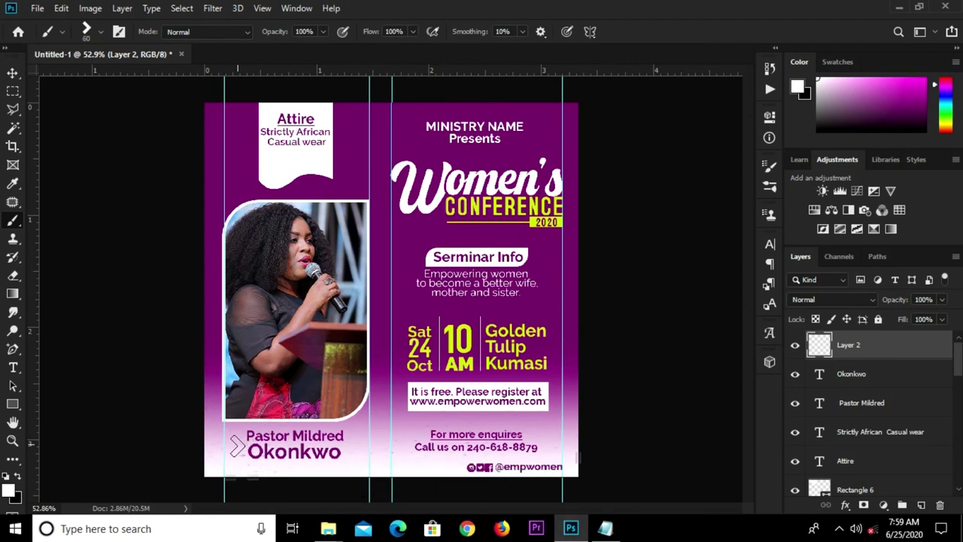
{"action": "left_click", "coordinate": [7, 490]}
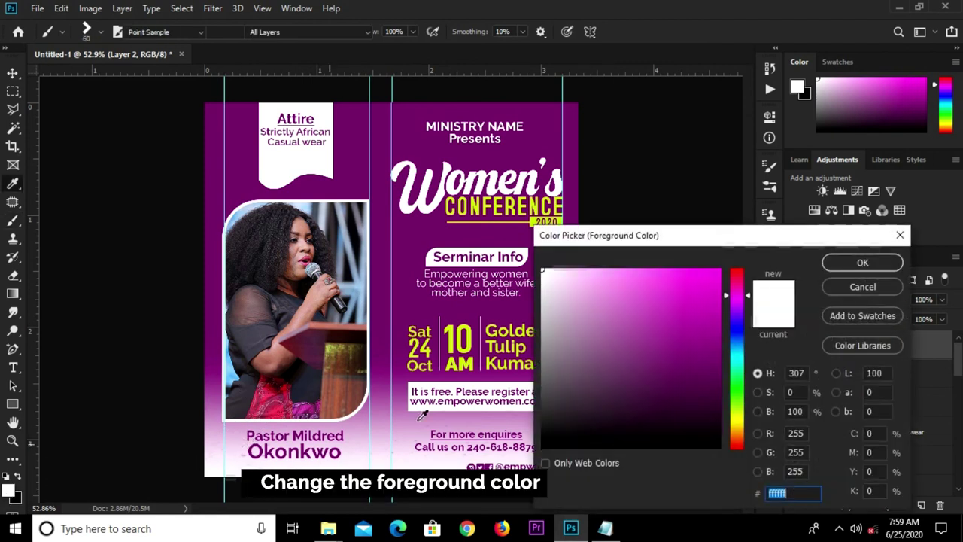
{"action": "left_click", "coordinate": [380, 153]}
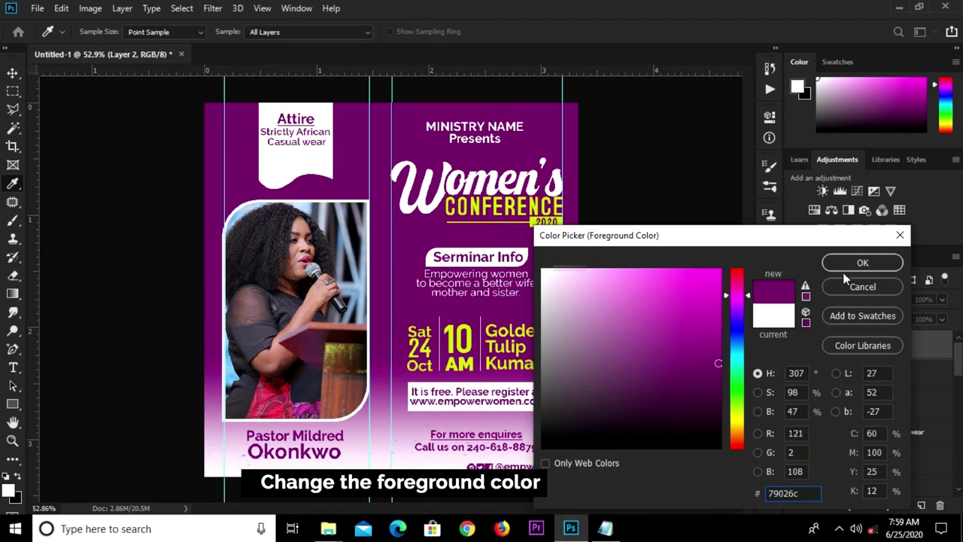
{"action": "key", "text": "Return"}
{"action": "key", "text": "b"}
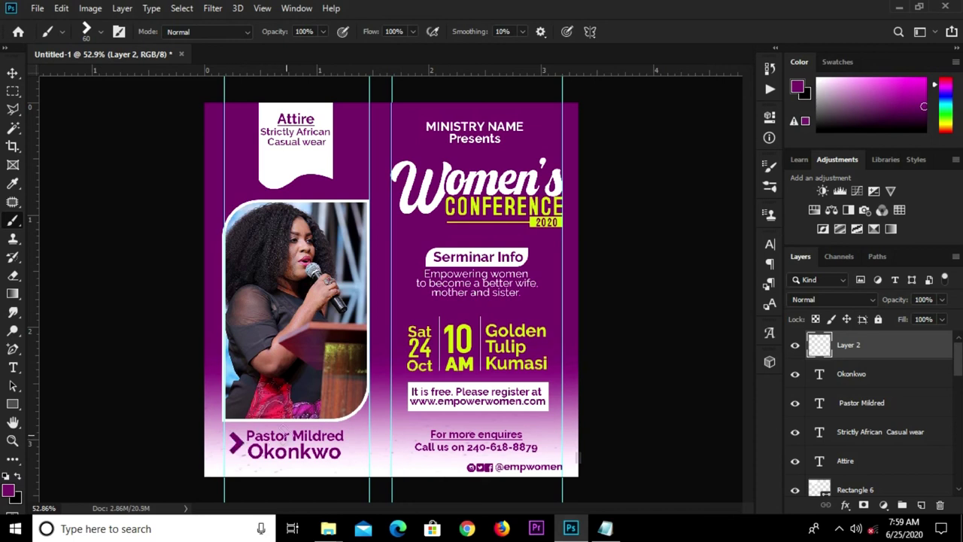
{"action": "left_click", "coordinate": [13, 72]}
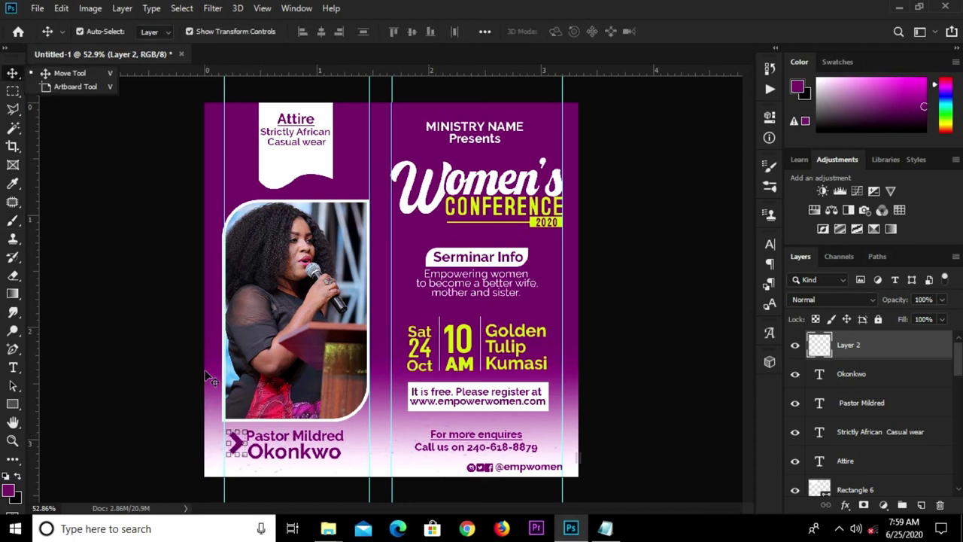
Step: Duplicate the arrow layer, shift the copy left, and nudge both arrows right
{"action": "left_click", "coordinate": [858, 344]}
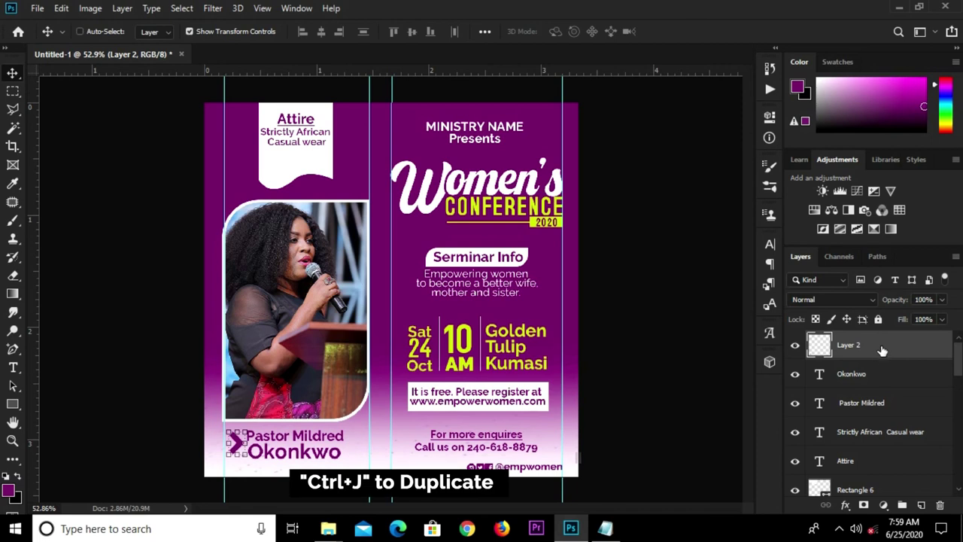
{"action": "key", "text": "ctrl+j"}
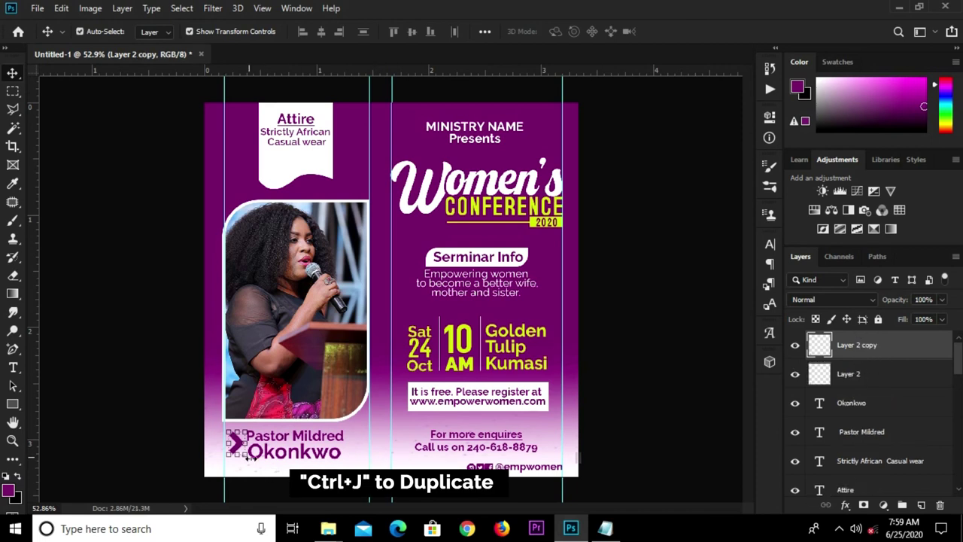
{"action": "scroll", "coordinate": [273, 419], "scroll_direction": "up", "scroll_amount": 3}
{"action": "left_click_drag", "start_coordinate": [210, 462], "coordinate": [193, 462]}
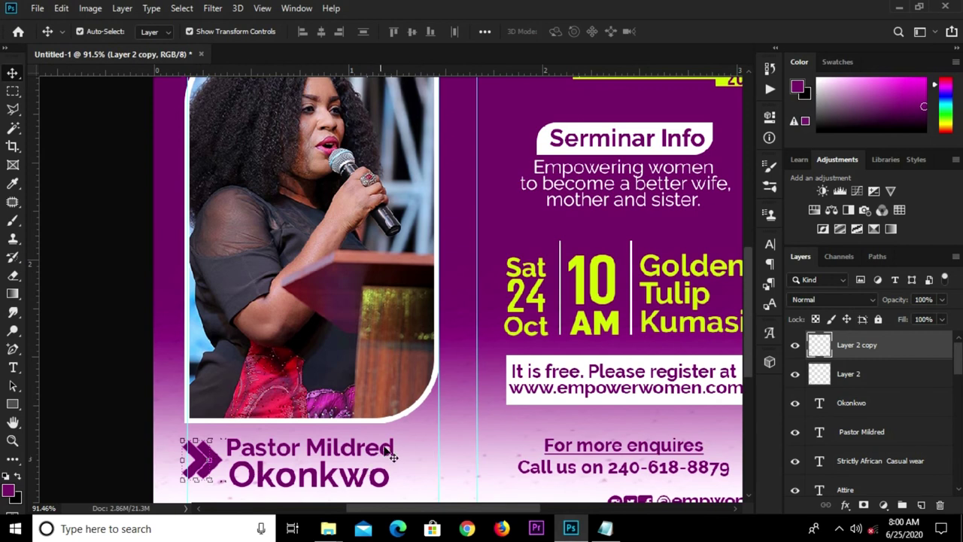
{"action": "left_click", "coordinate": [876, 377], "text": "shift"}
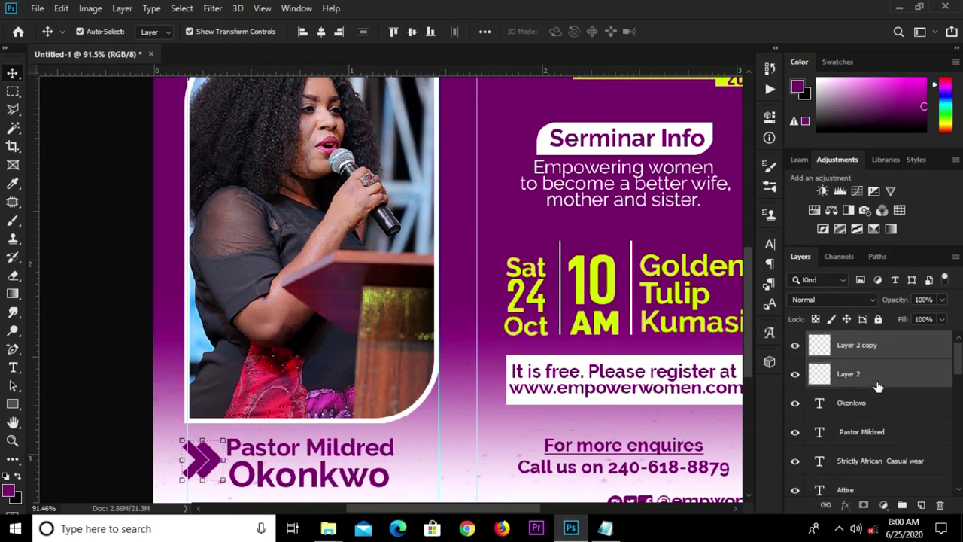
{"action": "key", "text": "Right"}
{"action": "key", "text": "Right"}
{"action": "key", "text": "Right"}
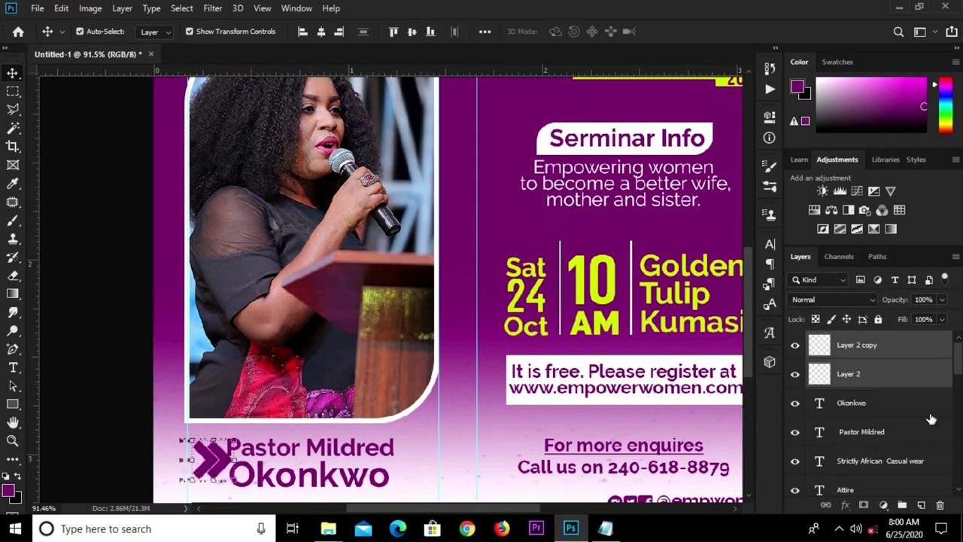
Step: Nudge both name text layers right and add a horizontal guide across the flyer
{"action": "left_click", "coordinate": [862, 407]}
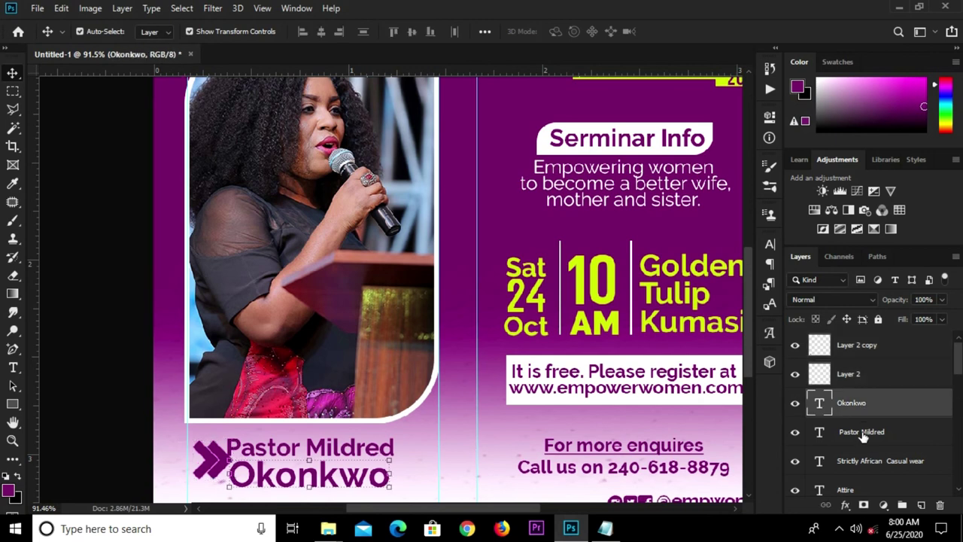
{"action": "left_click", "coordinate": [863, 437], "text": "shift"}
{"action": "key", "text": "Right"}
{"action": "key", "text": "Right"}
{"action": "key", "text": "Right"}
{"action": "key", "text": "Right"}
{"action": "key", "text": "Right"}
{"action": "key", "text": "Right"}
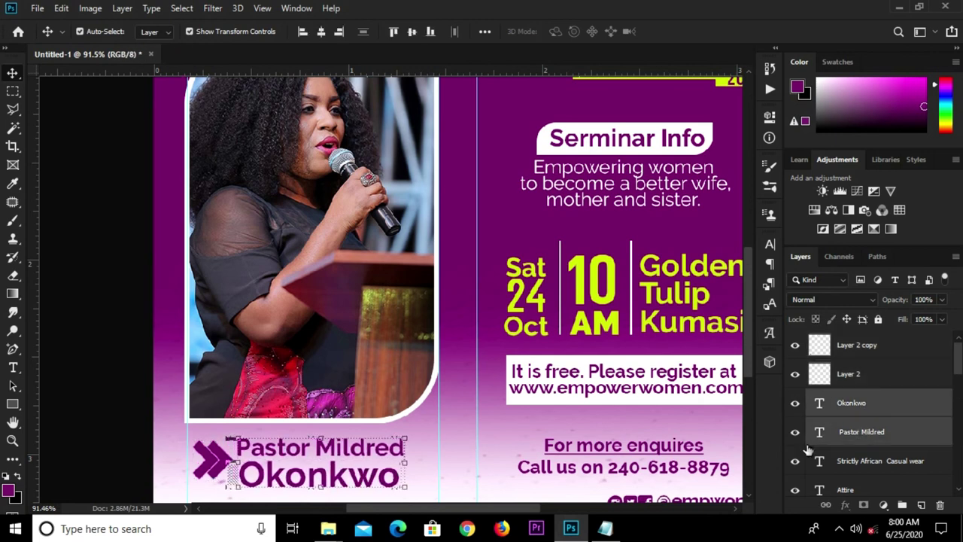
{"action": "key", "text": "Right"}
{"action": "key", "text": "Right"}
{"action": "key", "text": "Right"}
{"action": "left_click", "coordinate": [112, 420]}
{"action": "key", "text": "ctrl+0"}
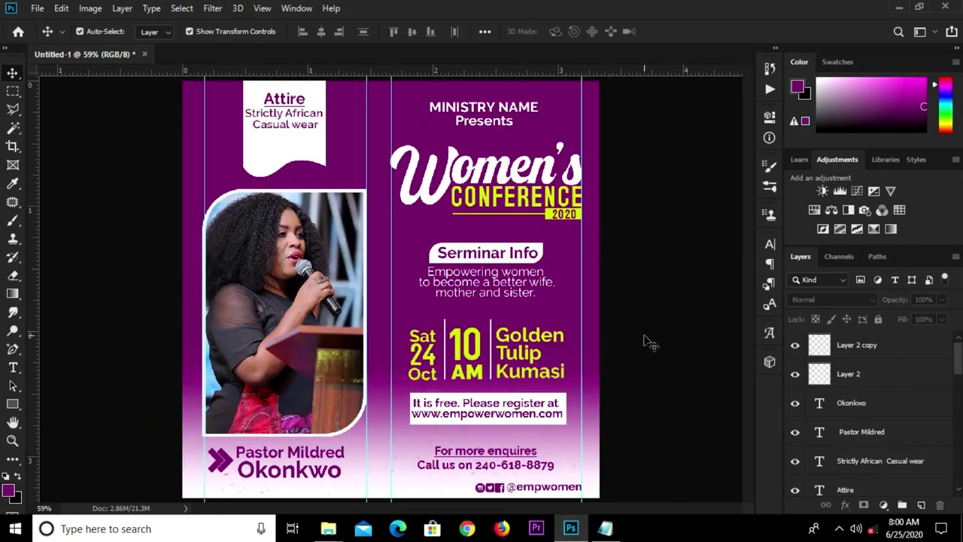
{"action": "left_click_drag", "start_coordinate": [457, 75], "coordinate": [465, 327]}
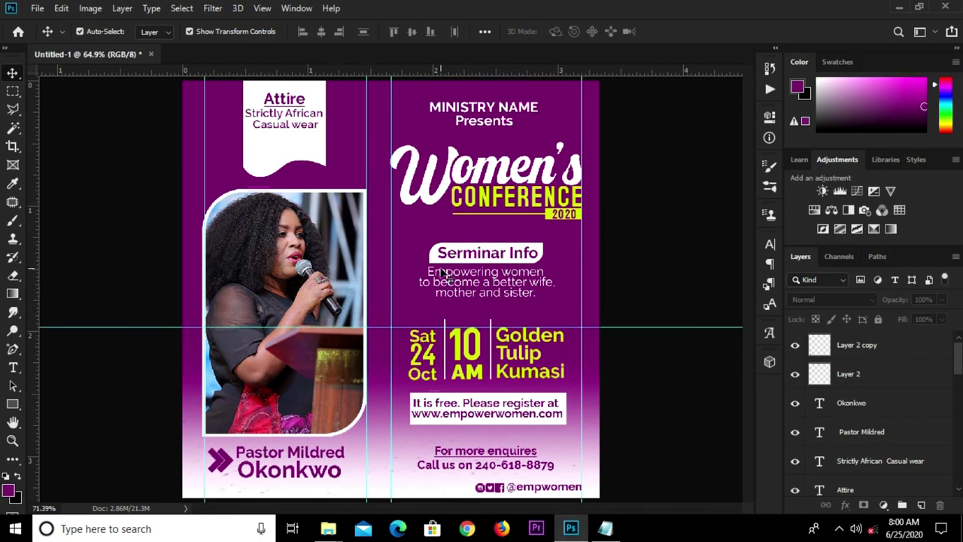
Step: Add a horizontal guide just above the date details
{"action": "scroll", "coordinate": [444, 271], "scroll_direction": "up", "scroll_amount": 3}
{"action": "left_click_drag", "start_coordinate": [461, 71], "coordinate": [460, 348]}
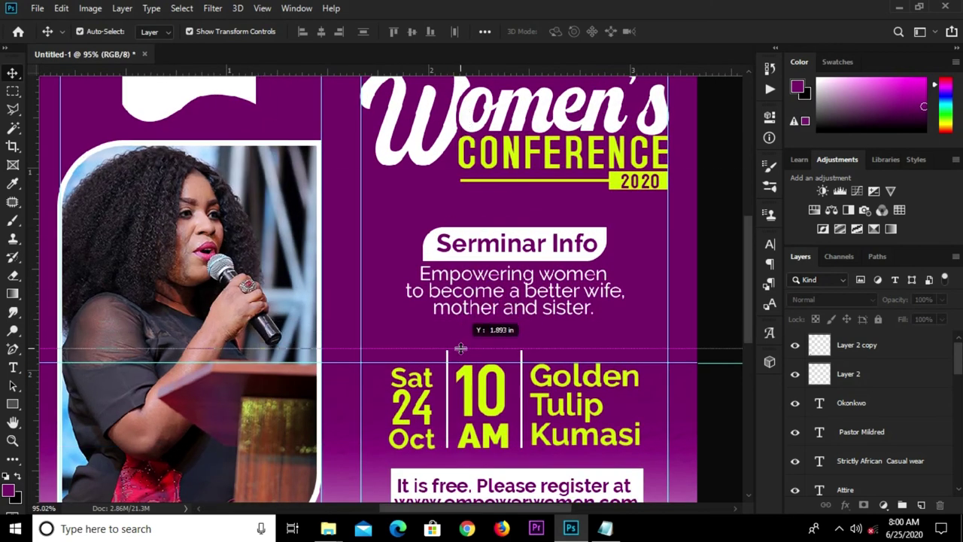
{"action": "left_click_drag", "start_coordinate": [461, 348], "coordinate": [460, 345]}
Step: Embed the calendar icon image in the flyer and hide its layer
{"action": "left_click", "coordinate": [37, 9]}
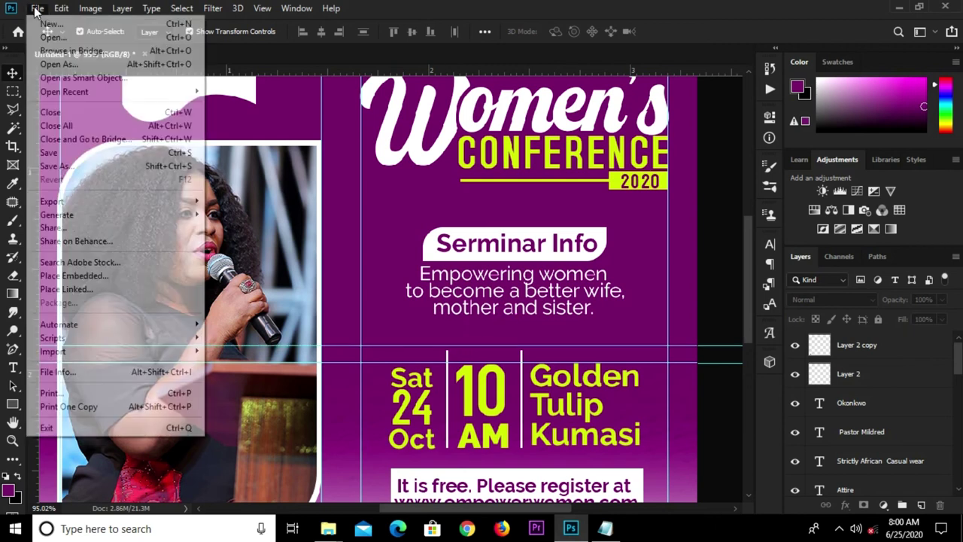
{"action": "left_click", "coordinate": [119, 277]}
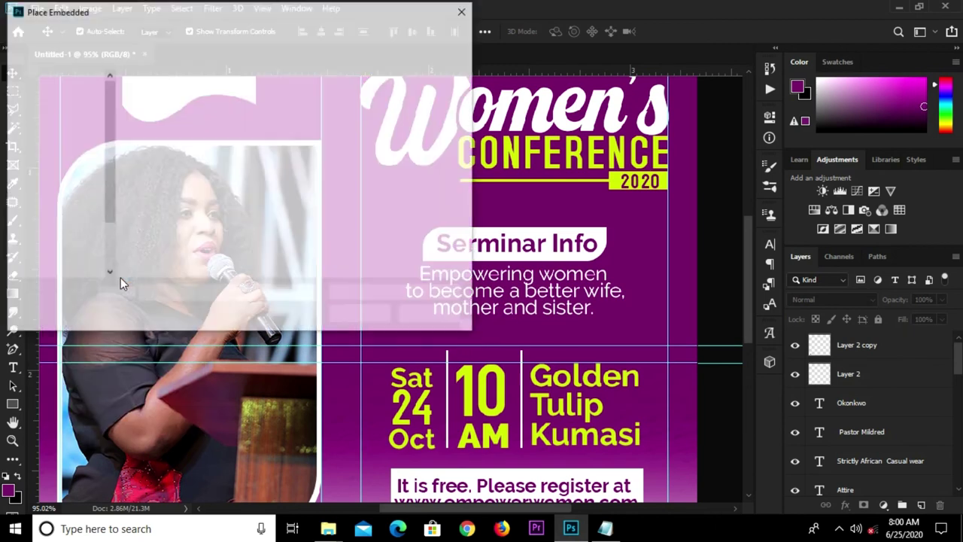
{"action": "left_click", "coordinate": [170, 111]}
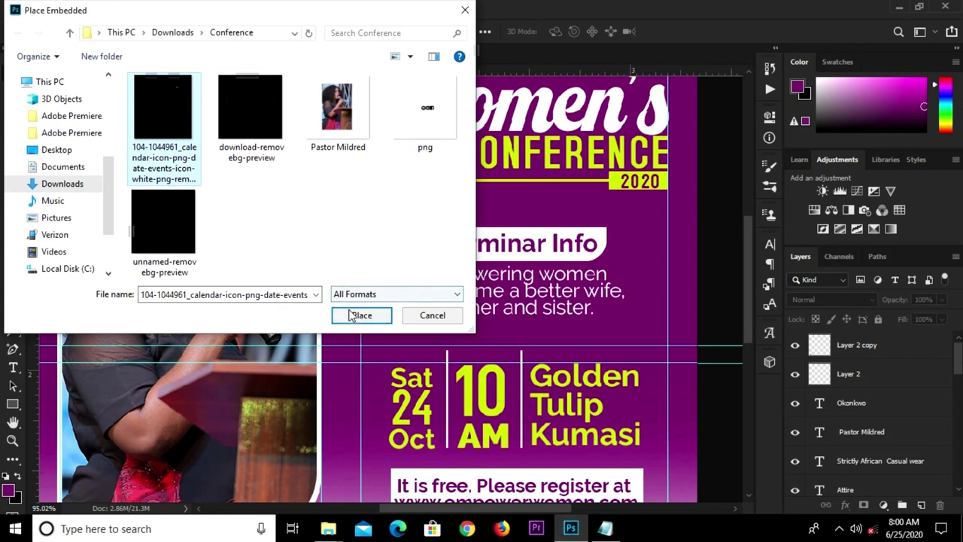
{"action": "left_click", "coordinate": [337, 314]}
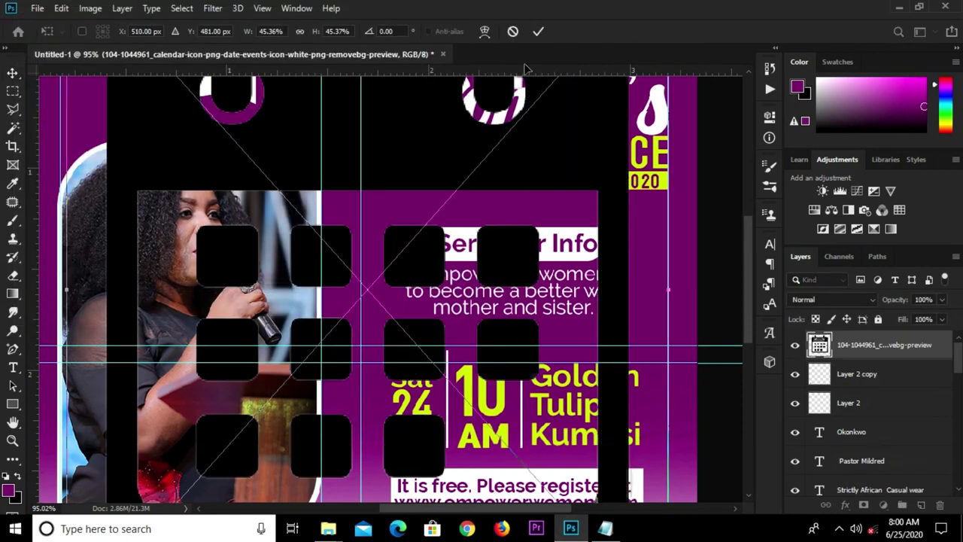
{"action": "key", "text": "Return"}
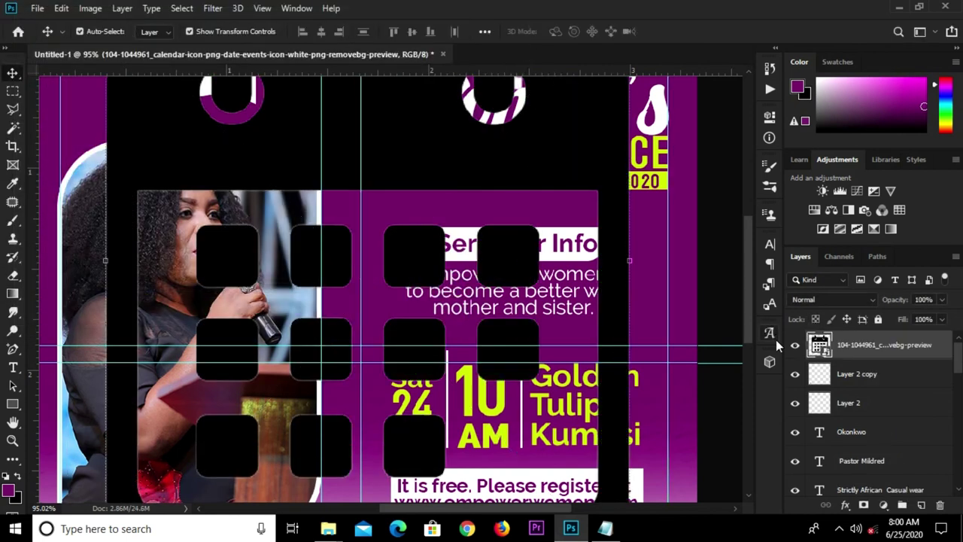
{"action": "left_click", "coordinate": [794, 346]}
Step: Embed the location-pin image in the flyer and hide its layer
{"action": "left_click", "coordinate": [37, 9]}
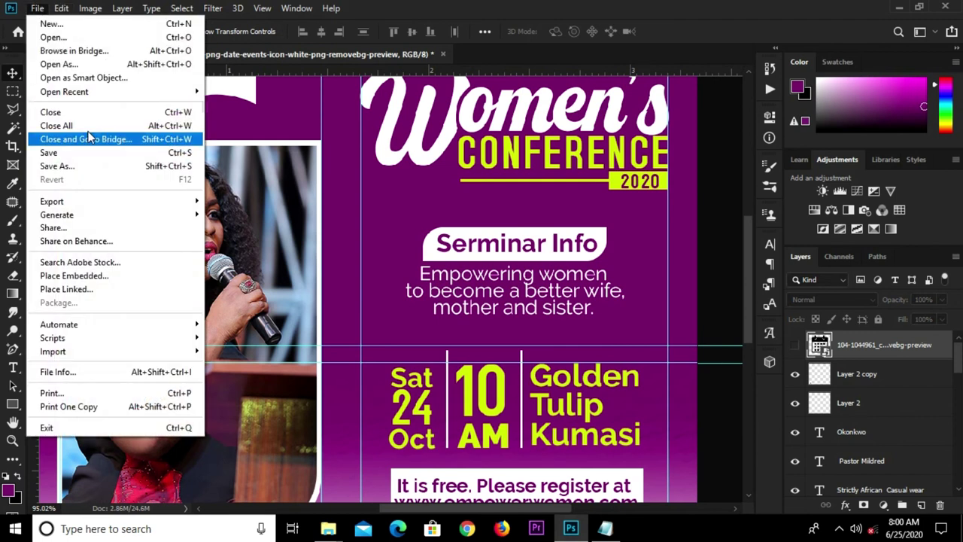
{"action": "left_click", "coordinate": [96, 275]}
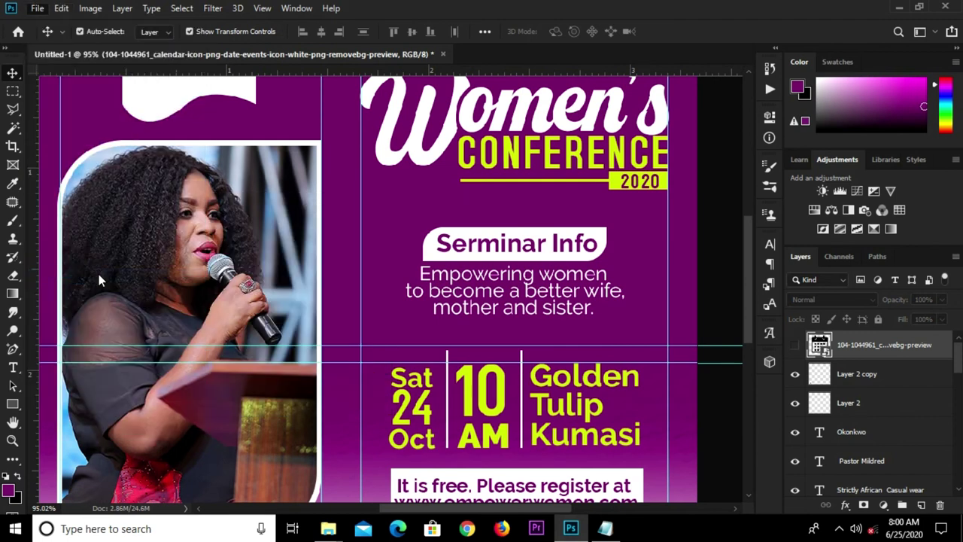
{"action": "left_click", "coordinate": [241, 105]}
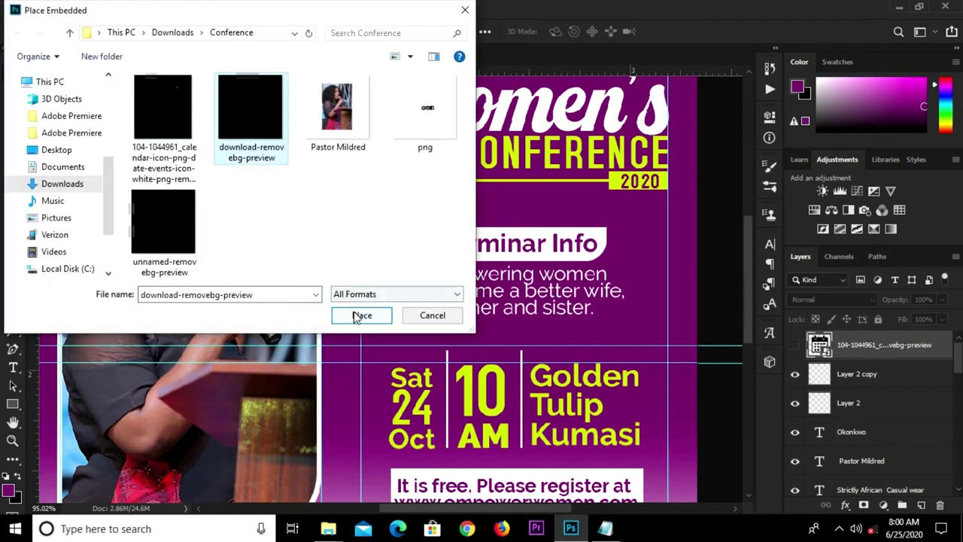
{"action": "left_click", "coordinate": [361, 313]}
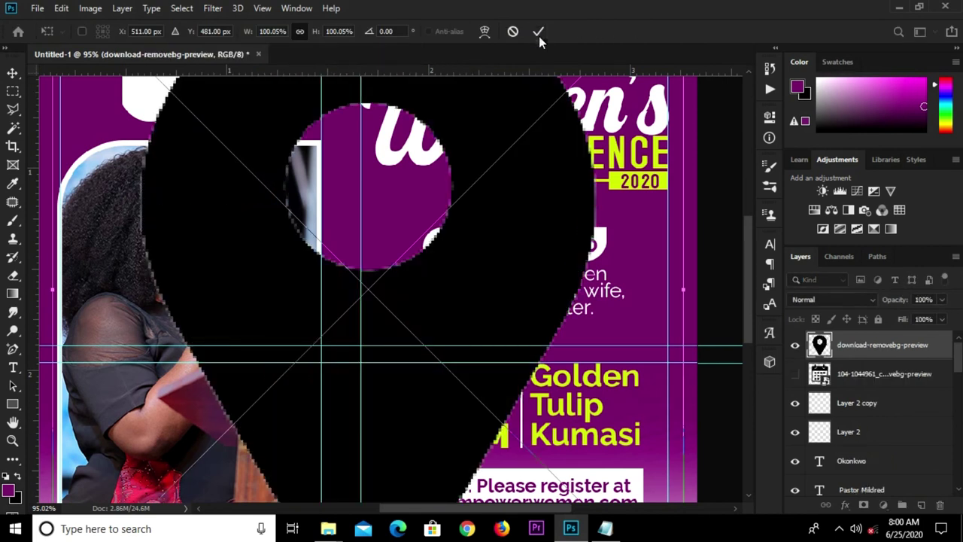
{"action": "key", "text": "Return"}
{"action": "left_click", "coordinate": [794, 344]}
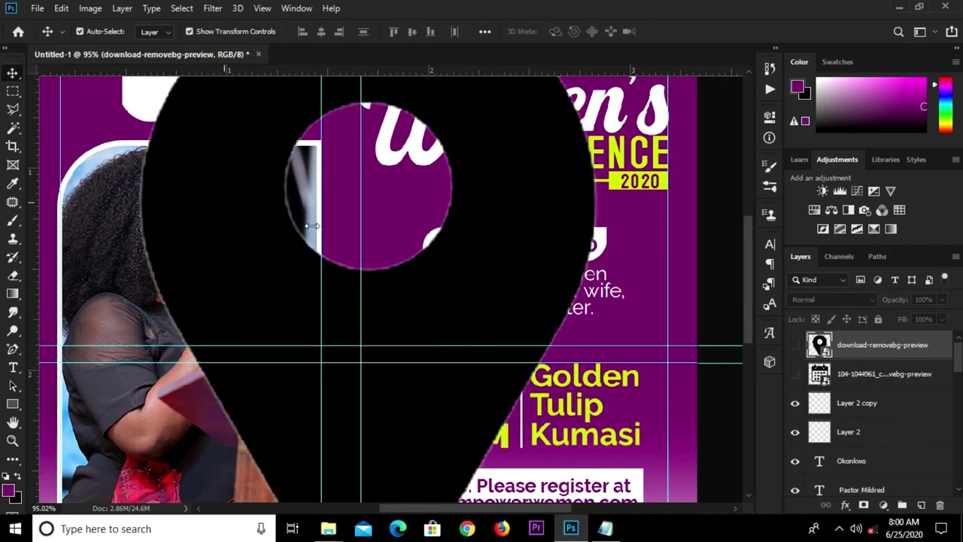
{"action": "left_click", "coordinate": [28, 8]}
{"action": "left_click", "coordinate": [133, 276]}
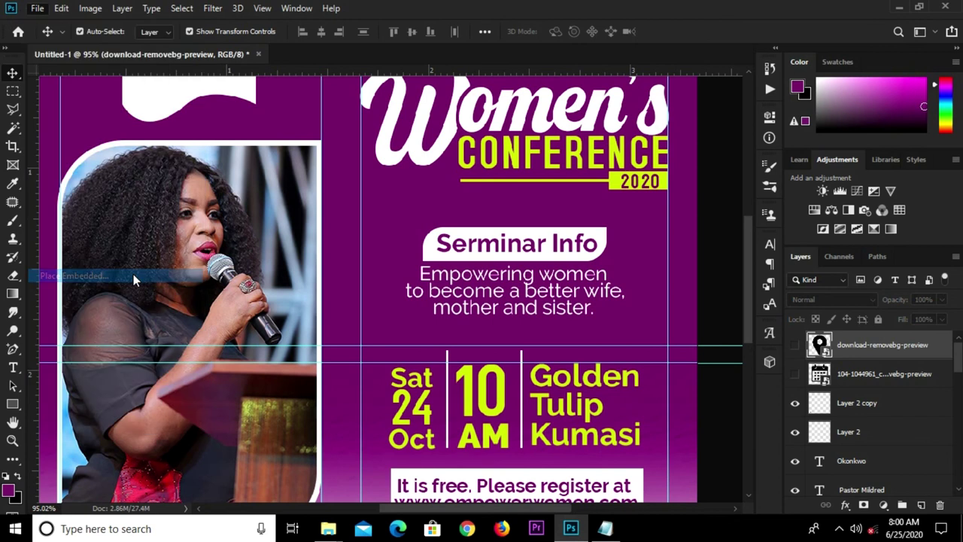
Step: Embed the unnamed-removebg-preview clock image in the flyer
{"action": "left_click", "coordinate": [163, 226]}
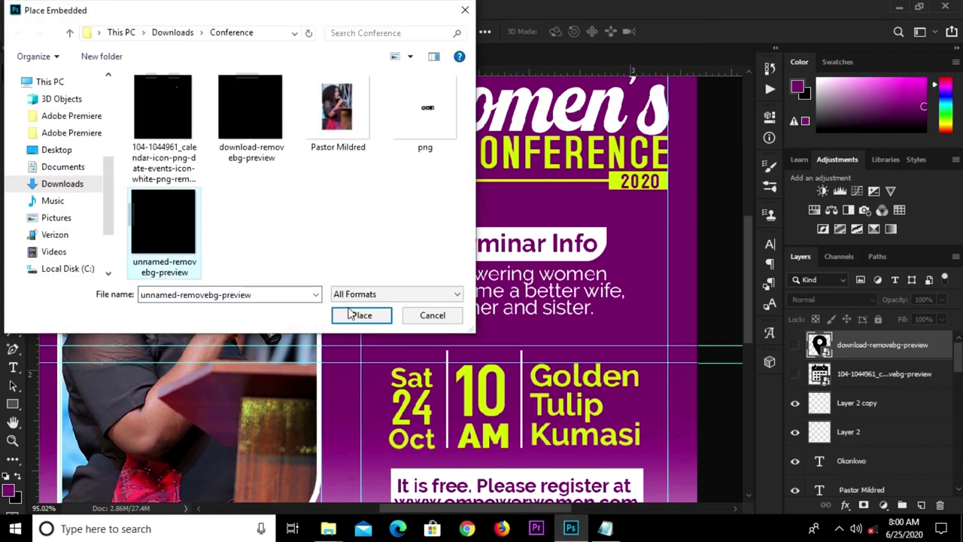
{"action": "left_click", "coordinate": [362, 315]}
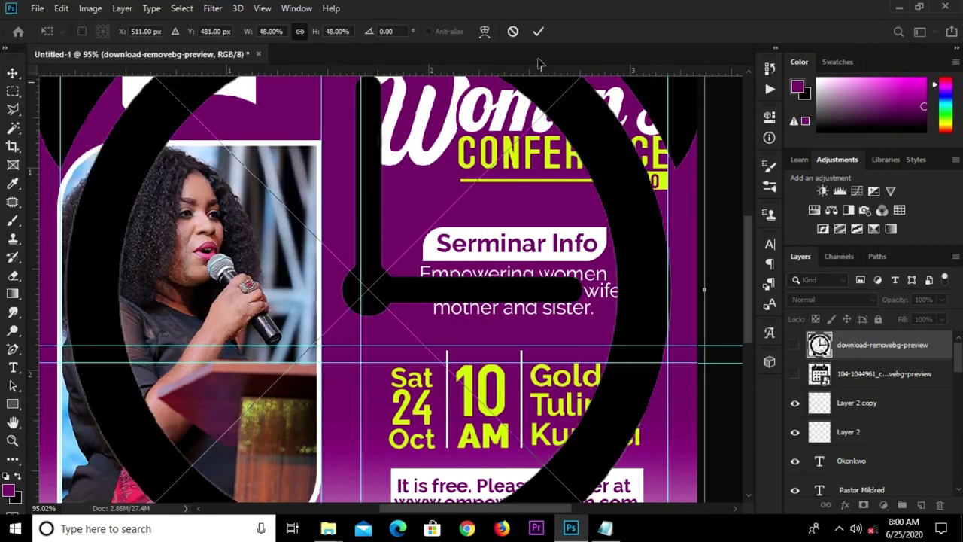
{"action": "key", "text": "Return"}
{"action": "key", "text": "ctrl+0"}
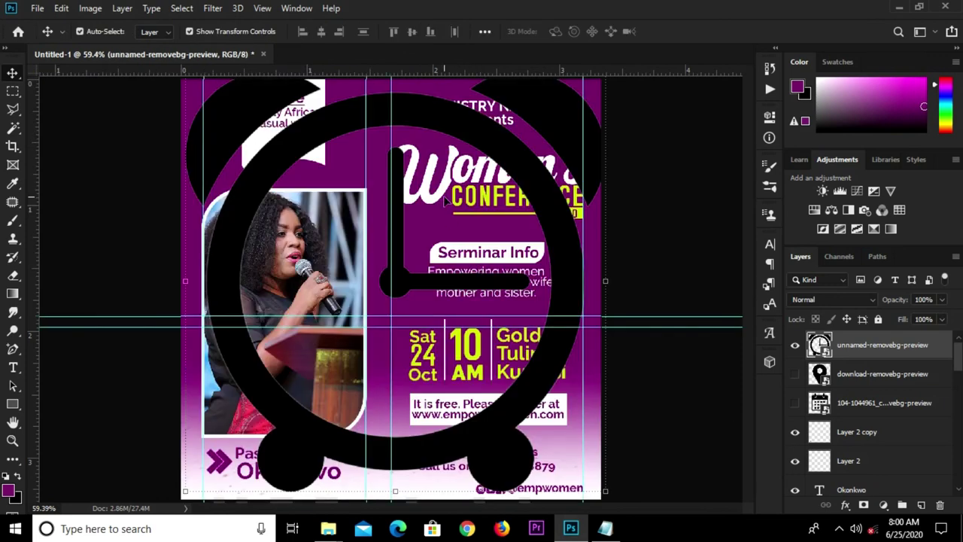
{"action": "scroll", "coordinate": [445, 200], "scroll_direction": "down", "scroll_amount": 1}
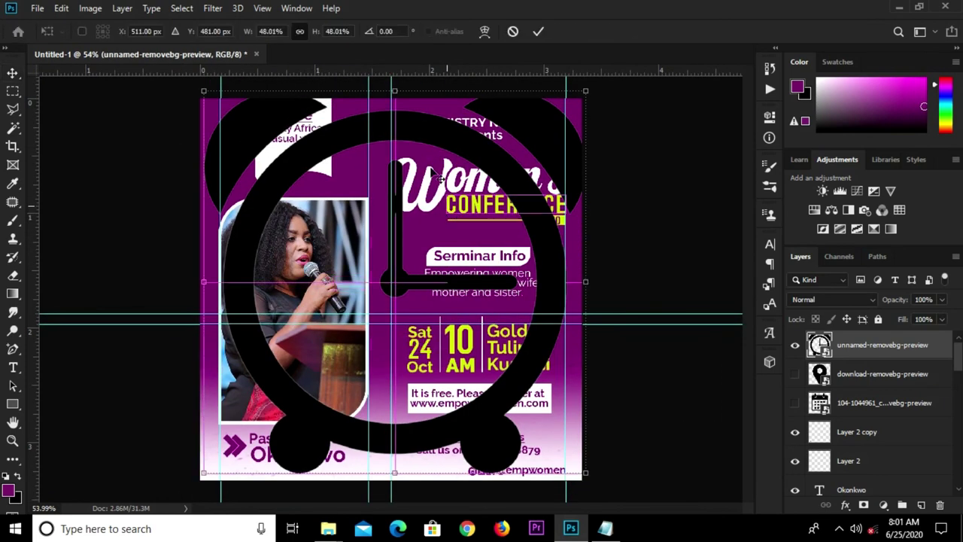
Step: Shrink the clock to a tiny icon centred above 10 AM, then unhide the pin layer
{"action": "mouse_move", "coordinate": [395, 90]}
{"action": "left_mouse_down"}
{"action": "mouse_move", "coordinate": [395, 438]}
{"action": "mouse_move", "coordinate": [451, 324]}
{"action": "left_mouse_up"}
{"action": "scroll", "coordinate": [452, 323], "scroll_direction": "up", "scroll_amount": 5}
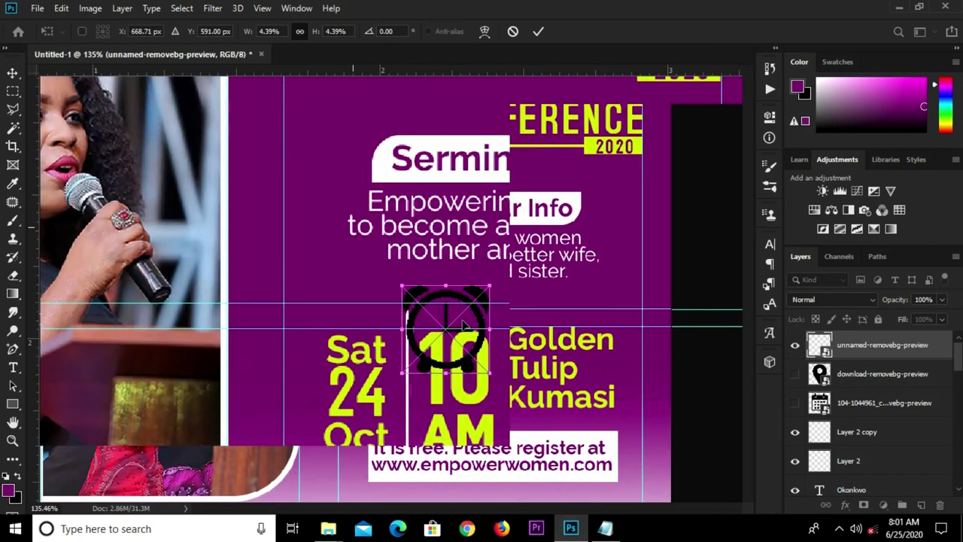
{"action": "scroll", "coordinate": [463, 325], "scroll_direction": "up", "scroll_amount": 2}
{"action": "mouse_move", "coordinate": [439, 266]}
{"action": "left_mouse_down"}
{"action": "mouse_move", "coordinate": [437, 365]}
{"action": "mouse_move", "coordinate": [447, 320]}
{"action": "left_mouse_up"}
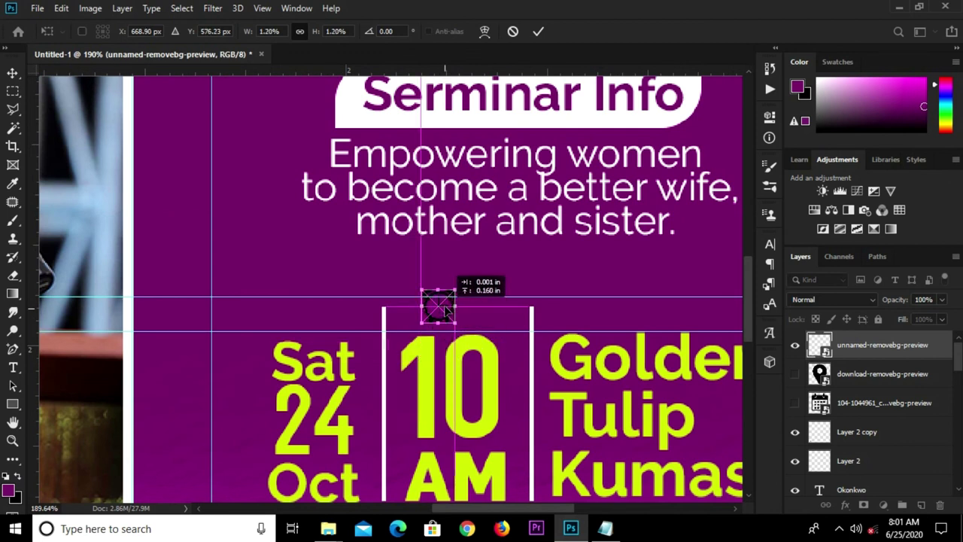
{"action": "key", "text": "Return"}
{"action": "left_click_drag", "start_coordinate": [453, 317], "coordinate": [464, 318]}
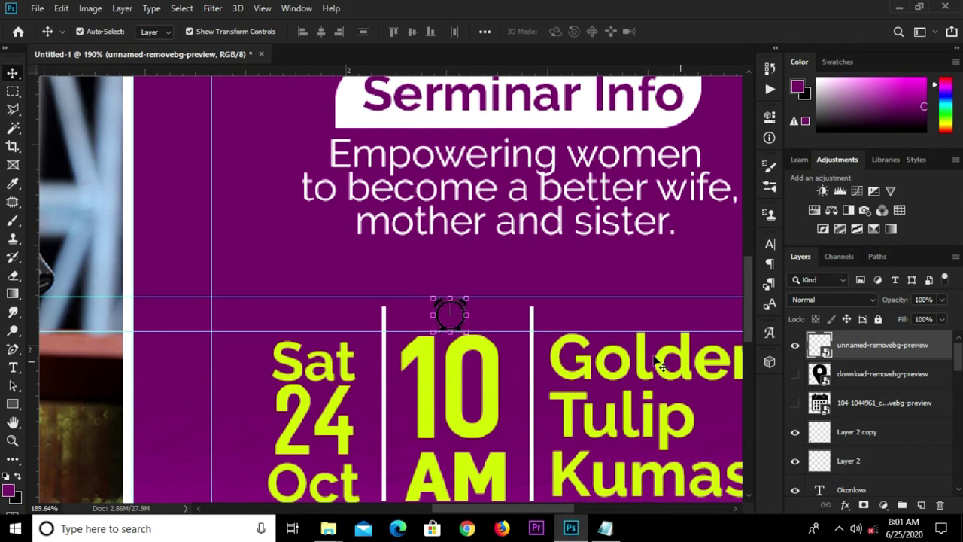
{"action": "left_click", "coordinate": [866, 383]}
{"action": "left_click", "coordinate": [796, 374]}
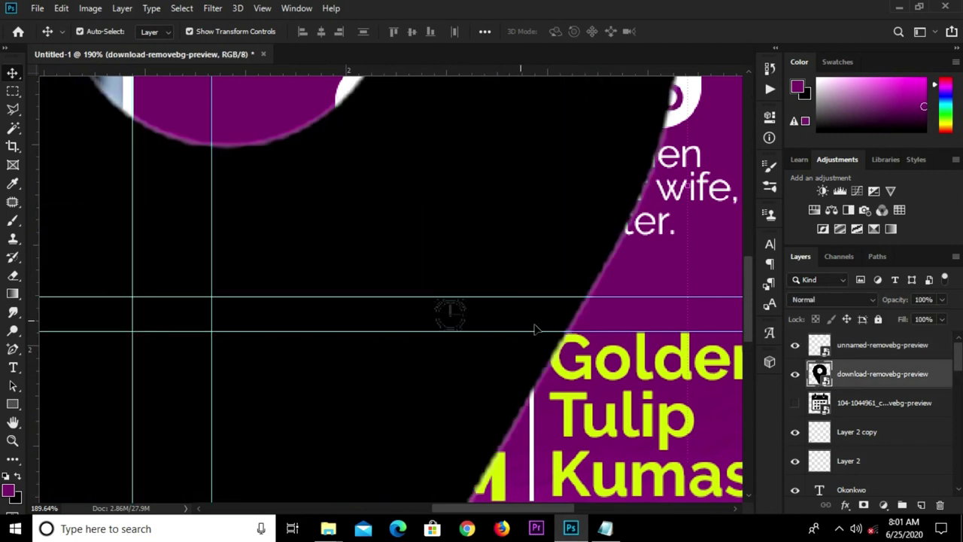
Step: Scale the pin to about 2.5% above Golden Tulip Kumasi, then show the calendar layer
{"action": "scroll", "coordinate": [502, 314], "scroll_direction": "down", "scroll_amount": 3}
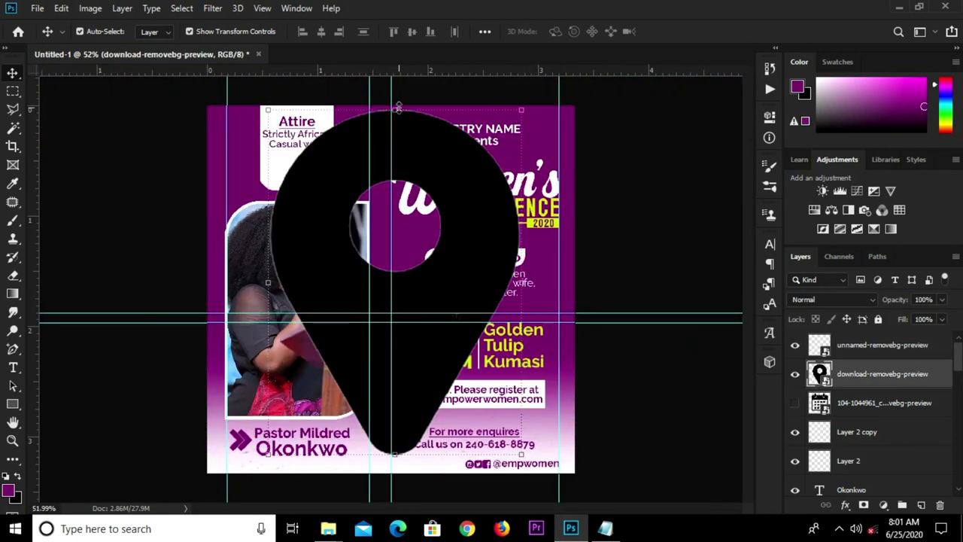
{"action": "key", "text": "ctrl+t"}
{"action": "mouse_move", "coordinate": [397, 109]}
{"action": "left_mouse_down"}
{"action": "mouse_move", "coordinate": [412, 379]}
{"action": "mouse_move", "coordinate": [394, 402]}
{"action": "mouse_move", "coordinate": [395, 435]}
{"action": "left_mouse_up"}
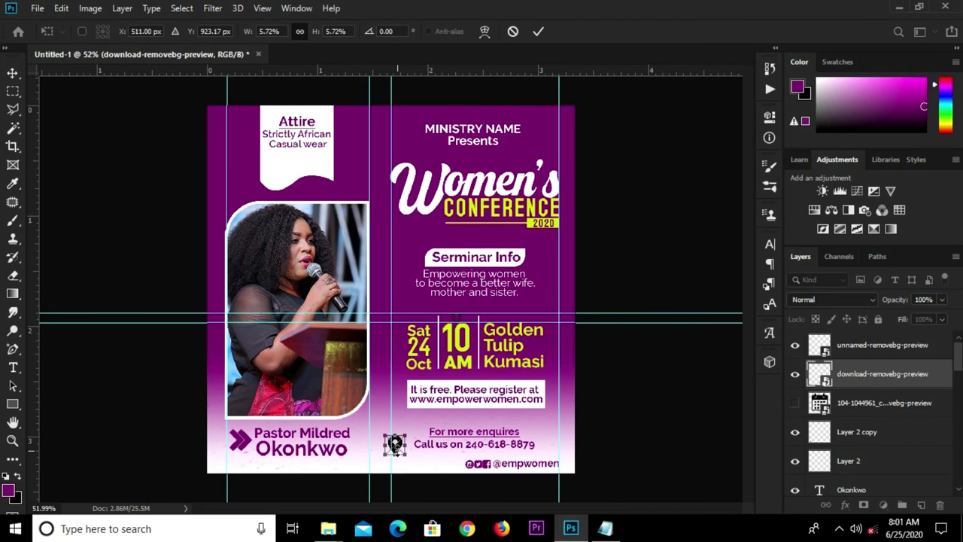
{"action": "scroll", "coordinate": [395, 444], "scroll_direction": "up", "scroll_amount": 2}
{"action": "mouse_move", "coordinate": [395, 462]}
{"action": "left_mouse_down"}
{"action": "mouse_move", "coordinate": [576, 325]}
{"action": "mouse_move", "coordinate": [581, 269]}
{"action": "mouse_move", "coordinate": [565, 294]}
{"action": "mouse_move", "coordinate": [557, 279]}
{"action": "left_mouse_up"}
{"action": "scroll", "coordinate": [568, 287], "scroll_direction": "up", "scroll_amount": 2}
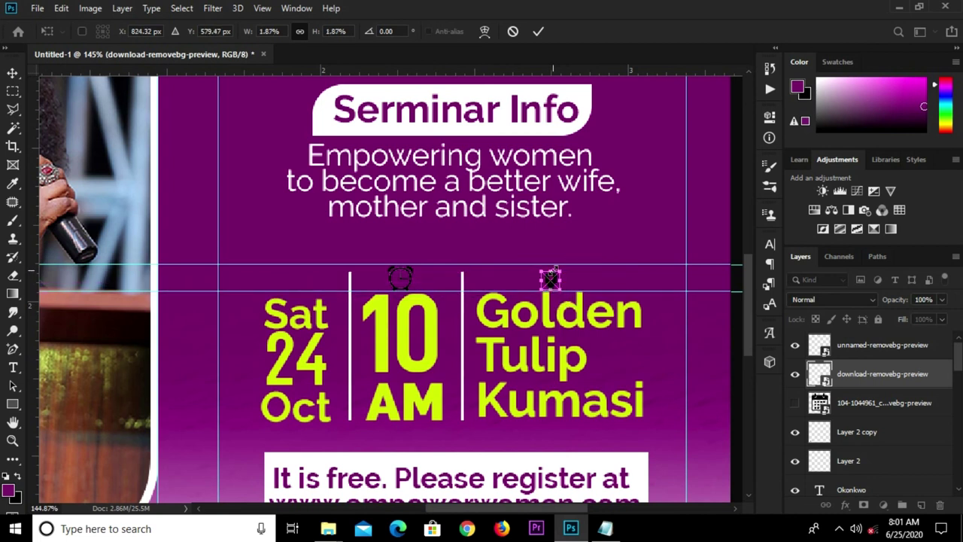
{"action": "left_click_drag", "start_coordinate": [552, 267], "coordinate": [550, 263]}
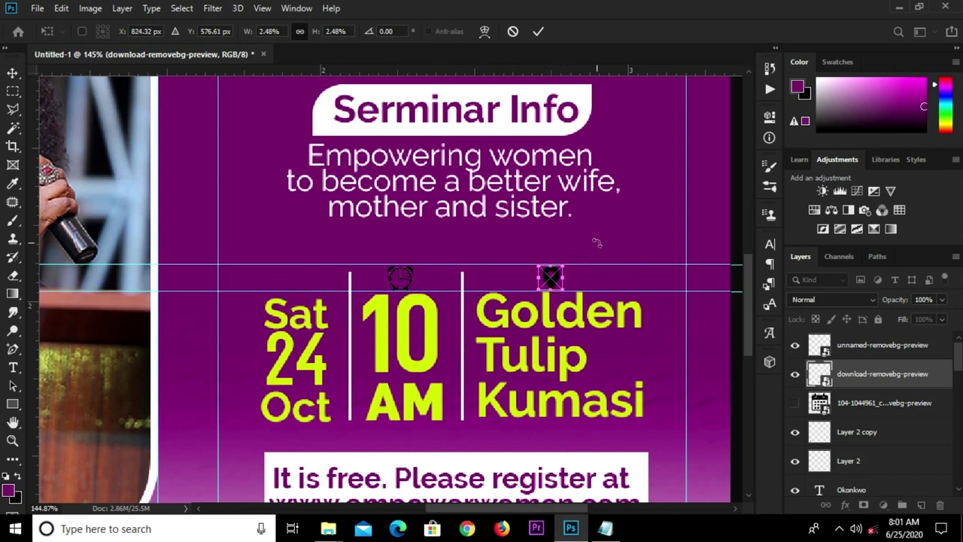
{"action": "key", "text": "Return"}
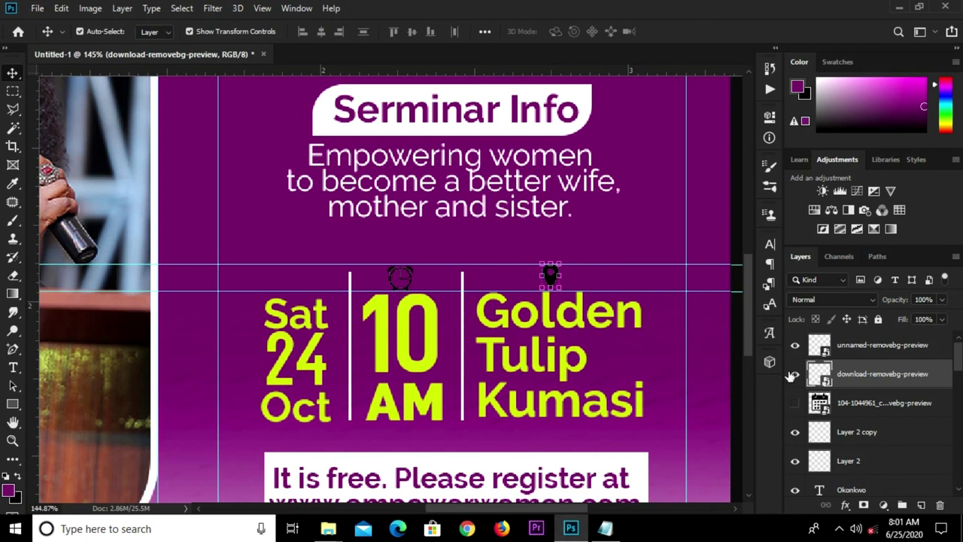
{"action": "left_click", "coordinate": [796, 407]}
Step: Shrink the calendar image to about 1.4% and position it above Sat 24 Oct
{"action": "scroll", "coordinate": [445, 249], "scroll_direction": "down", "scroll_amount": 3}
{"action": "scroll", "coordinate": [404, 224], "scroll_direction": "down", "scroll_amount": 3}
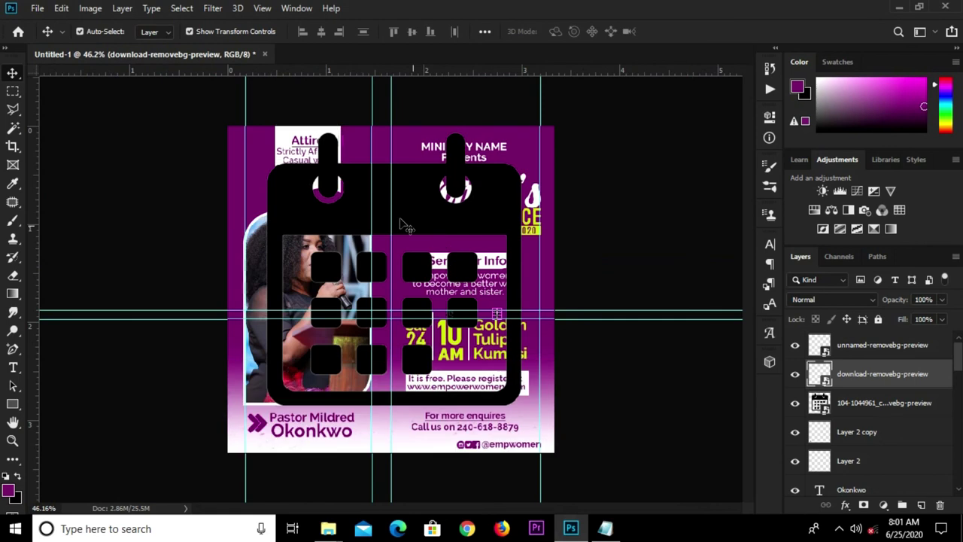
{"action": "left_click", "coordinate": [414, 201]}
{"action": "key", "text": "ctrl+t"}
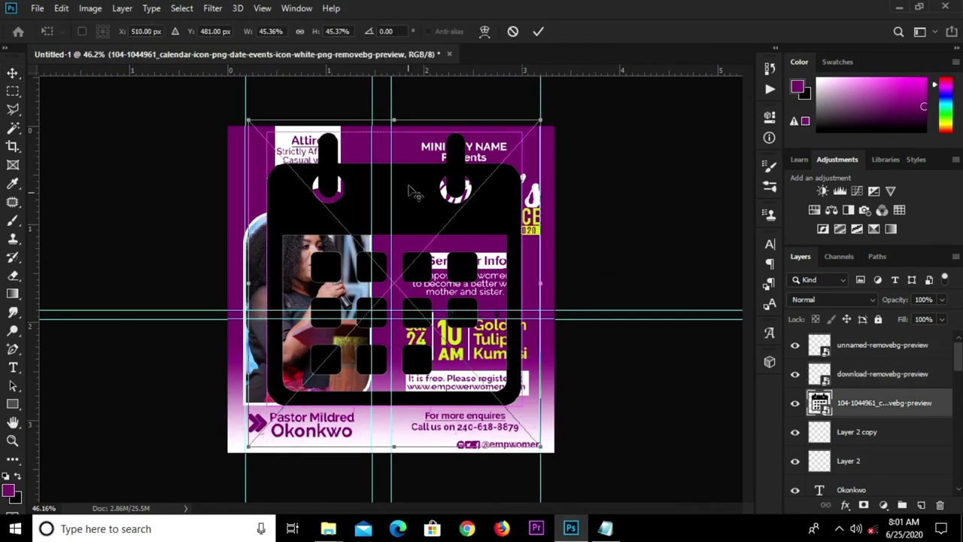
{"action": "mouse_move", "coordinate": [391, 120]}
{"action": "left_mouse_down"}
{"action": "mouse_move", "coordinate": [400, 425]}
{"action": "mouse_move", "coordinate": [426, 318]}
{"action": "mouse_move", "coordinate": [419, 308]}
{"action": "left_mouse_up"}
{"action": "scroll", "coordinate": [419, 307], "scroll_direction": "up", "scroll_amount": 5}
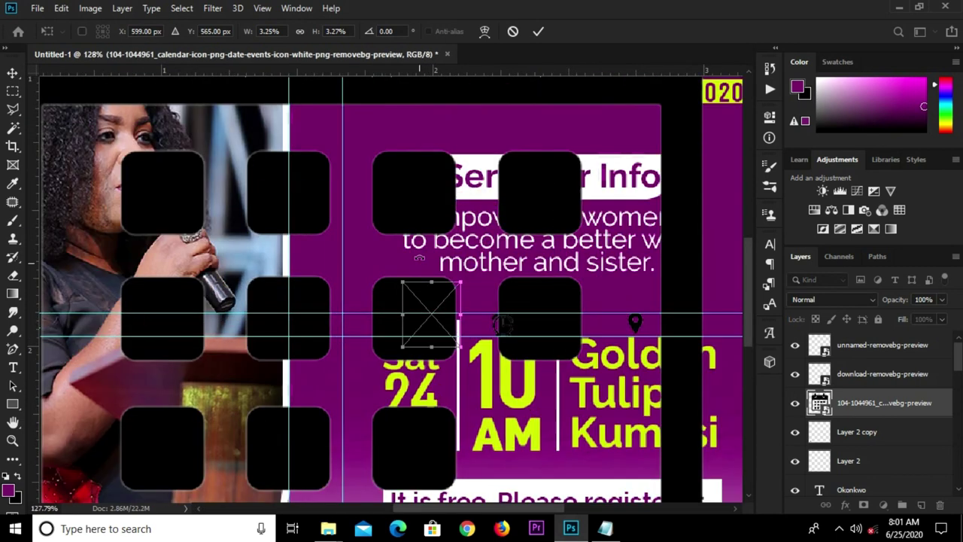
{"action": "mouse_move", "coordinate": [428, 281]}
{"action": "left_mouse_down"}
{"action": "mouse_move", "coordinate": [433, 320]}
{"action": "mouse_move", "coordinate": [414, 335]}
{"action": "left_mouse_up"}
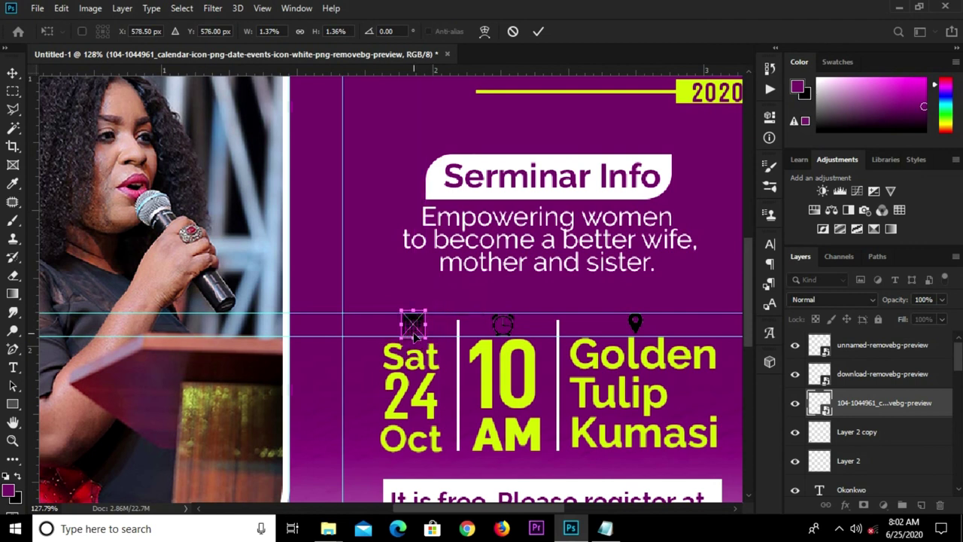
{"action": "left_click", "coordinate": [538, 32]}
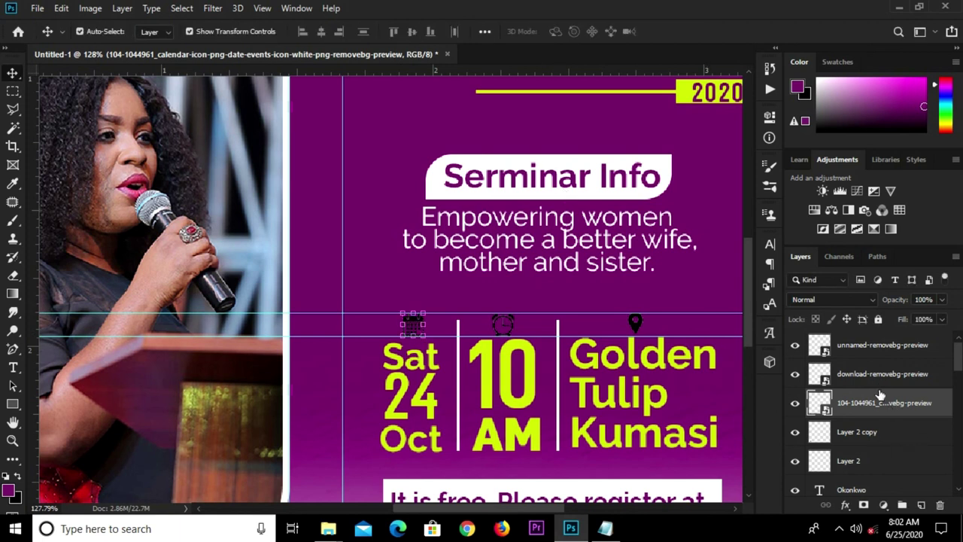
{"action": "left_click", "coordinate": [868, 353], "text": "shift"}
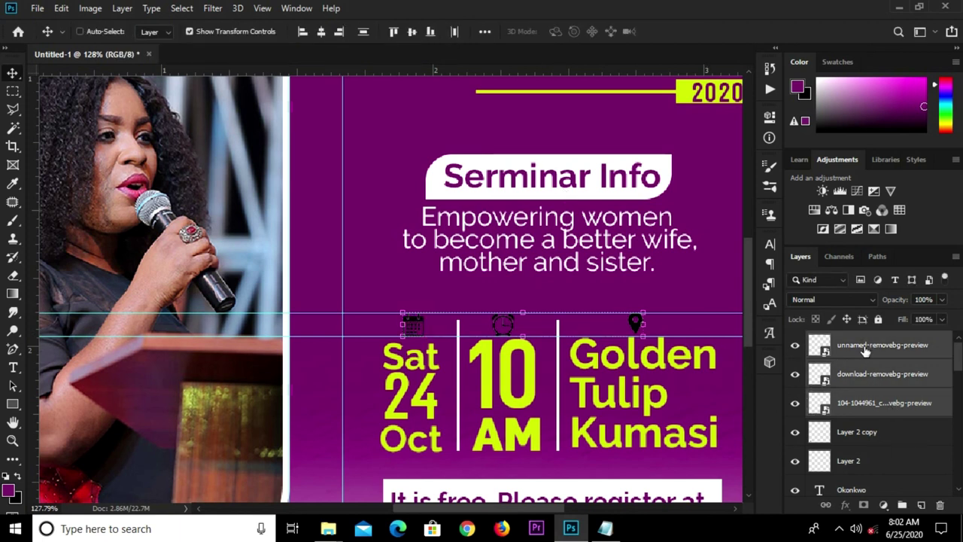
Step: Group the calendar, clock and pin icon layers into Group 4
{"action": "key", "text": "ctrl+g"}
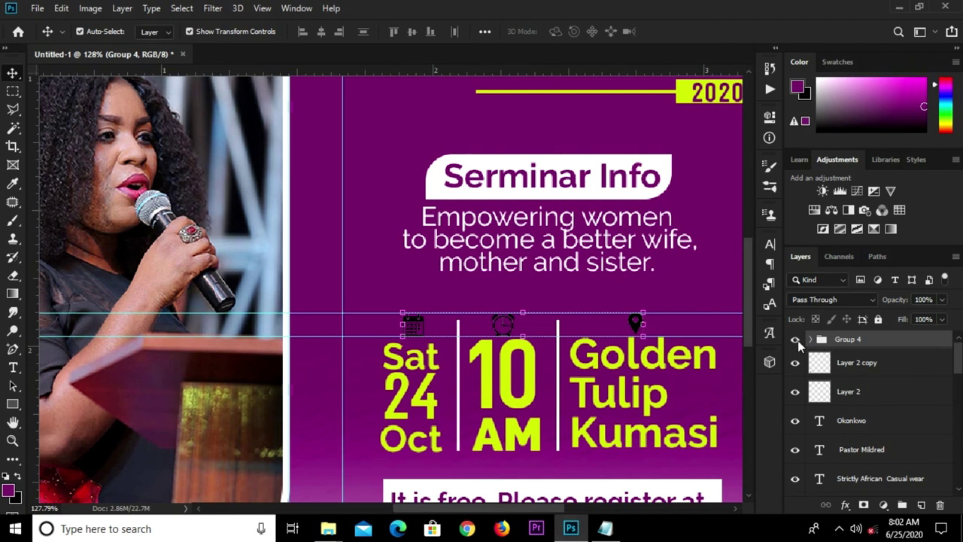
{"action": "left_click", "coordinate": [795, 340]}
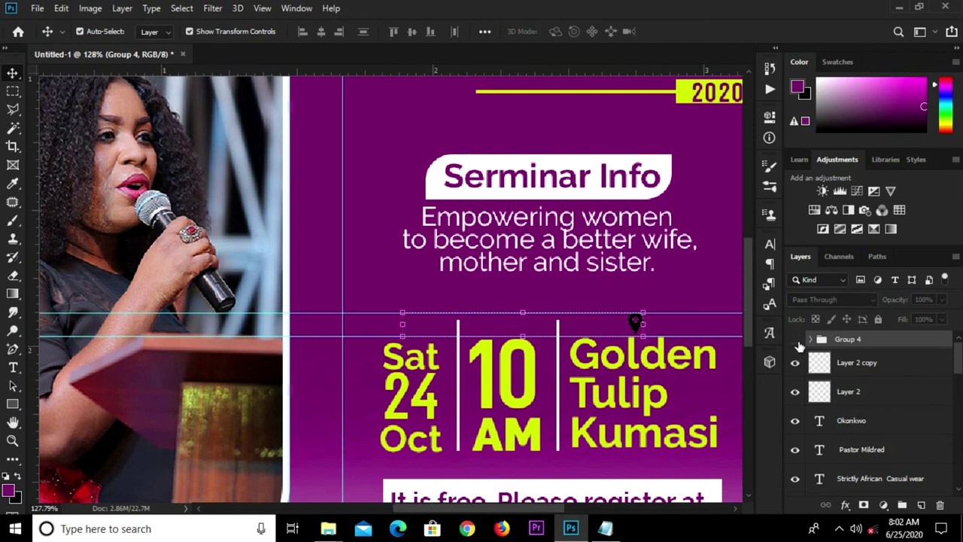
{"action": "left_click", "coordinate": [795, 341]}
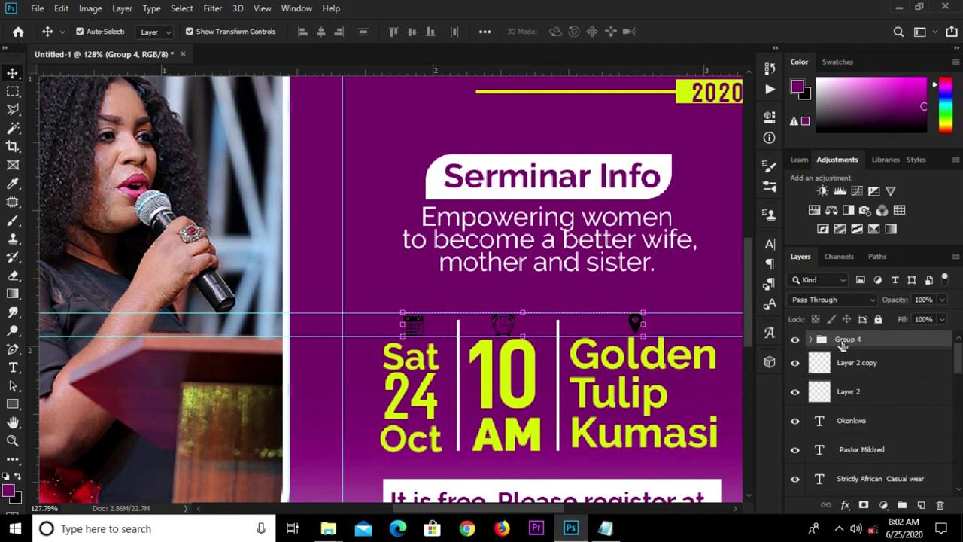
Step: Apply a #ffffff Color Overlay effect to the icon group
{"action": "left_click", "coordinate": [847, 504]}
{"action": "left_click", "coordinate": [858, 443]}
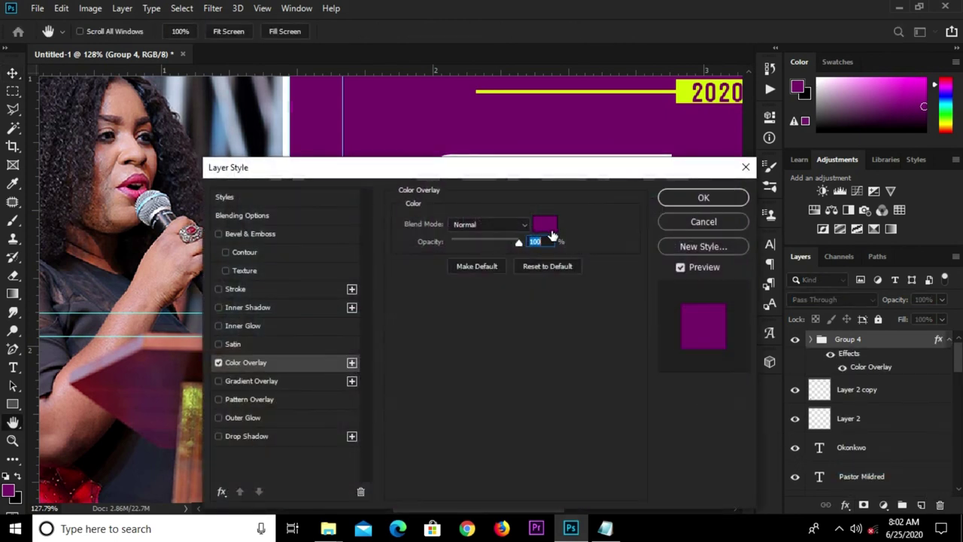
{"action": "left_click", "coordinate": [544, 224]}
{"action": "type", "text": "ffffff"}
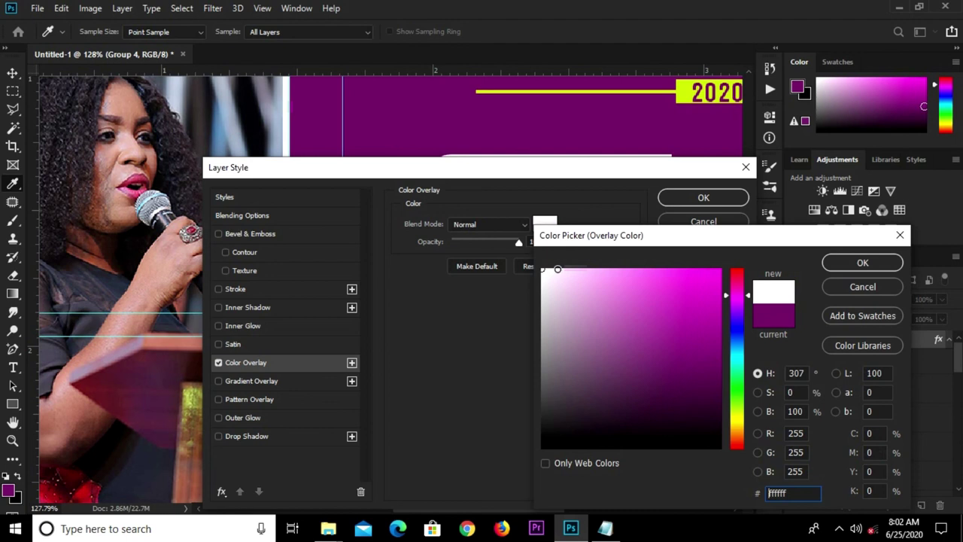
{"action": "left_click", "coordinate": [861, 263]}
{"action": "left_click", "coordinate": [702, 198]}
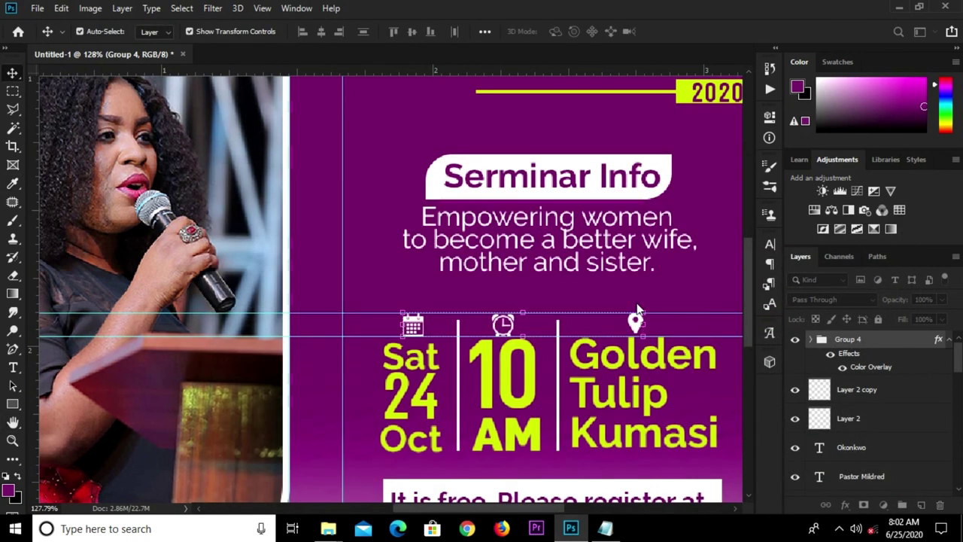
{"action": "key", "text": "ctrl+0"}
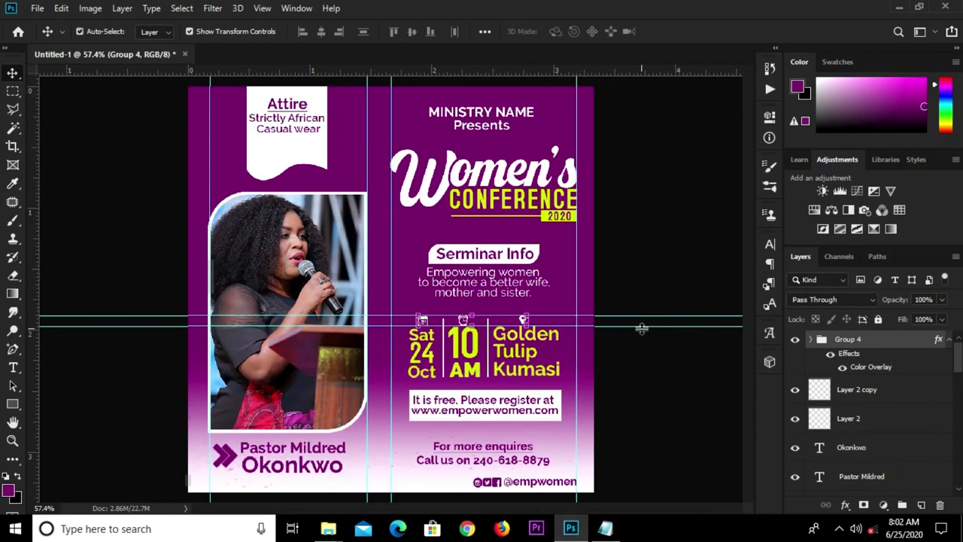
Step: Deselect the icons, clear all guides, and add a new empty Layer 3
{"action": "left_click", "coordinate": [632, 258]}
{"action": "left_click", "coordinate": [262, 8]}
{"action": "left_click", "coordinate": [323, 353]}
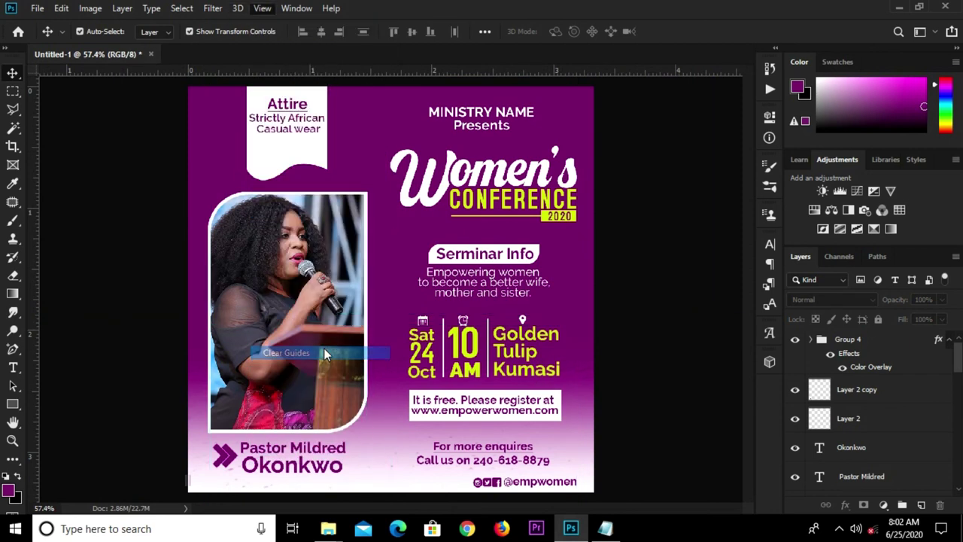
{"action": "left_click_drag", "start_coordinate": [854, 418], "coordinate": [870, 408]}
{"action": "left_click", "coordinate": [919, 504]}
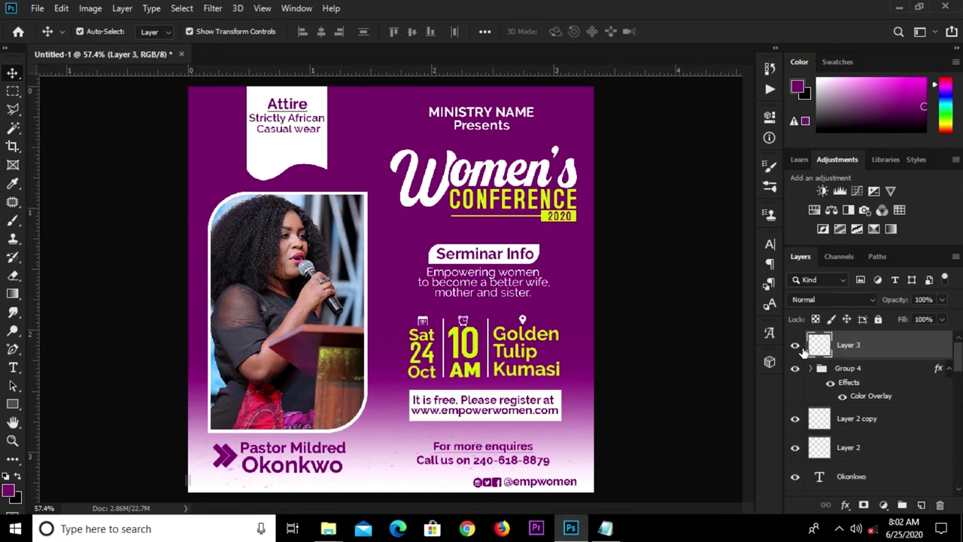
Step: Set the foreground colour to magenta de02c6, copied from the notes
{"action": "right_click", "coordinate": [13, 219]}
{"action": "left_click", "coordinate": [75, 220]}
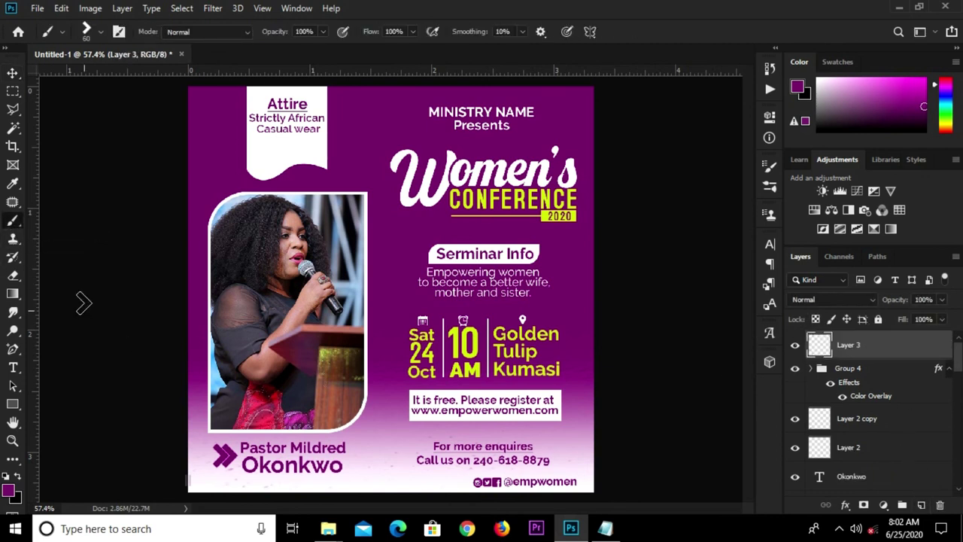
{"action": "left_click", "coordinate": [9, 489]}
{"action": "mouse_move", "coordinate": [605, 528]}
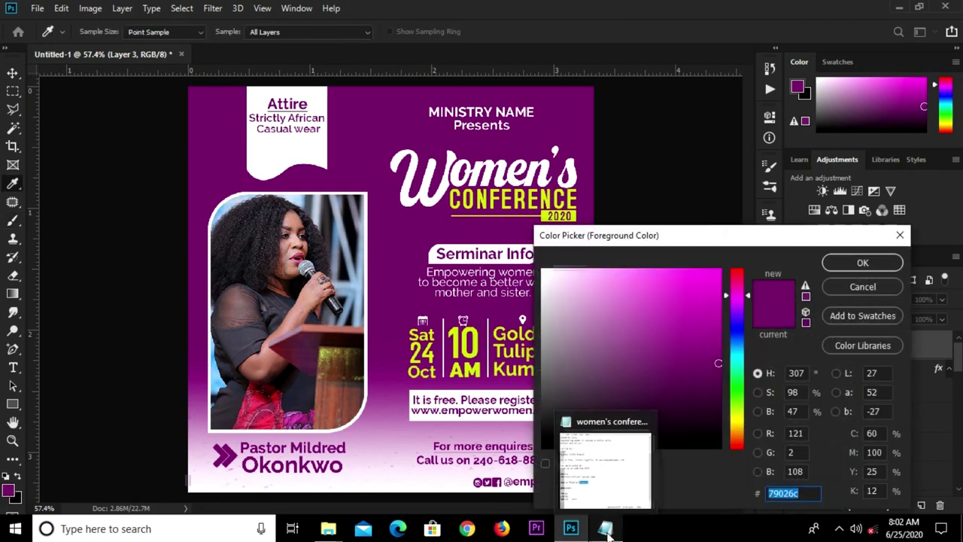
{"action": "left_click", "coordinate": [594, 479]}
{"action": "mouse_move", "coordinate": [255, 426]}
{"action": "left_mouse_down"}
{"action": "mouse_move", "coordinate": [218, 426]}
{"action": "mouse_move", "coordinate": [222, 439]}
{"action": "left_mouse_up"}
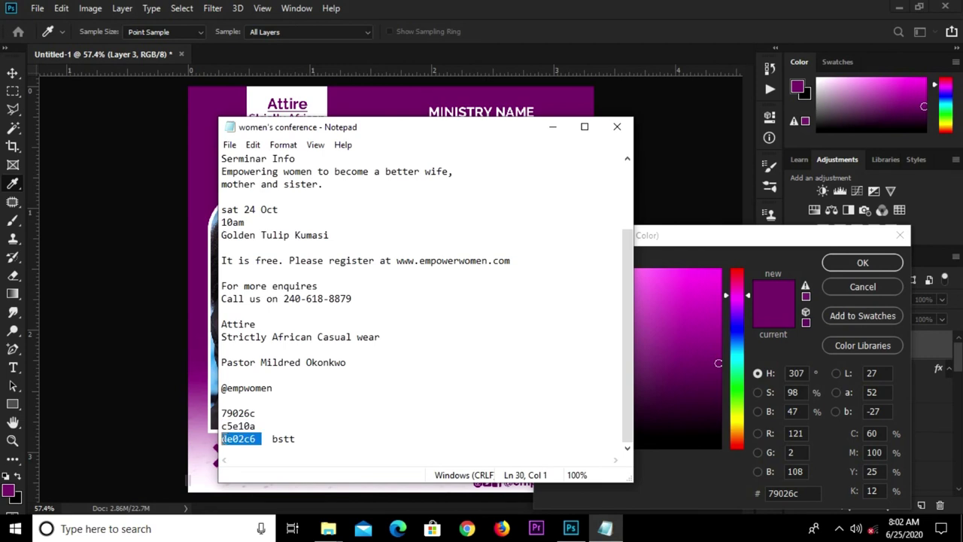
{"action": "right_click", "coordinate": [222, 438]}
{"action": "left_click", "coordinate": [272, 269]}
{"action": "left_click", "coordinate": [802, 491]}
{"action": "key", "text": "ctrl+v"}
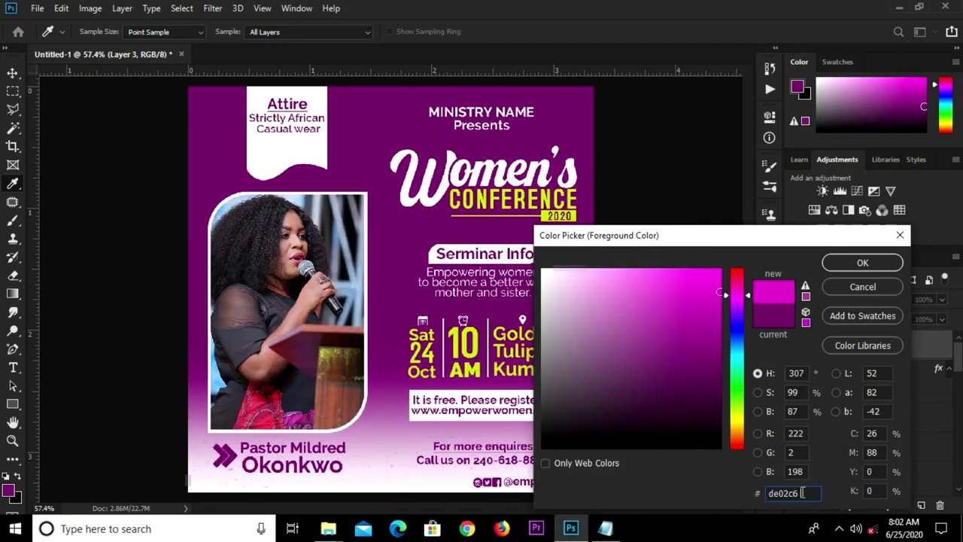
{"action": "left_click", "coordinate": [862, 263]}
Step: Paint one large dab over the photo with an 1100 px soft round brush
{"action": "key", "text": "b"}
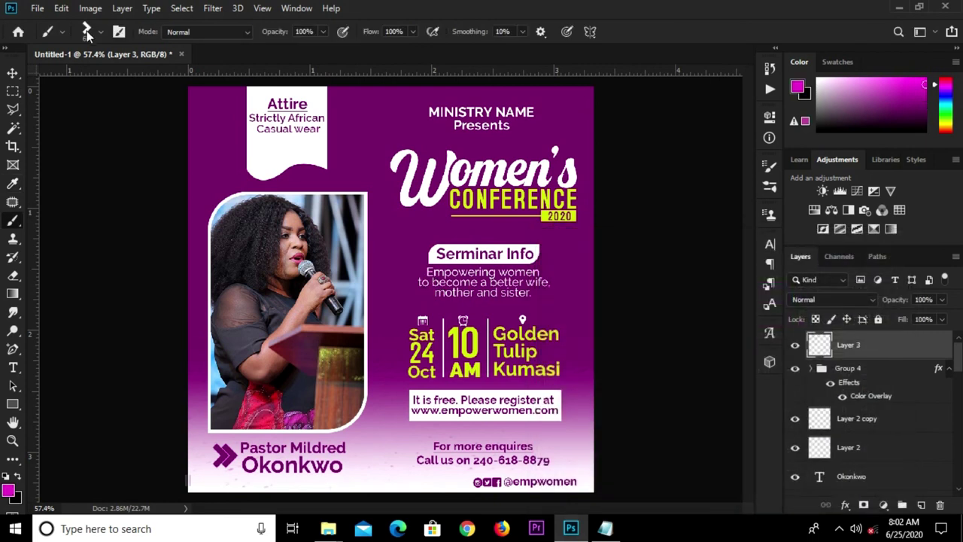
{"action": "left_click", "coordinate": [88, 36]}
{"action": "left_click", "coordinate": [74, 138]}
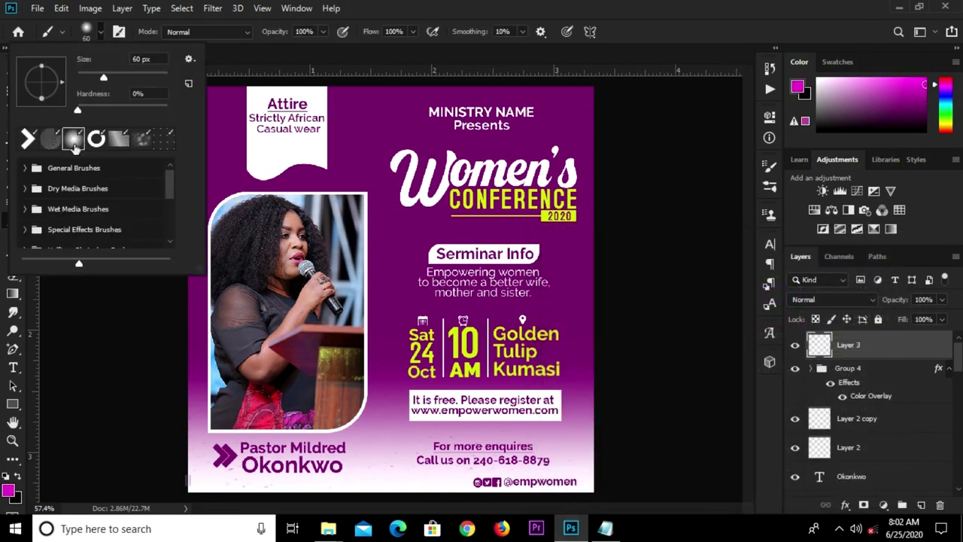
{"action": "left_click", "coordinate": [463, 6]}
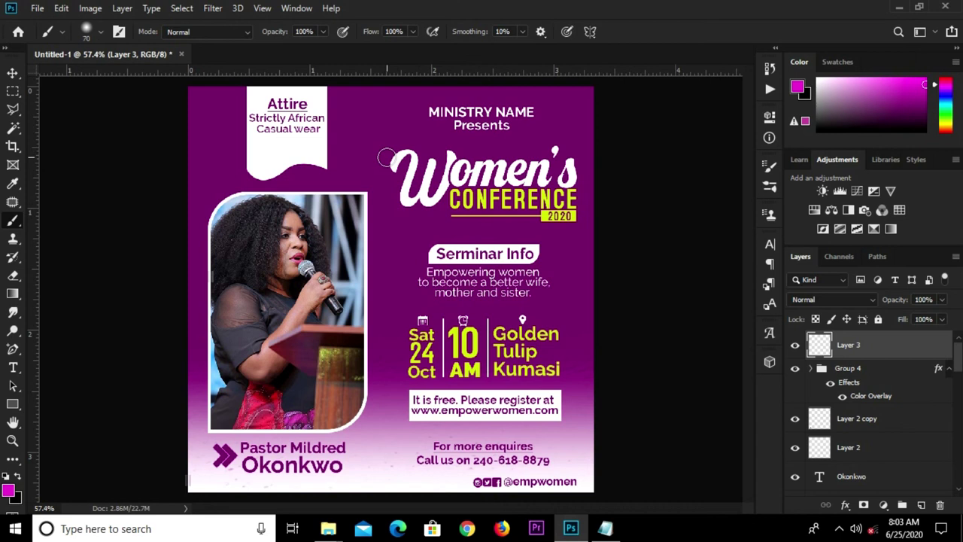
{"action": "key", "text": "bracketright"}
{"action": "key", "text": "bracketright"}
{"action": "key", "text": "bracketright"}
{"action": "key", "text": "bracketright"}
{"action": "key", "text": "bracketright"}
{"action": "key", "text": "bracketright"}
{"action": "key", "text": "bracketright"}
{"action": "key", "text": "bracketright"}
{"action": "key", "text": "bracketright"}
{"action": "key", "text": "bracketright"}
{"action": "key", "text": "bracketleft"}
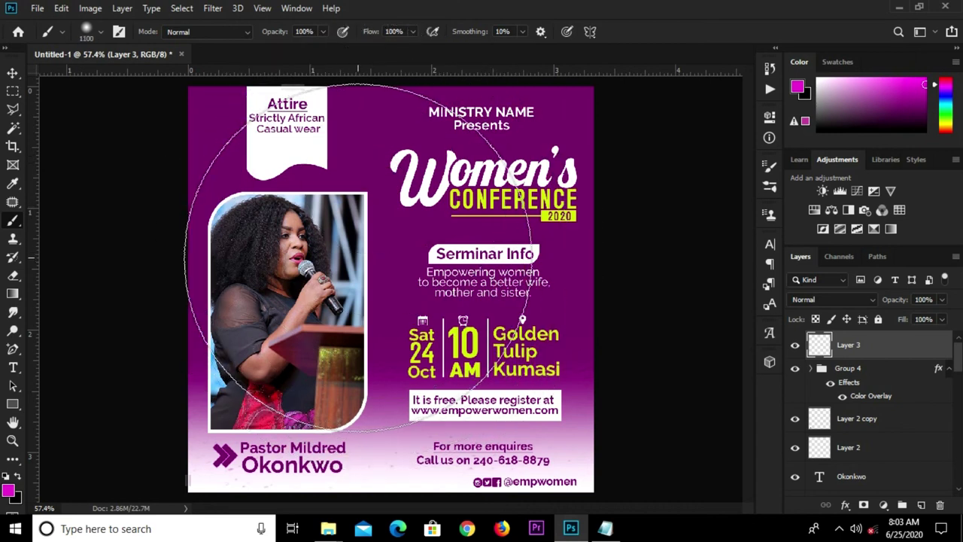
{"action": "left_click", "coordinate": [358, 258]}
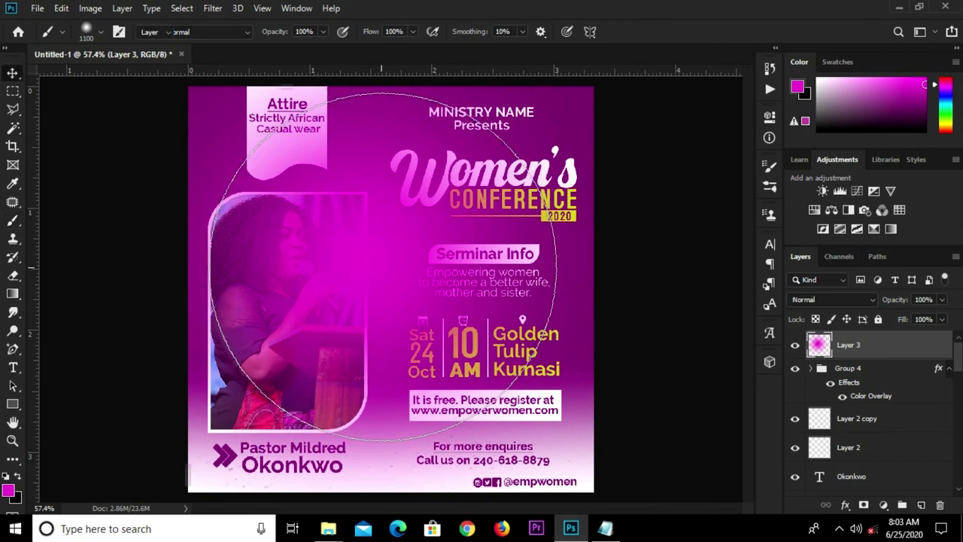
Step: Move Layer 3 just above Color Fill 1 and set its blend mode to Screen
{"action": "key", "text": "v"}
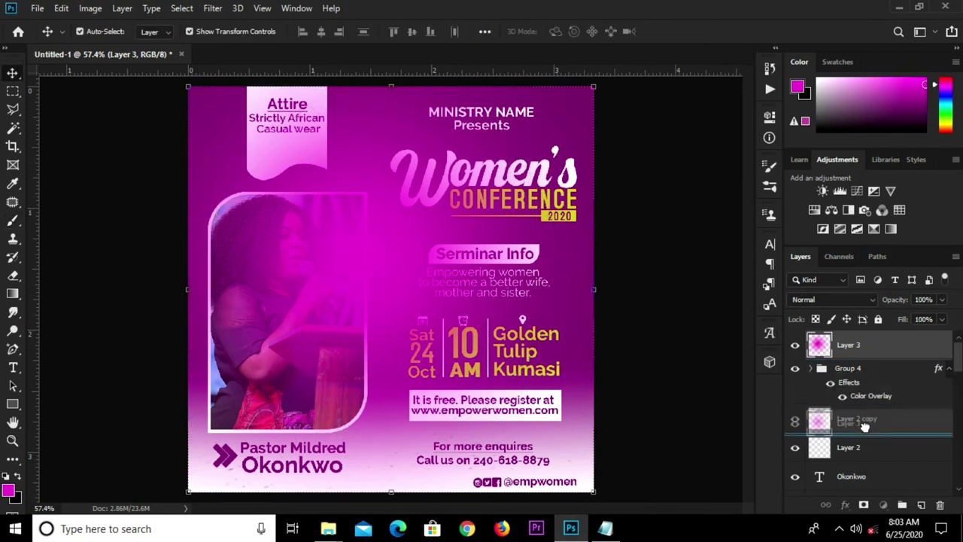
{"action": "scroll", "coordinate": [873, 421], "scroll_direction": "down", "scroll_amount": 2}
{"action": "scroll", "coordinate": [873, 422], "scroll_direction": "down", "scroll_amount": 2}
{"action": "scroll", "coordinate": [873, 421], "scroll_direction": "down", "scroll_amount": 3}
{"action": "scroll", "coordinate": [873, 422], "scroll_direction": "down", "scroll_amount": 2}
{"action": "scroll", "coordinate": [872, 422], "scroll_direction": "down", "scroll_amount": 2}
{"action": "scroll", "coordinate": [873, 422], "scroll_direction": "down", "scroll_amount": 2}
{"action": "left_click_drag", "start_coordinate": [875, 505], "coordinate": [867, 440]}
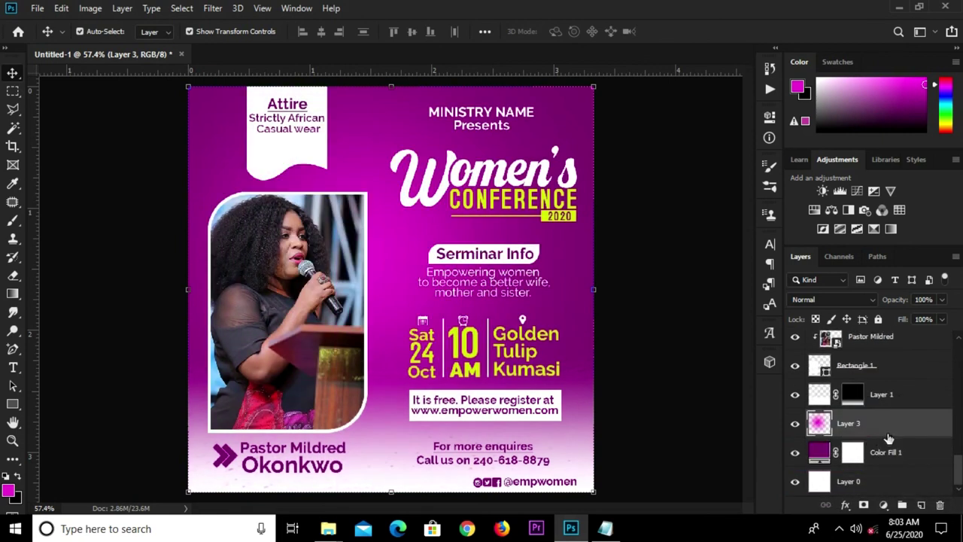
{"action": "left_click", "coordinate": [830, 300]}
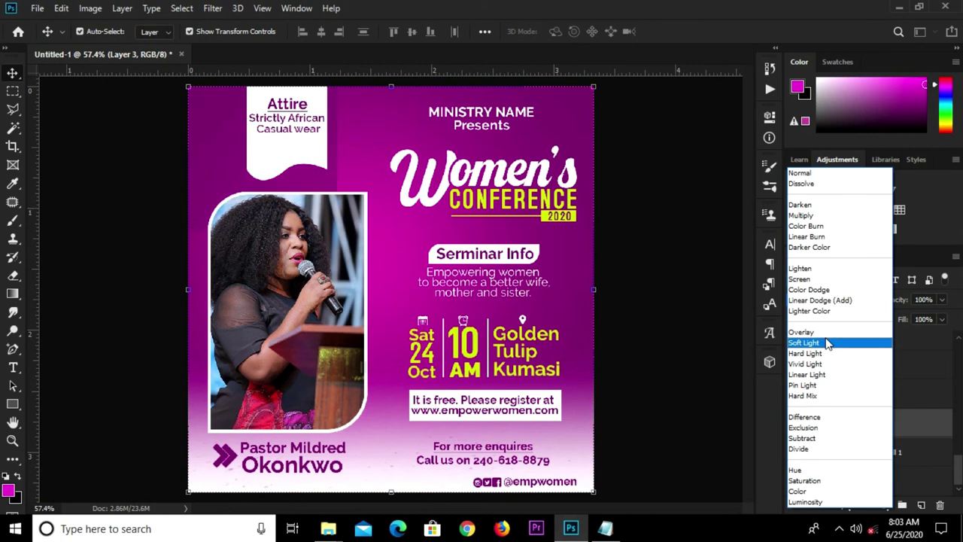
{"action": "left_click", "coordinate": [820, 279]}
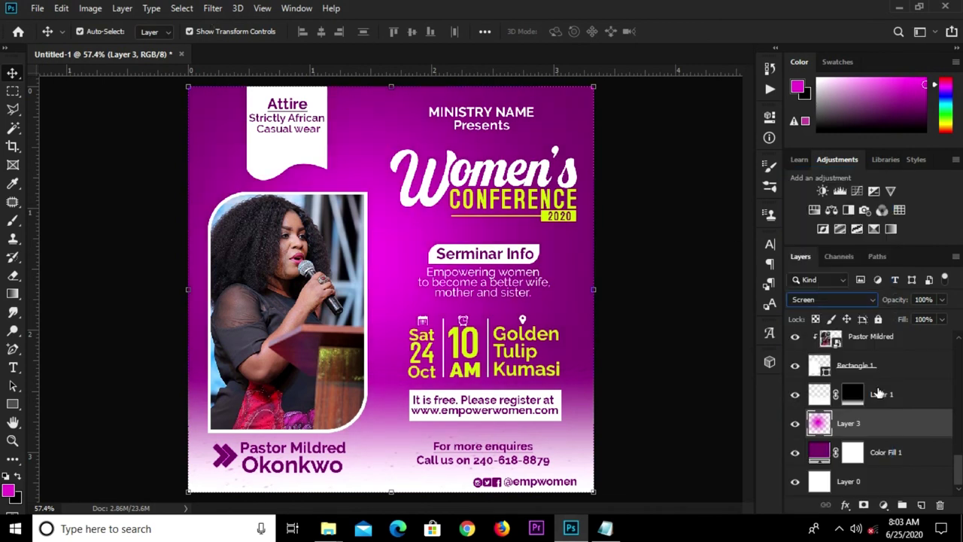
Step: Convert Layer 3 to a Smart Object and apply a 153.2 px Gaussian Blur
{"action": "right_click", "coordinate": [879, 422]}
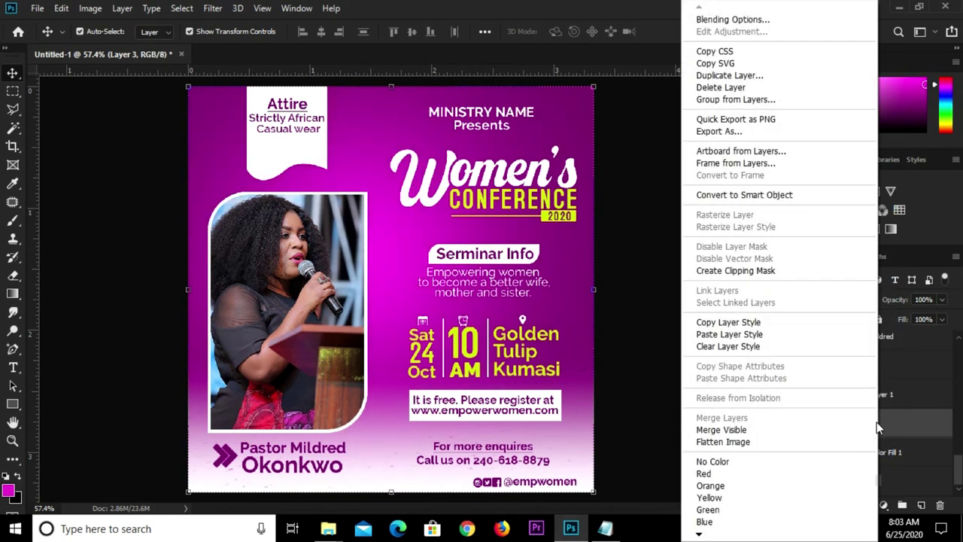
{"action": "left_click", "coordinate": [719, 196]}
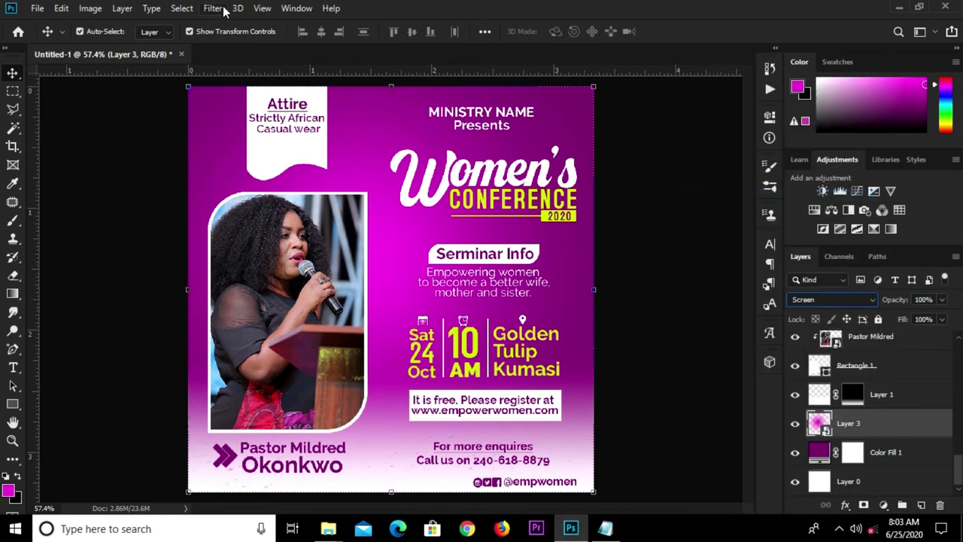
{"action": "left_click", "coordinate": [213, 8]}
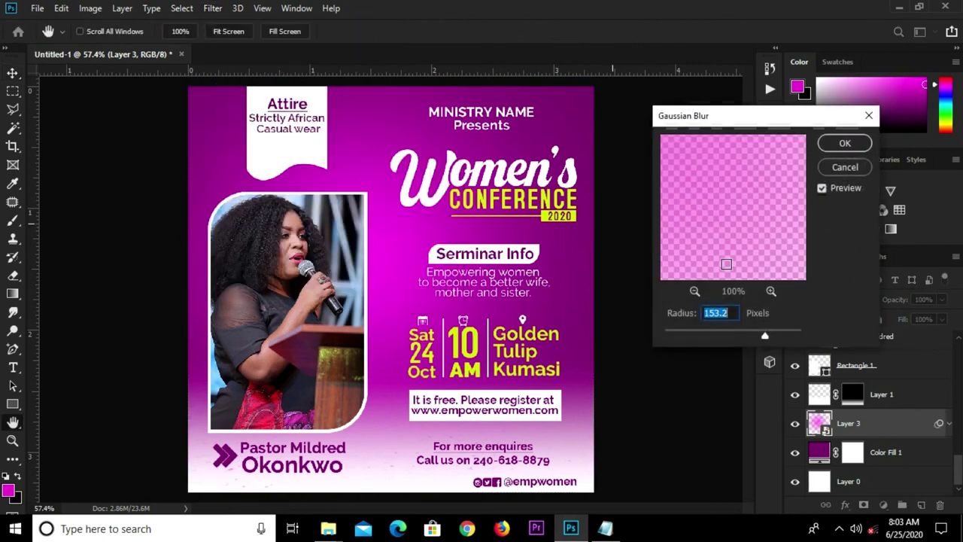
{"action": "left_click", "coordinate": [841, 147]}
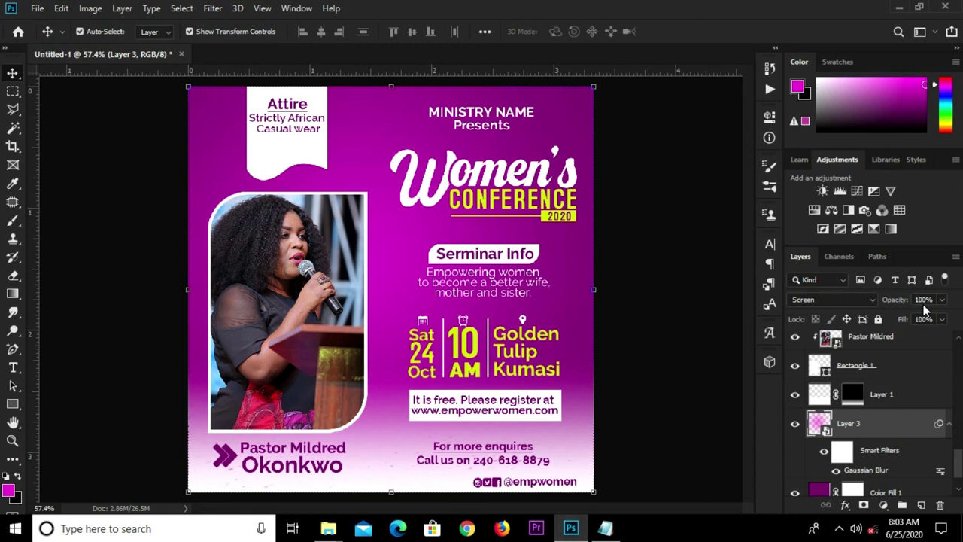
Step: Lower Layer 3's opacity to 48%
{"action": "left_click", "coordinate": [933, 299]}
{"action": "left_click_drag", "start_coordinate": [942, 314], "coordinate": [909, 316]}
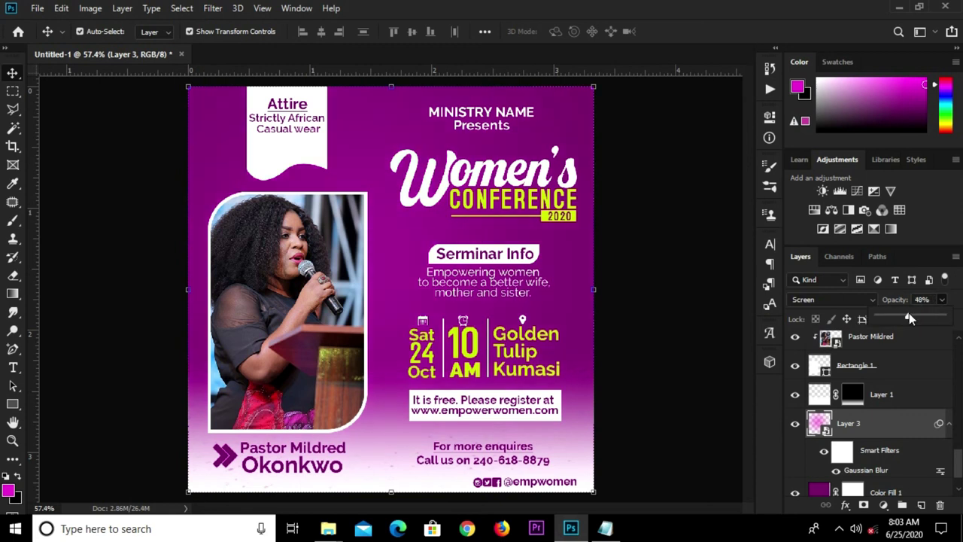
{"action": "left_click", "coordinate": [609, 228]}
{"action": "scroll", "coordinate": [543, 304], "scroll_direction": "down", "scroll_amount": 1, "text": "alt"}
{"action": "scroll", "coordinate": [543, 304], "scroll_direction": "up", "scroll_amount": 1, "text": "alt"}
{"action": "scroll", "coordinate": [916, 442], "scroll_direction": "down", "scroll_amount": 1}
{"action": "scroll", "coordinate": [916, 441], "scroll_direction": "down", "scroll_amount": 4}
{"action": "scroll", "coordinate": [915, 440], "scroll_direction": "up", "scroll_amount": 3}
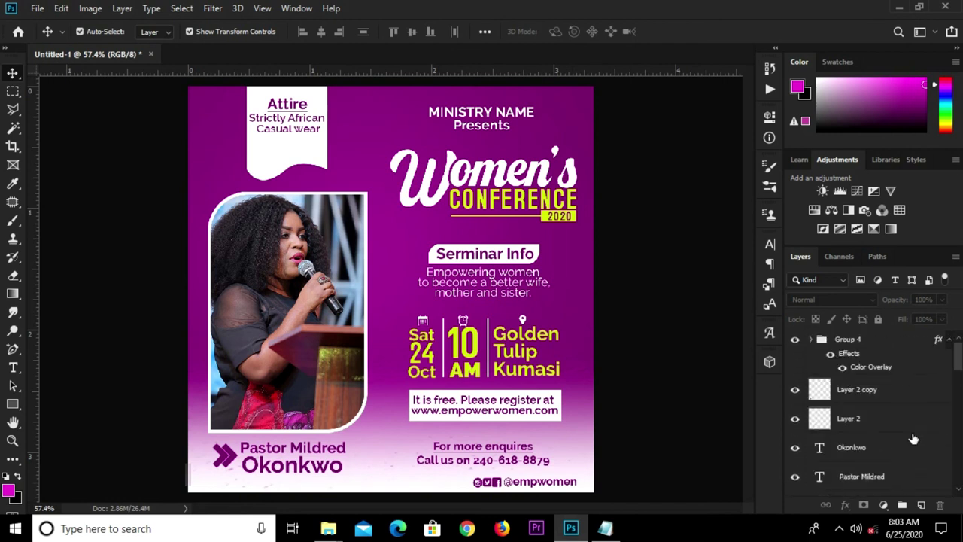
Step: Add a Curves adjustment layer and pull the lower curve point down to darken shadows
{"action": "left_click", "coordinate": [884, 504]}
{"action": "left_click", "coordinate": [867, 338]}
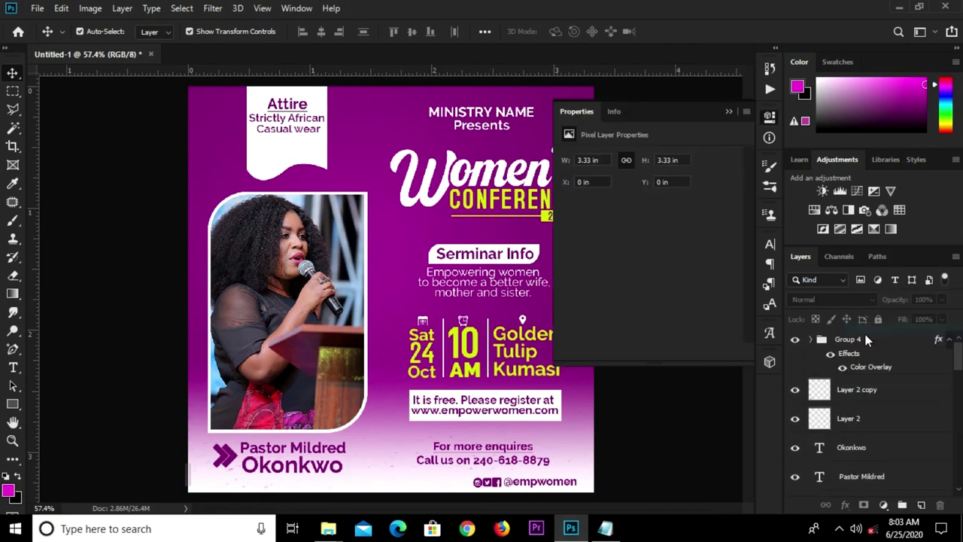
{"action": "left_click_drag", "start_coordinate": [630, 295], "coordinate": [634, 305]}
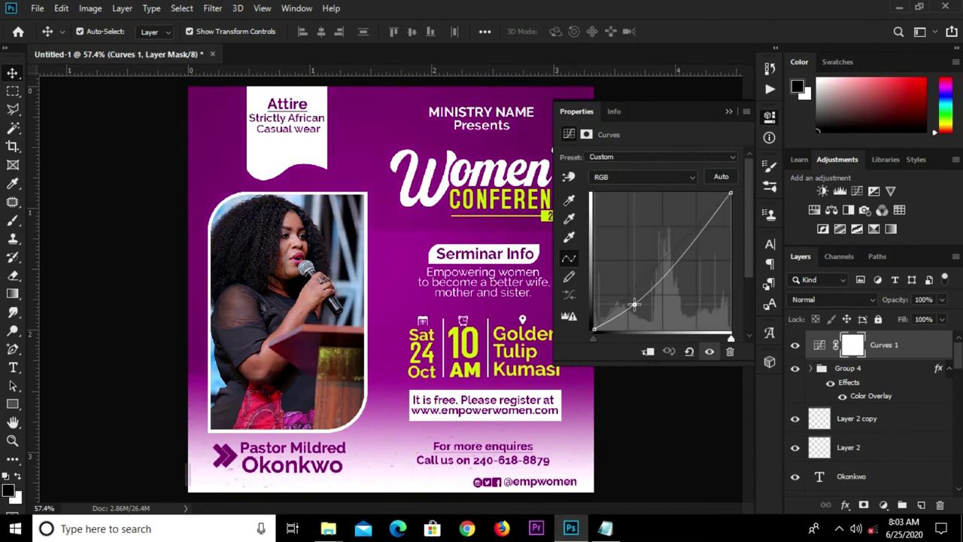
{"action": "left_click_drag", "start_coordinate": [635, 304], "coordinate": [627, 308]}
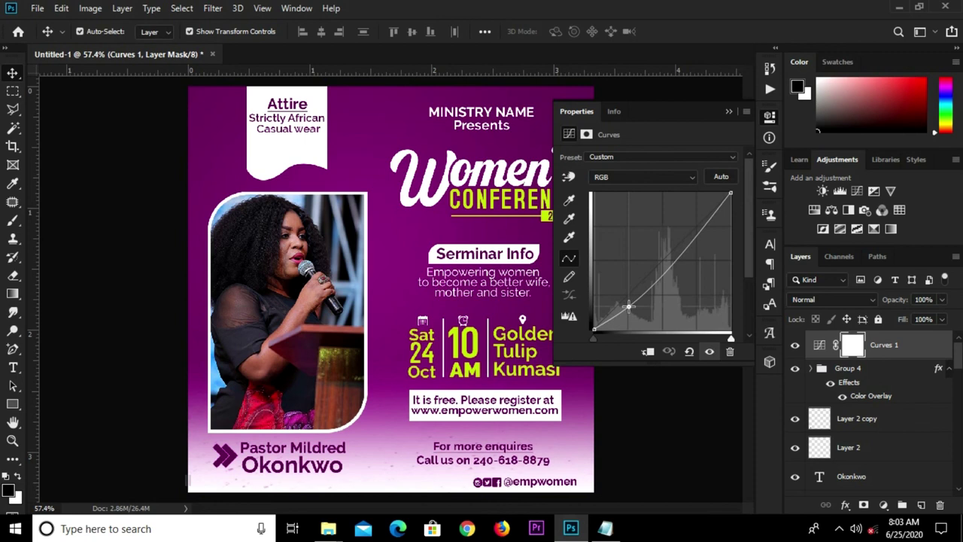
{"action": "left_click", "coordinate": [728, 111]}
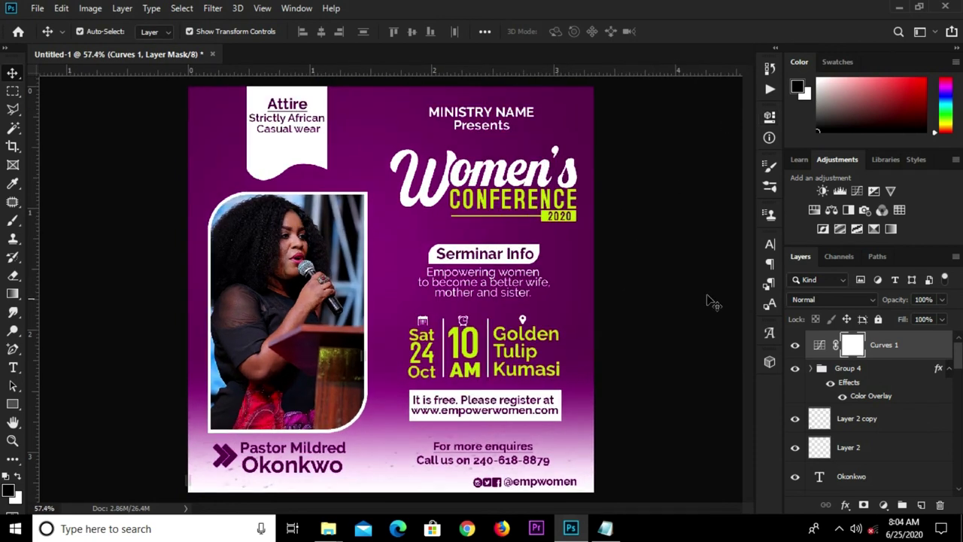
Step: Toggle the Curves layer's visibility to compare before and after, leaving it on
{"action": "left_click", "coordinate": [795, 346]}
{"action": "left_click", "coordinate": [796, 348]}
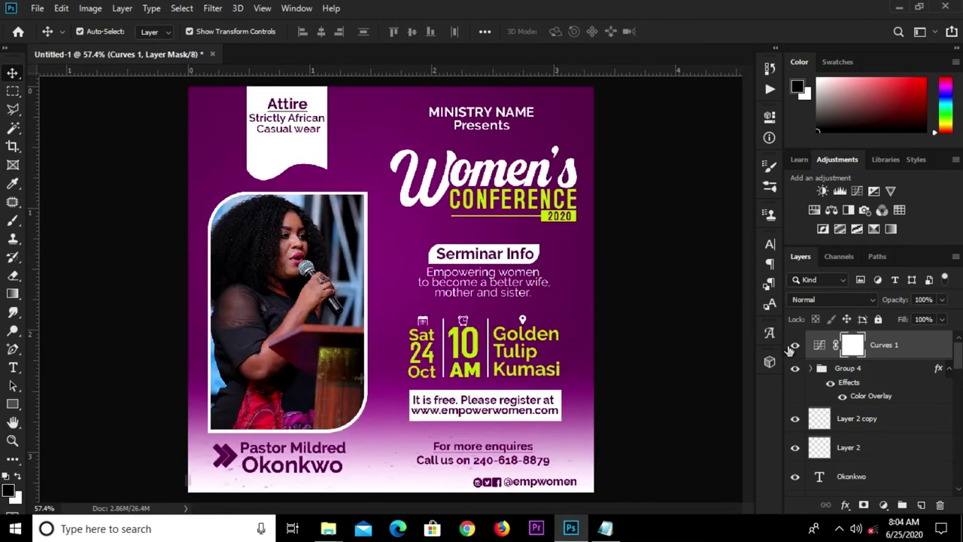
{"action": "left_click", "coordinate": [792, 348]}
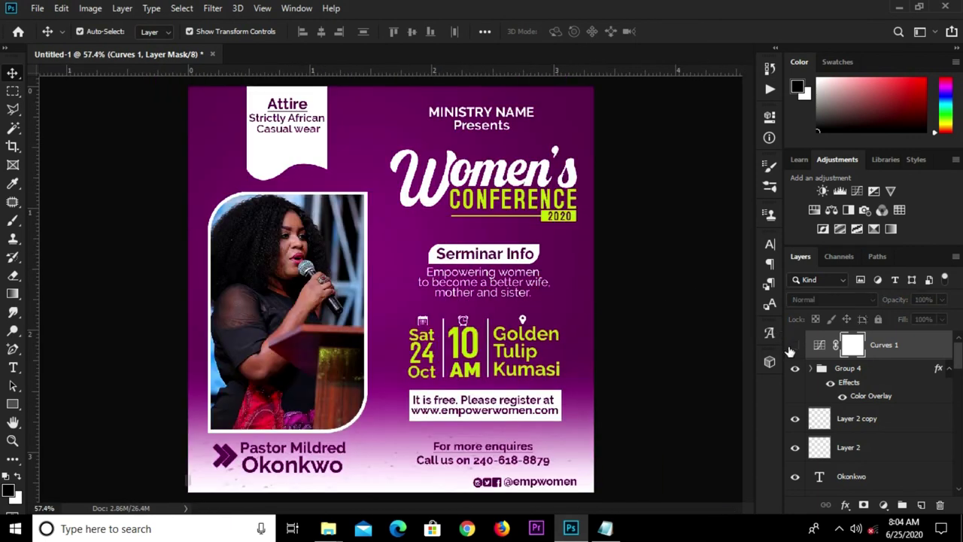
{"action": "left_click", "coordinate": [792, 348]}
{"action": "left_click", "coordinate": [792, 348]}
{"action": "left_click", "coordinate": [793, 346]}
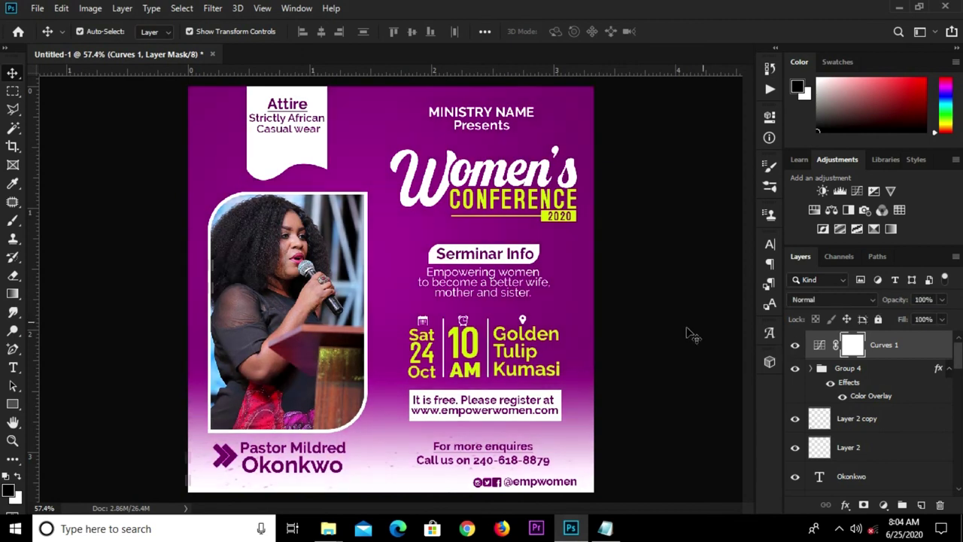